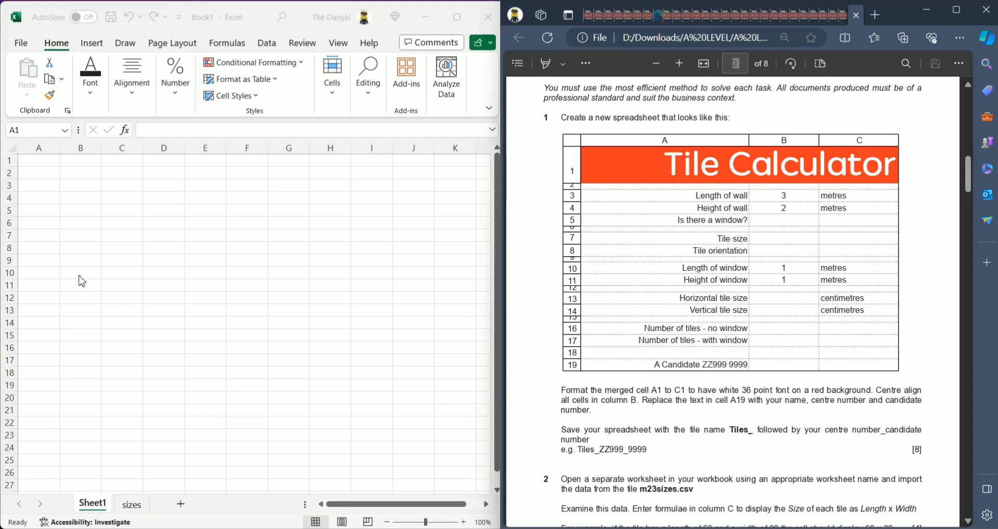
Make row 1 slightly taller and widen the spreadsheet window a little beside the reference PDF.
click(10, 161)
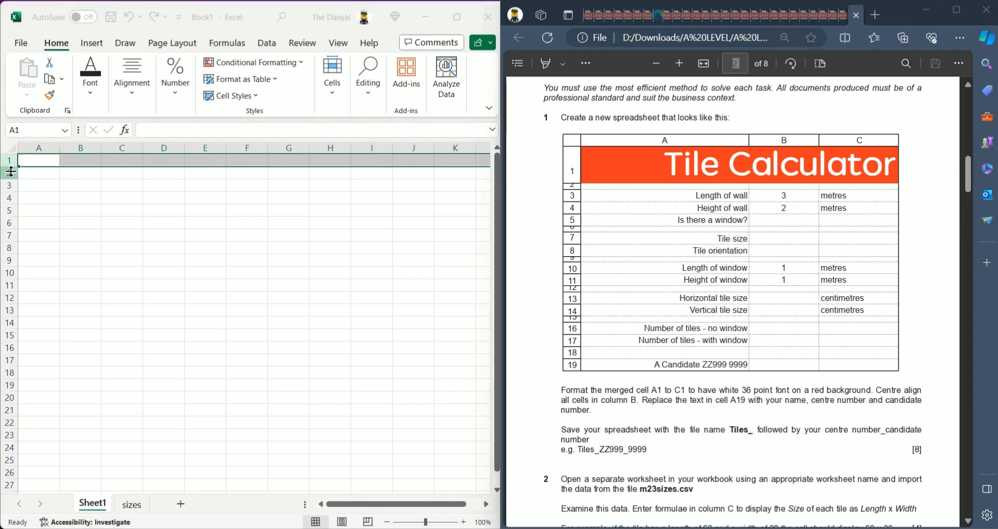
scroll(11, 166, down, 1)
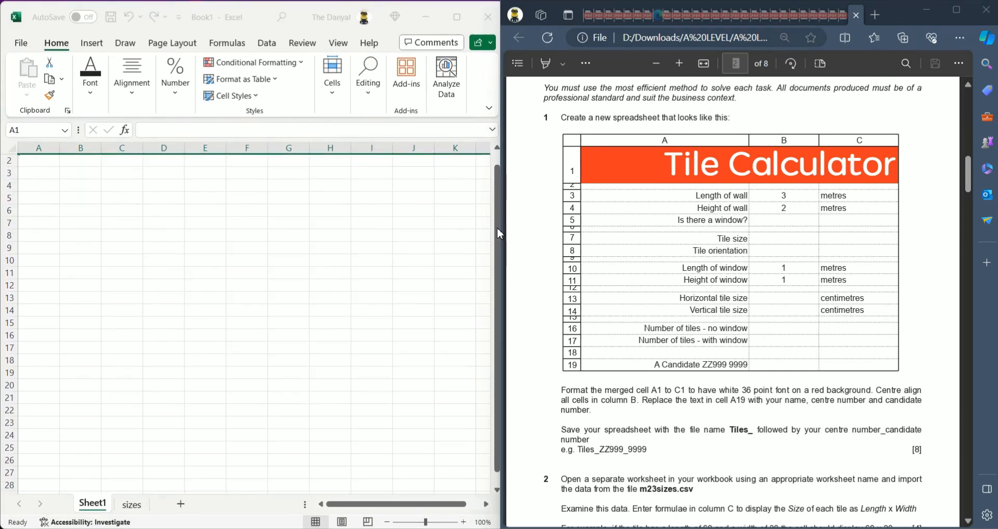
drag(497, 226, 502, 227)
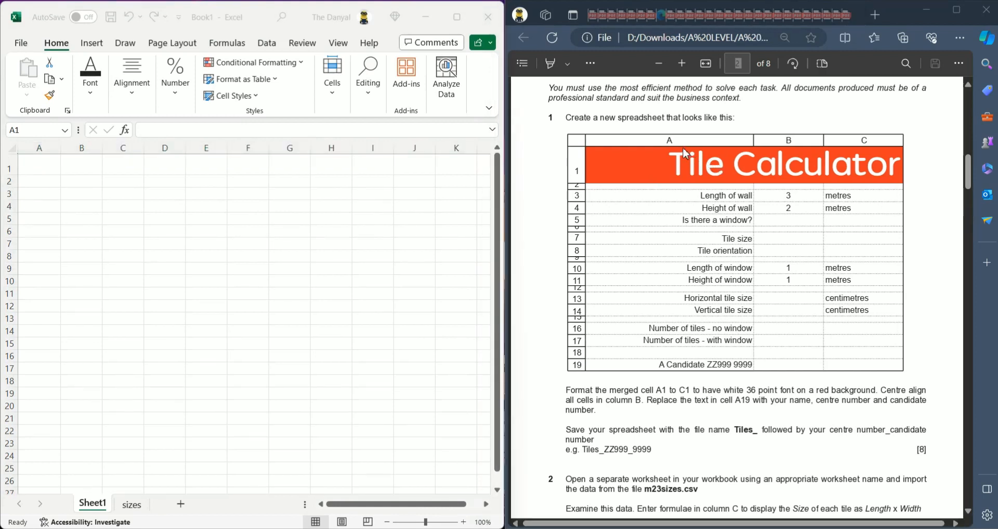
click(41, 165)
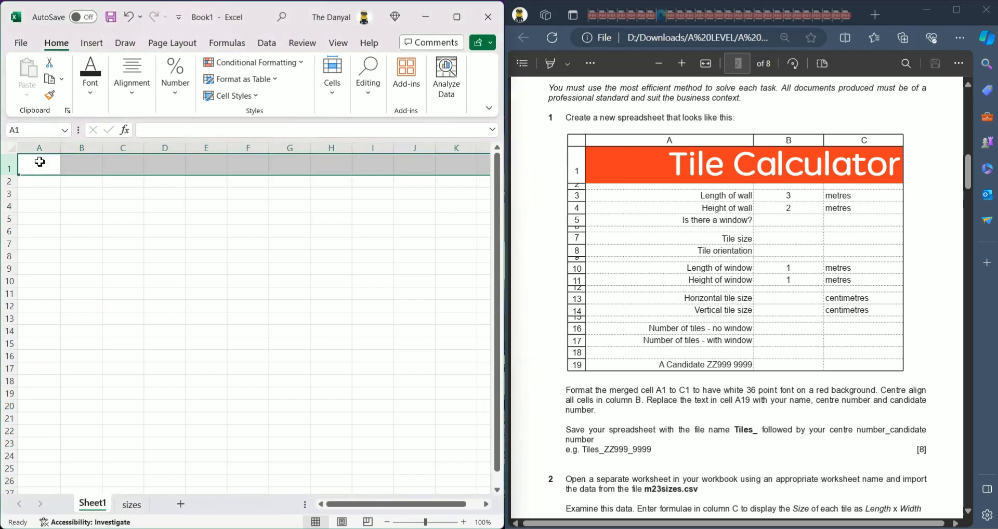
Merge and centre cells A1 to C1 into a single title cell.
click(40, 163)
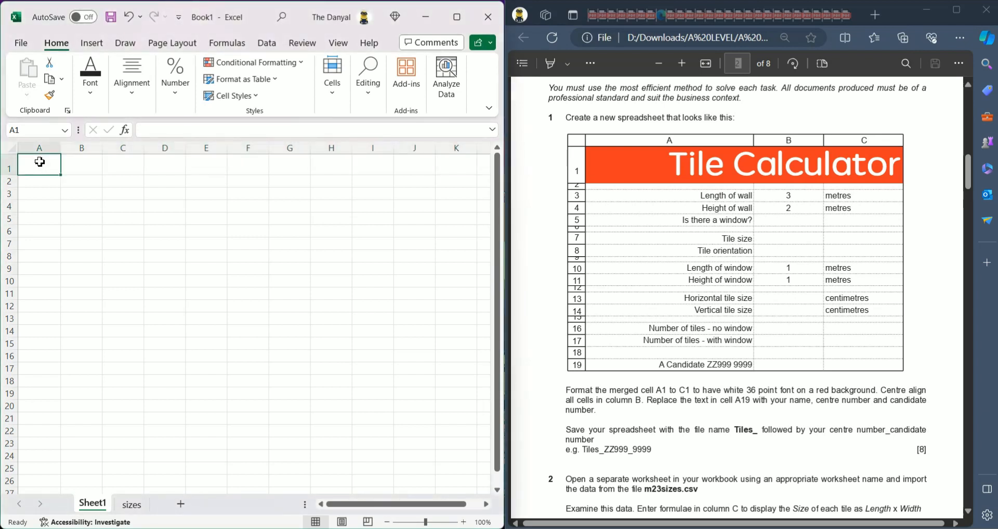
drag(40, 162, 120, 167)
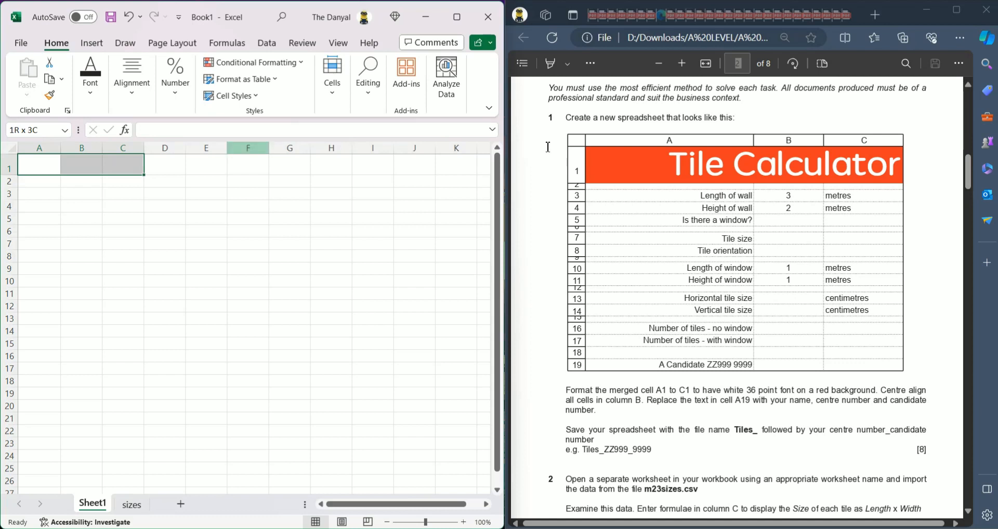
click(983, 200)
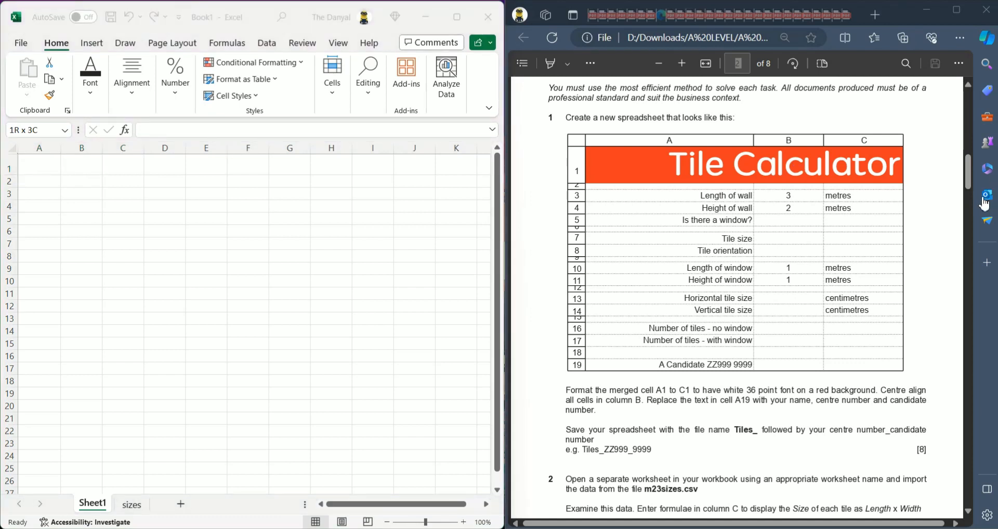
click(42, 168)
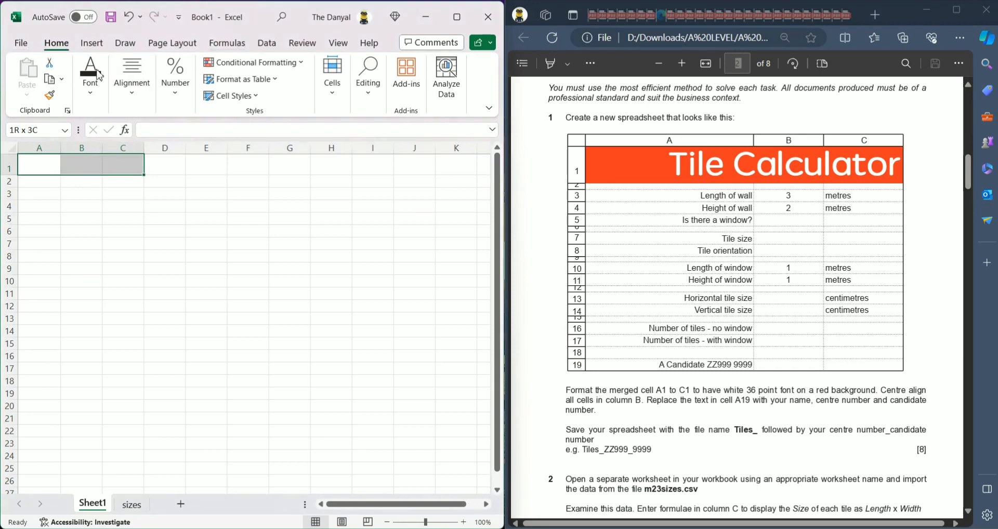
click(23, 47)
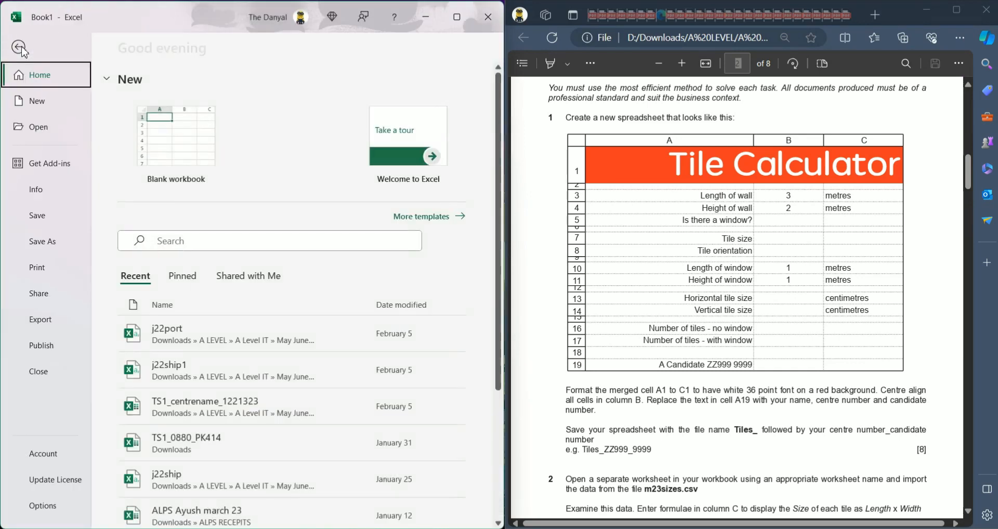
key(Escape)
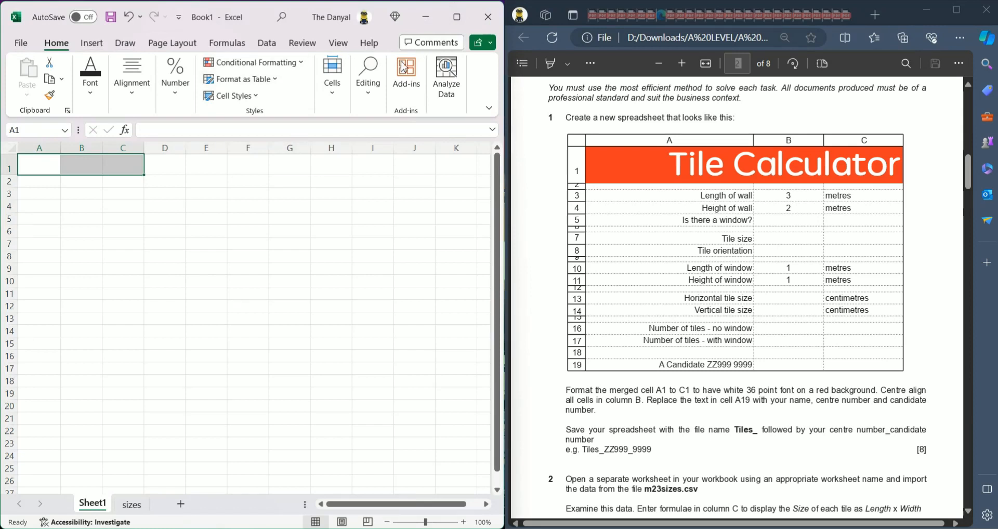
click(132, 83)
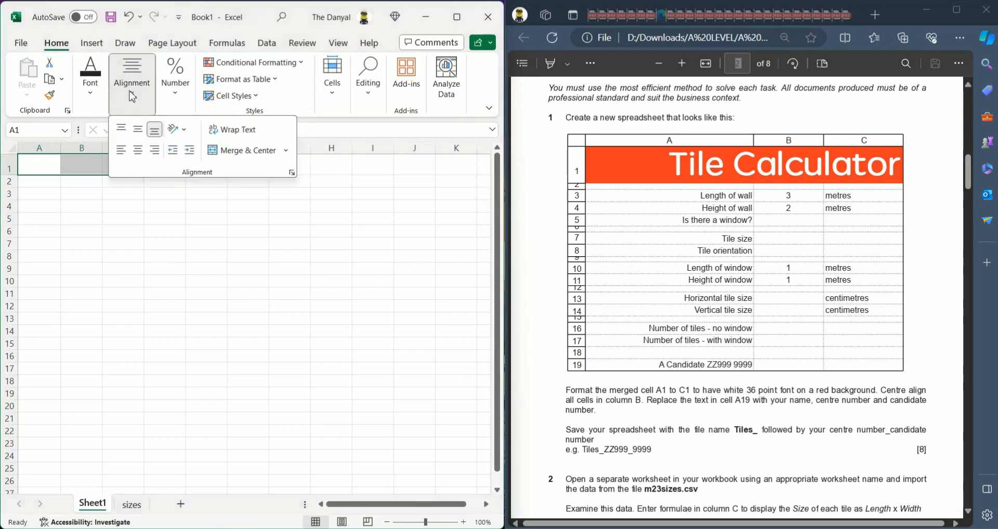
click(241, 153)
click(73, 173)
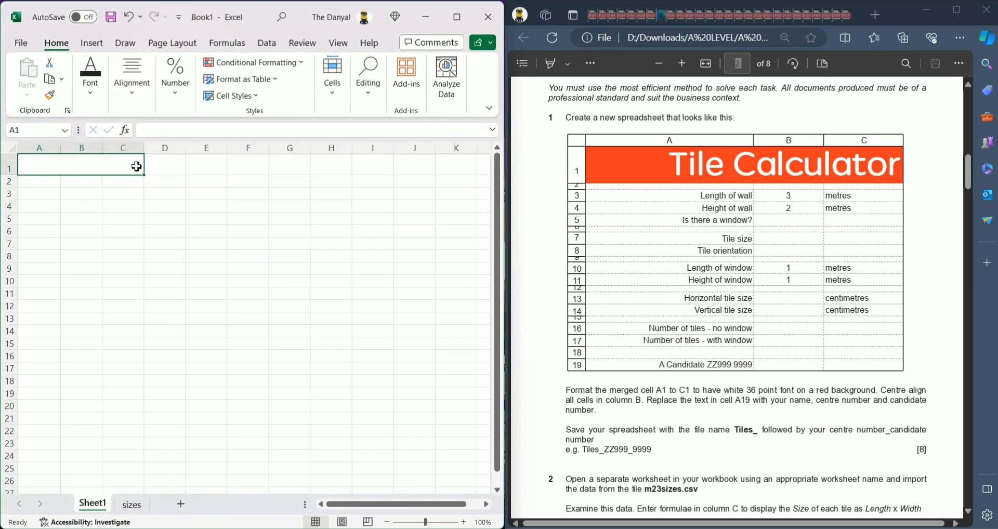
Enter the title "Tile Calculator" in the merged cell A1 and shrink row 2 to a thin spacer row.
double_click(102, 167)
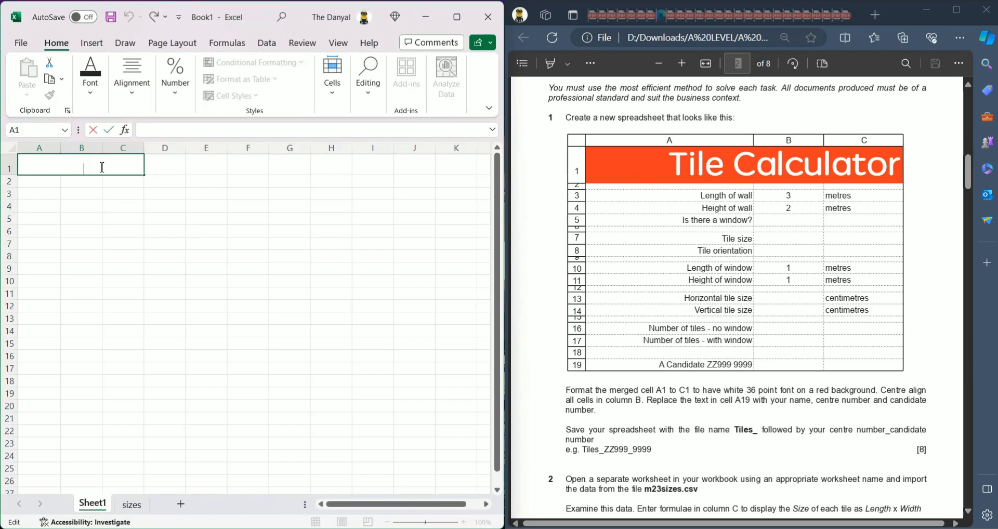
text(Til)
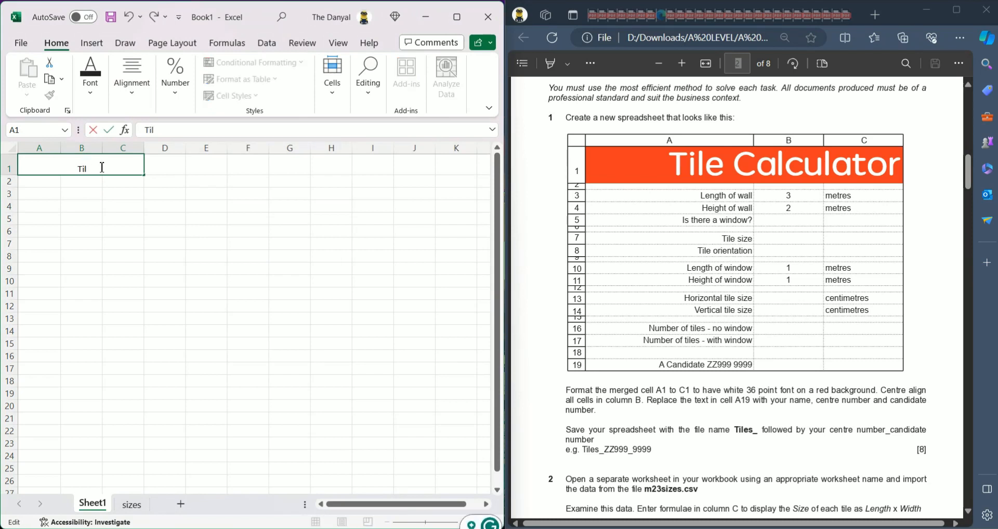
text(e Cal)
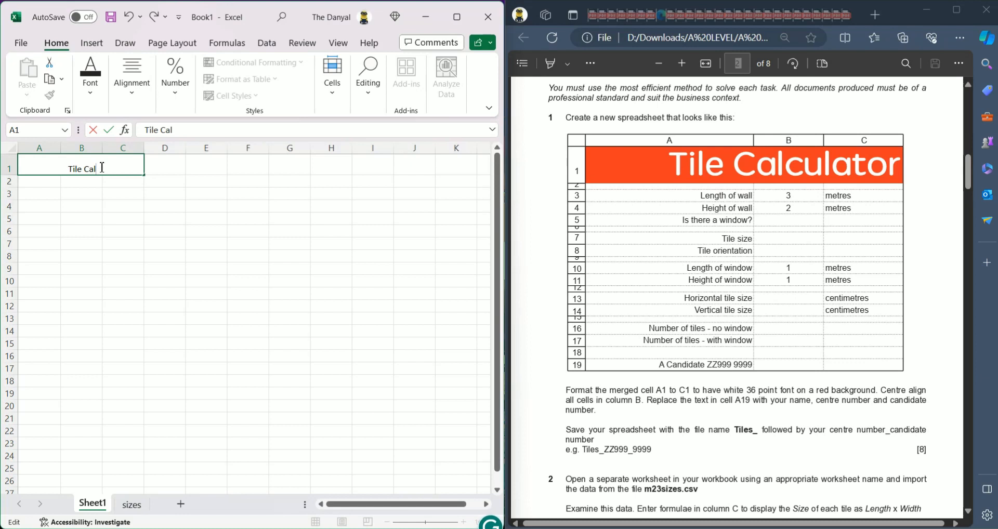
text(culator)
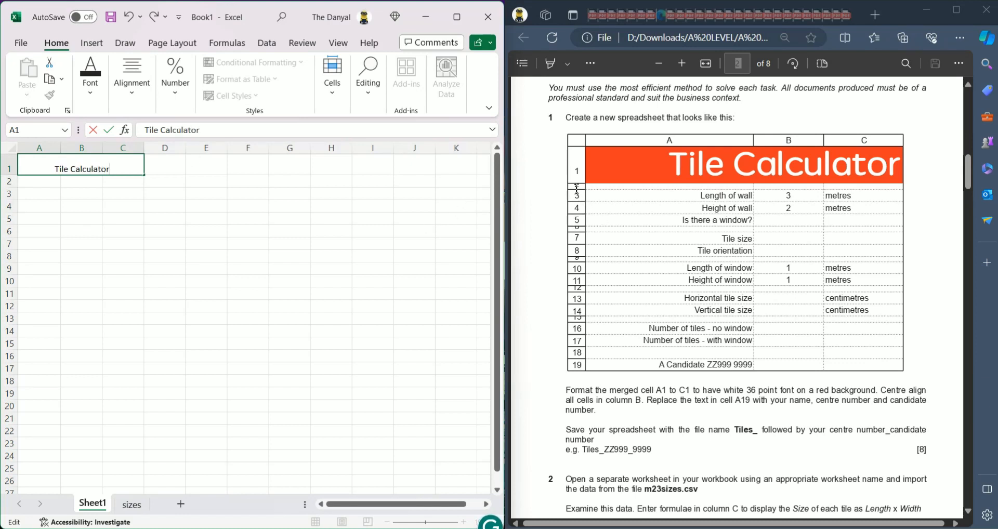
click(14, 184)
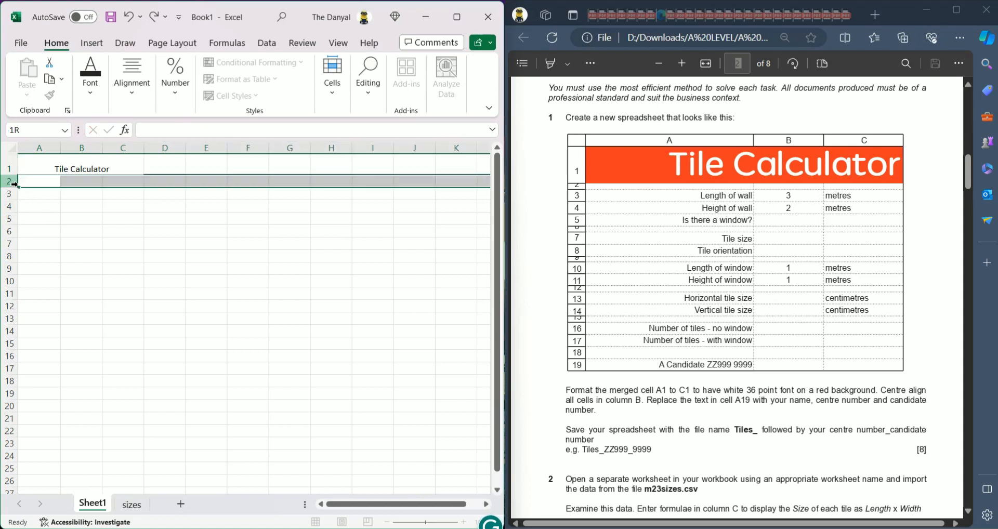
drag(14, 187, 14, 176)
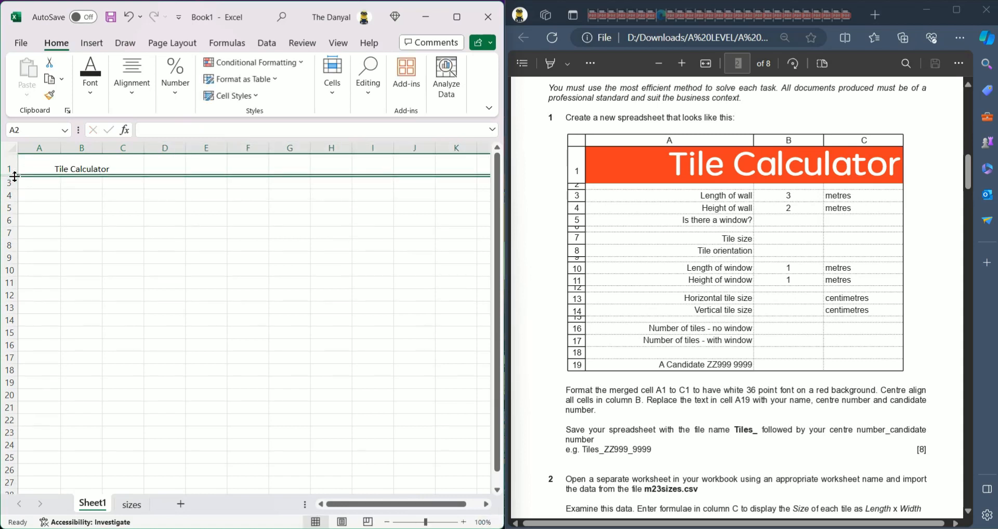
Enter the label "length of wall" in cell A3.
click(44, 184)
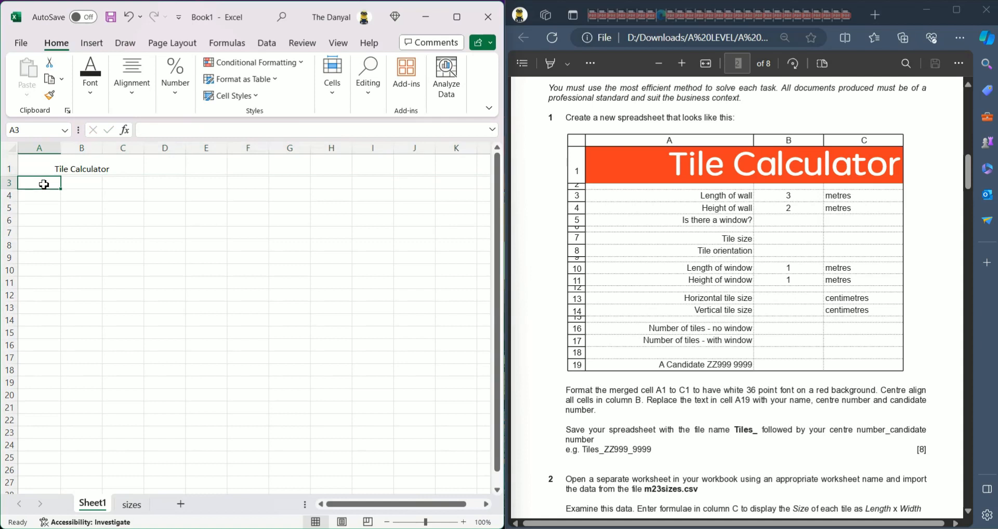
double_click(44, 185)
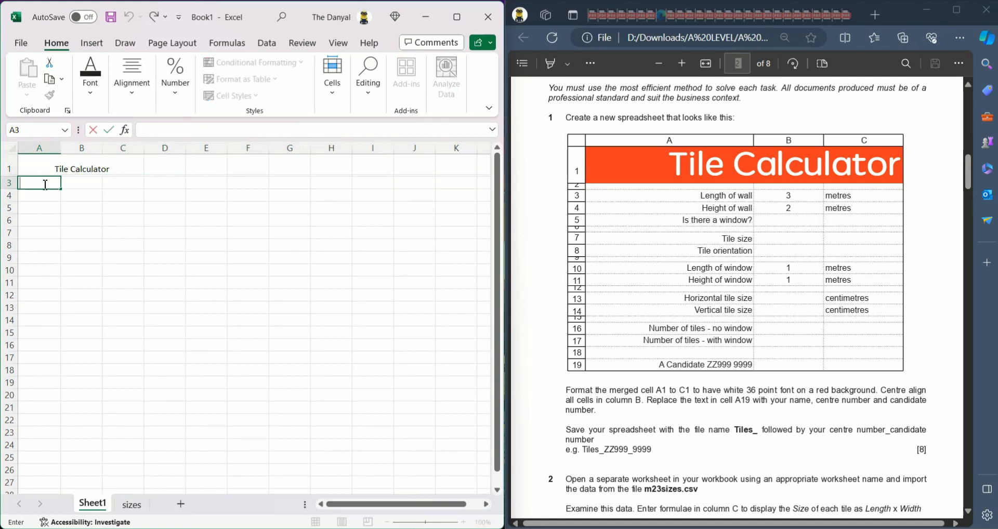
text(leng)
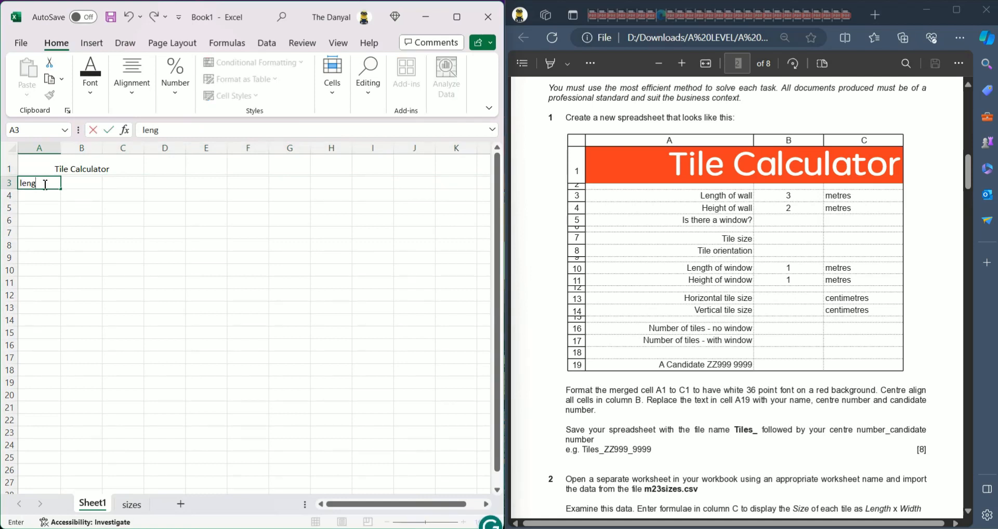
text(th of wall)
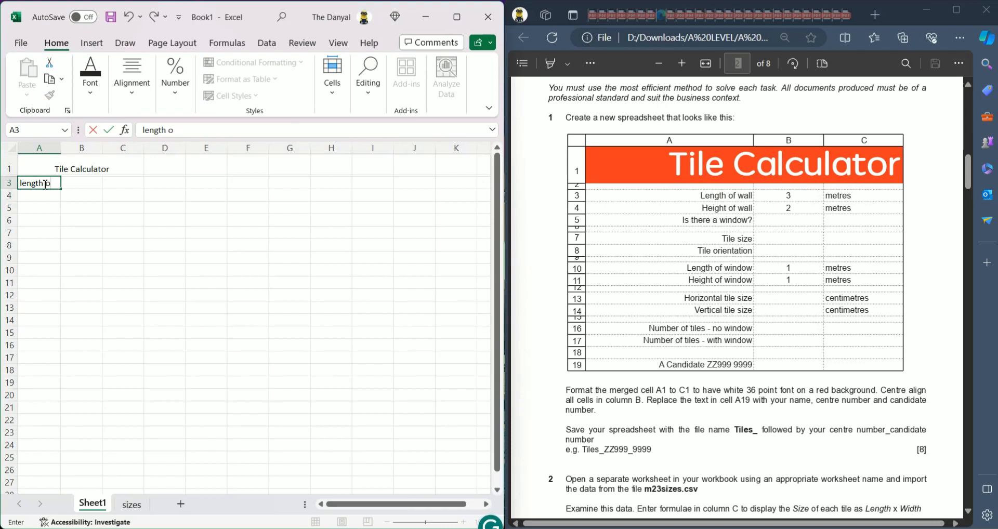
Widen columns A, B and C so that the row labels fit.
click(58, 148)
drag(61, 149, 236, 149)
click(208, 148)
click(199, 148)
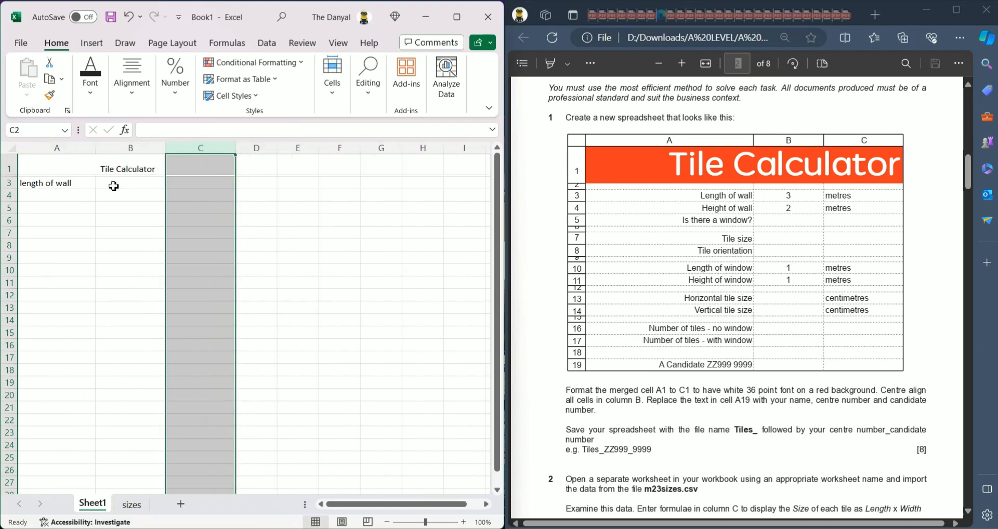
Complete the wall length row with the value 3 in B3 and the unit "meters" in C3.
click(83, 185)
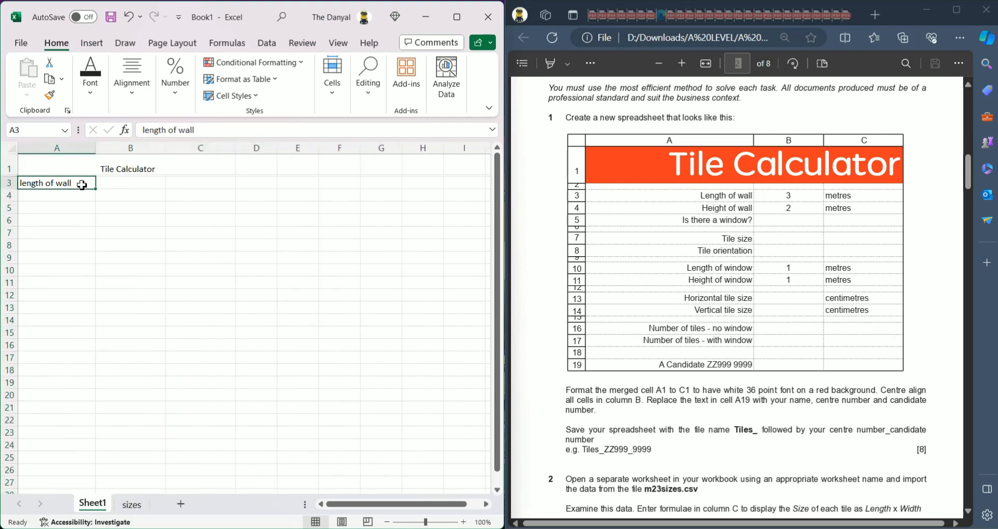
click(145, 182)
text(3)
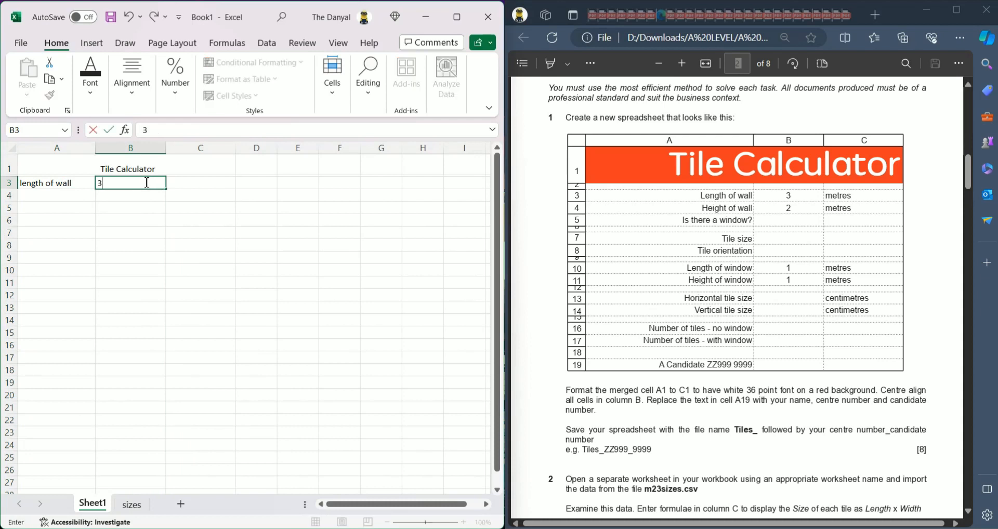
click(187, 183)
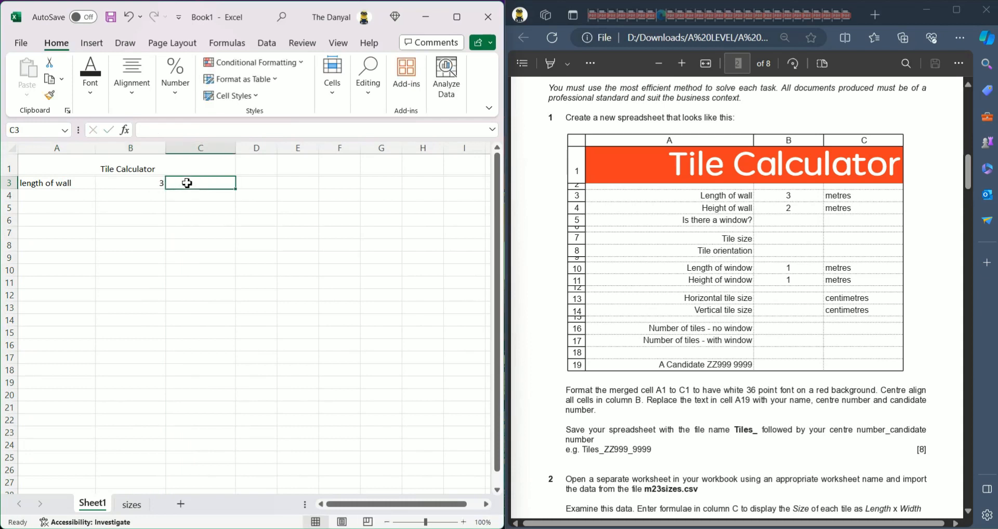
text(meters)
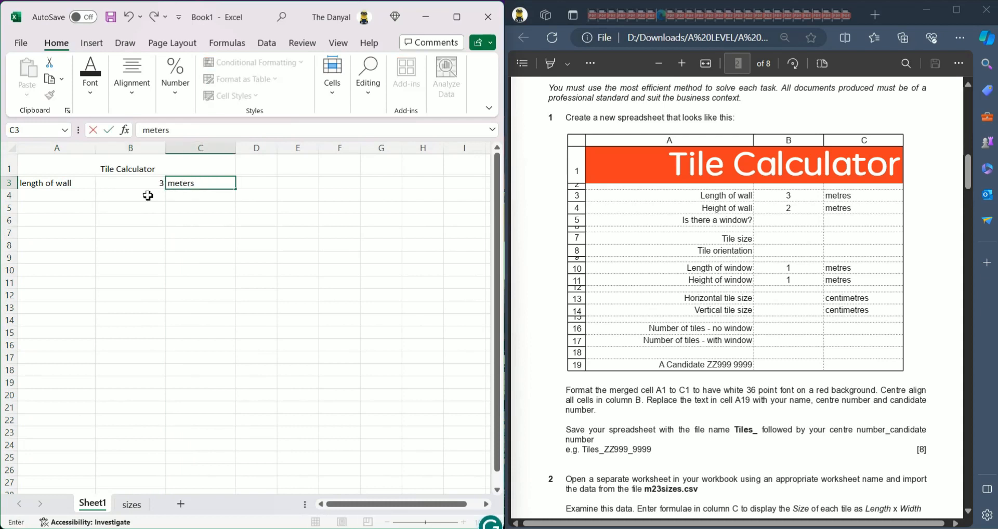
Fill row 4 with the label "height of wall", the value 2 and the unit "meters".
click(57, 196)
text(h)
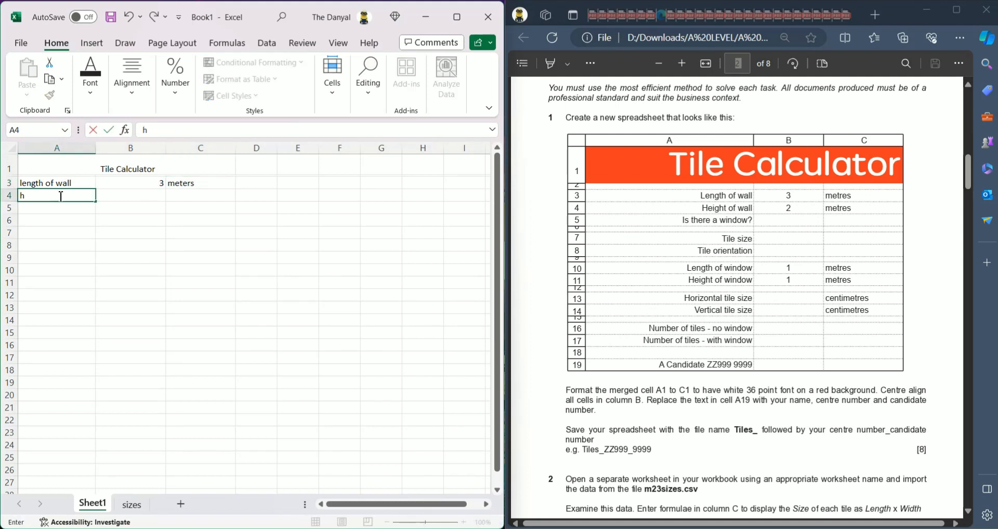
text(eight of wall)
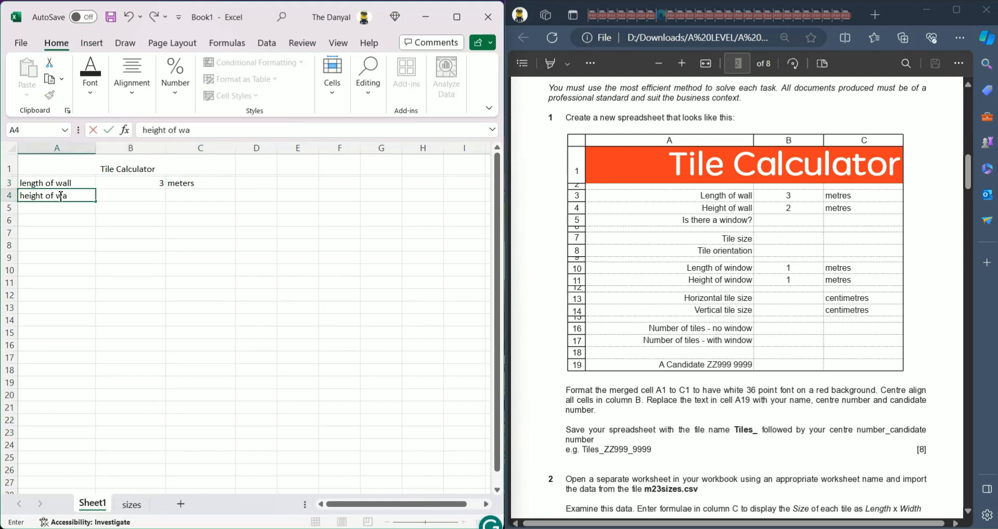
click(140, 199)
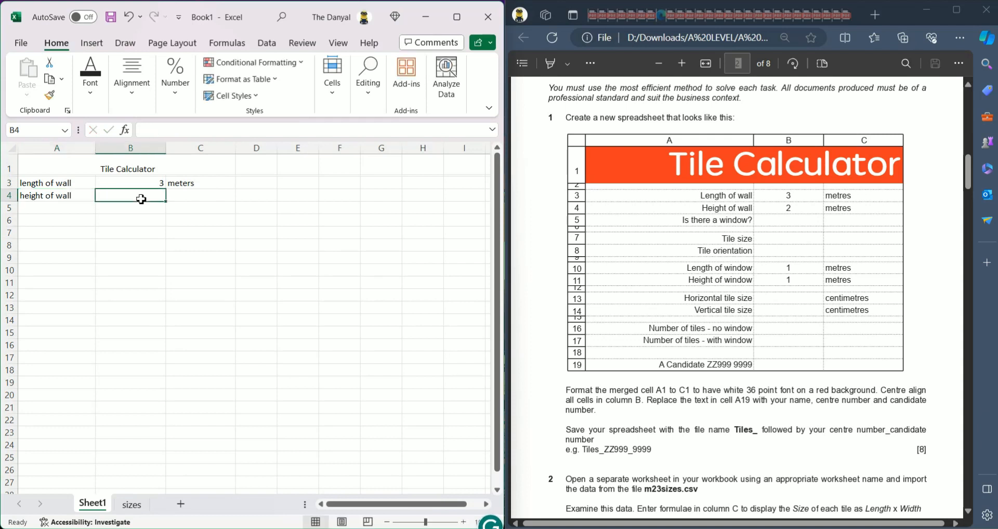
text(2)
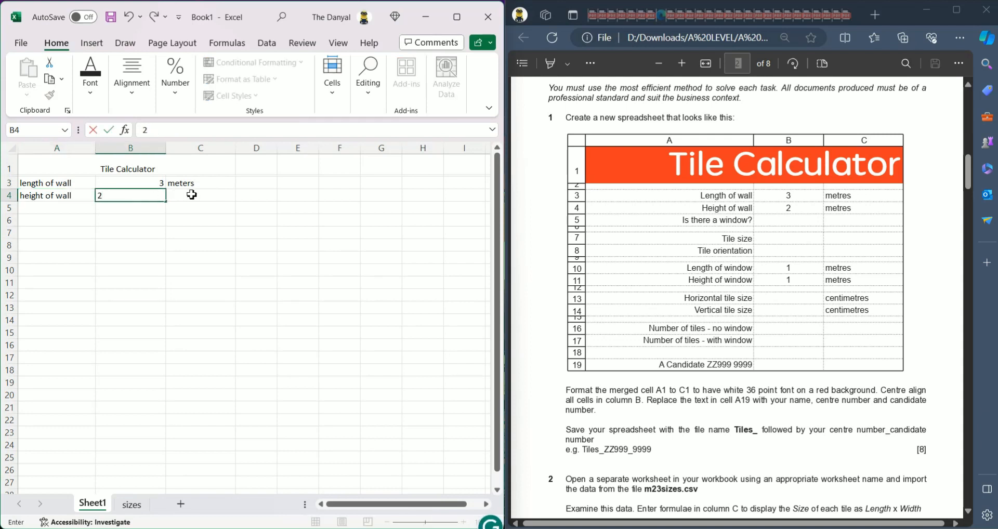
click(187, 194)
text(meters)
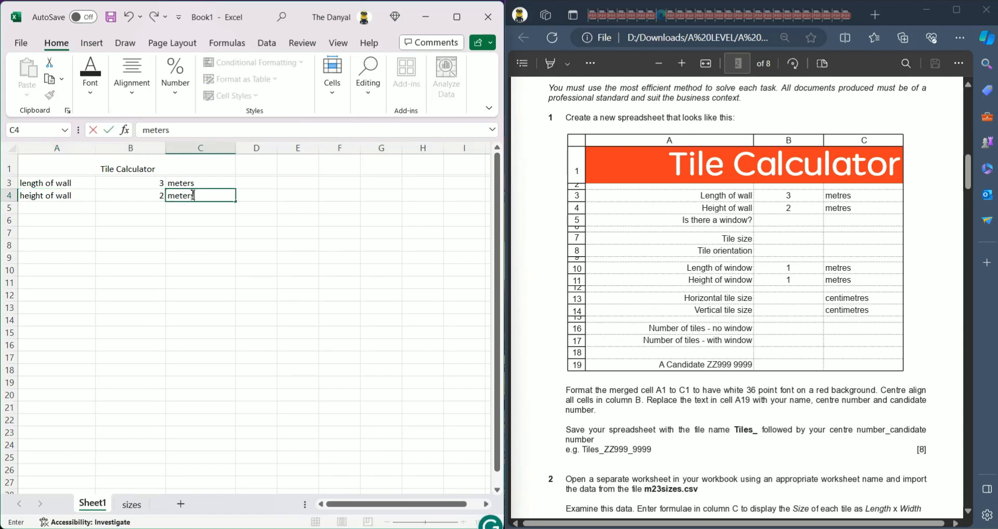
Enter the label "Is there a window?" in cell A5 and shrink row 6 into a thin spacer row.
click(982, 203)
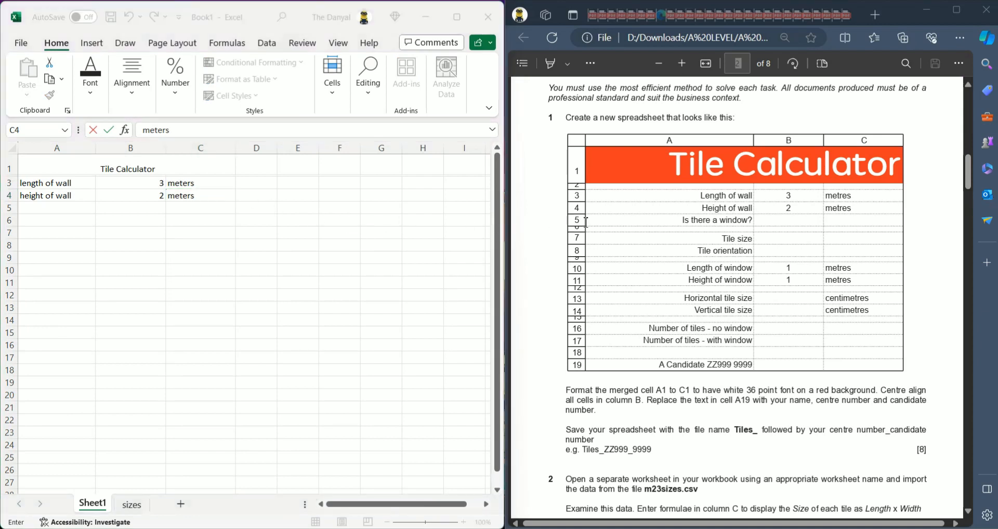
click(60, 207)
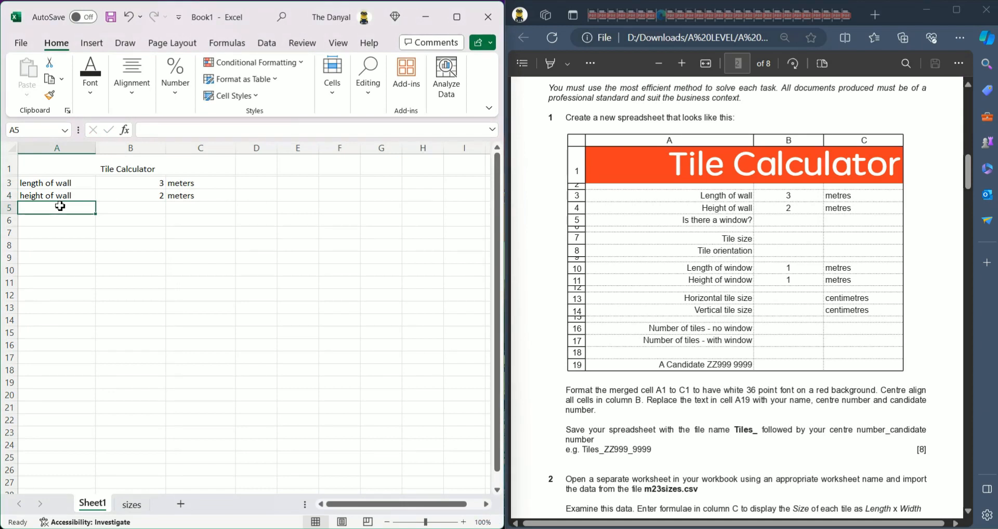
text(I)
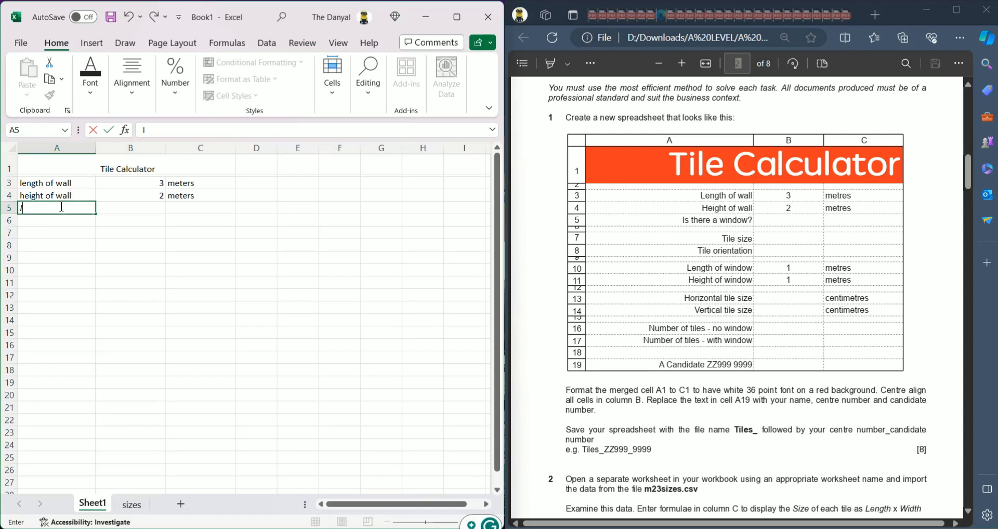
key(BackSpace)
text(Is ther)
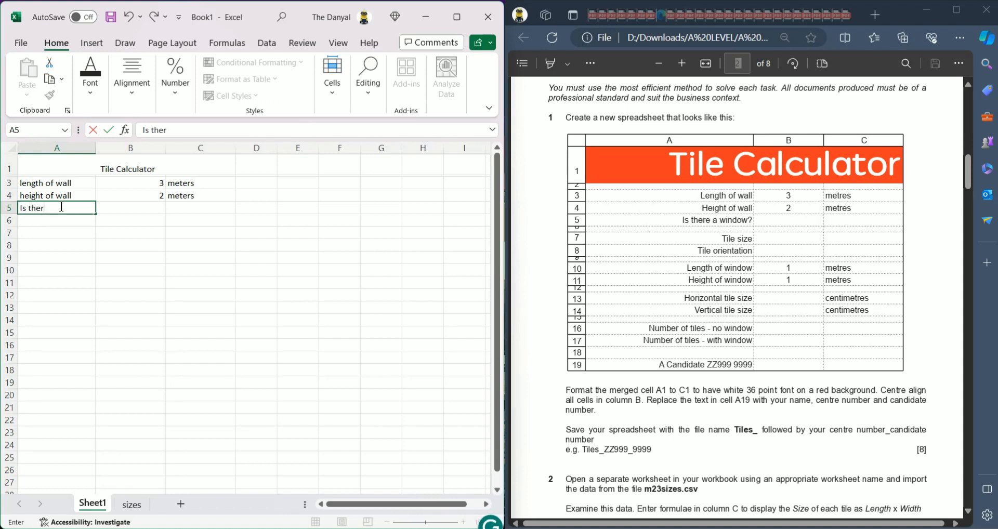
text(e a window?)
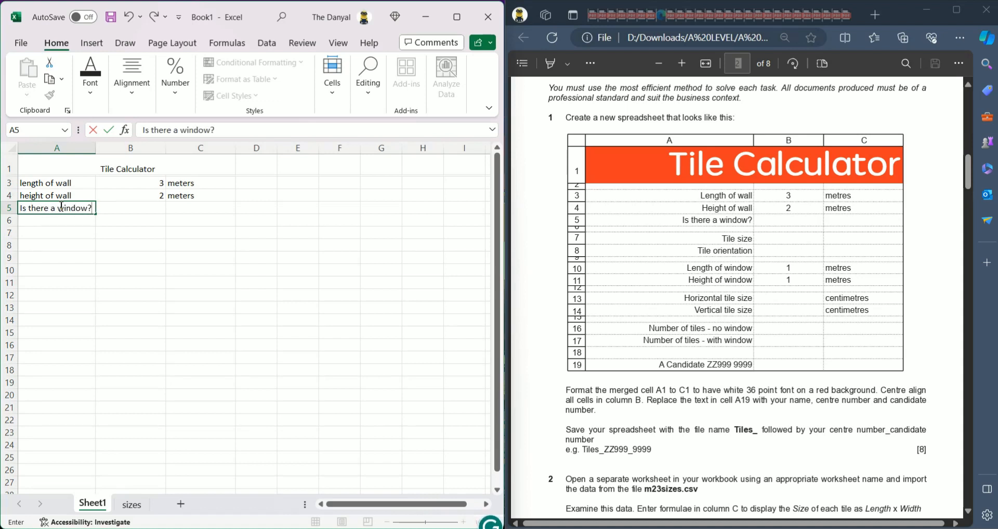
key(Return)
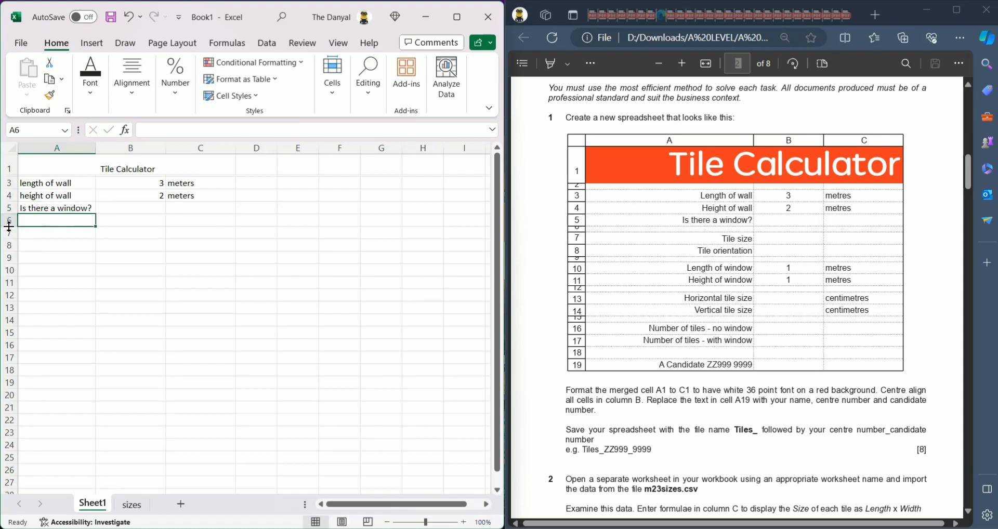
drag(9, 226, 11, 216)
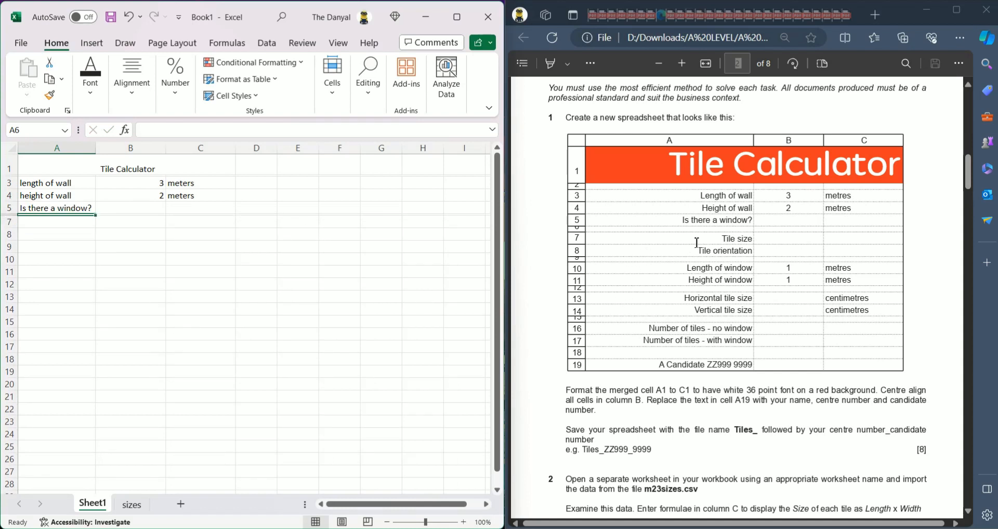
Enter the label "Tile Size" in cell A7.
double_click(73, 222)
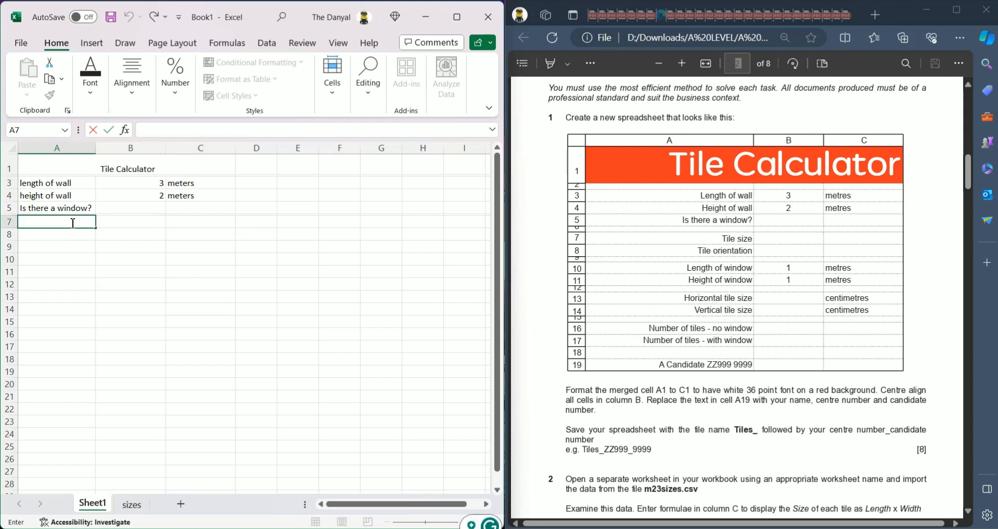
text(Tile Sizd)
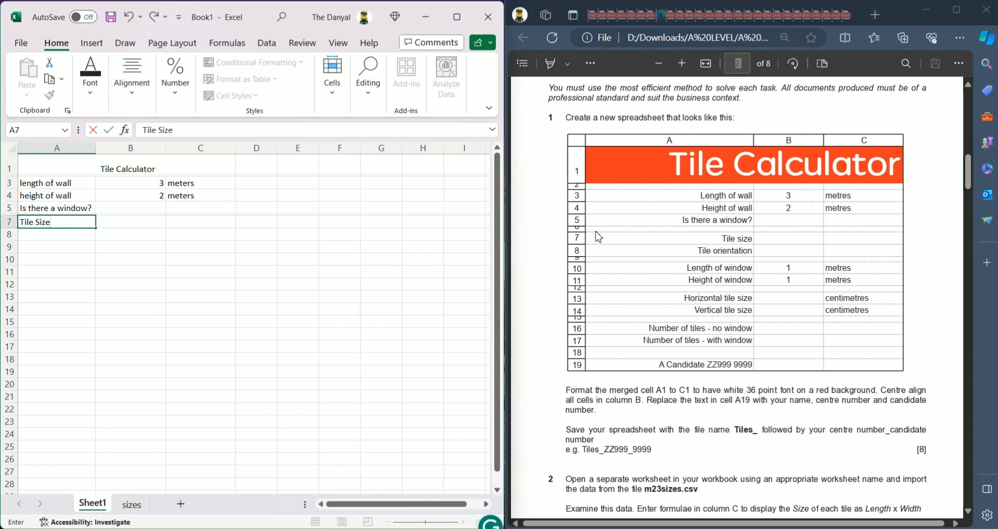
click(979, 206)
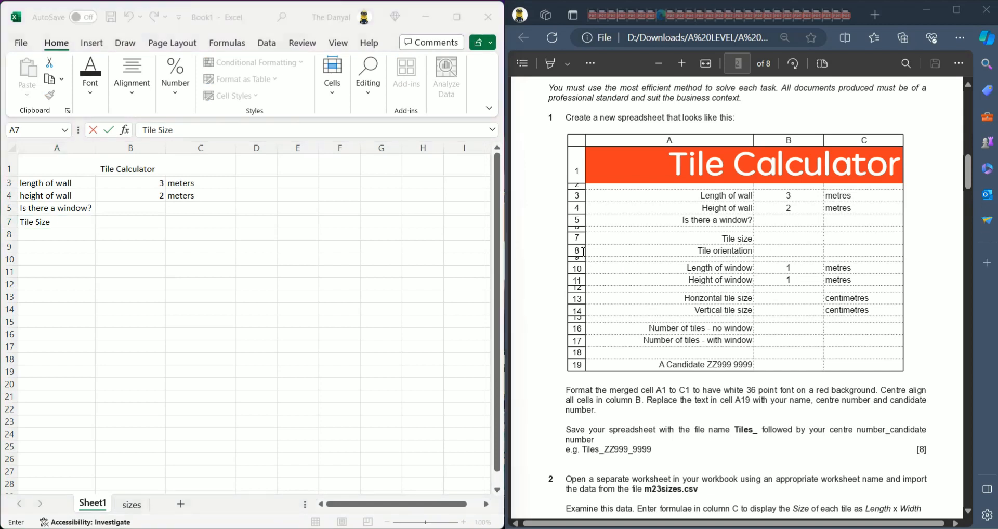
click(58, 226)
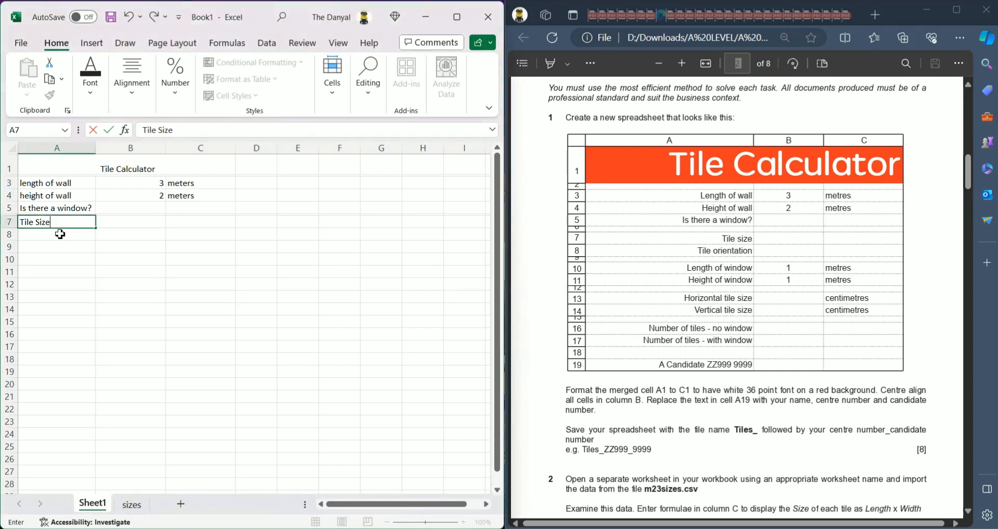
Enter the label "Tile orientation" in cell A8 and shrink row 9 into a thin spacer row.
click(46, 238)
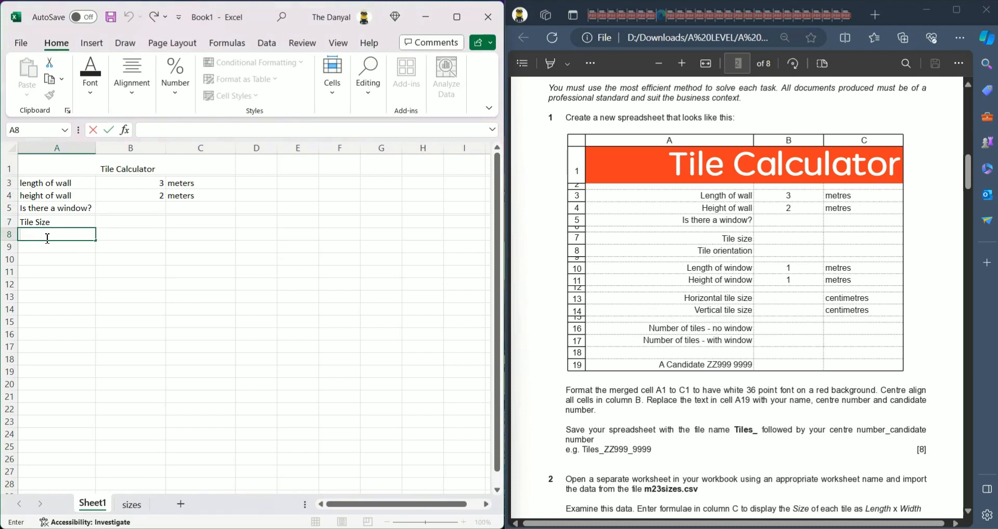
text(Tile orientation)
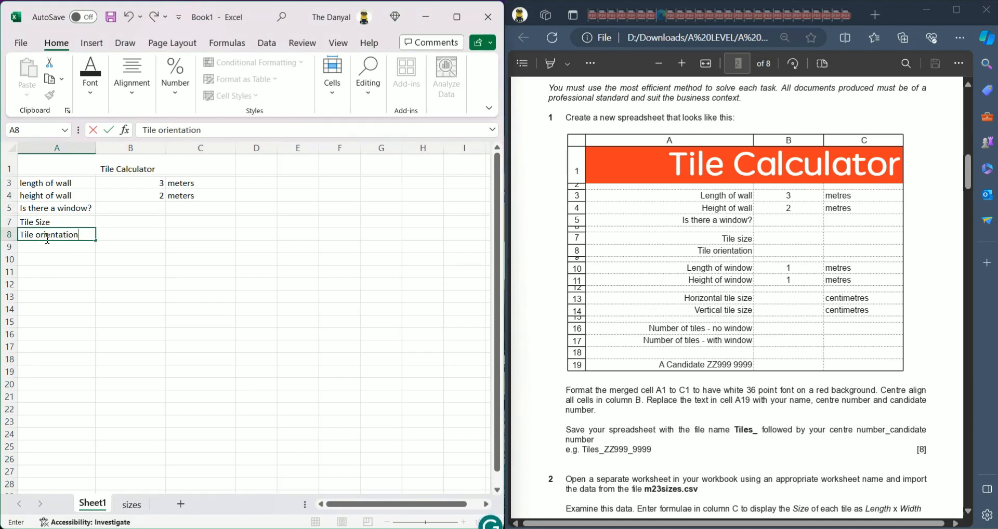
click(10, 247)
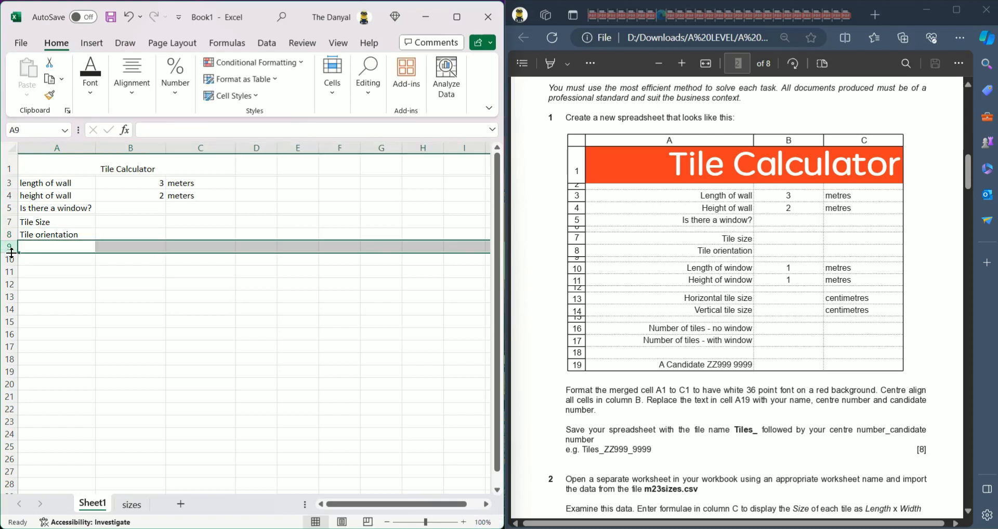
drag(11, 254, 10, 245)
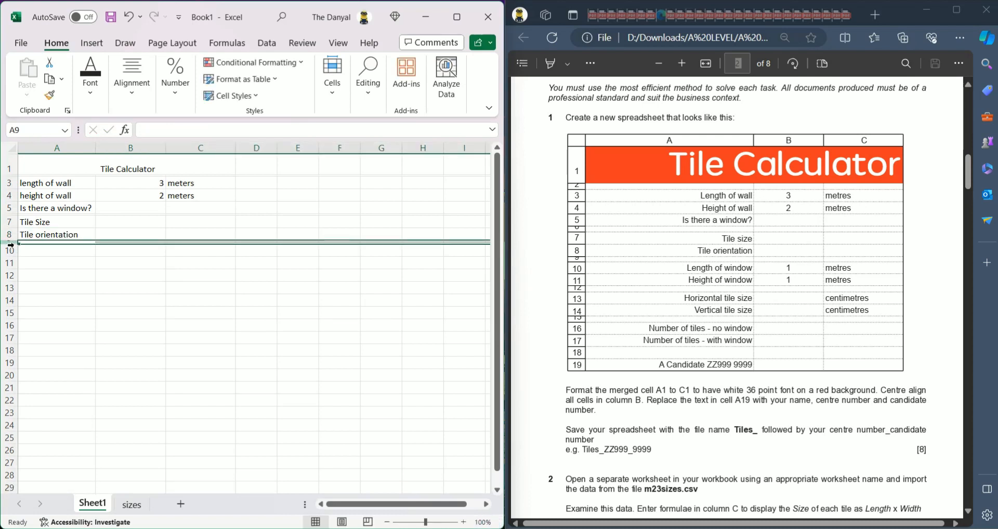
Enter the labels "Length of the window" in cell A10 and "Height of the window" in cell A11.
click(69, 251)
text(Length of th)
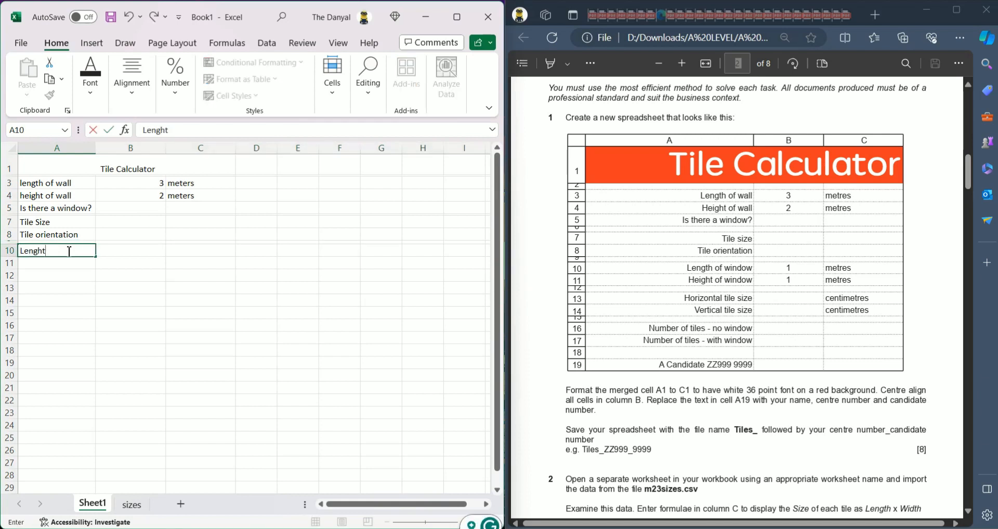
text(e window)
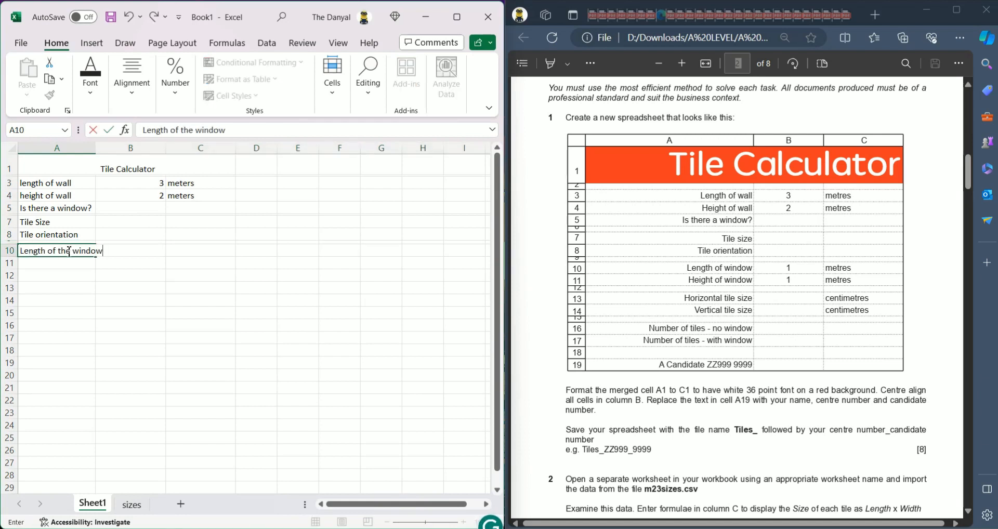
key(Return)
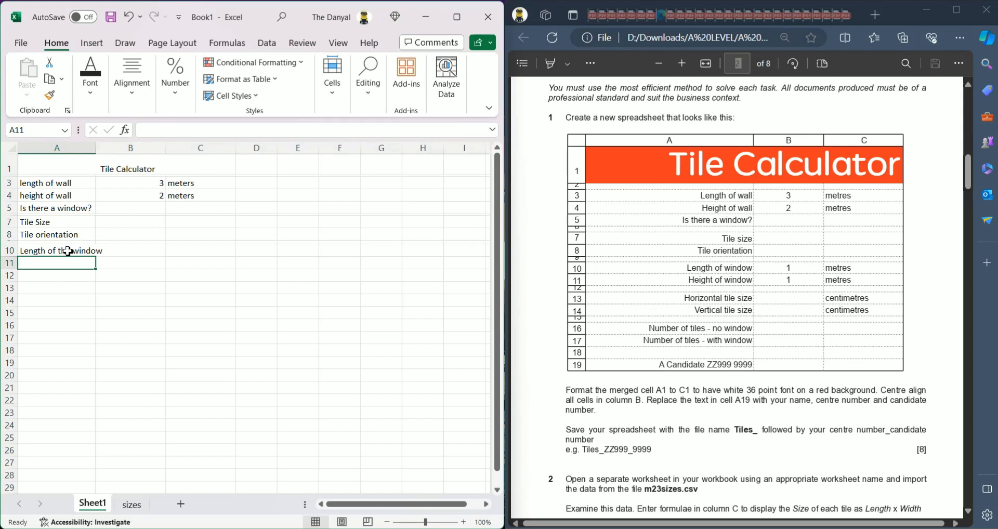
text(Height of the win)
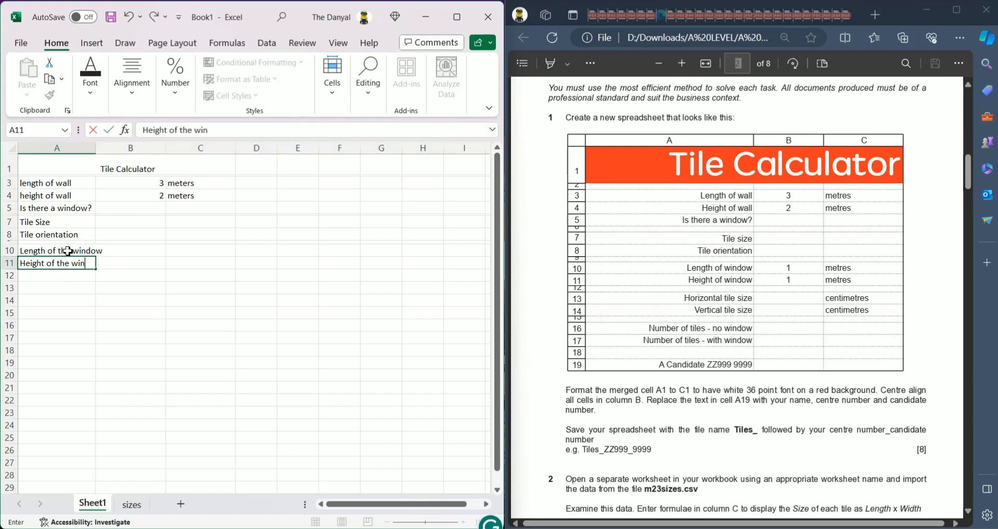
text(dow)
Widen column A to fit the window labels and shrink row 12 into a thin spacer row.
click(87, 148)
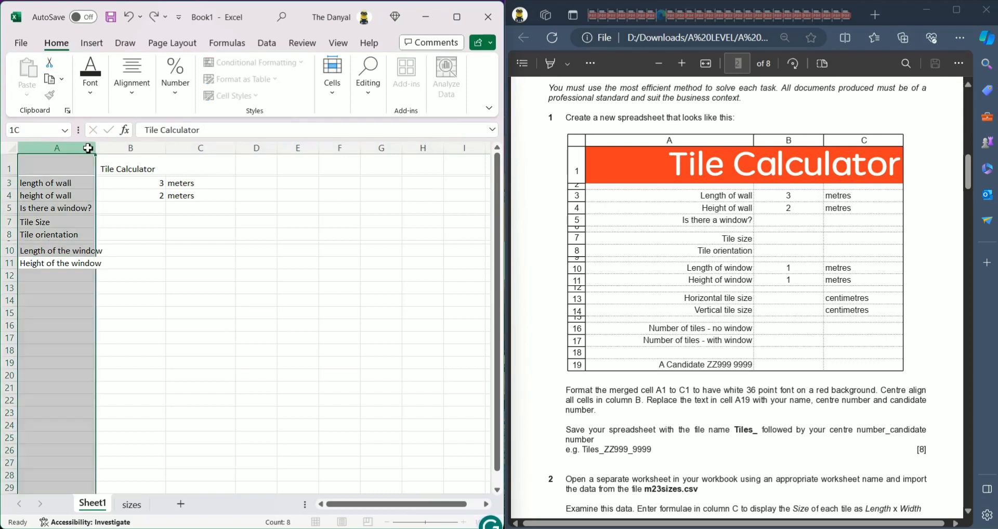
drag(88, 148, 131, 150)
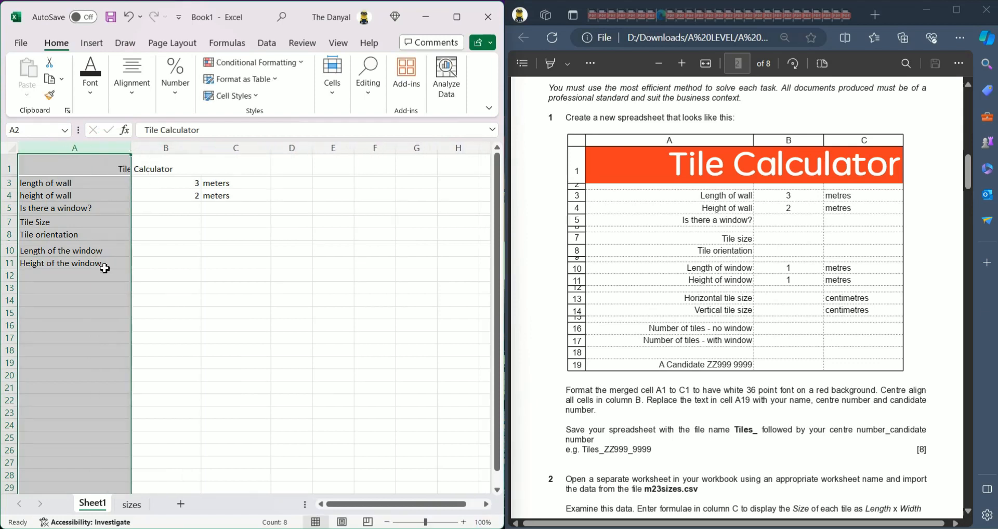
click(72, 280)
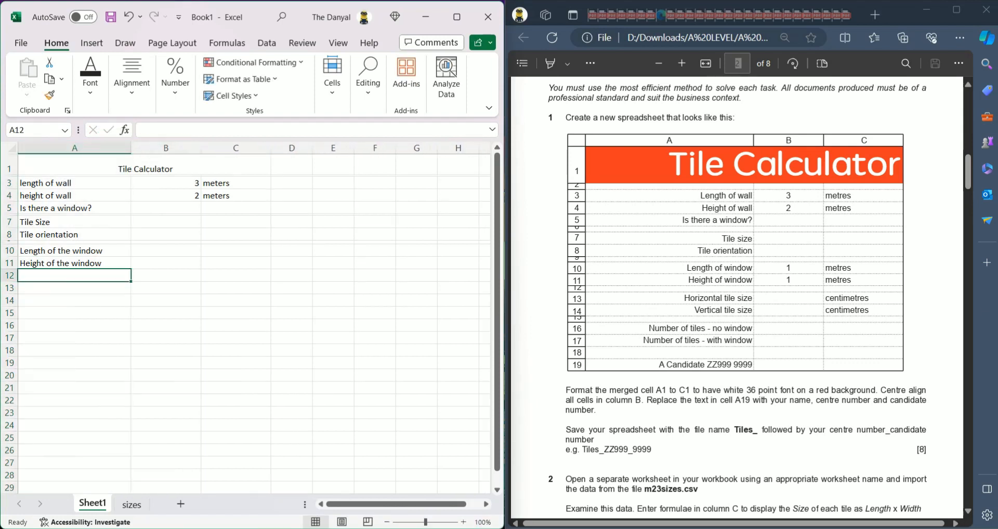
drag(13, 282, 13, 274)
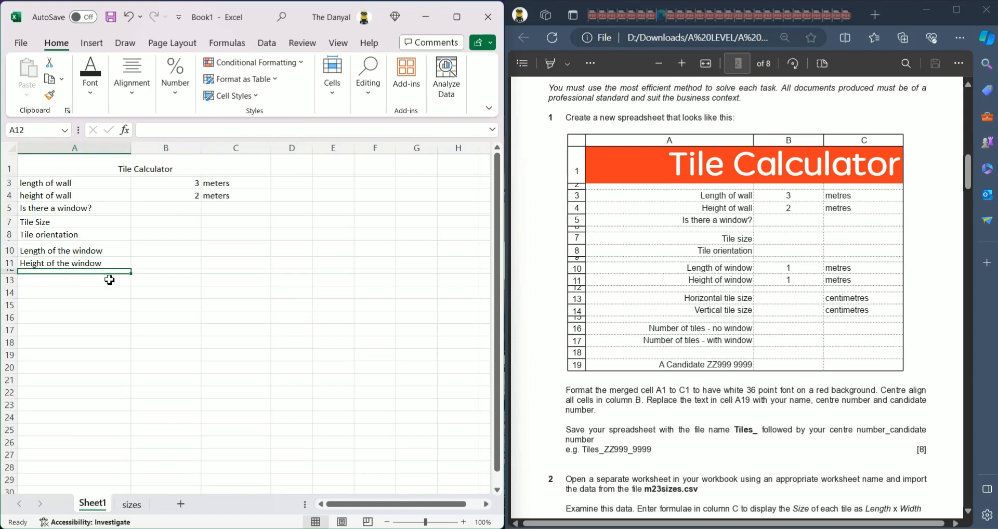
Enter the labels "Horizontal tile size" in cell A13 and "Vertical tile size" in cell A14.
click(74, 286)
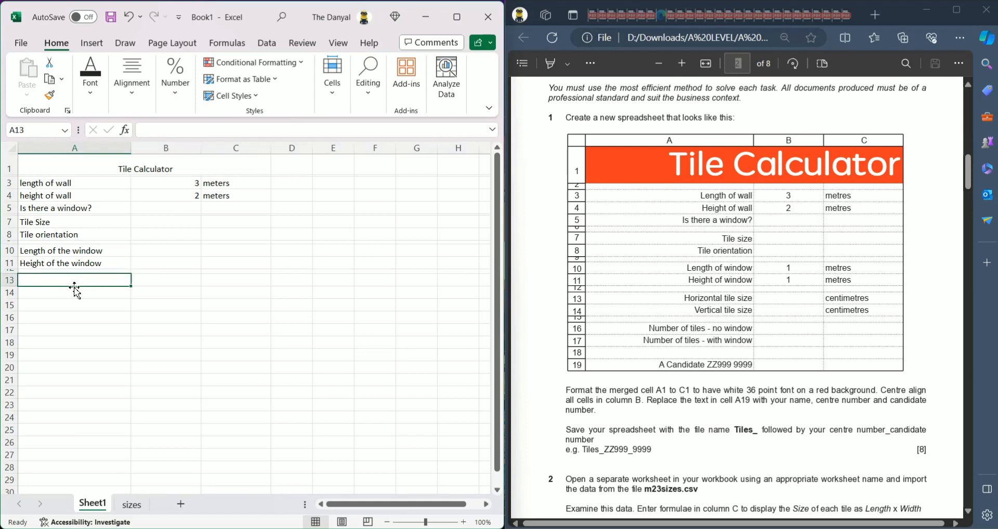
text(Horizon)
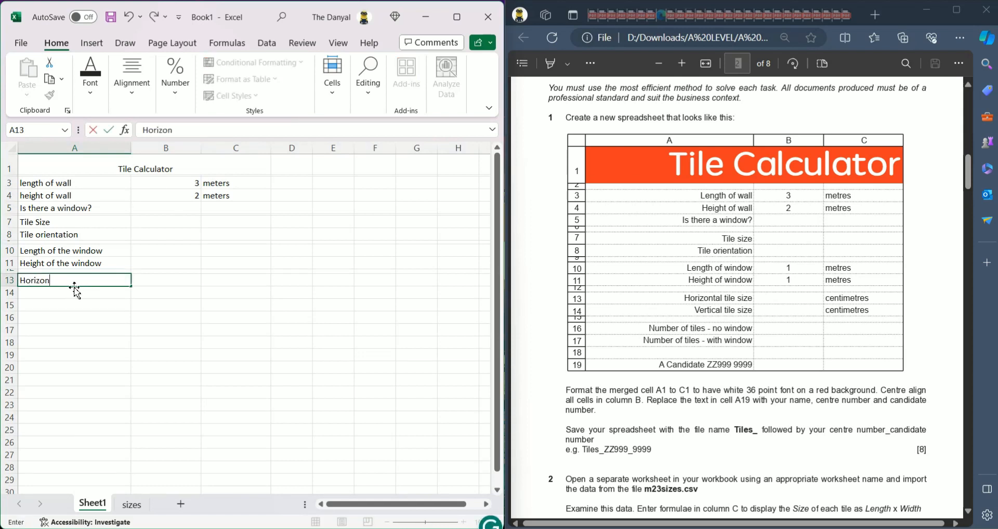
text(tal tile size)
key(Return)
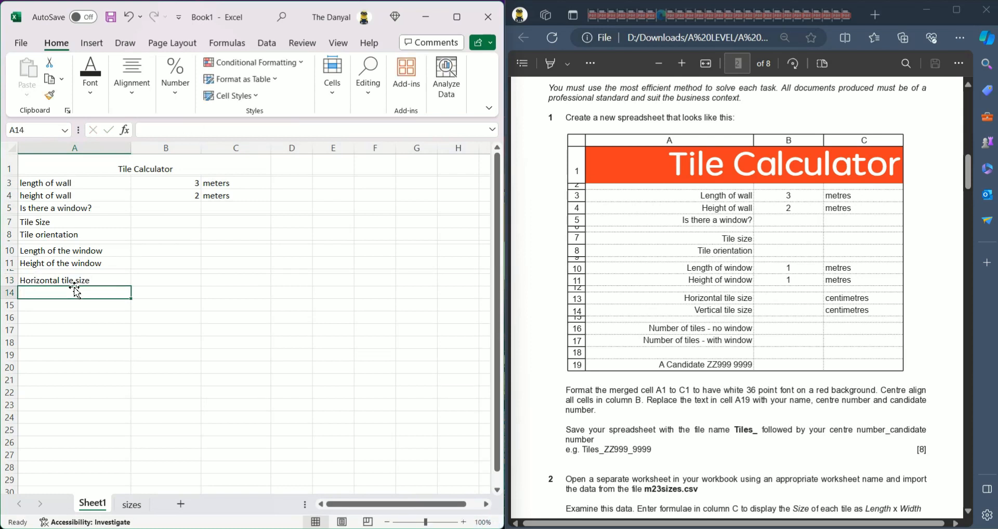
text(Vertical )
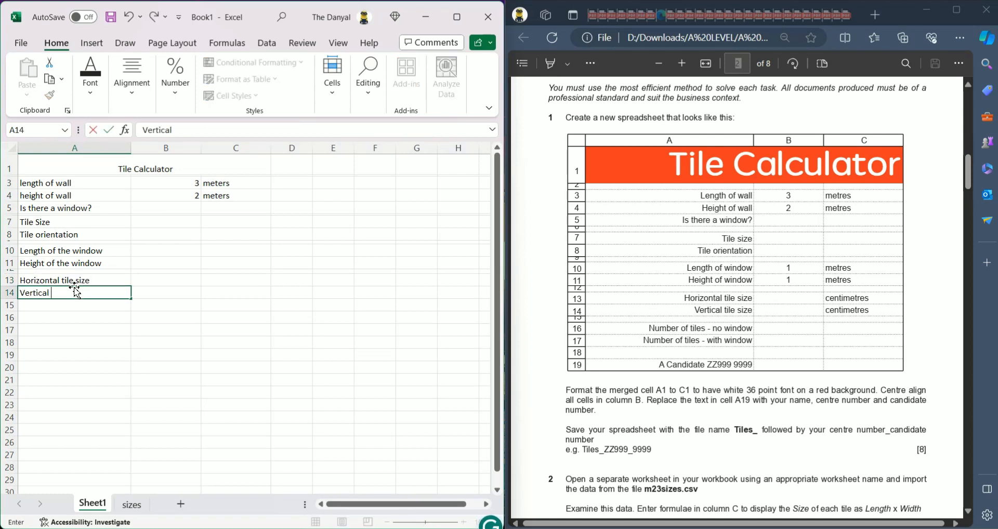
text(tile size)
key(Return)
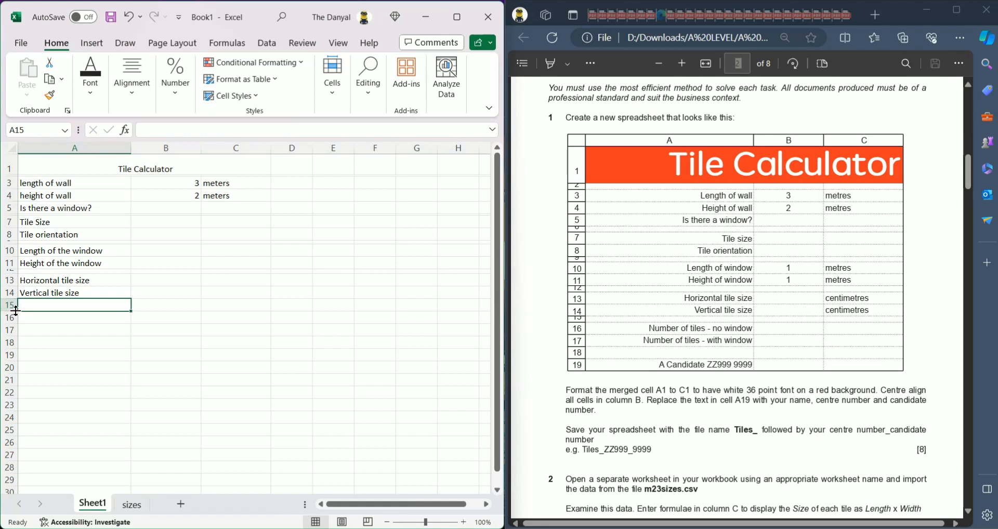
Shrink row 15 into a thin spacer row and enter the label "Number of tiles - no window" in cell A16.
drag(12, 311, 13, 303)
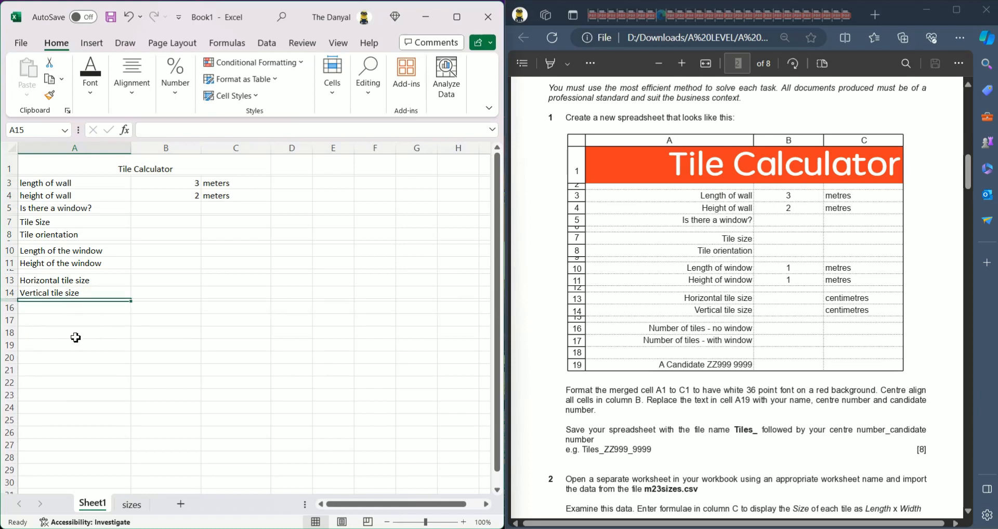
click(64, 311)
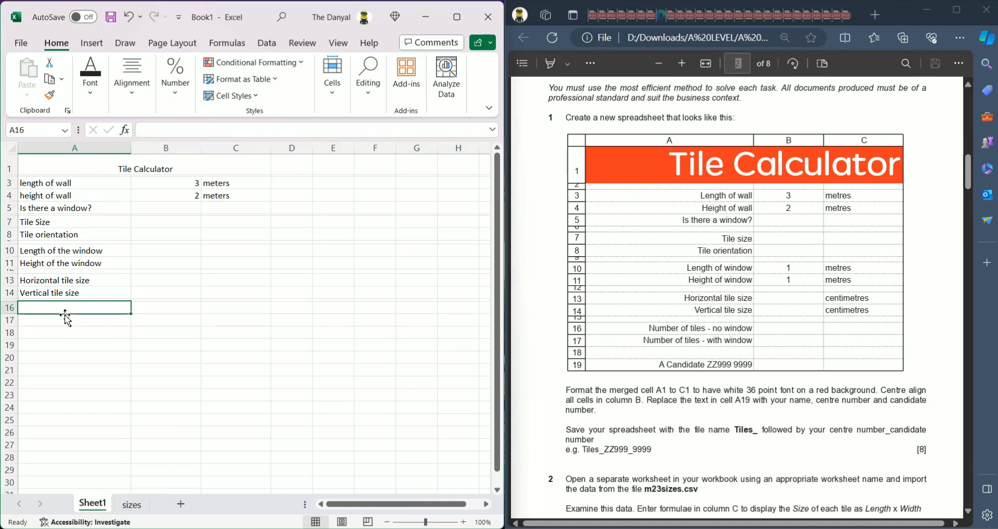
text(Number of tiles - n)
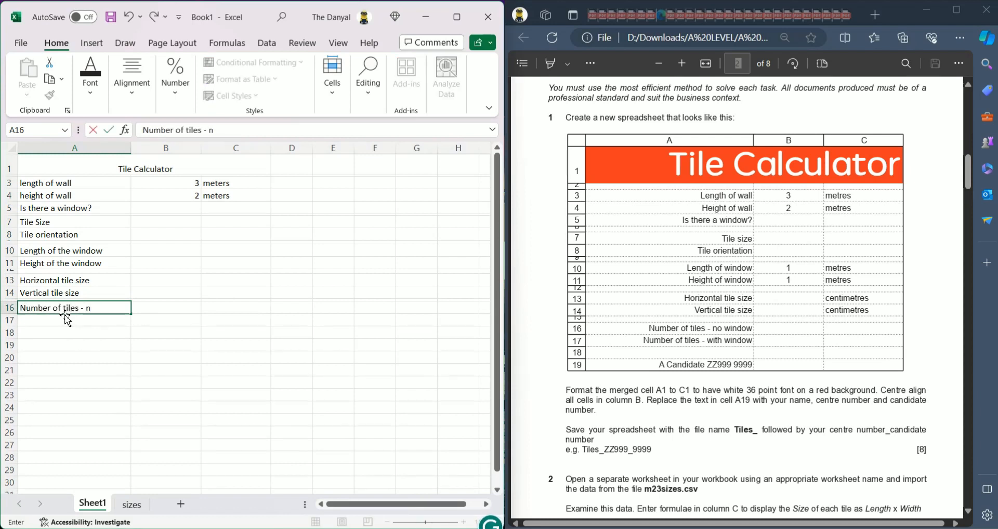
text(o window)
key(Return)
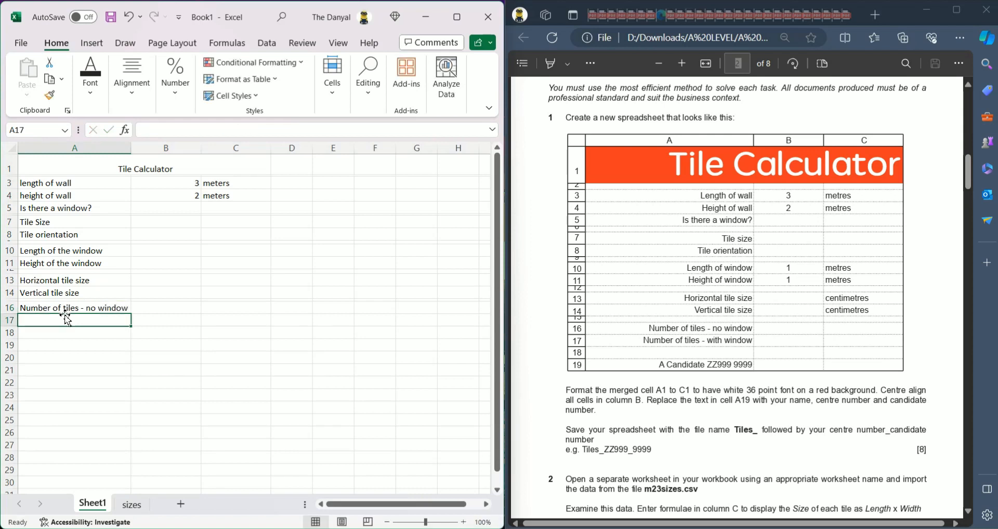
Fill cell A17 with the label from A16, replacing "no" so that it reads "Number of tiles - with window".
text(Number of tiles - no window)
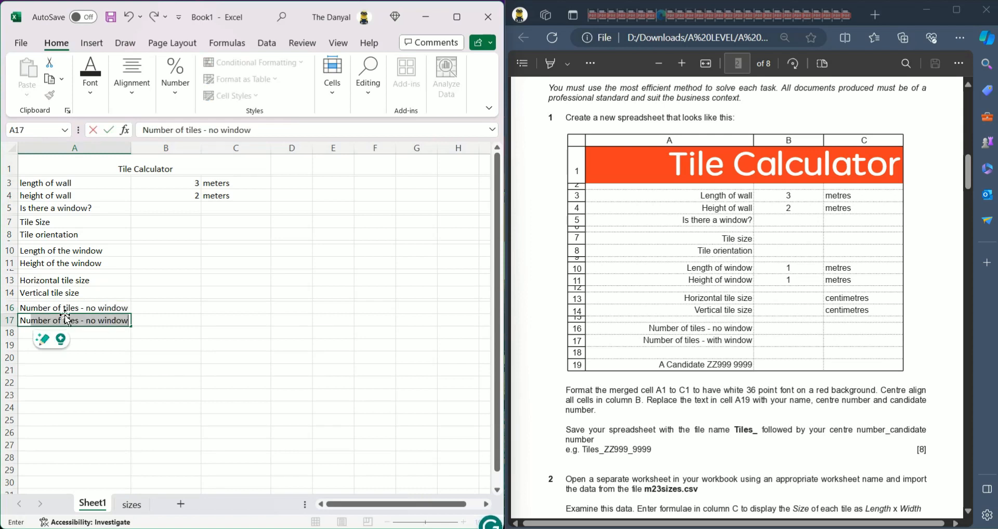
key(Tab)
click(88, 320)
double_click(89, 320)
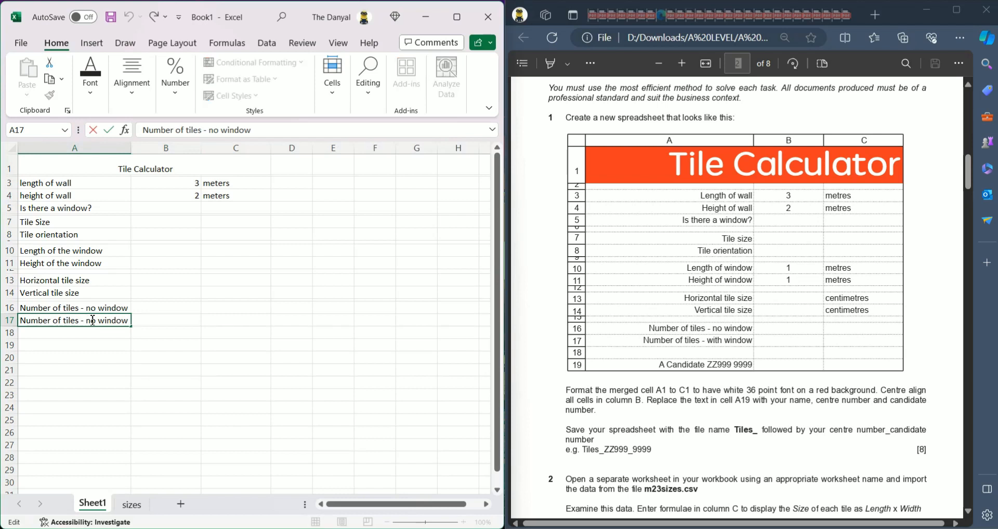
key(BackSpace)
key(BackSpace)
text(with)
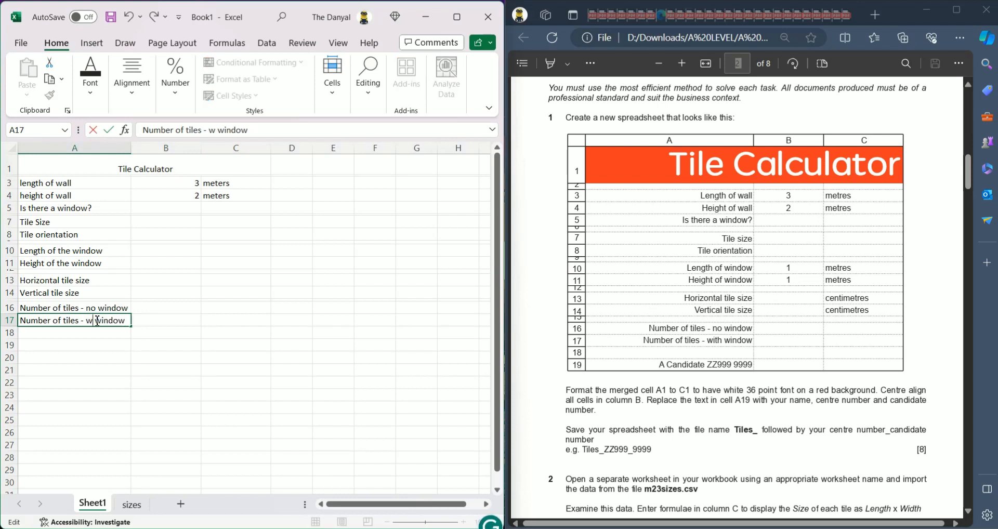
Widen column A to fit the tile count labels and enter the sample candidate name, centre number and candidate number in cell A19.
click(97, 334)
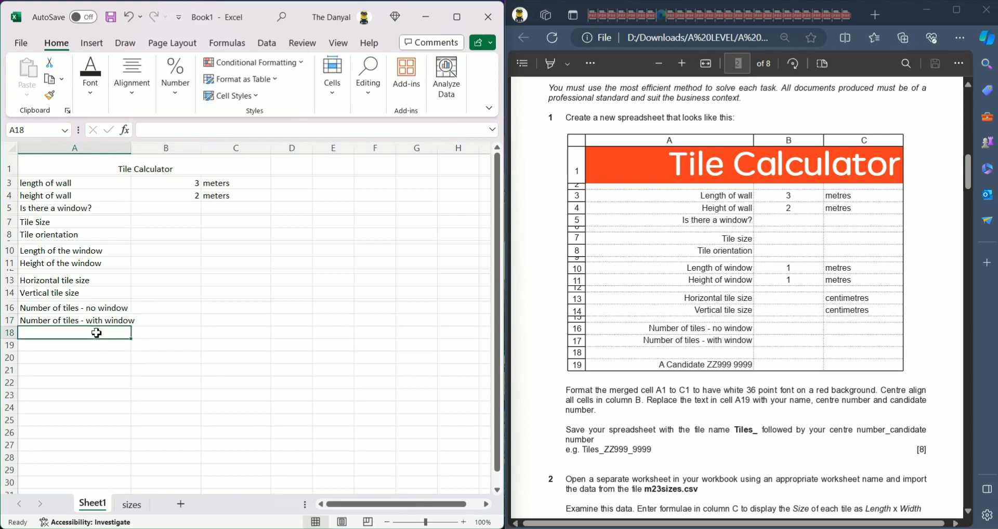
drag(132, 148, 146, 148)
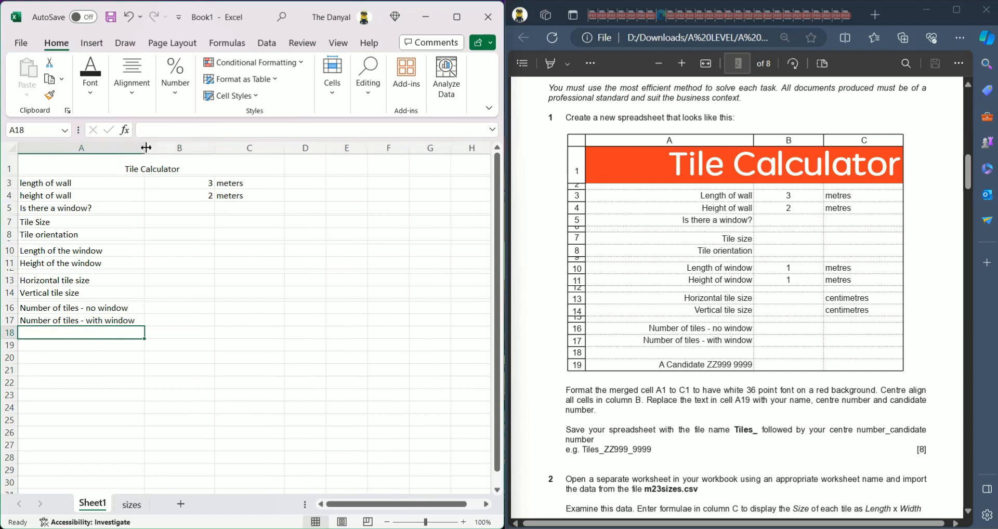
click(33, 348)
text(A candidate)
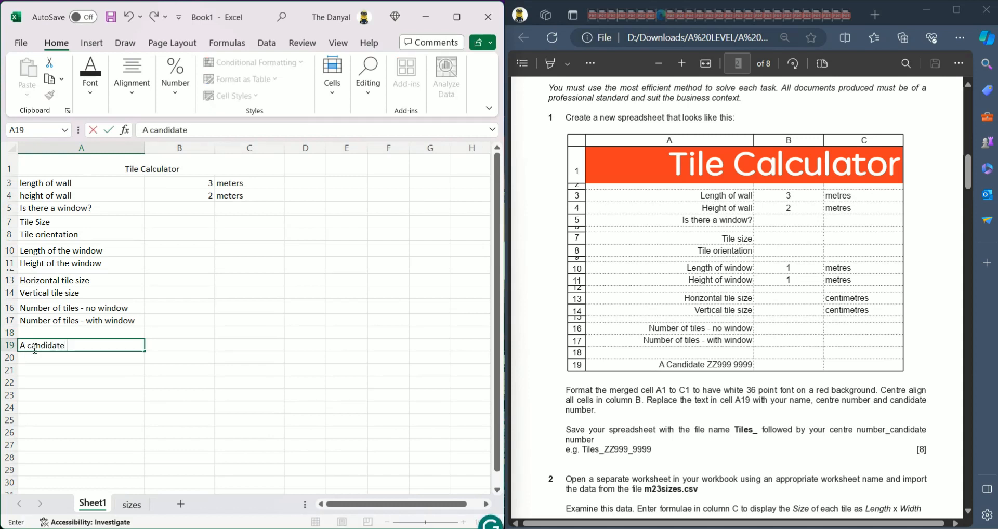
text( ZZ)
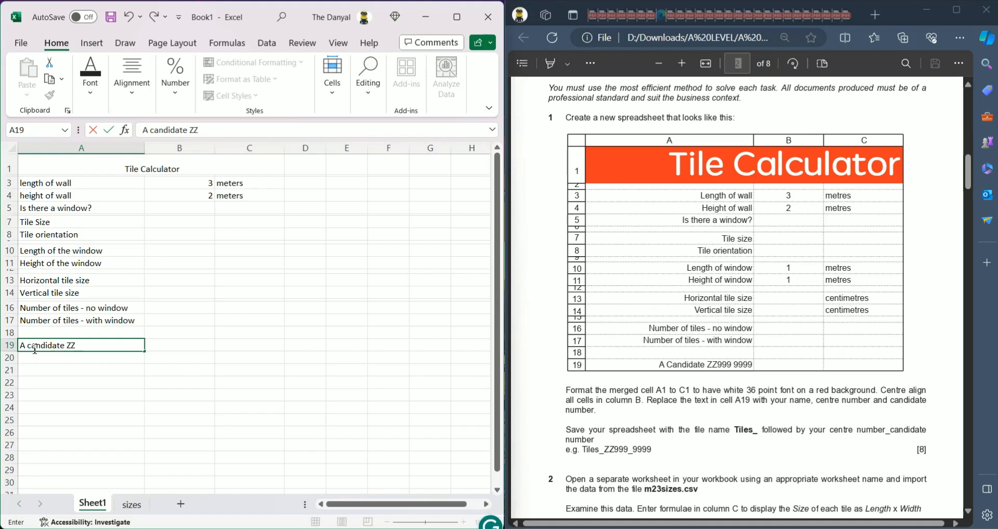
text(999 9999)
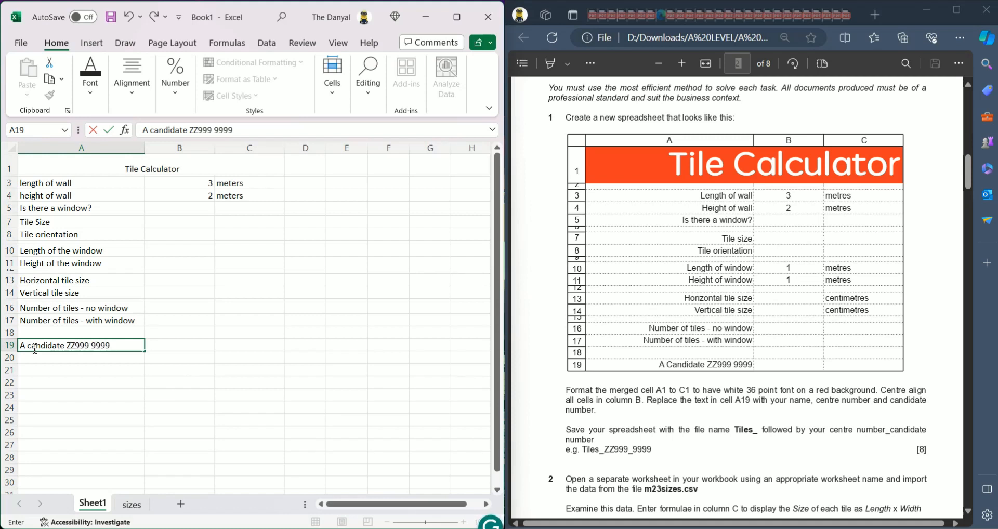
scroll(751, 421, down, 1)
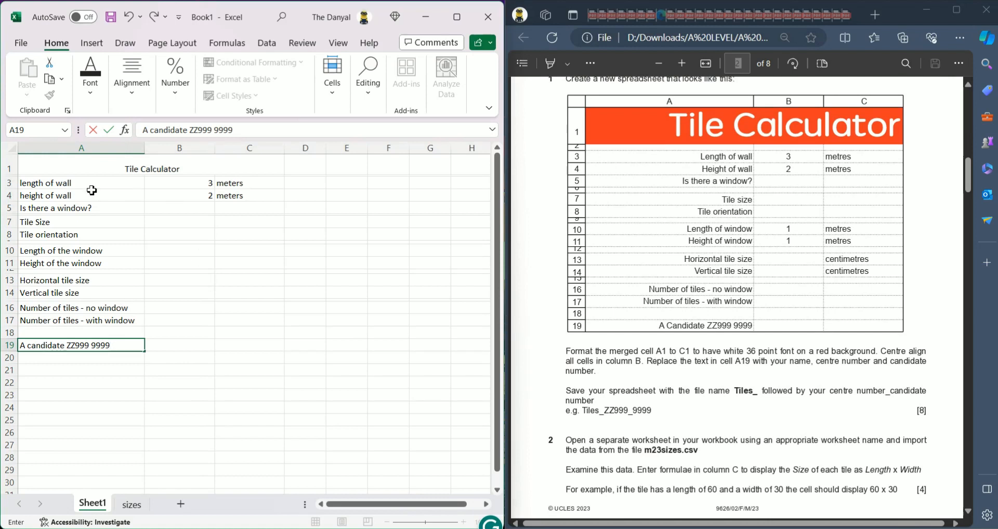
Set the merged title in cell A1 to 36 point and give the cell a red background.
click(22, 169)
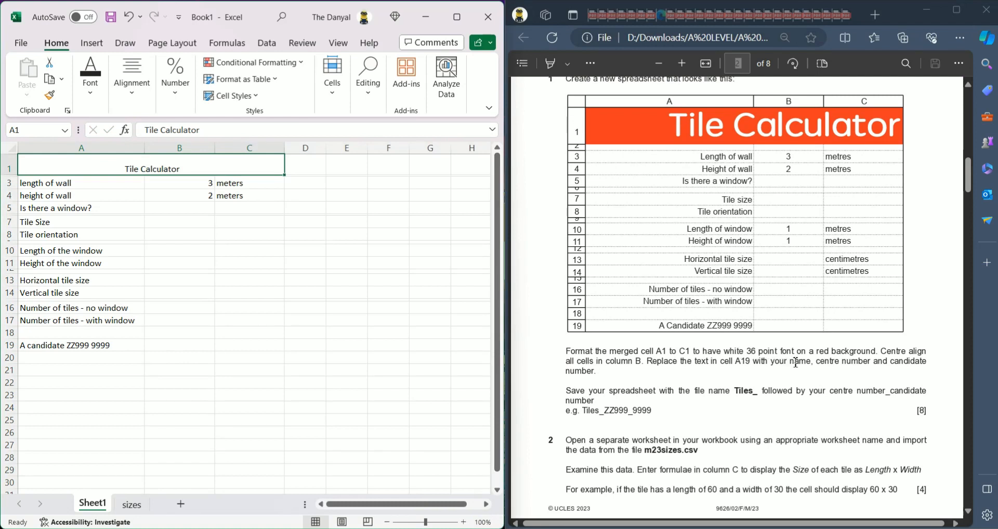
click(975, 206)
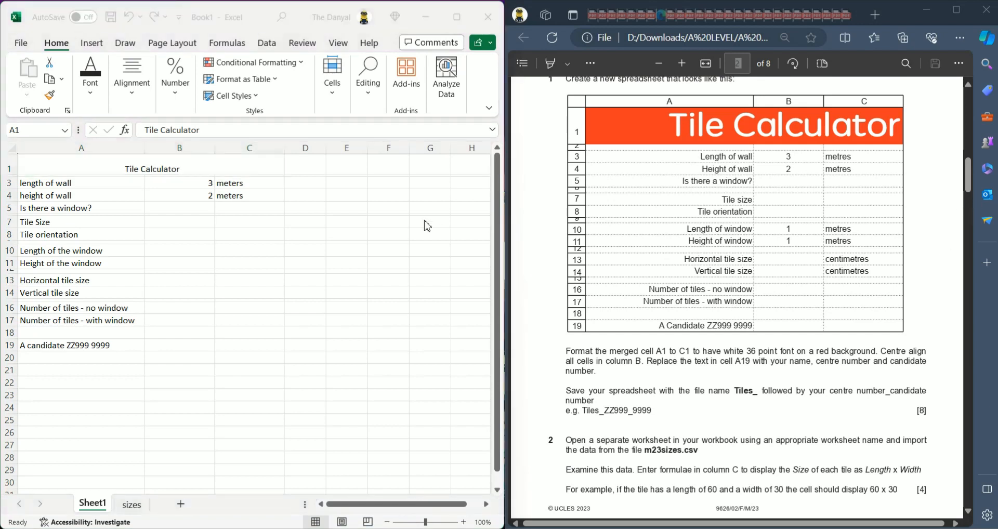
click(191, 165)
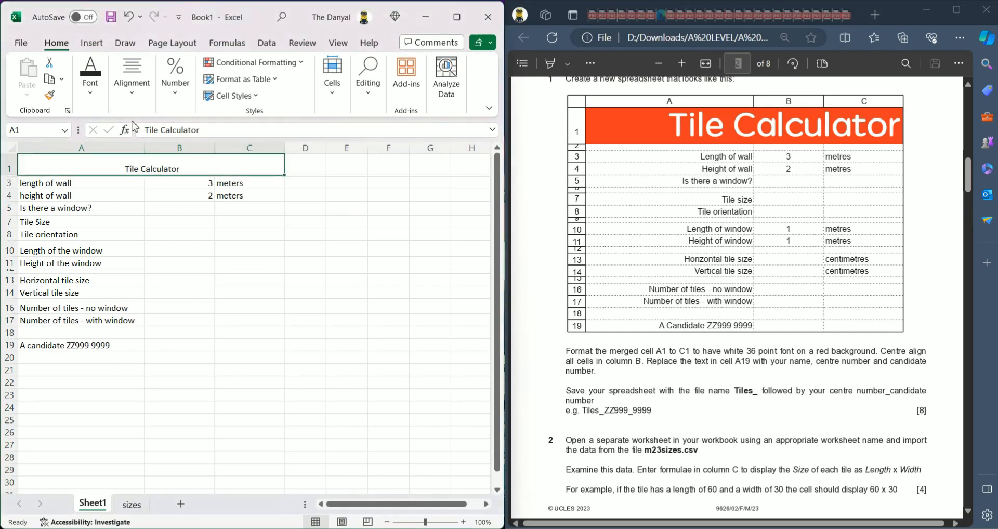
click(91, 96)
click(167, 129)
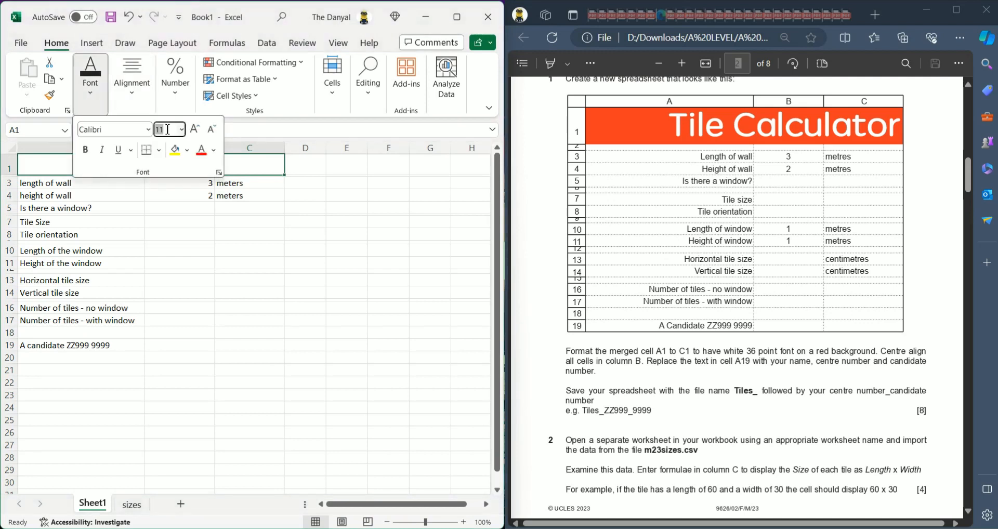
text(36)
click(189, 152)
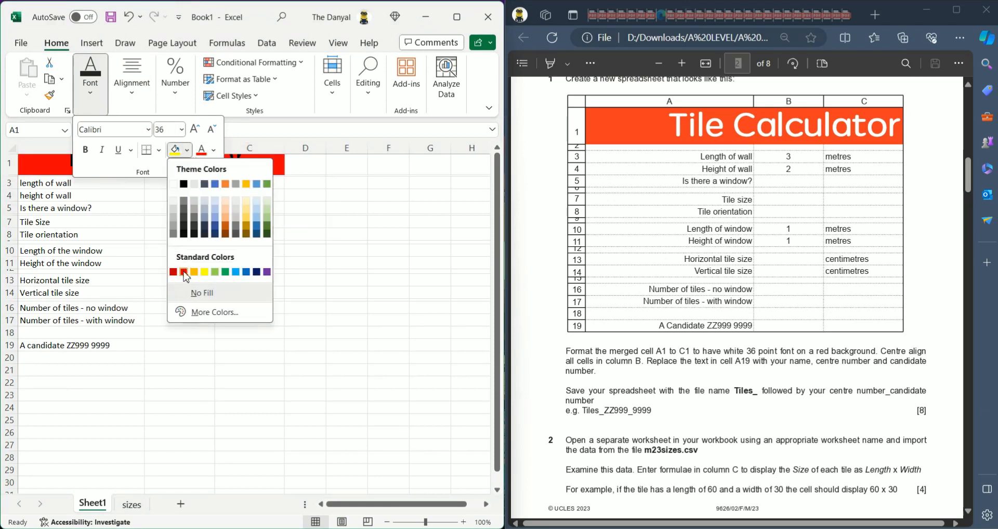
click(184, 273)
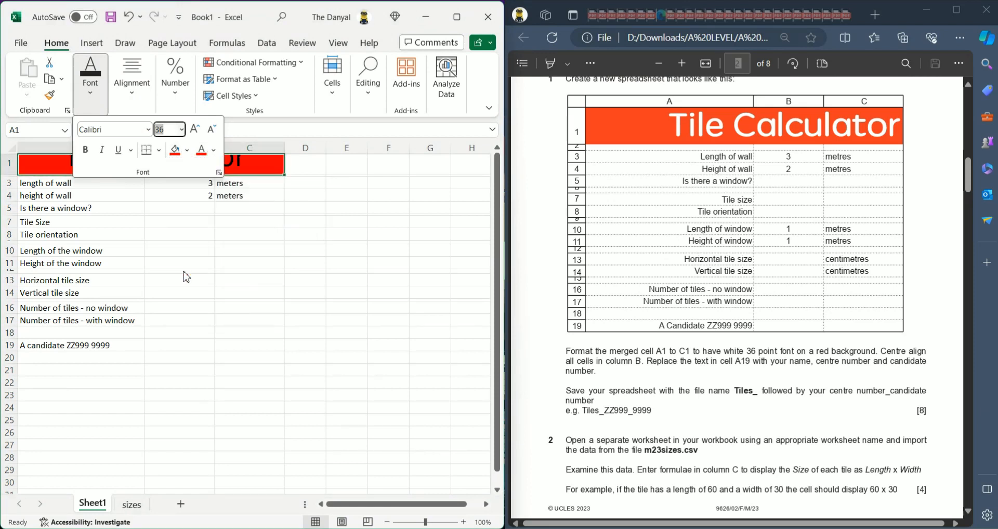
Make the title font in cell A1 white and increase the height of row 1 to fit the enlarged text.
click(213, 155)
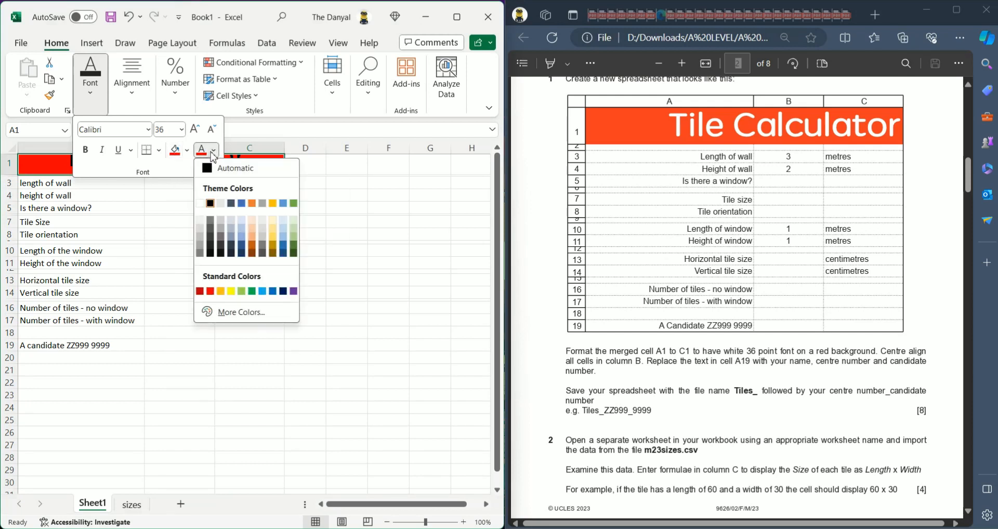
click(199, 203)
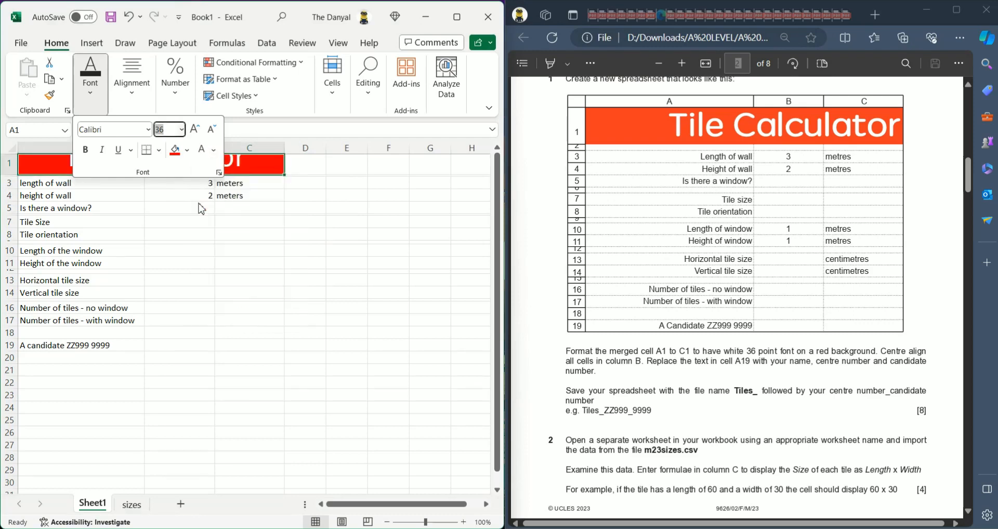
click(271, 215)
scroll(271, 212, up, 3)
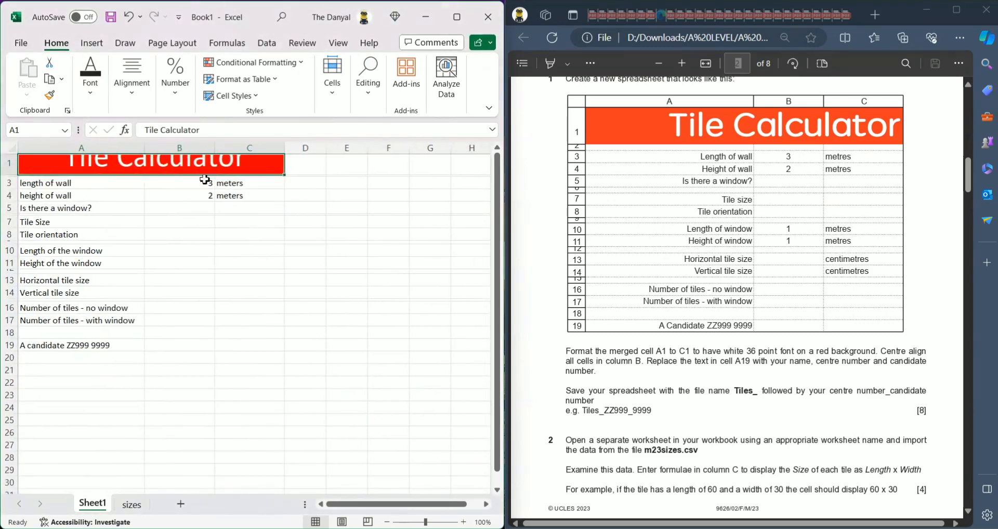
drag(9, 177, 7, 195)
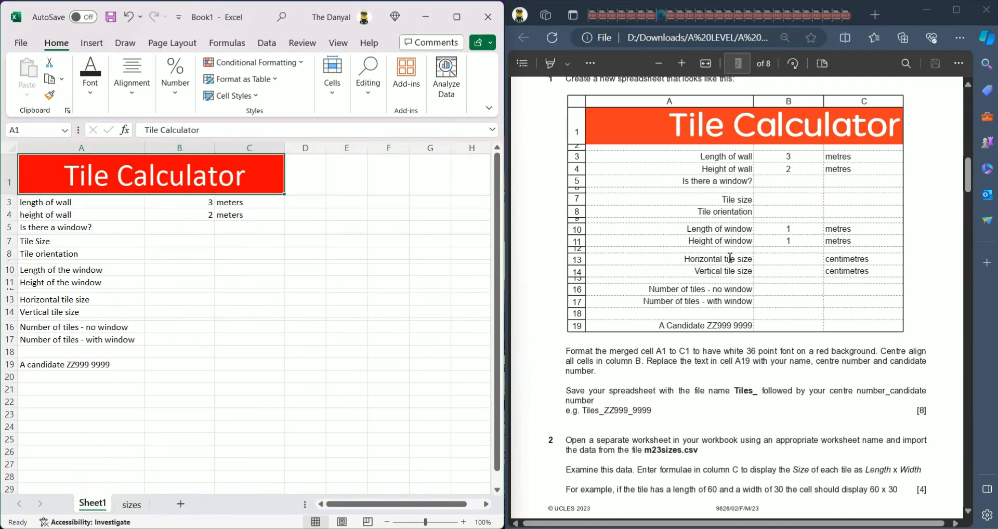
Apply middle alignment to cells B3 through B19 in column B.
scroll(730, 257, down, 2)
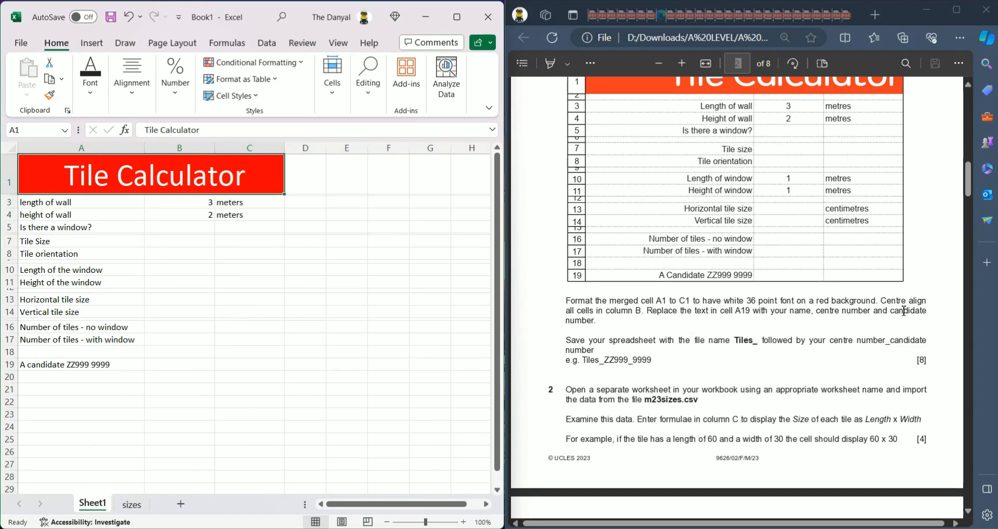
scroll(685, 337, up, 2)
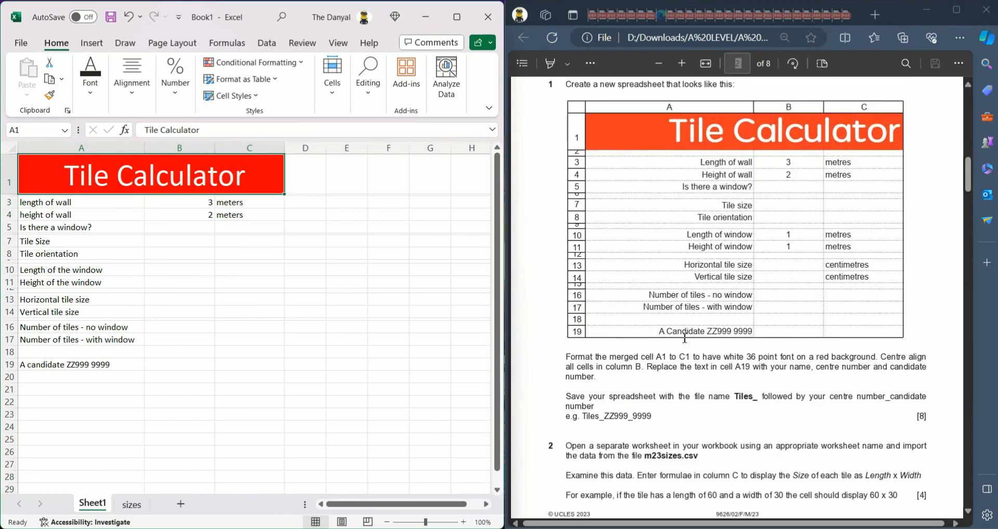
click(192, 229)
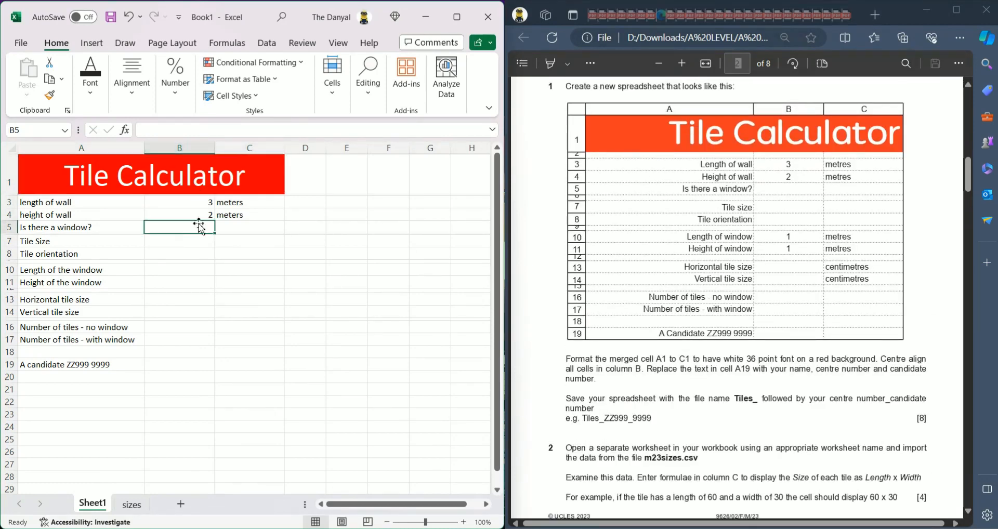
click(163, 204)
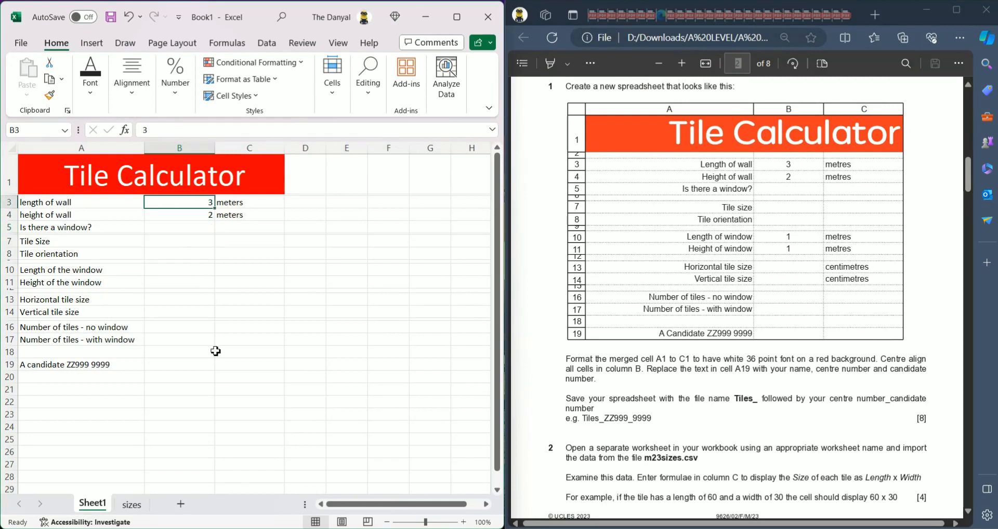
shift+click(203, 366)
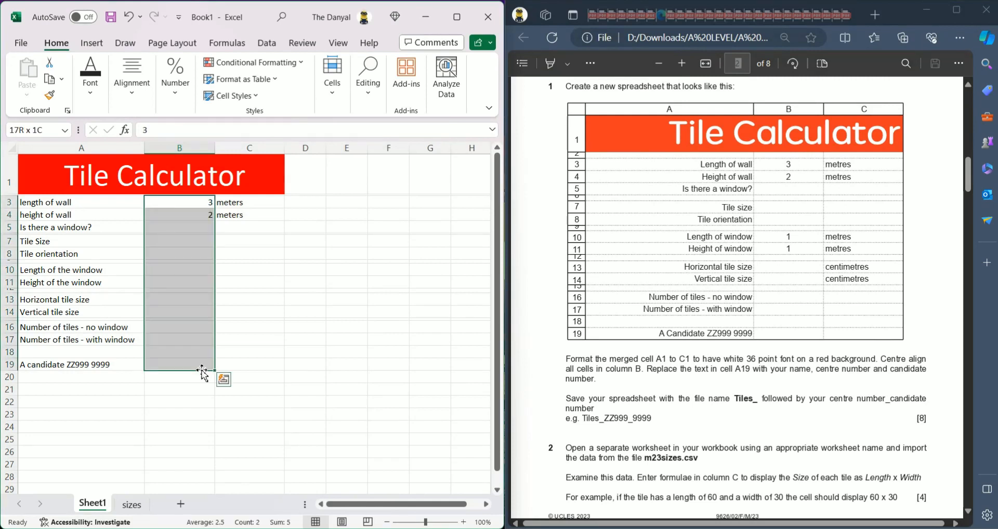
click(132, 78)
click(141, 133)
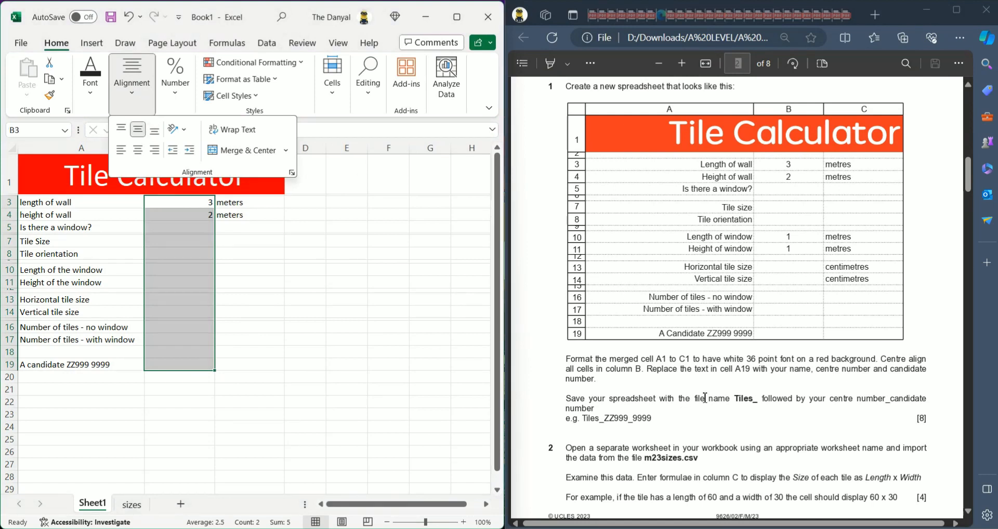
Compare the candidate entry in cell A19 with the exam paper's example and read the saving and import instructions below it.
click(60, 365)
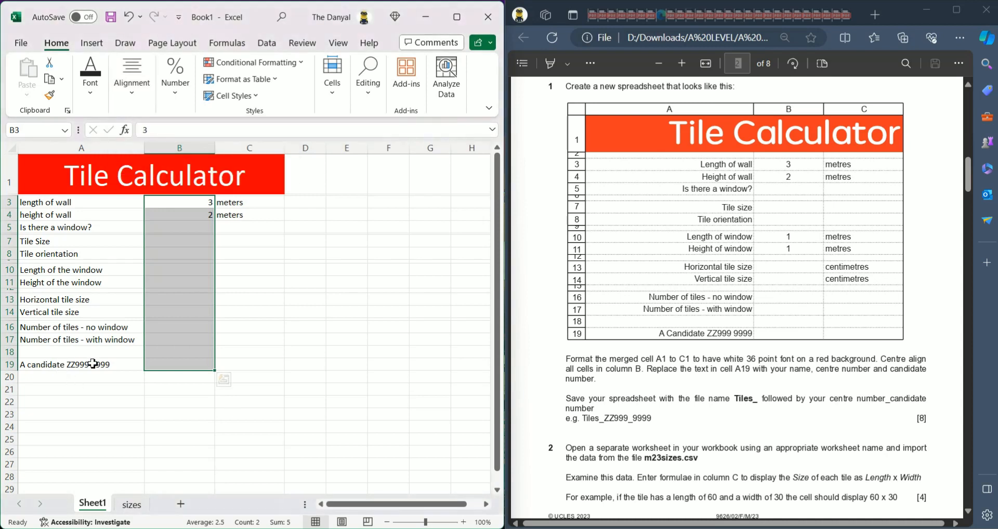
double_click(92, 364)
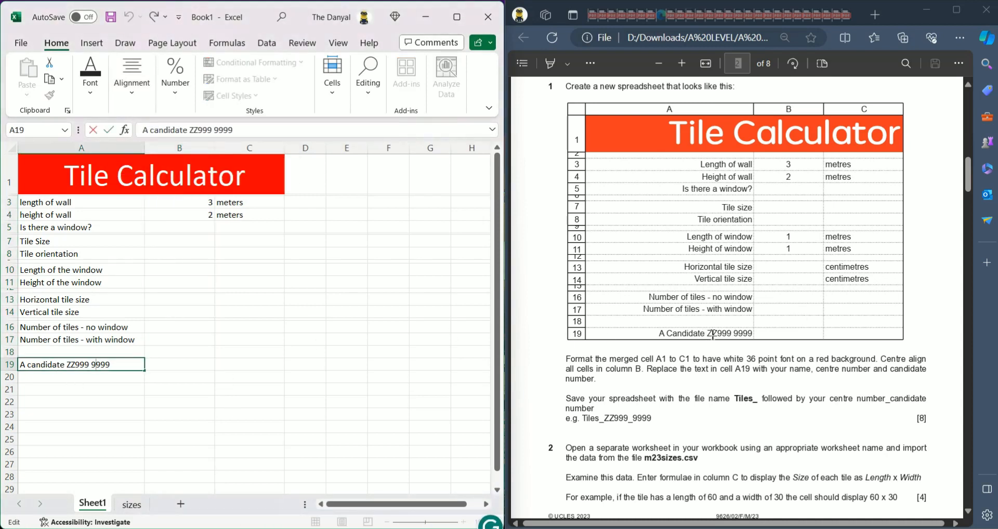
drag(707, 334, 751, 341)
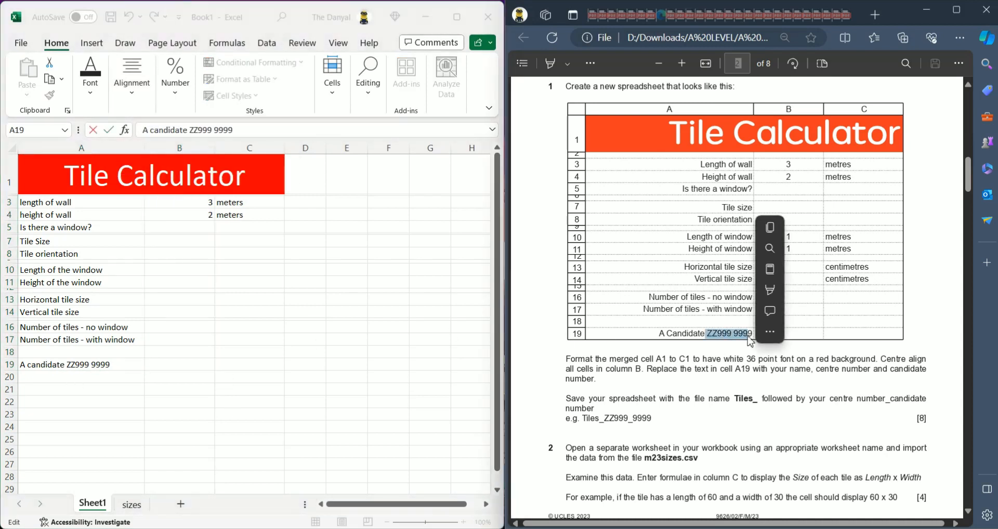
click(116, 368)
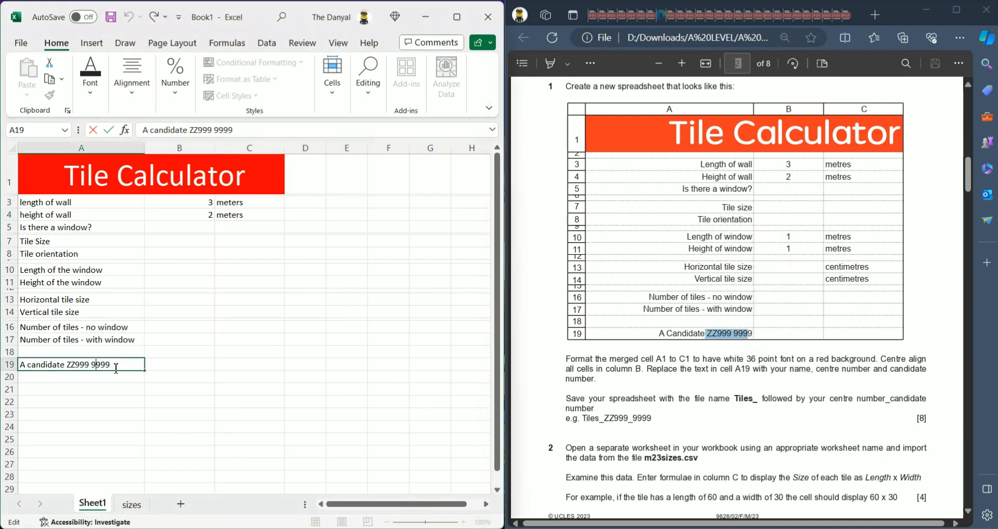
click(116, 368)
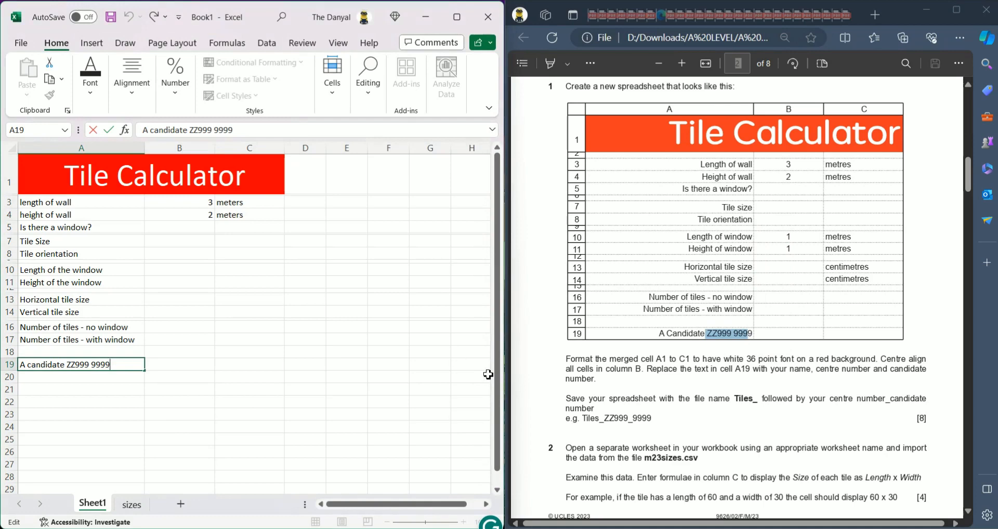
scroll(844, 354, down, 1)
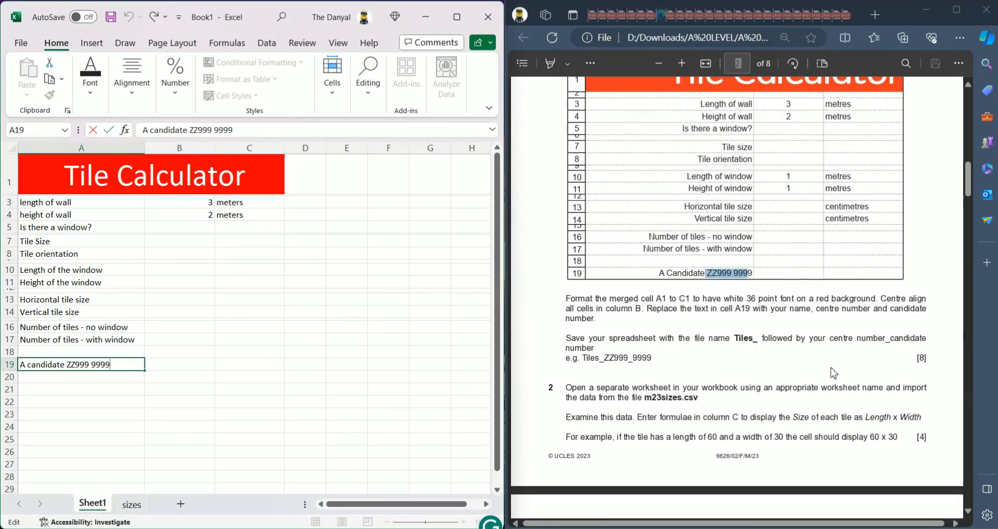
scroll(834, 373, down, 3)
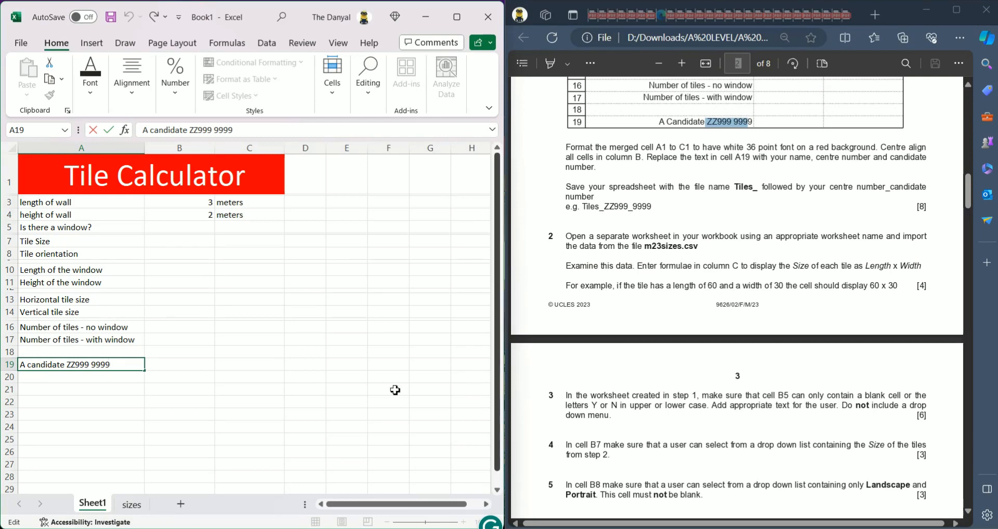
Examine the imported length, width and size columns on the sizes sheet against the exam paper's example of how each size displays.
click(132, 504)
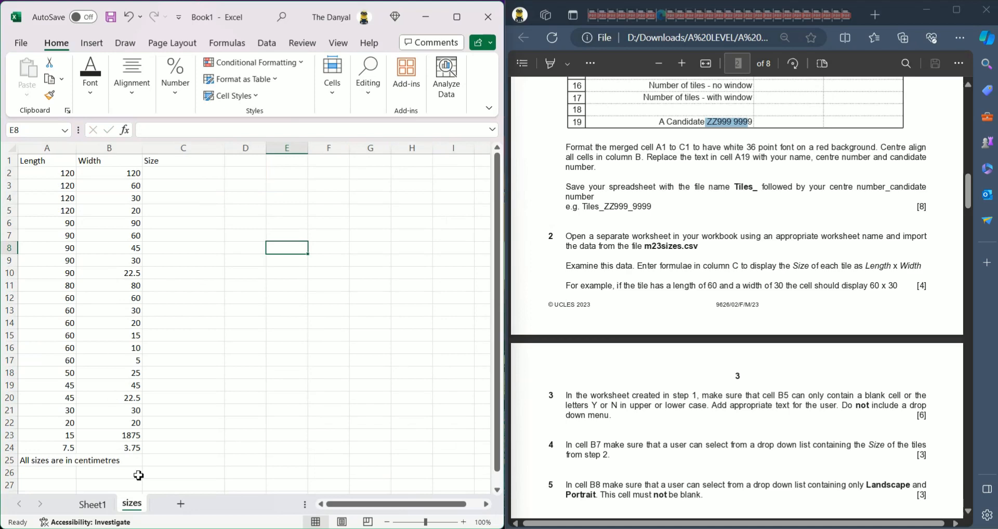
click(100, 505)
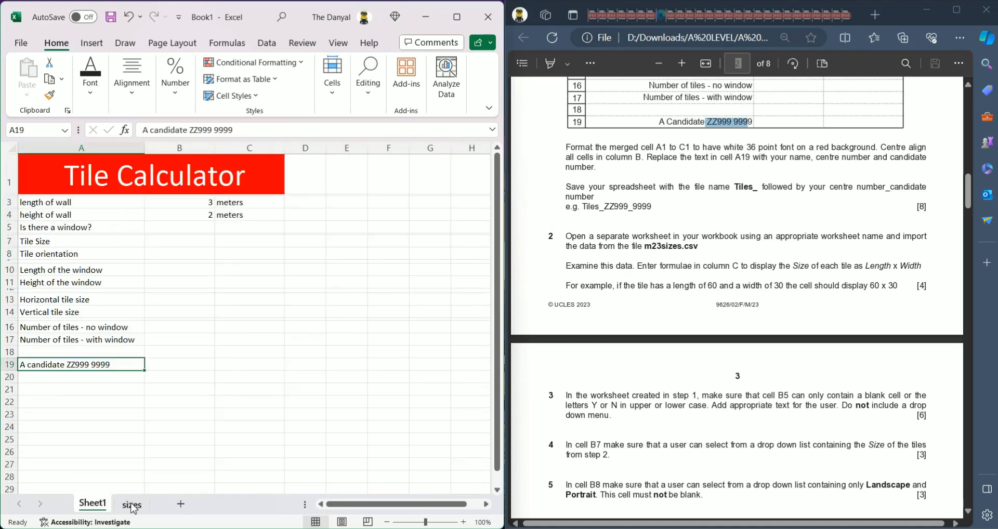
click(131, 504)
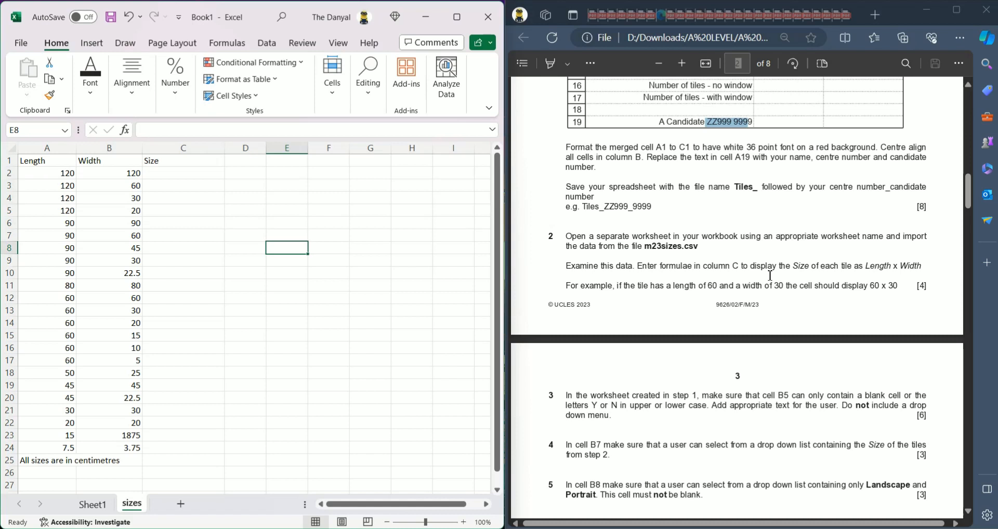
click(167, 161)
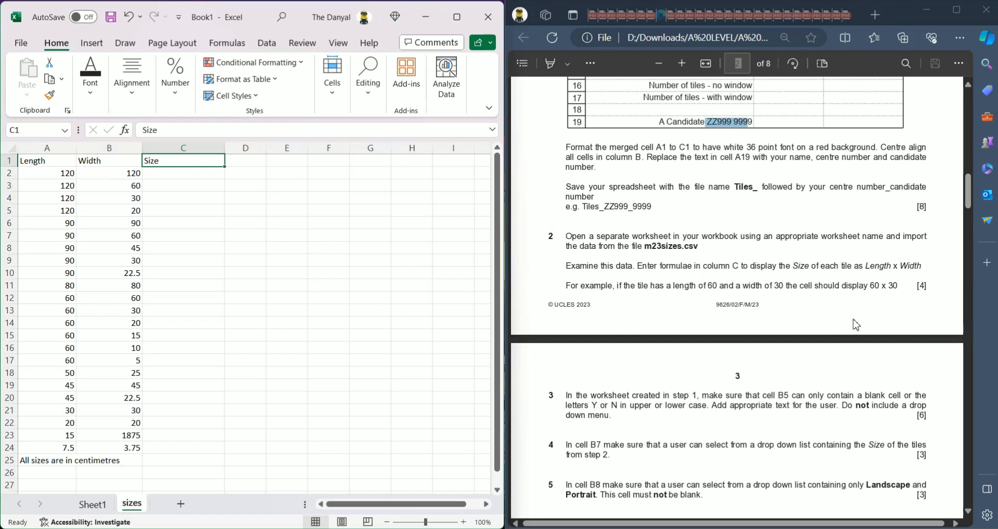
scroll(856, 325, down, 1)
drag(570, 268, 903, 267)
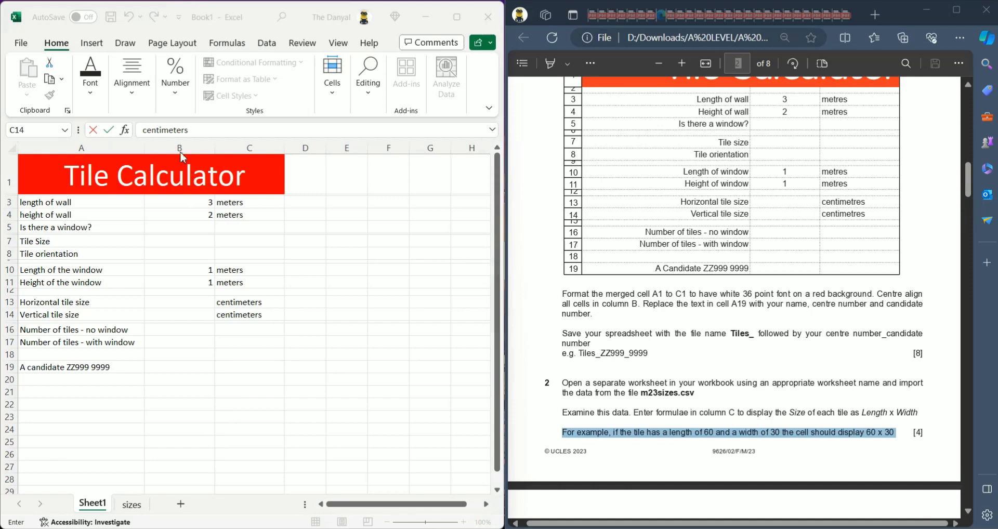
Centre-align all the cells in column B of the Tile Calculator sheet horizontally.
click(181, 152)
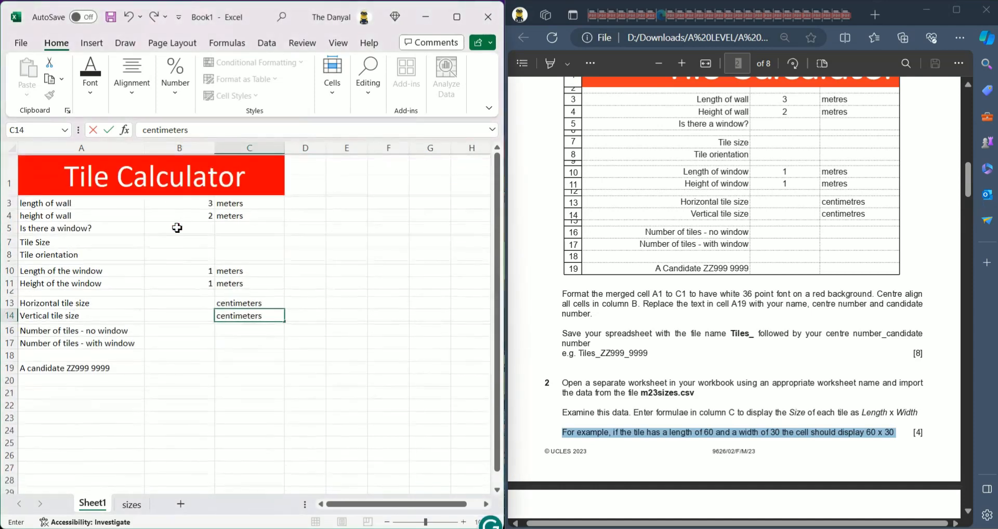
click(173, 200)
click(177, 148)
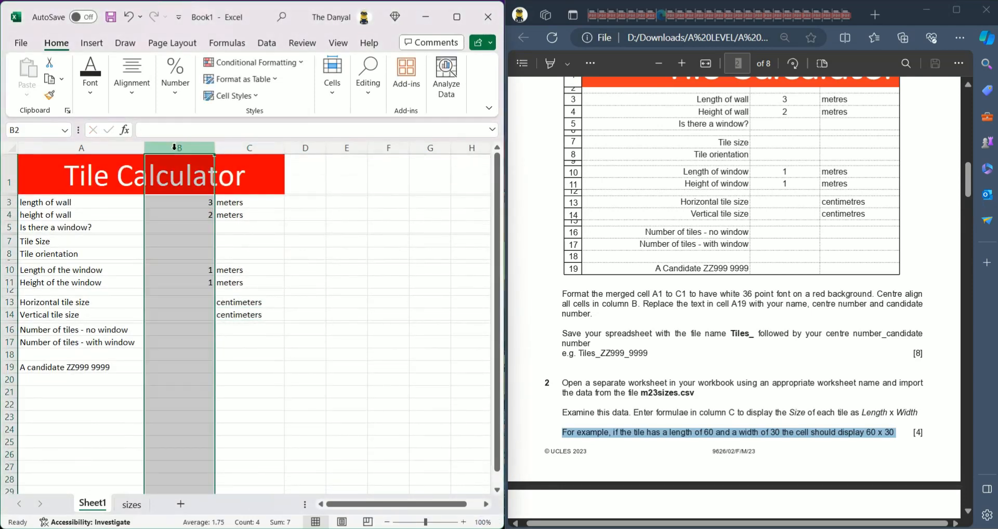
click(138, 95)
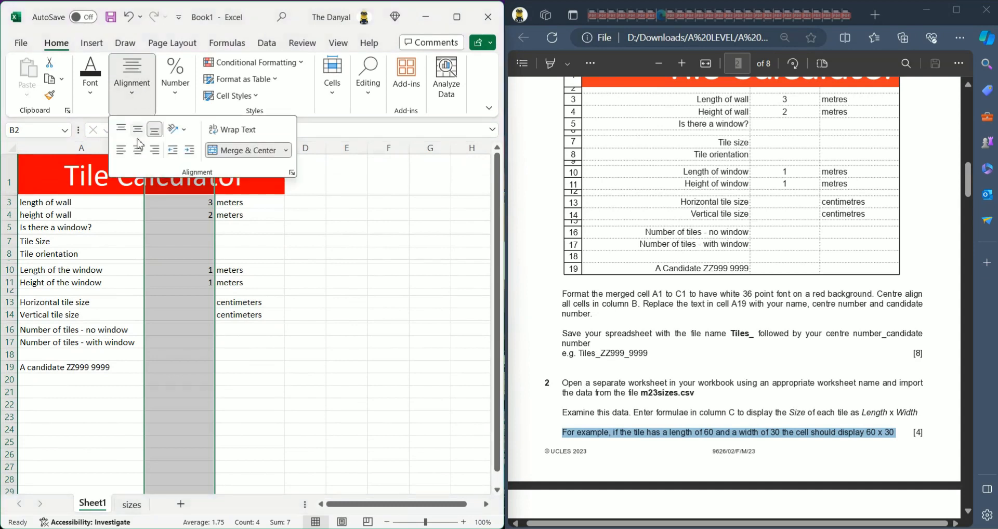
click(138, 149)
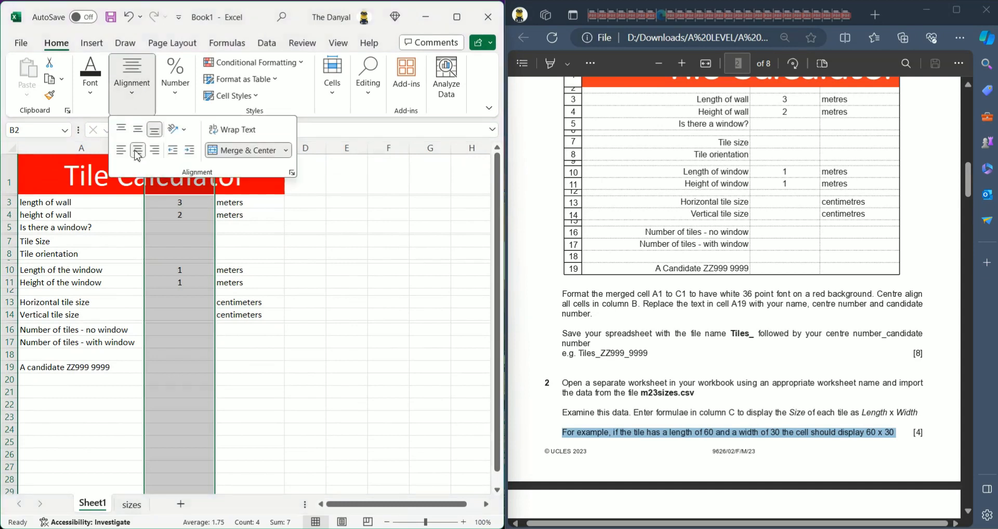
click(326, 249)
click(326, 249)
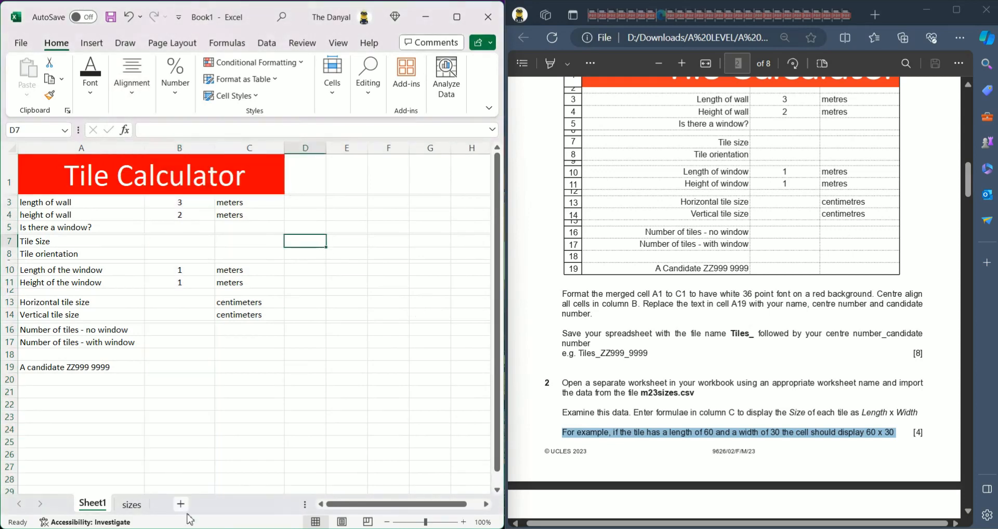
Switch to the sizes sheet and highlight the "60 x 30" display example on the exam paper.
click(132, 505)
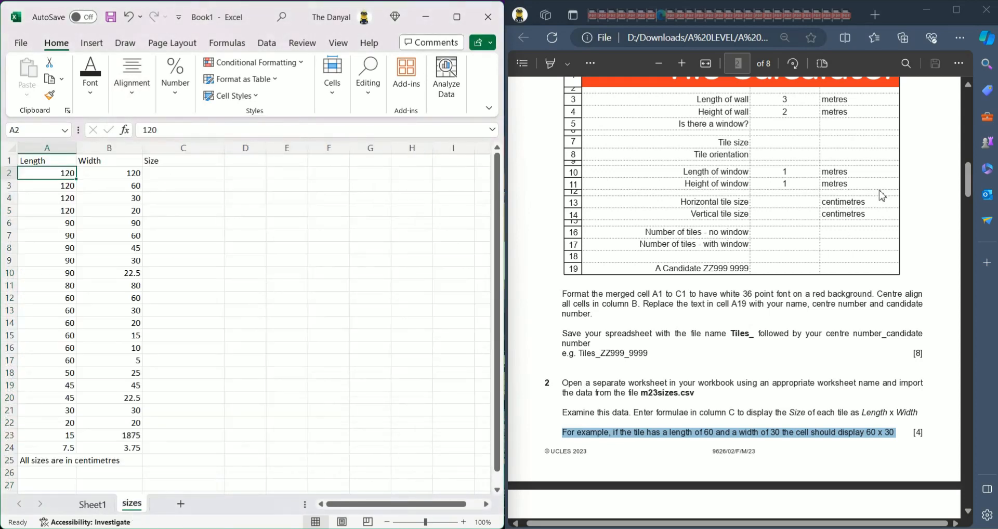
click(985, 210)
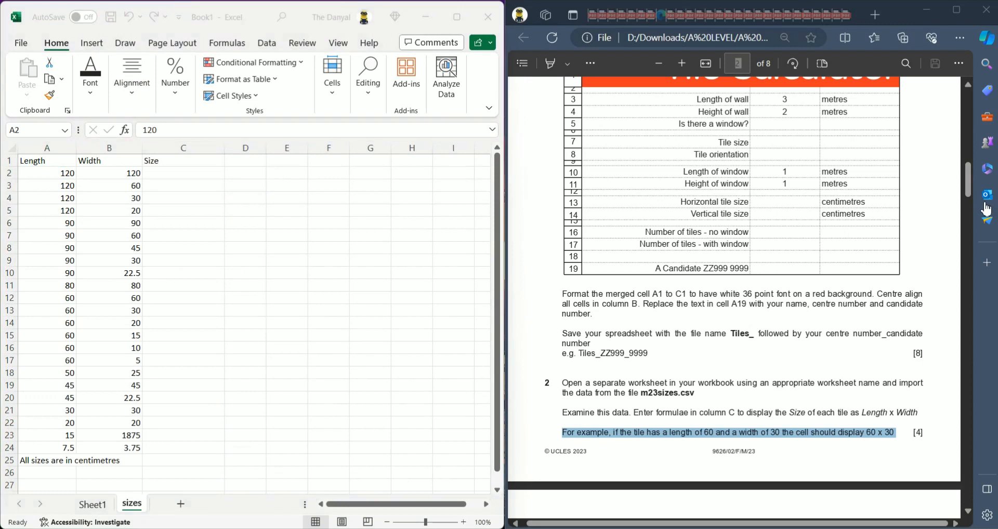
click(873, 435)
drag(866, 434, 895, 439)
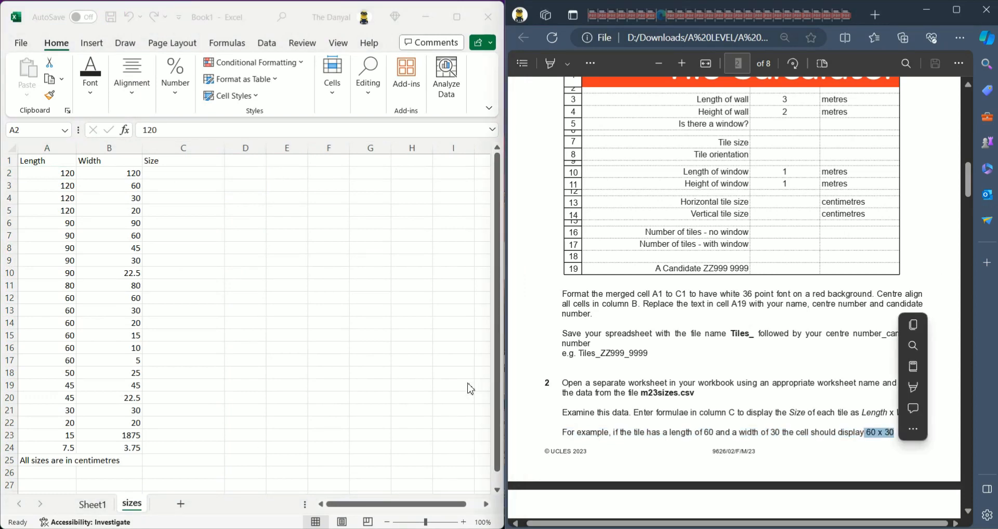
Enter a CONCATENATE formula in cell C2 that joins the length in A2 and the width in B2.
click(176, 173)
click(176, 173)
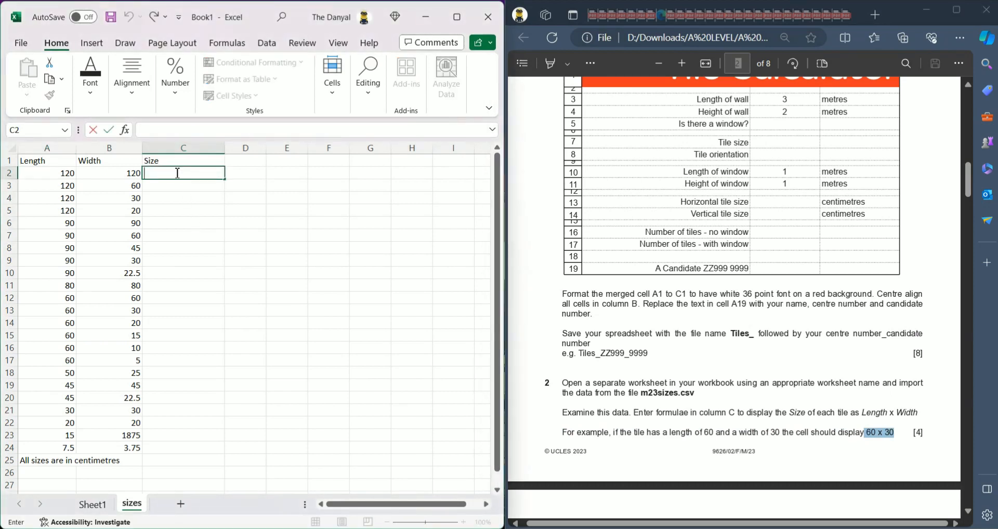
text(=)
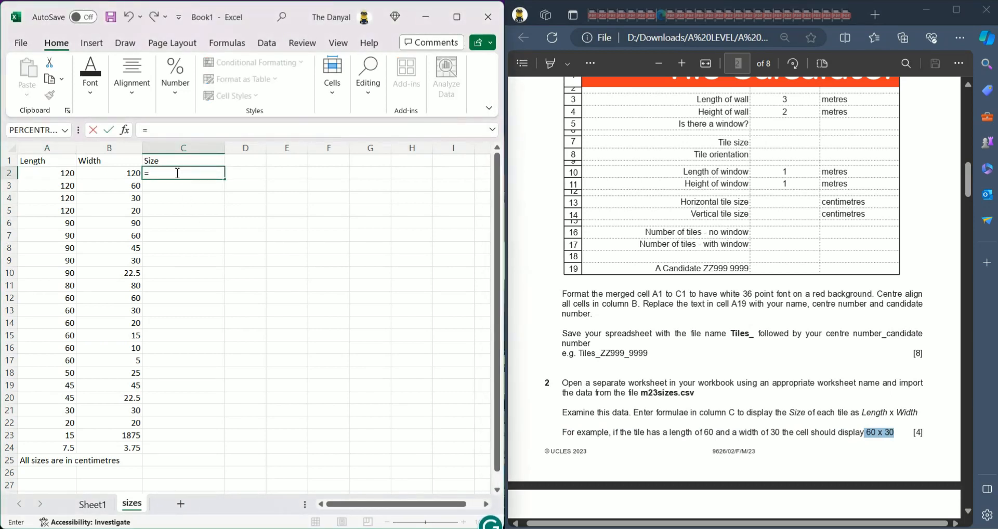
text(con)
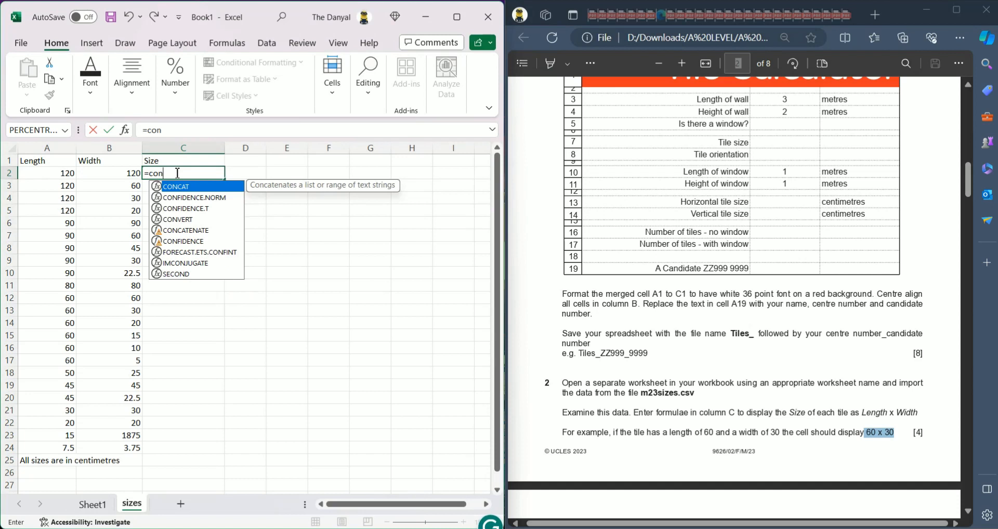
text(ca)
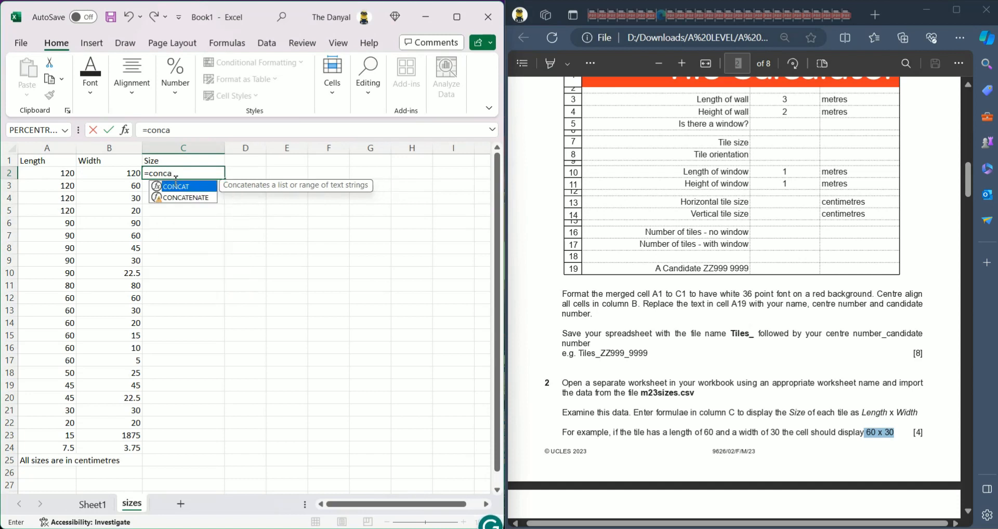
click(181, 201)
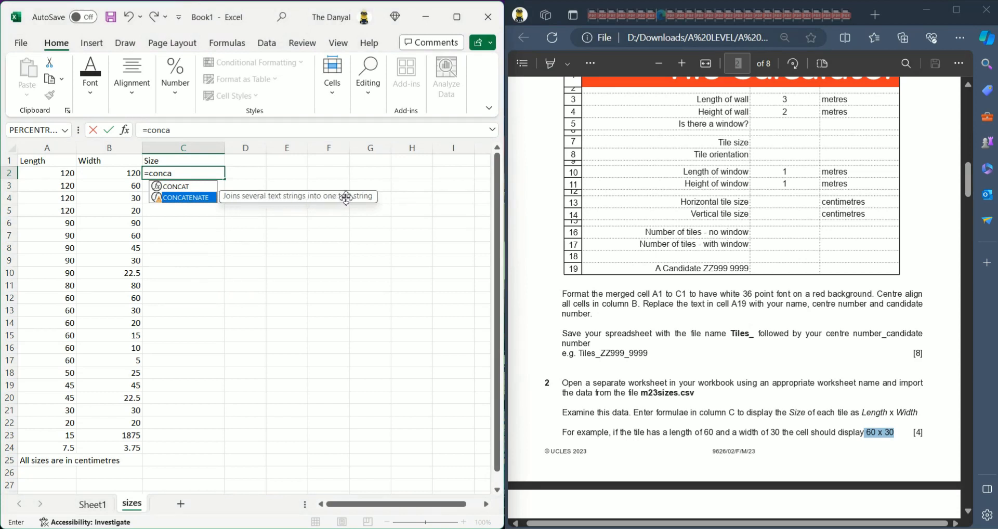
double_click(187, 203)
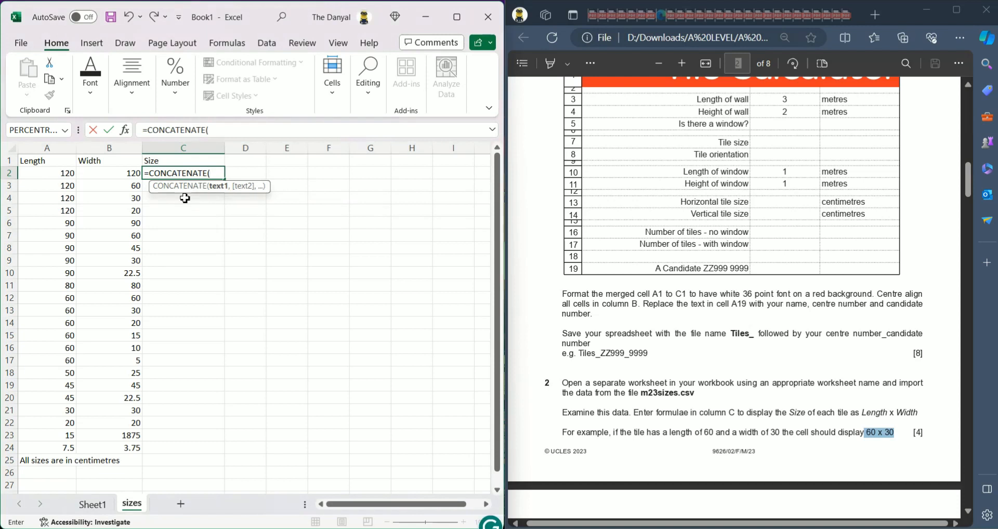
click(62, 174)
text(,)
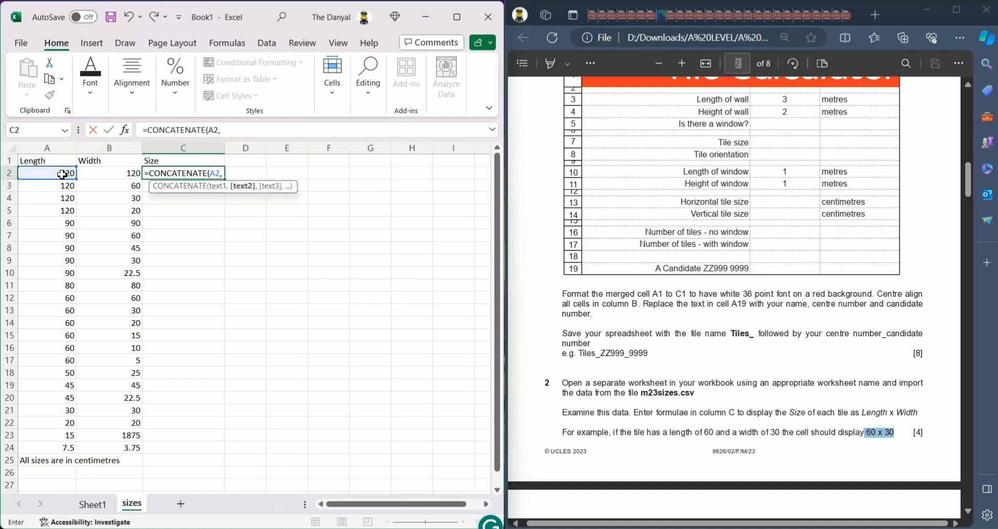
click(117, 174)
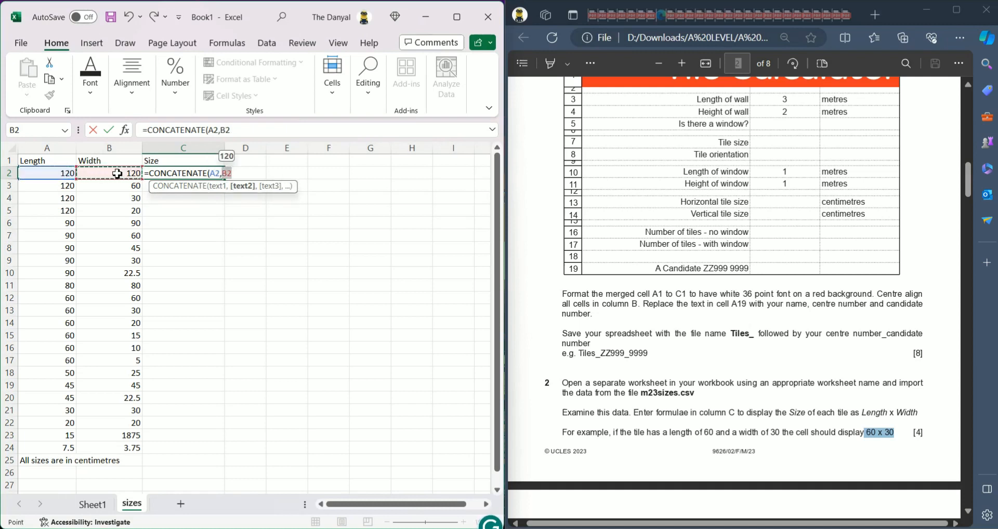
text())
key(Return)
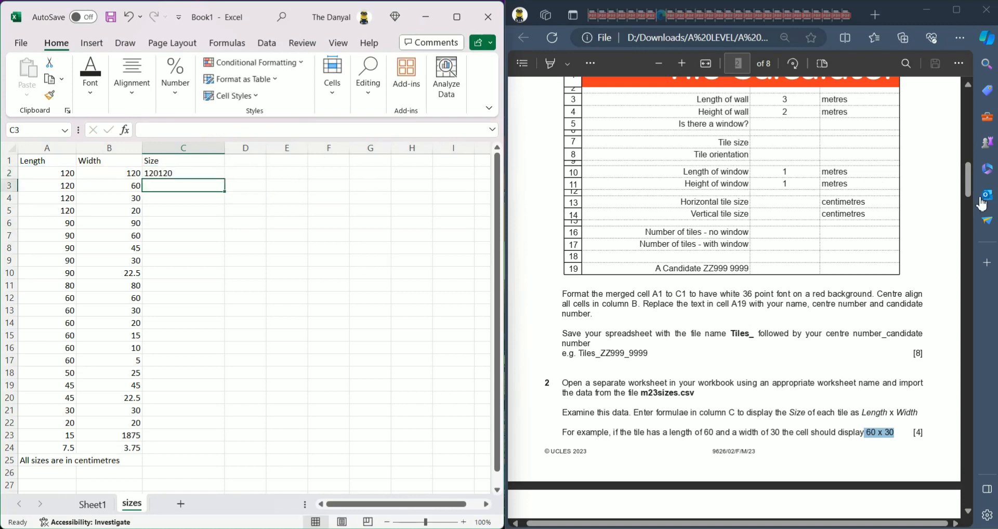
double_click(189, 173)
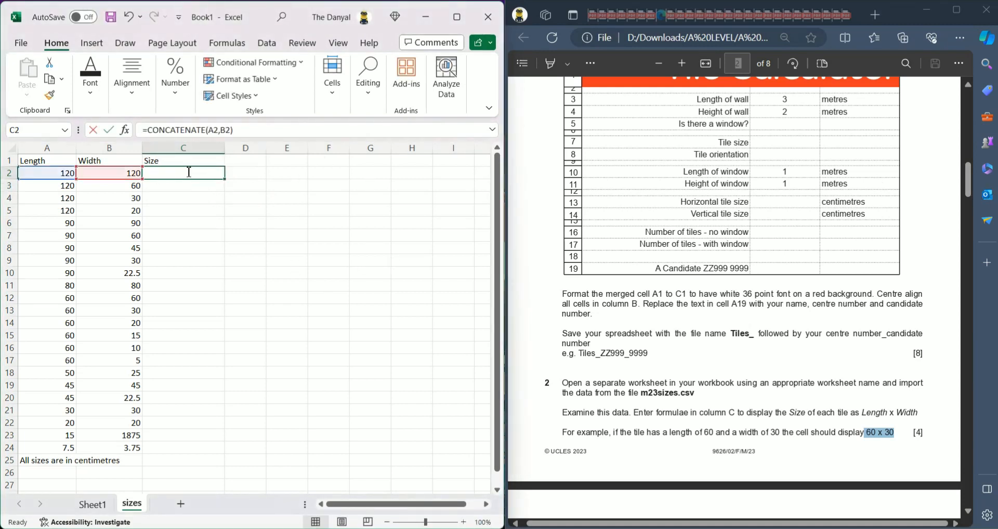
click(231, 174)
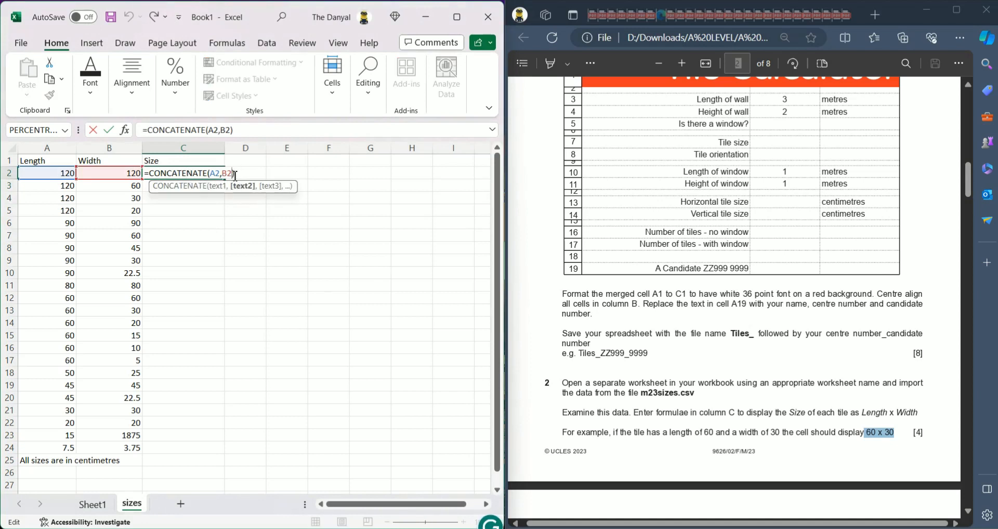
key(BackSpace)
key(BackSpace)
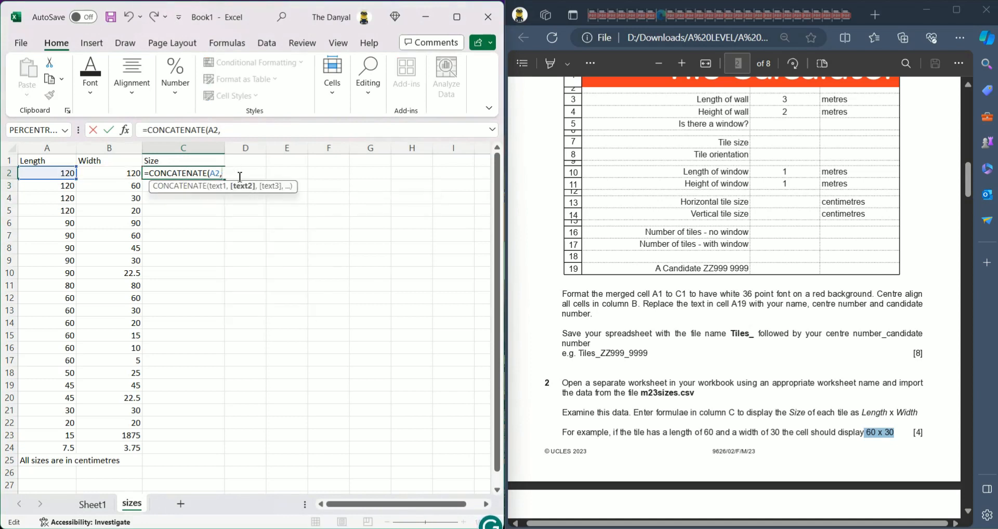
key(BackSpace)
key(BackSpace)
key(BackSpace)
key(BackSpace)
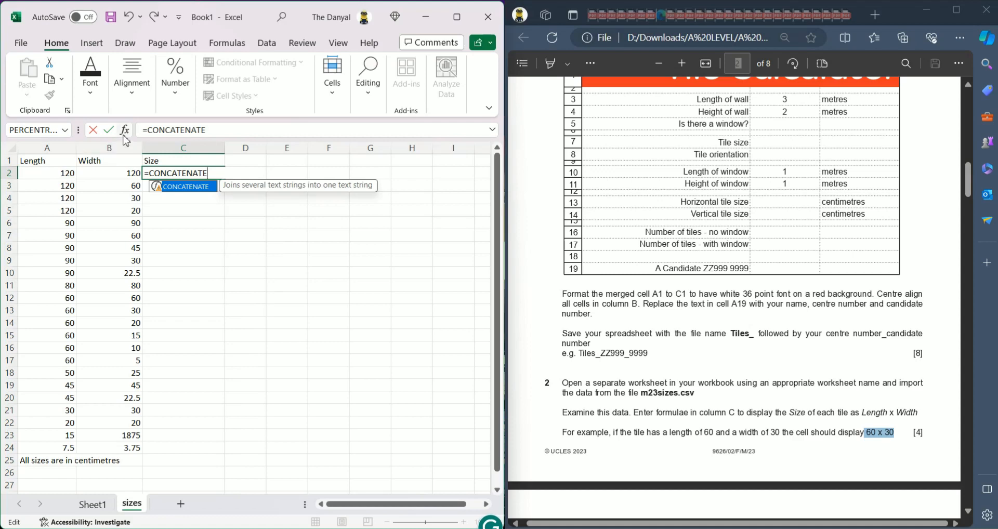
click(124, 135)
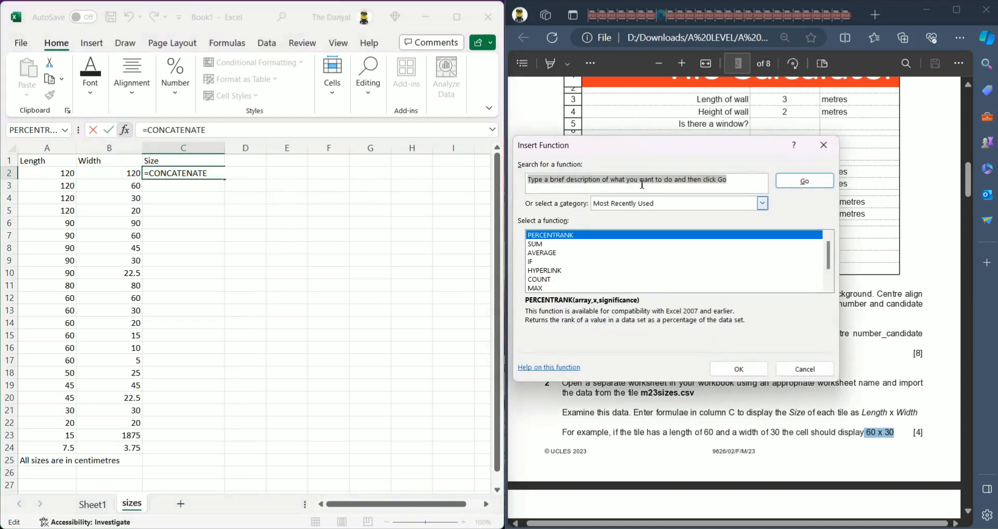
drag(646, 149, 413, 163)
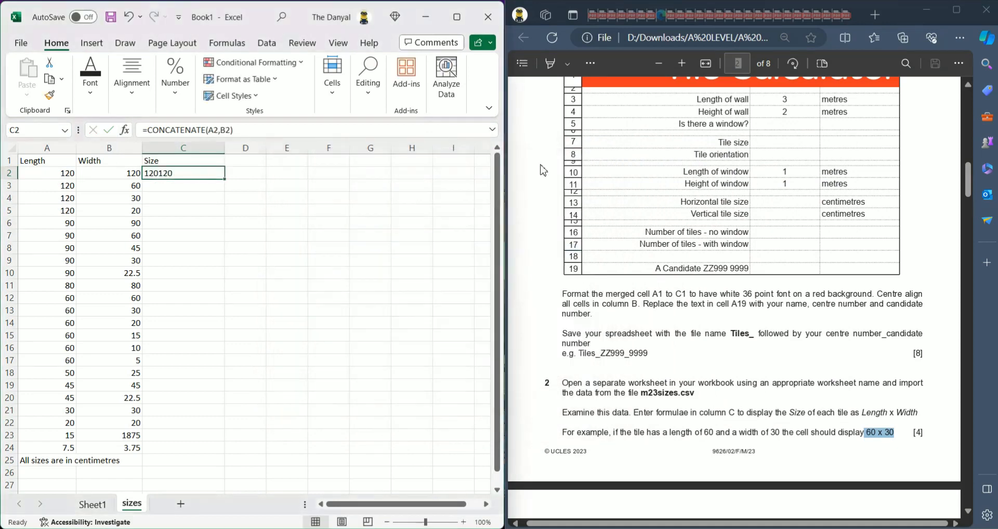
double_click(161, 174)
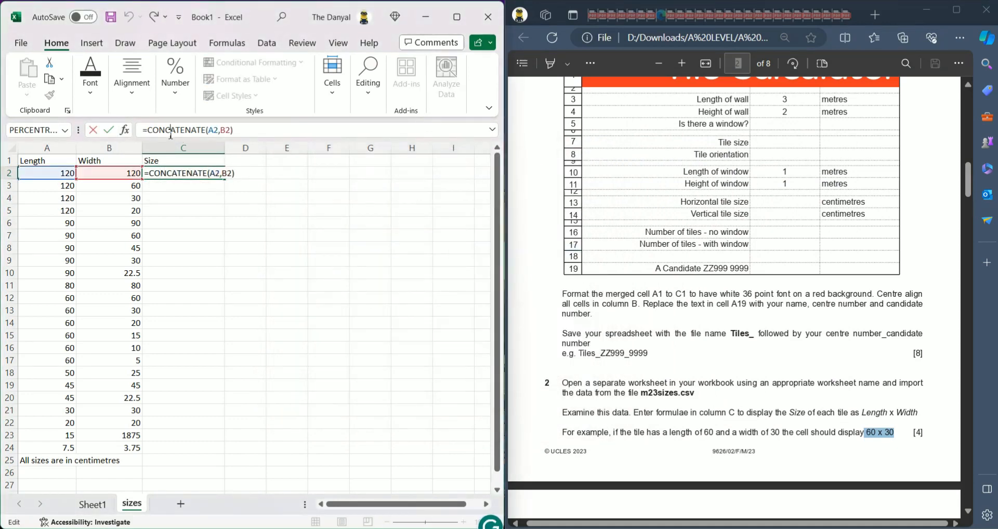
click(260, 195)
click(200, 177)
double_click(200, 177)
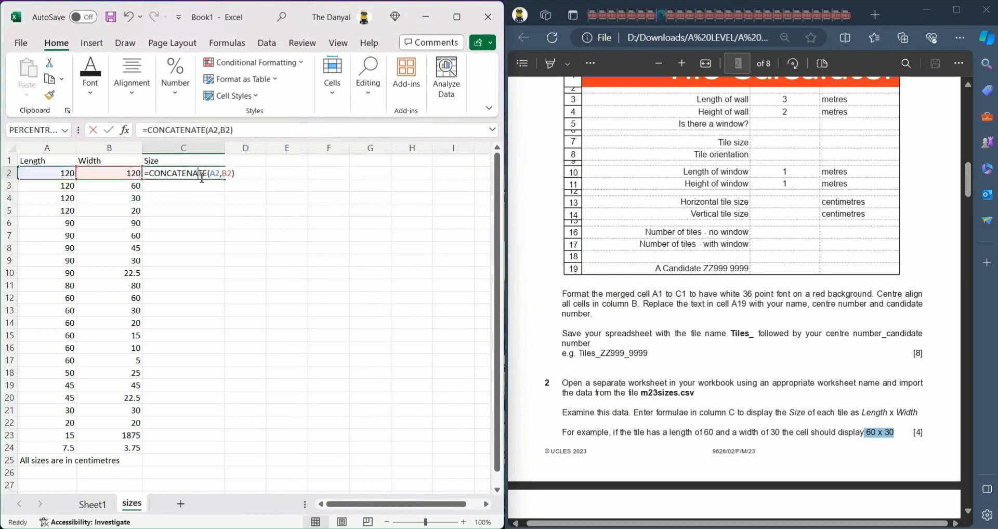
click(237, 178)
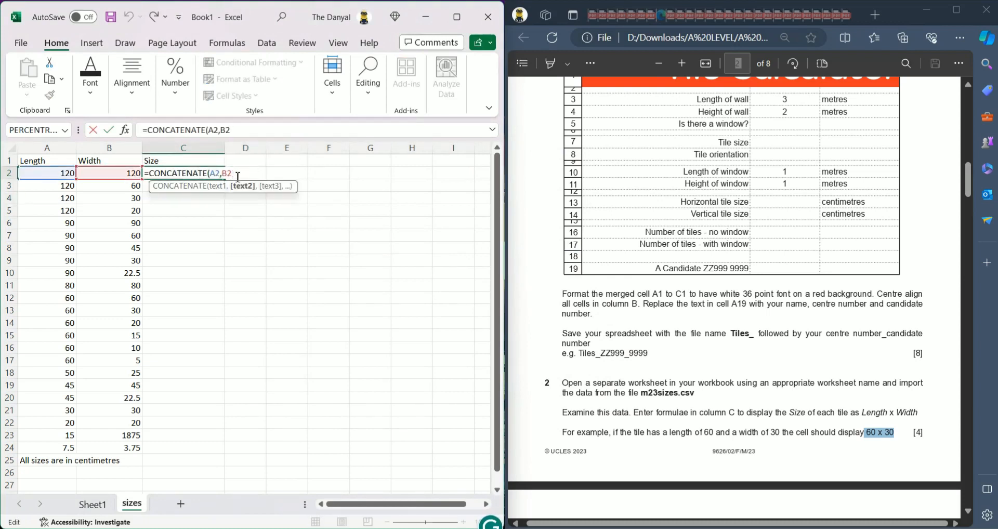
key(Escape)
Start a new CONCATENATE formula in C2 using its function arguments dialog and set A2 as the first text.
text(=concatenate)
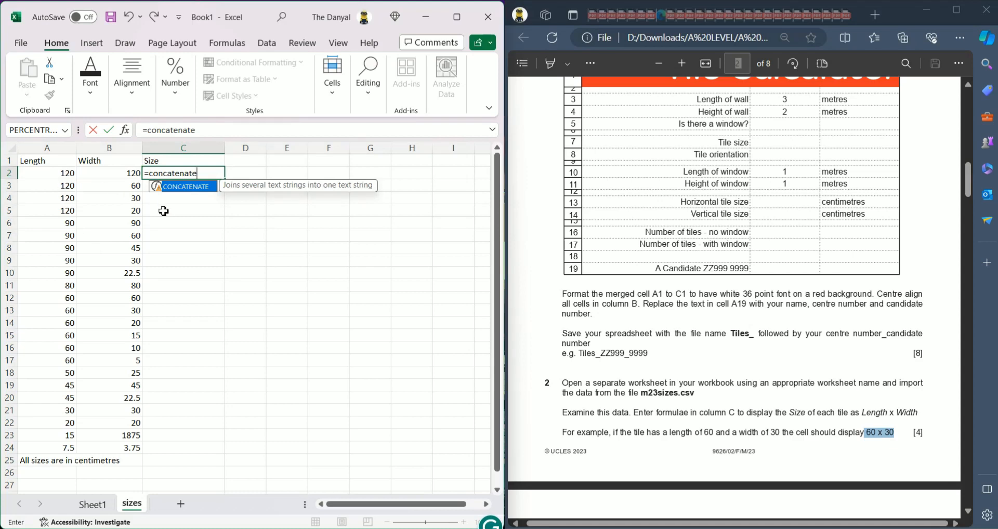
key(ctrl+a)
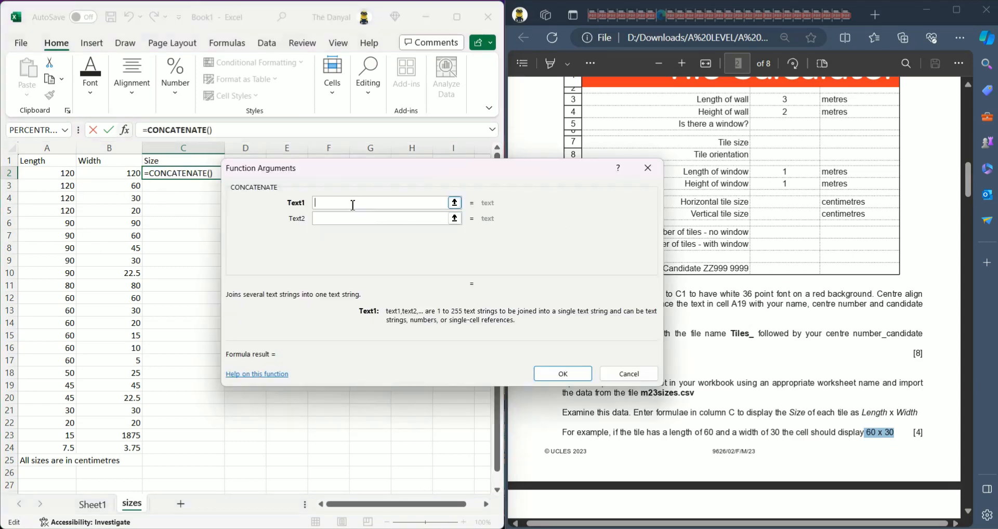
text(A2+)
click(70, 174)
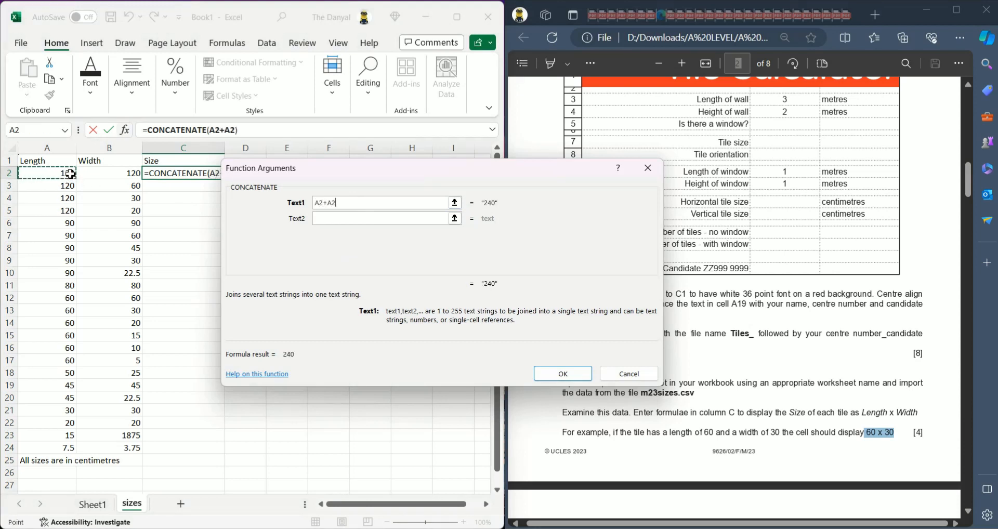
key(BackSpace)
key(BackSpace)
key(BackSpace)
key(BackSpace)
key(BackSpace)
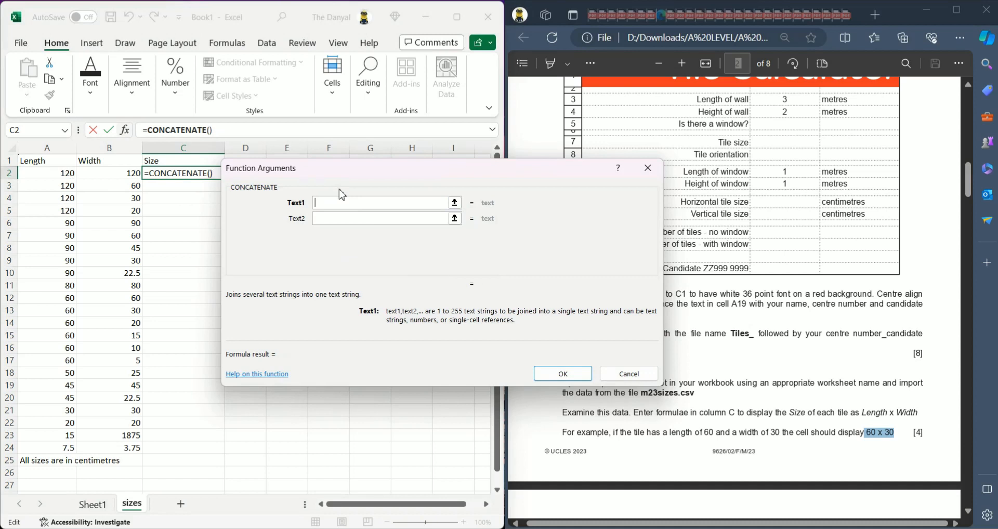
click(64, 173)
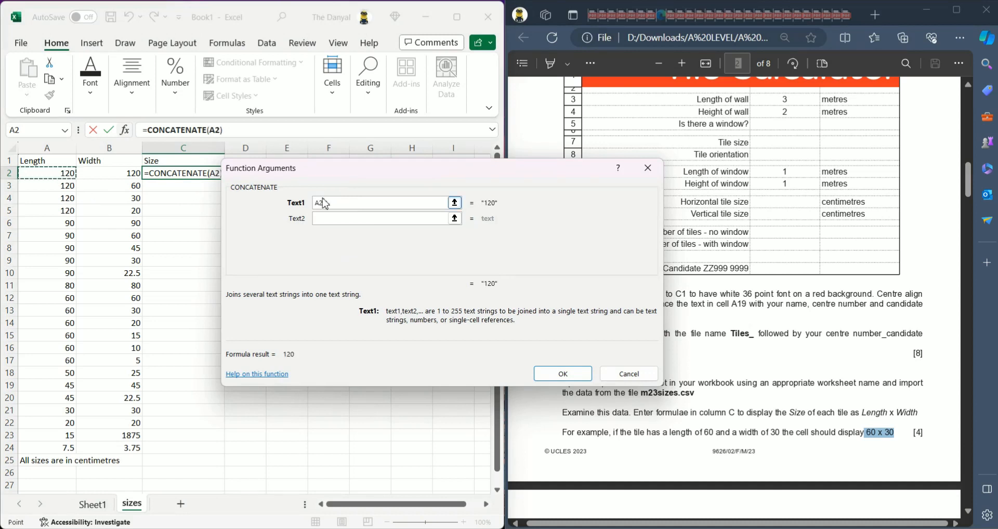
click(340, 218)
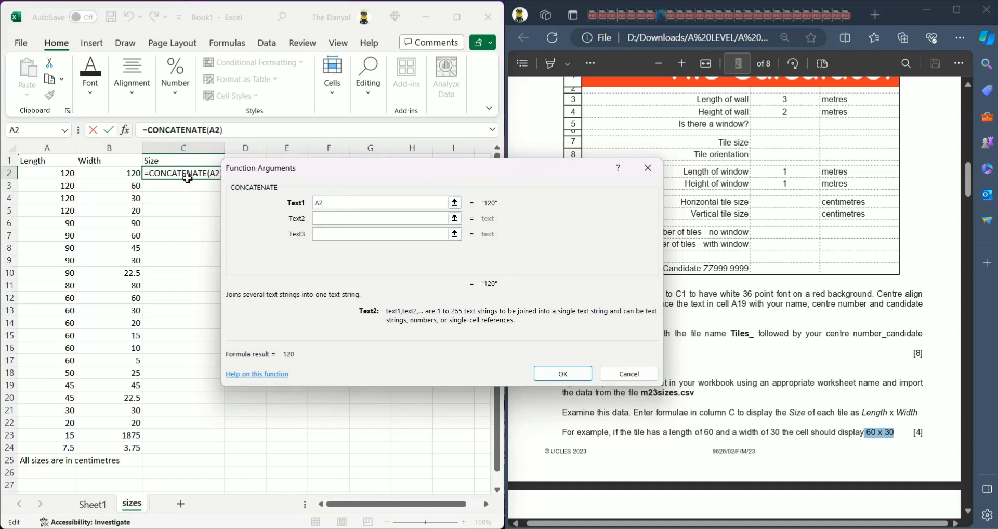
click(117, 175)
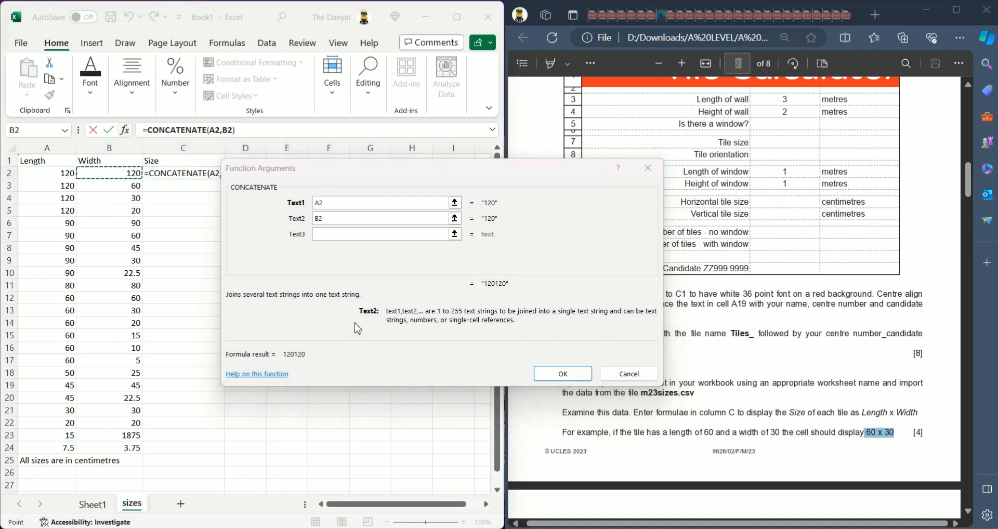
click(329, 218)
key(BackSpace)
key(BackSpace)
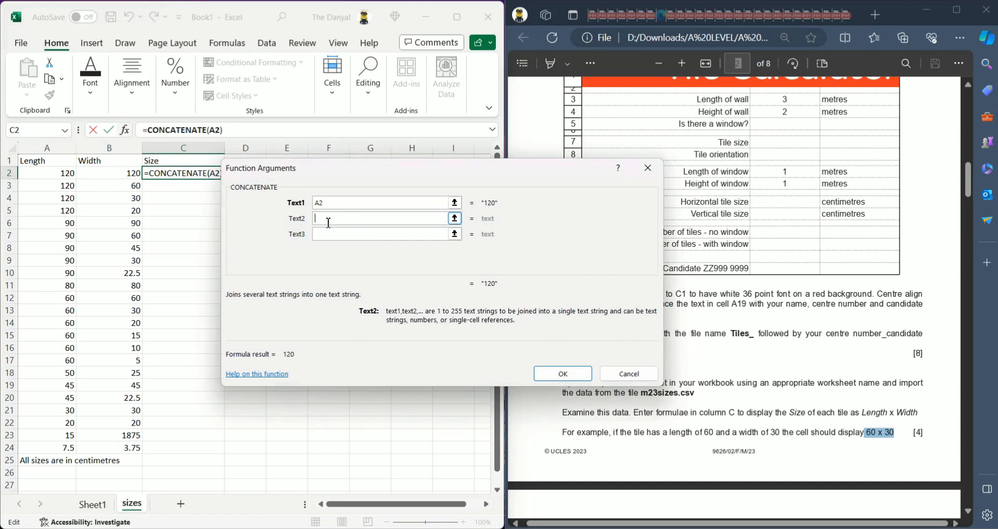
Complete the CONCATENATE formula in C2 with "x" as the second text and B2 as the third, and fill it down to C24.
text(x)
click(886, 440)
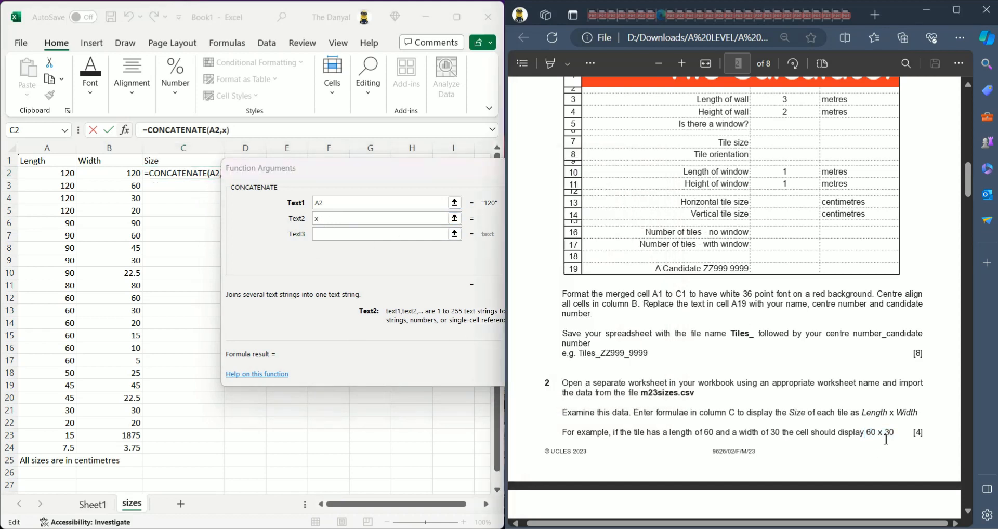
double_click(881, 433)
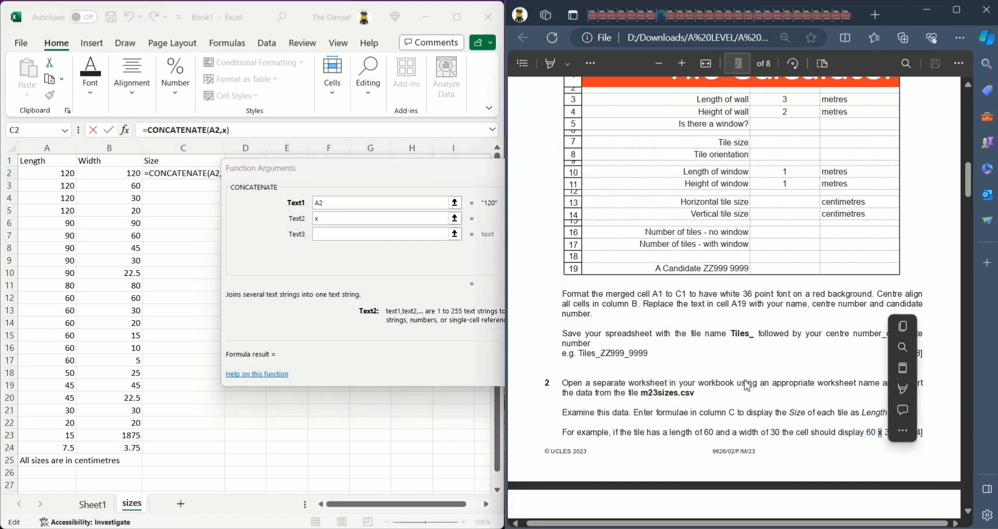
click(371, 235)
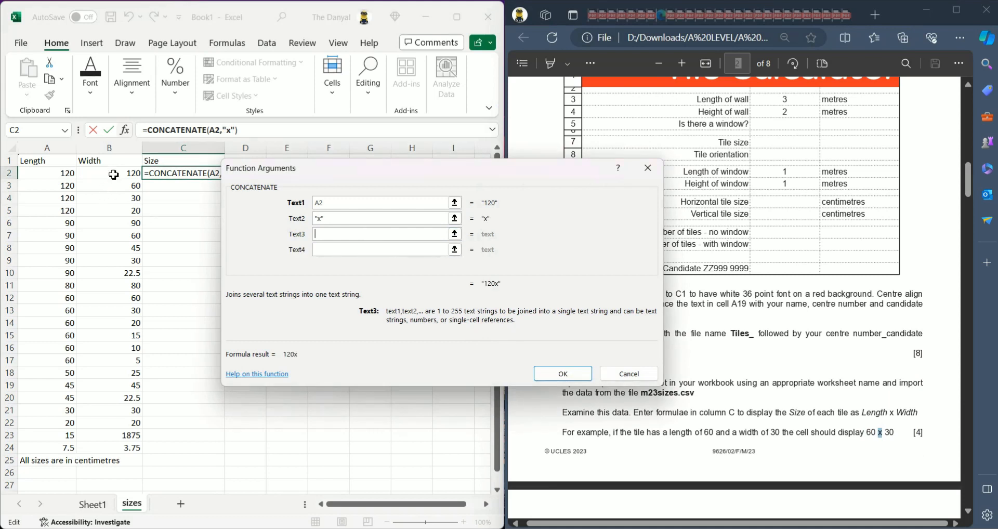
click(113, 175)
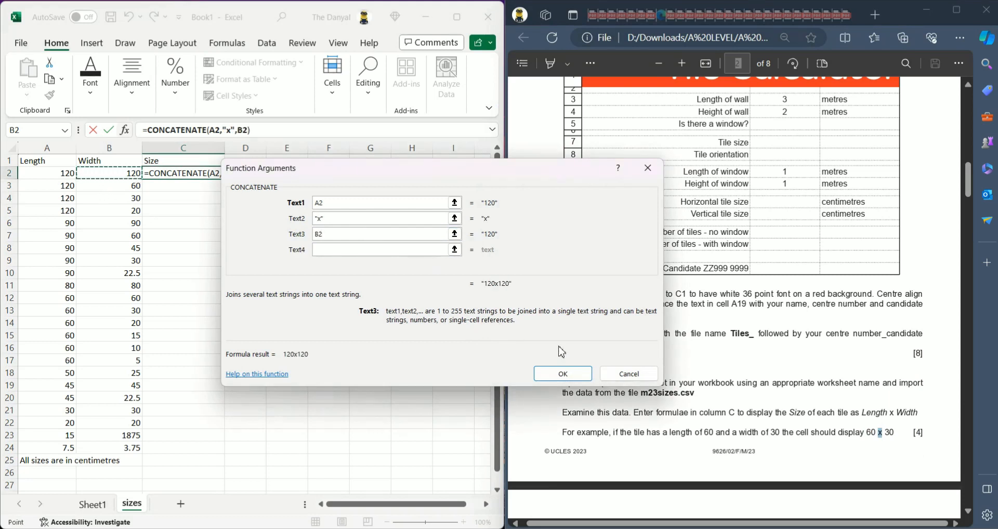
click(572, 375)
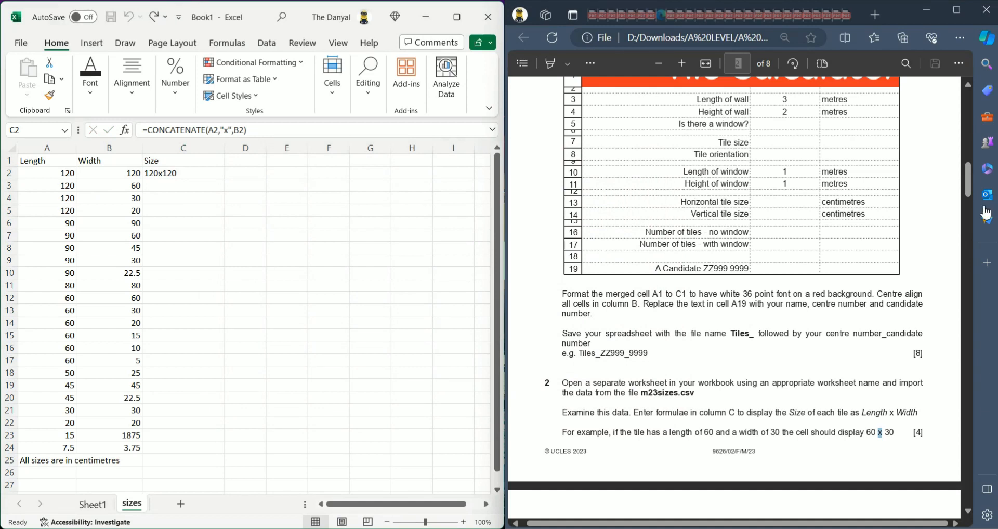
click(193, 175)
drag(225, 180, 207, 458)
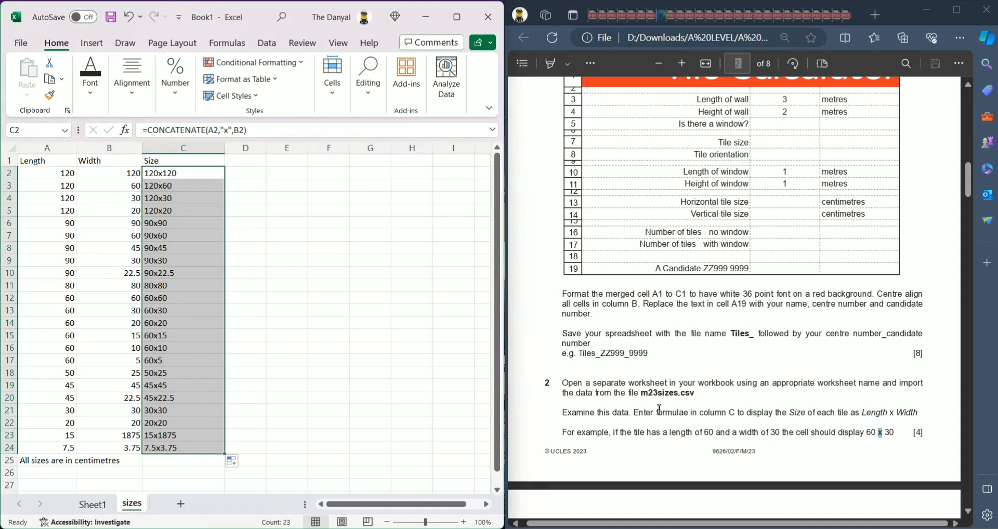
Highlight the save instruction with the Tiles_ file name on the exam paper and rename Sheet1 as Tiles.
scroll(708, 410, down, 2)
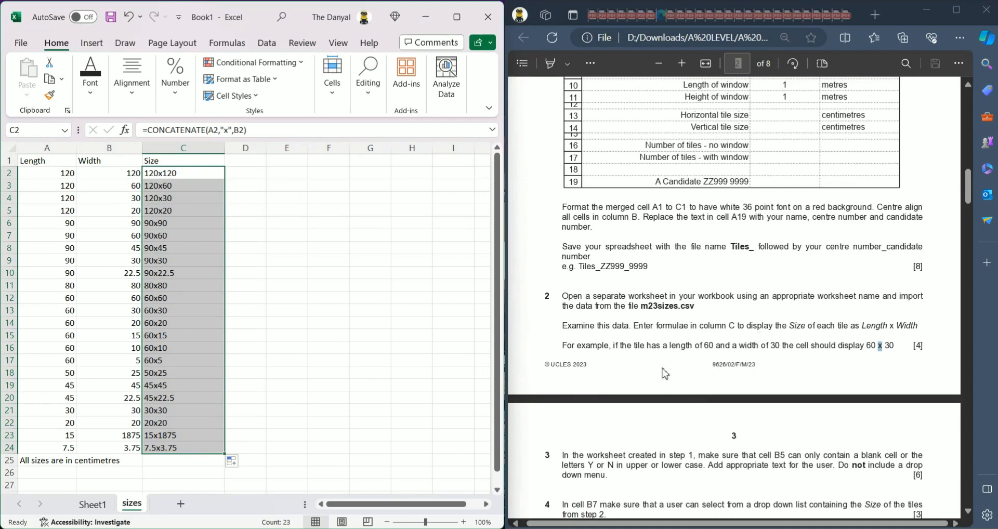
scroll(665, 373, up, 1)
drag(563, 286, 754, 290)
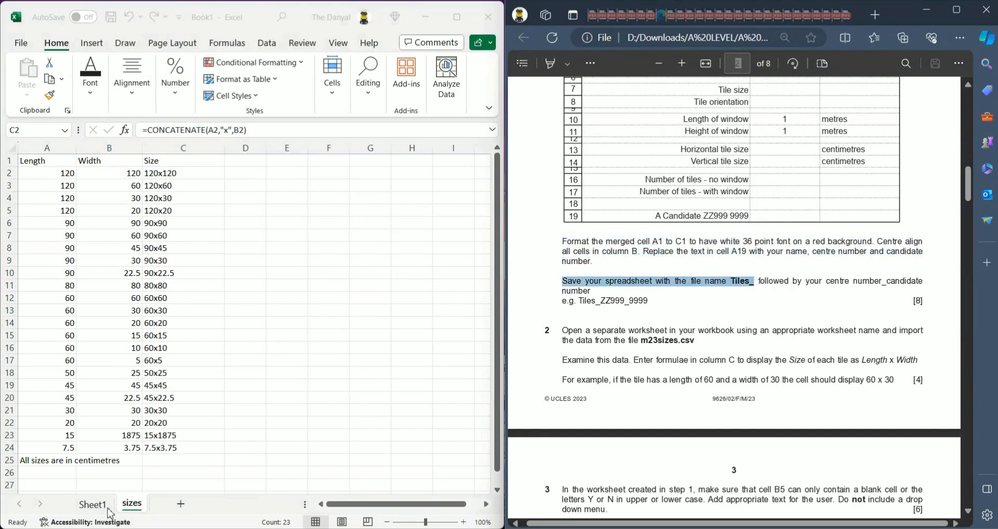
click(99, 505)
double_click(107, 507)
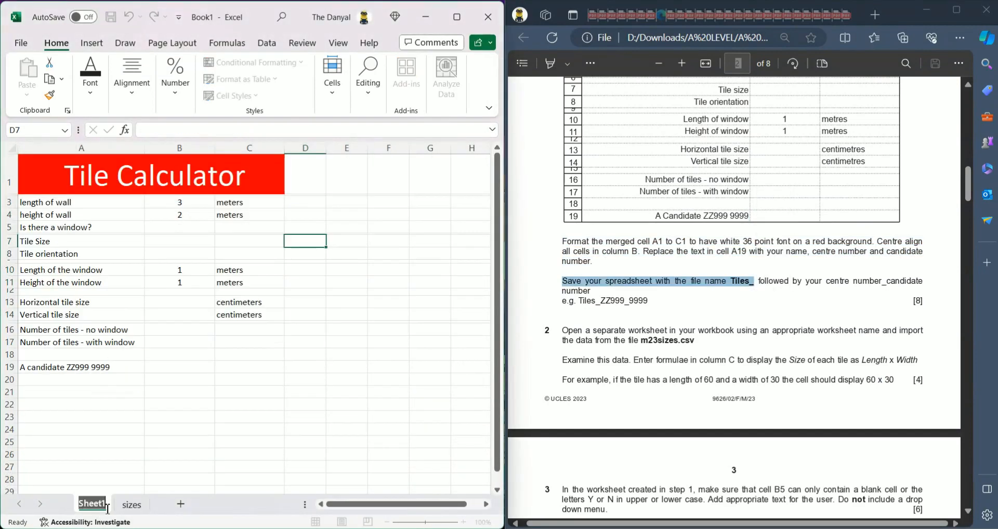
text(Tiles)
key(Return)
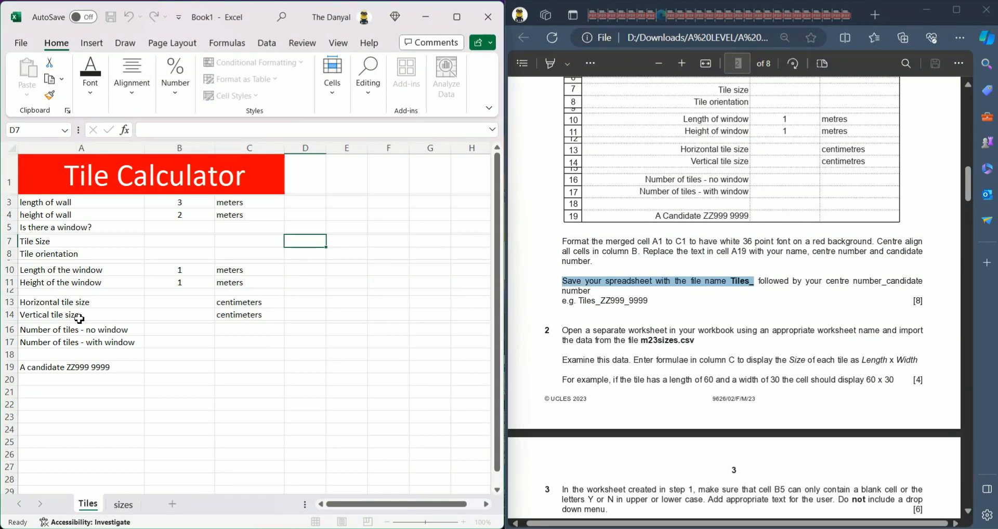
Save the workbook to OneDrive - Personal as an Excel Workbook named march_2023p2.
click(21, 44)
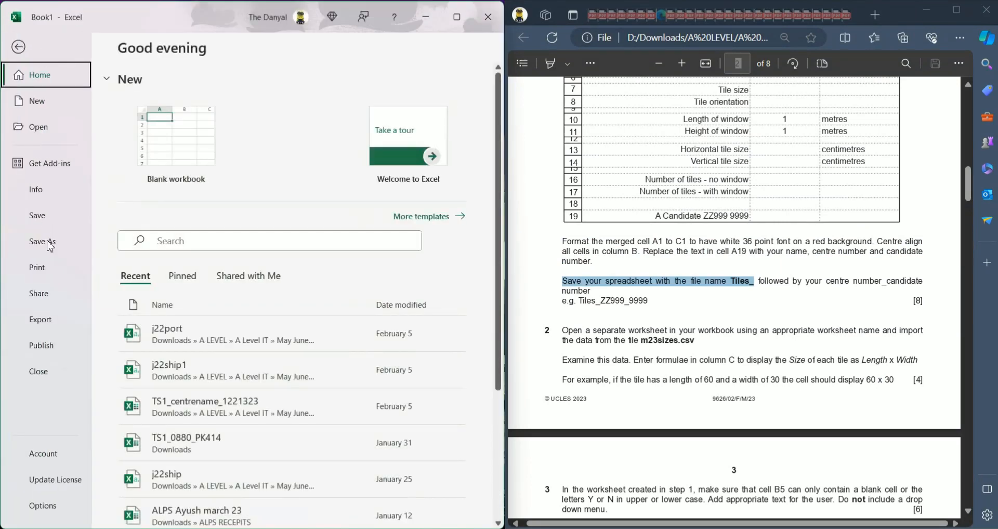
click(49, 244)
click(357, 96)
key(BackSpace)
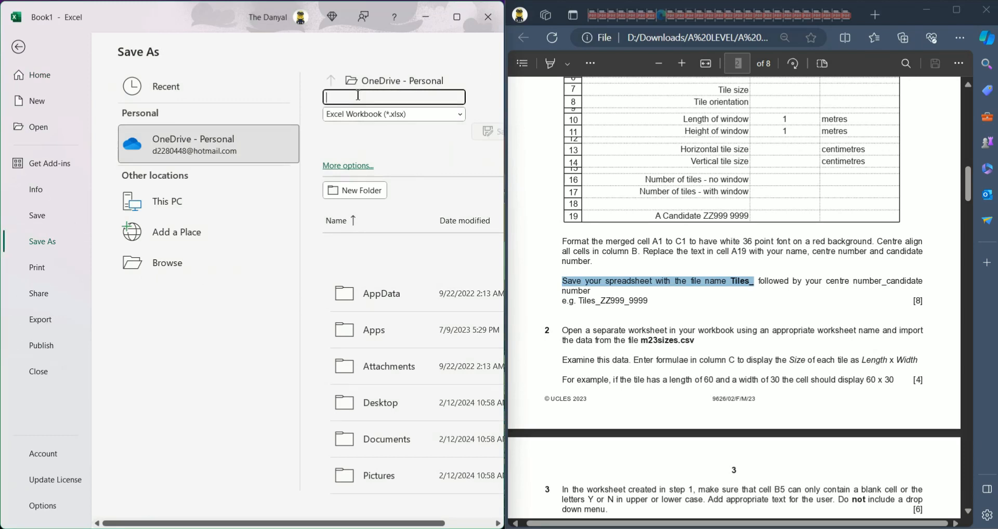
drag(829, 287, 882, 289)
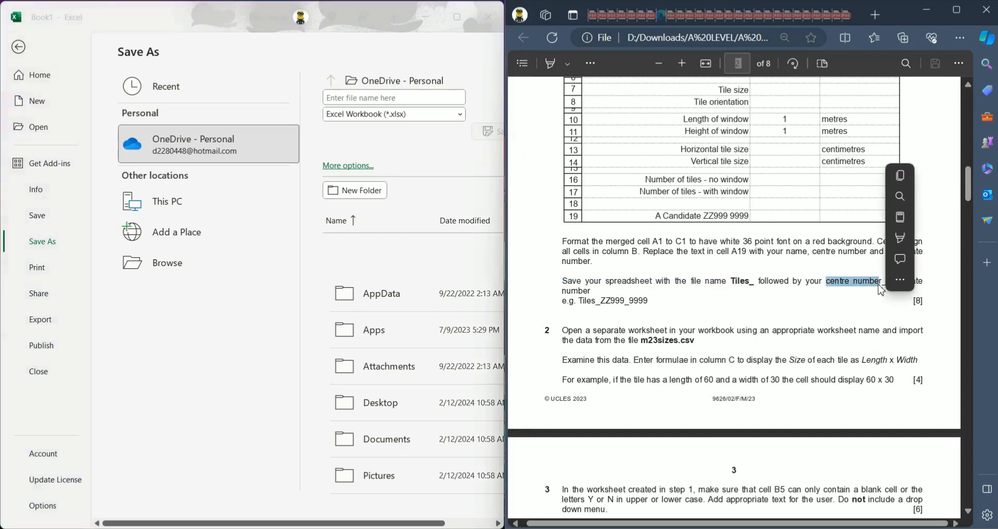
drag(649, 301, 586, 314)
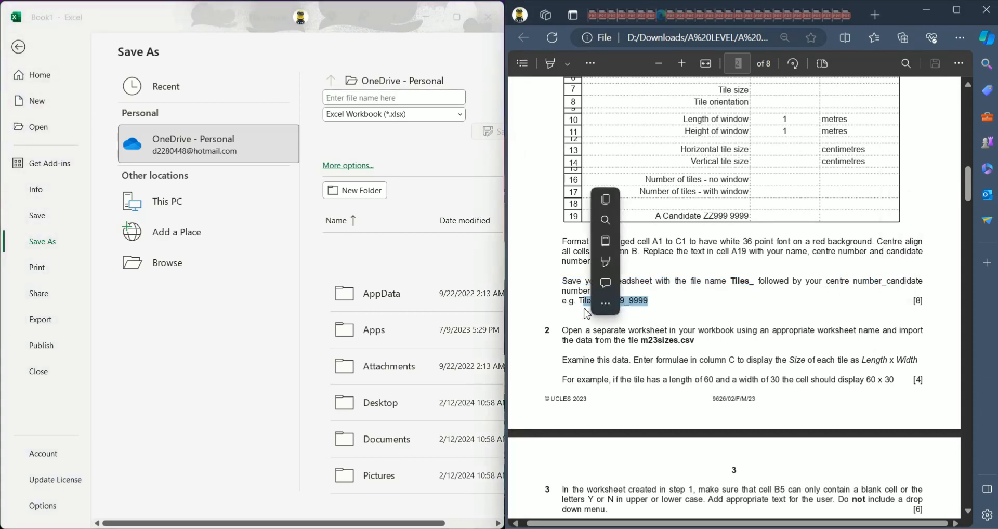
click(352, 98)
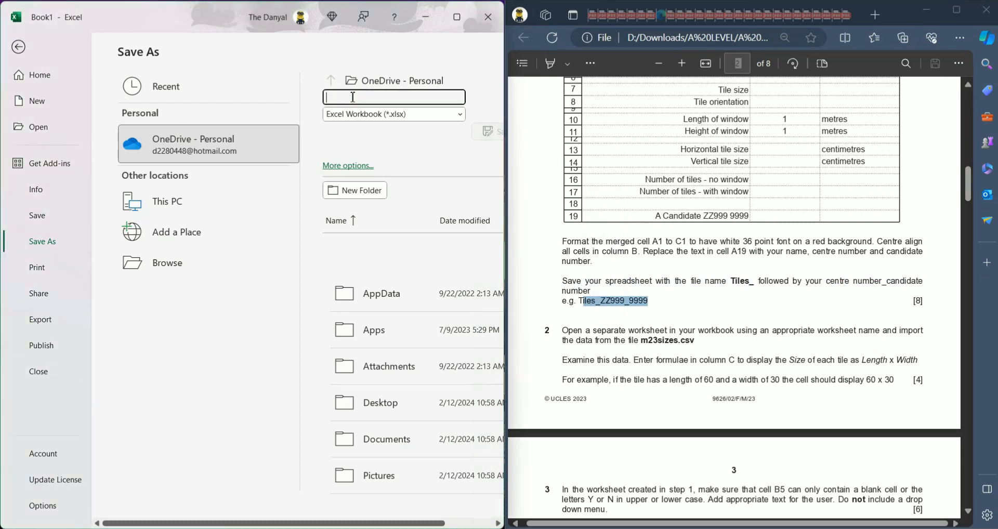
text(march_2023p2)
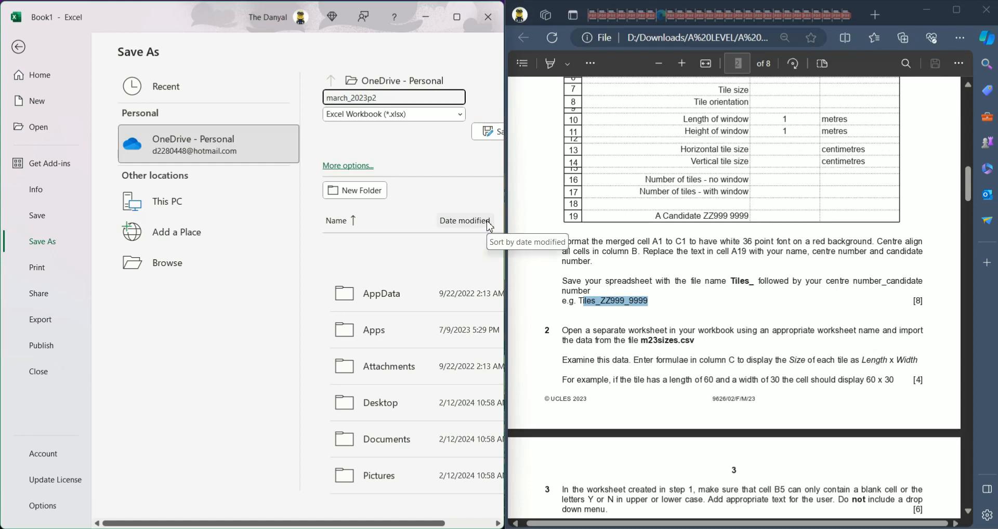
click(492, 136)
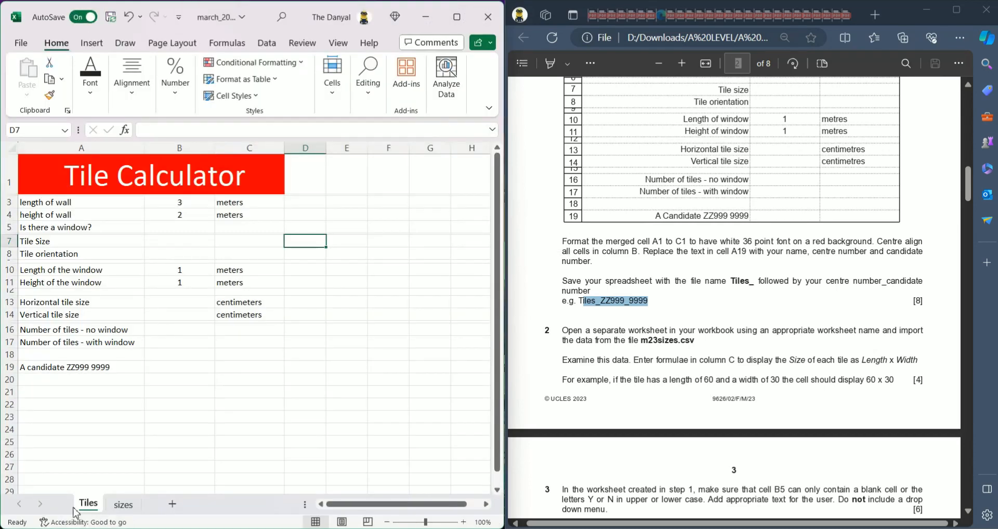
Review the Tiles and sizes sheets and read the exam paper's question 3 about restricting the contents of cell B5.
click(116, 510)
click(93, 507)
click(120, 505)
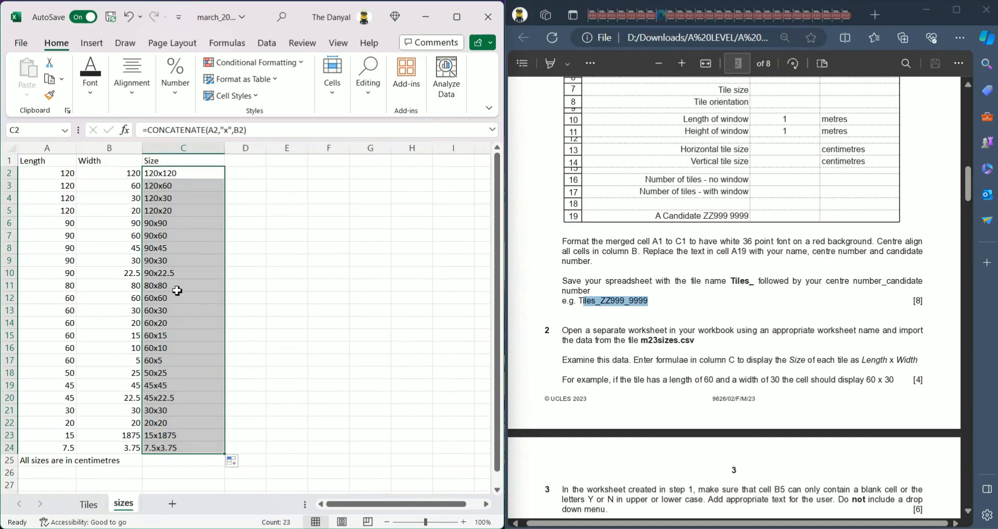
scroll(766, 289, down, 2)
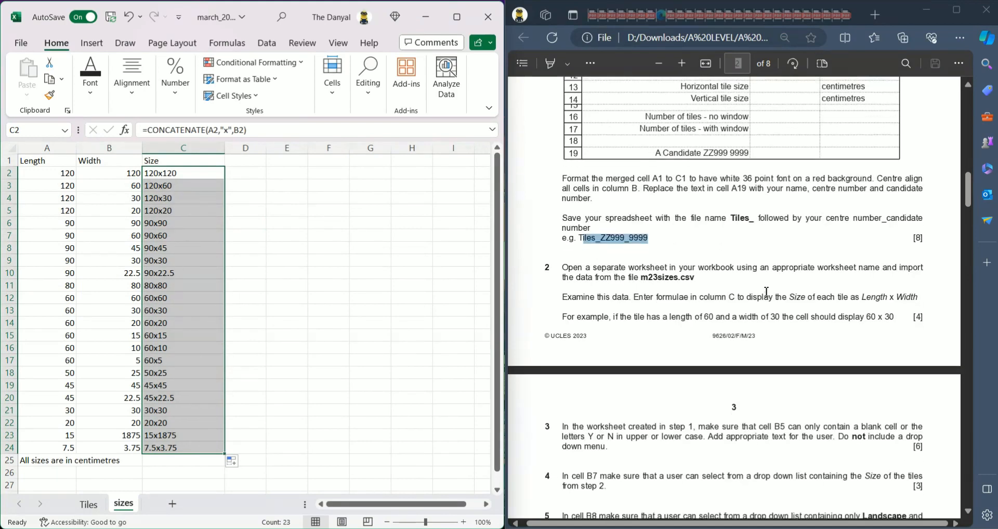
scroll(766, 291, down, 3)
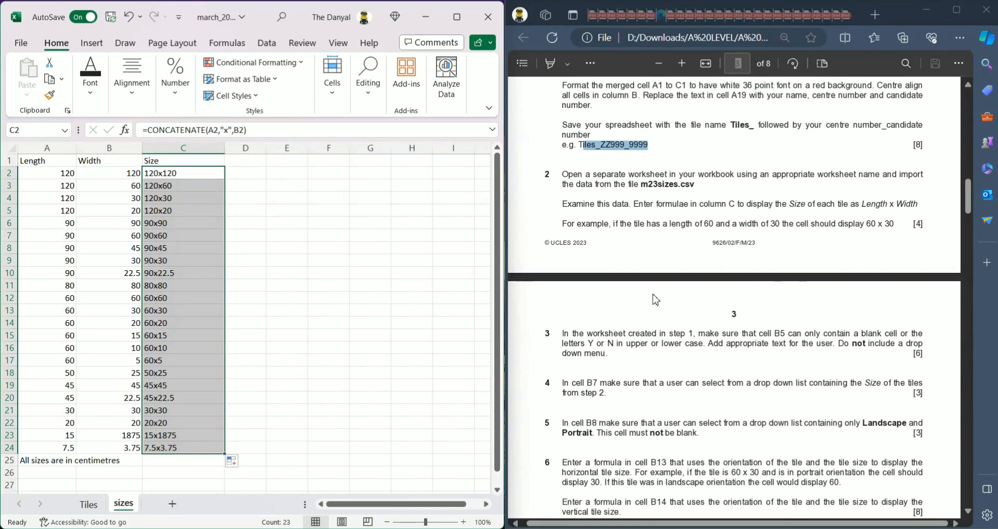
scroll(803, 281, down, 3)
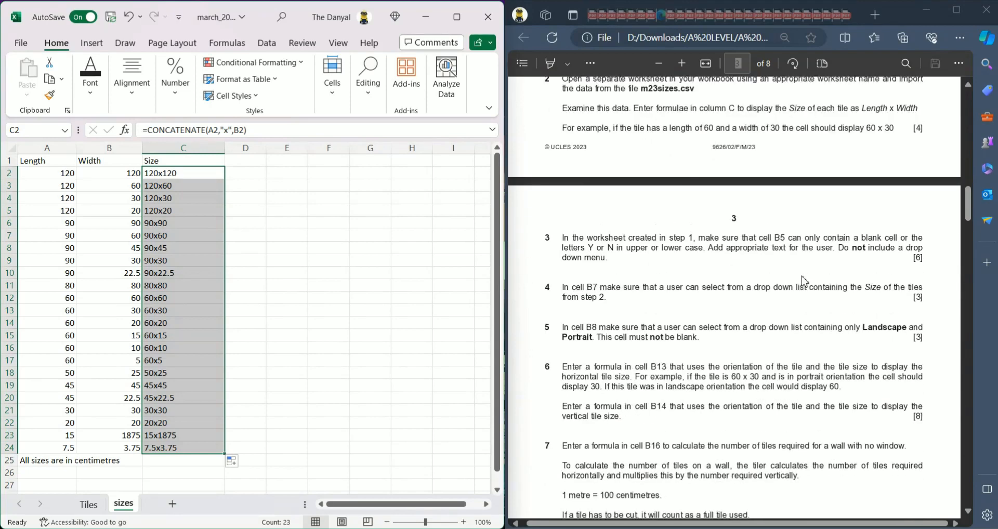
scroll(803, 280, down, 1)
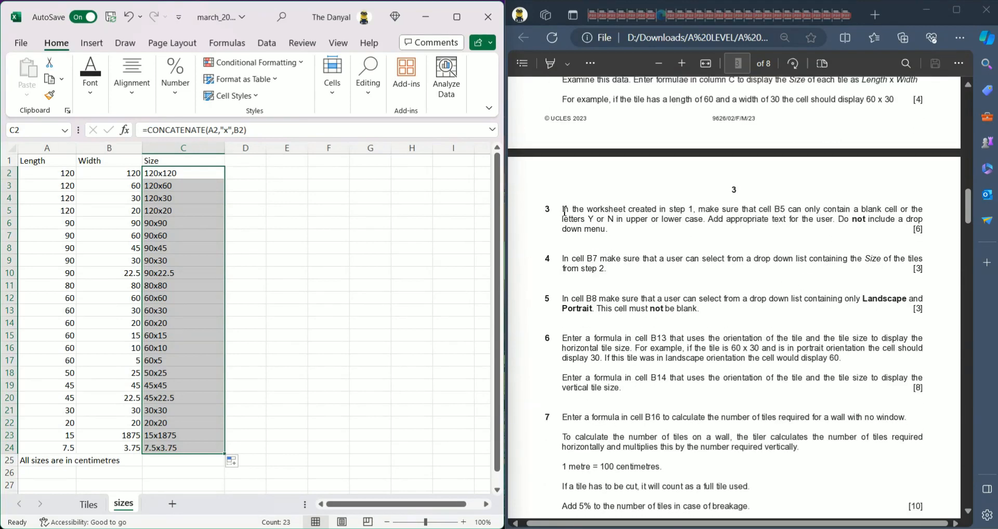
drag(565, 211, 615, 235)
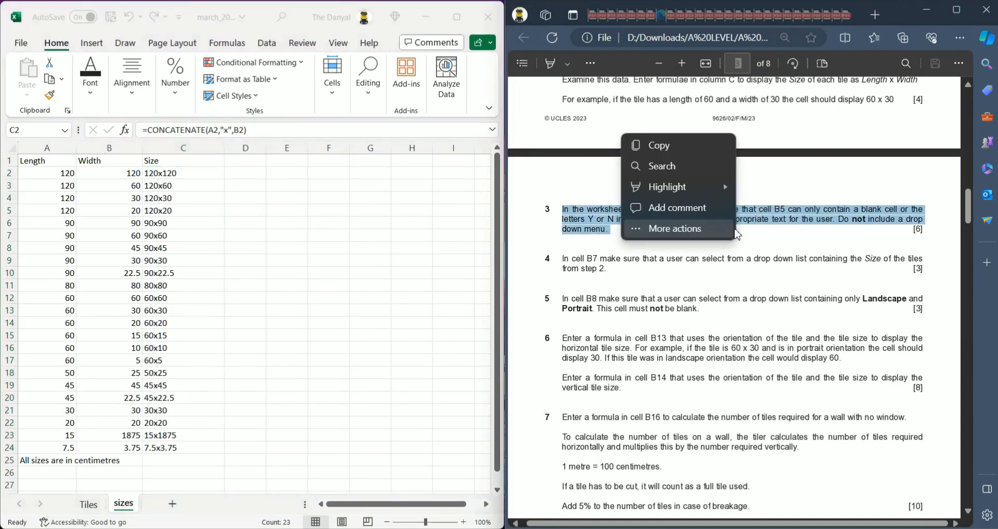
click(770, 248)
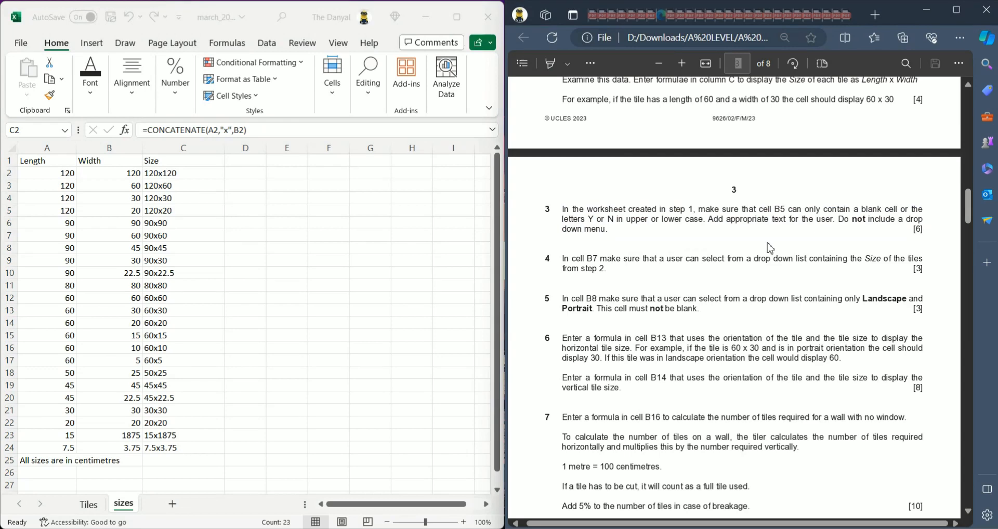
Switch to the Tiles sheet and select cell B5 beside "Is there a window?".
click(96, 508)
click(88, 504)
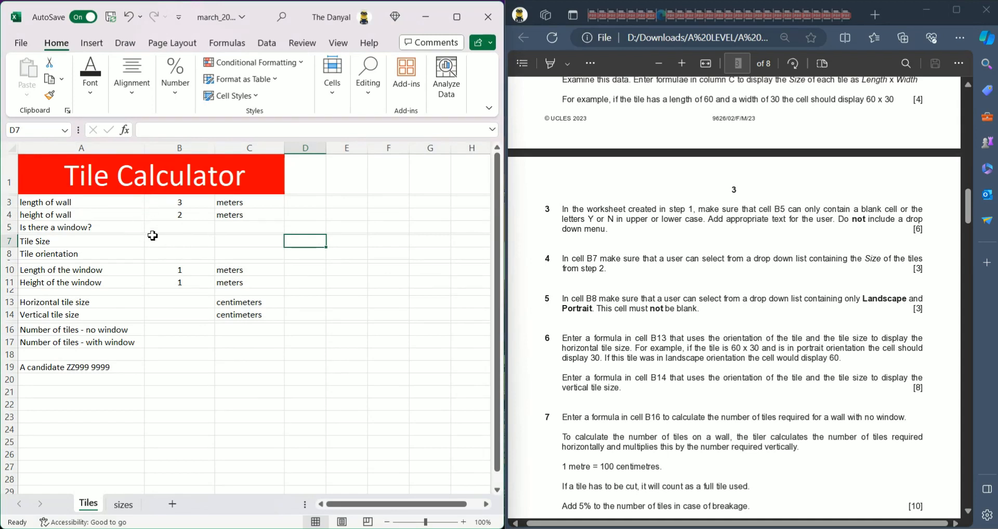
click(179, 229)
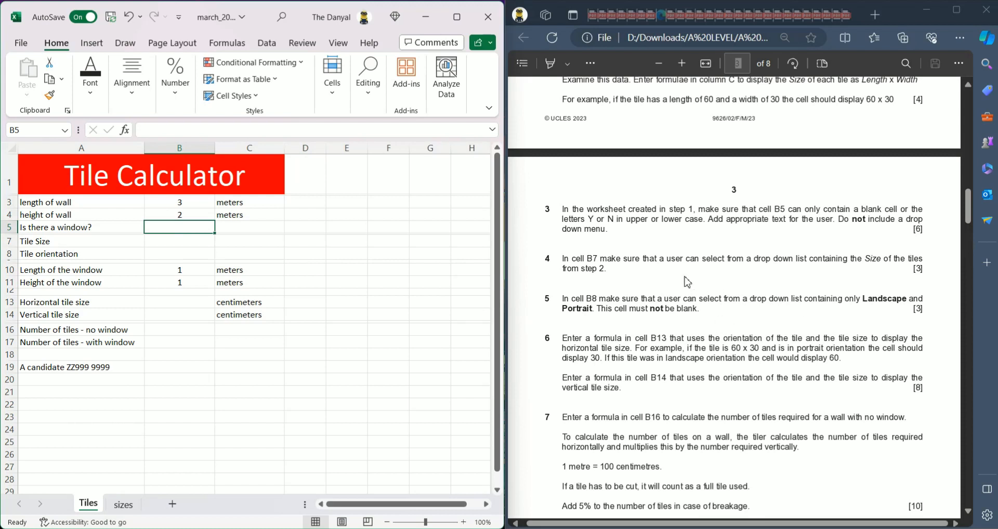
click(981, 209)
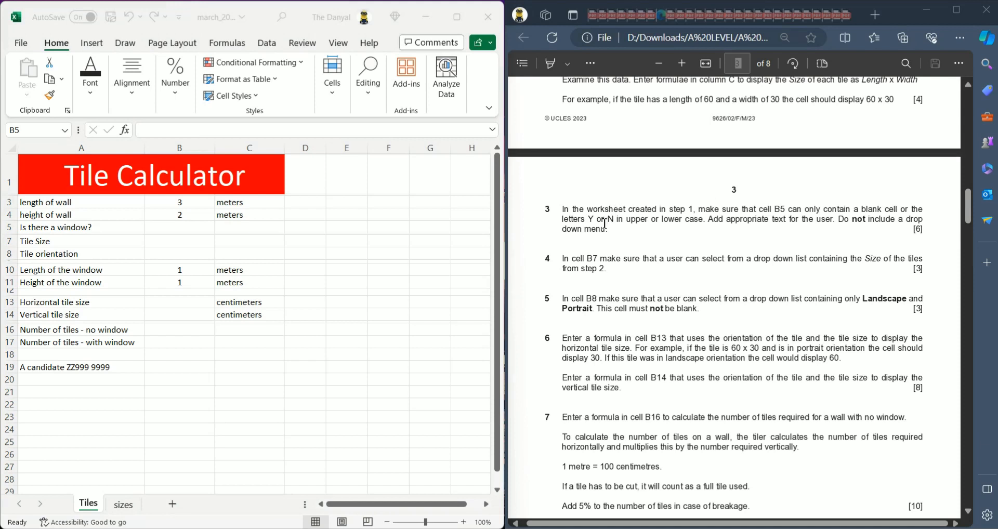
click(195, 227)
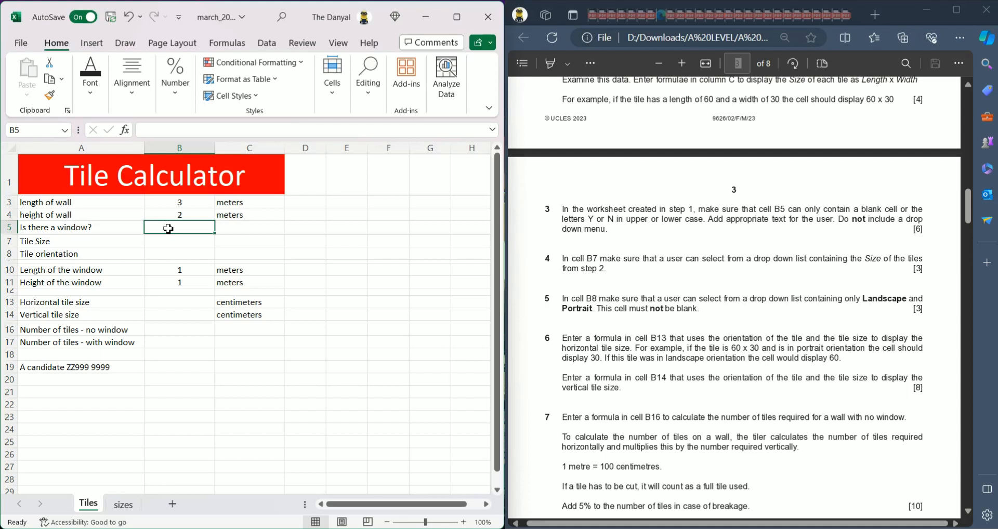
double_click(190, 228)
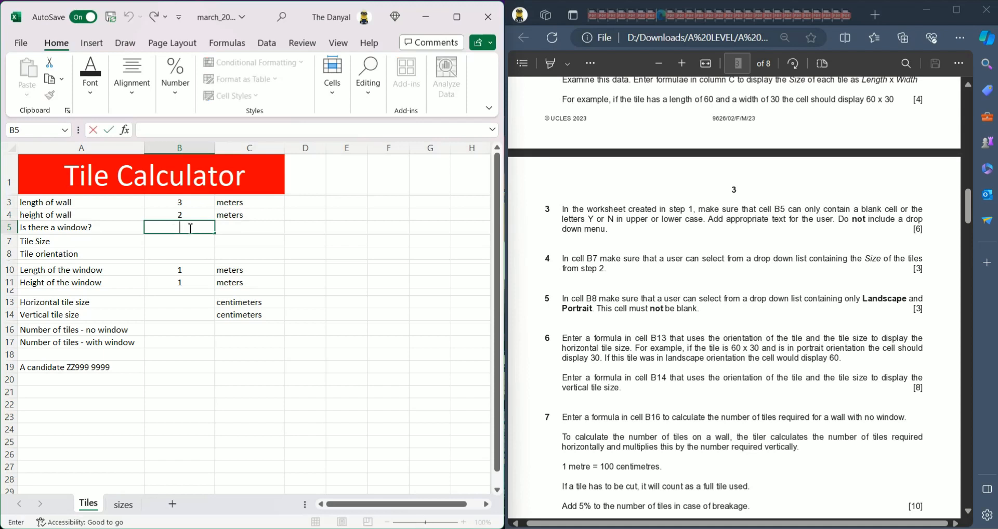
key(Escape)
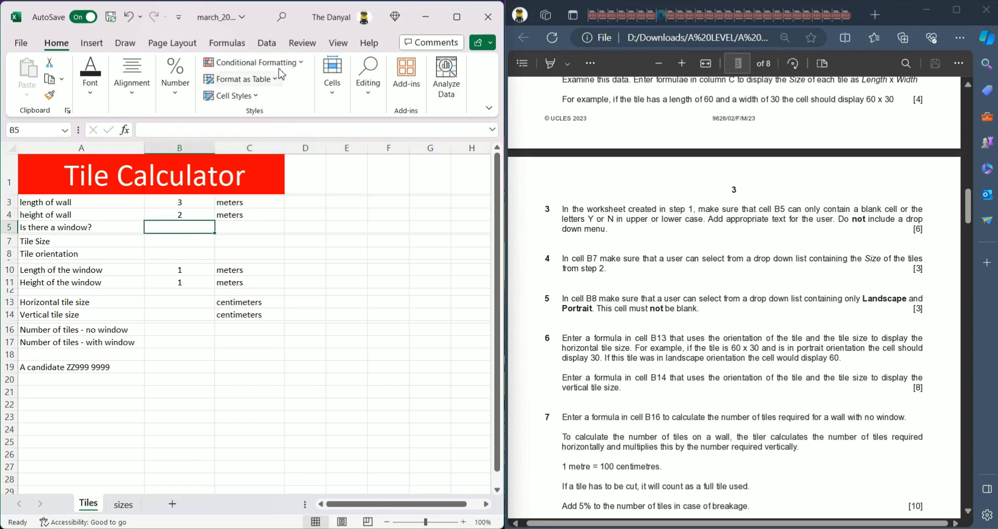
Maximise the workbook window and open the data validation settings for cell B5.
click(270, 44)
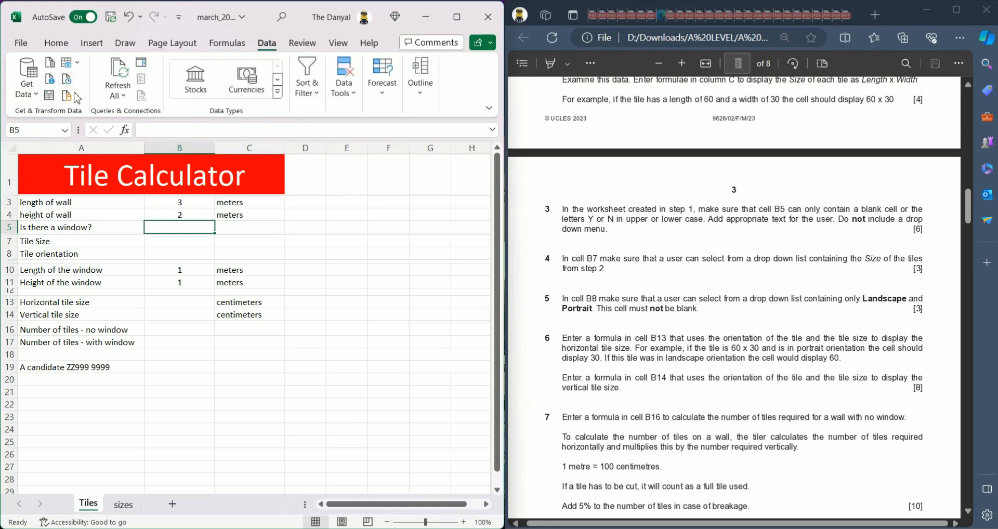
click(977, 203)
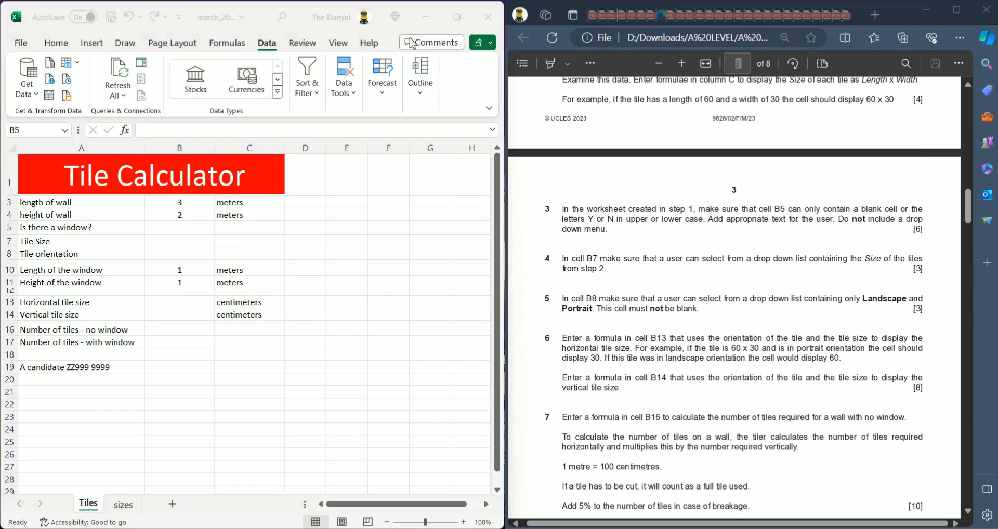
click(457, 17)
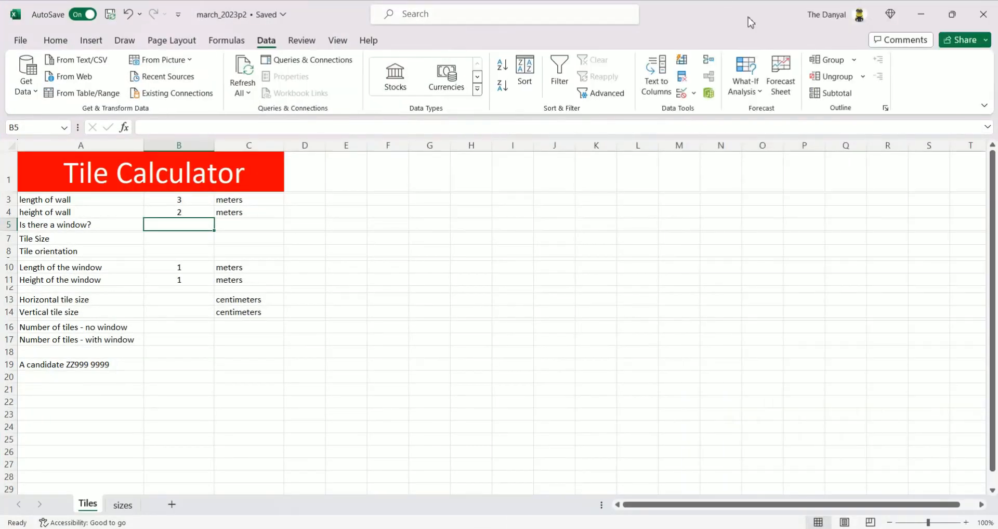
click(232, 42)
click(266, 41)
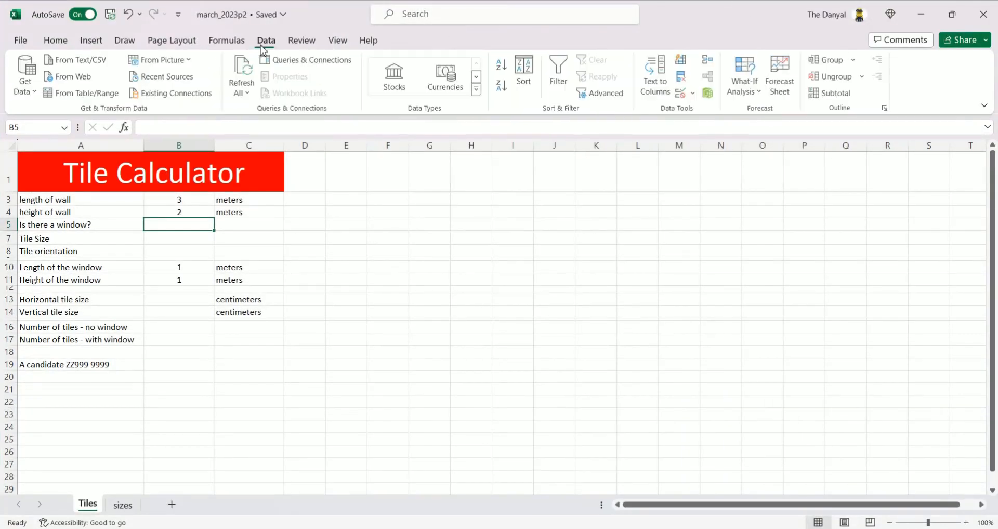
click(684, 97)
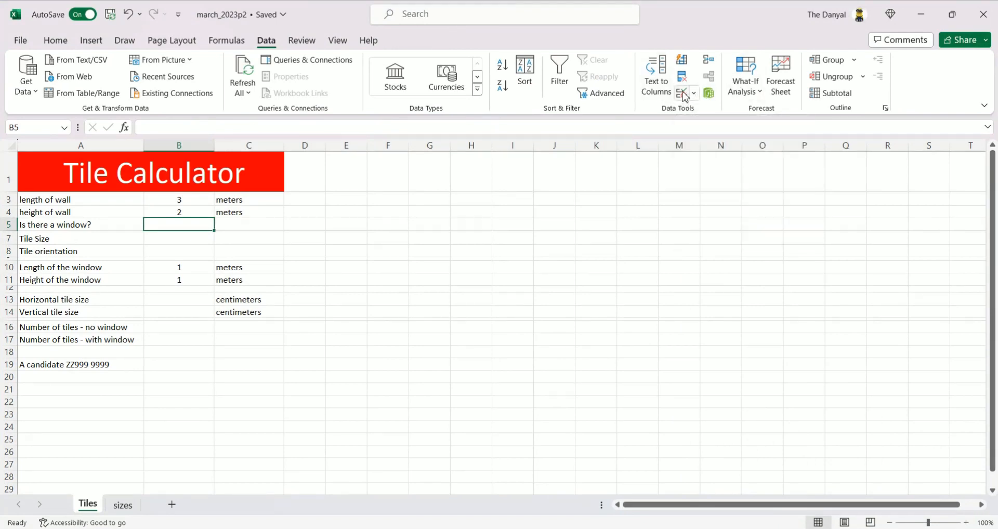
click(685, 98)
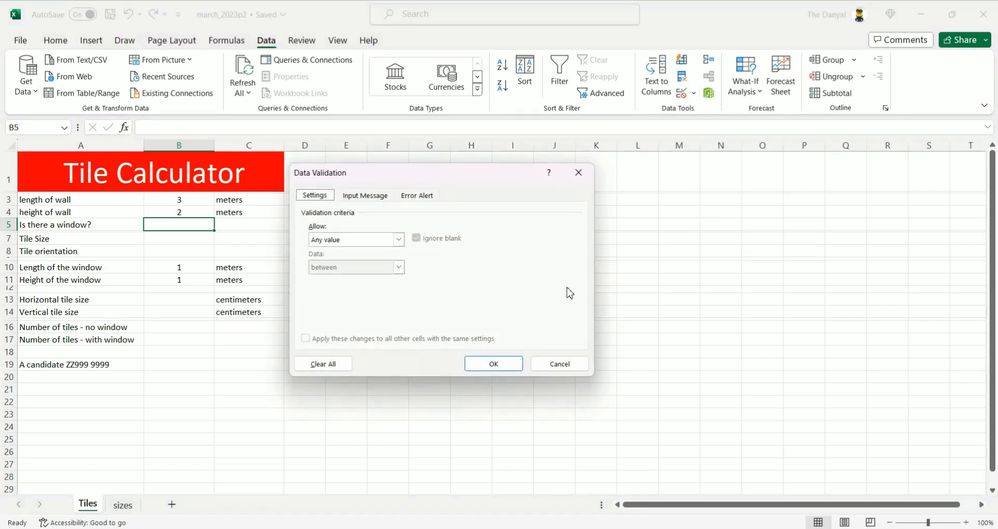
Set the validation of cell B5 to allow a List and turn off the in-cell dropdown.
click(977, 204)
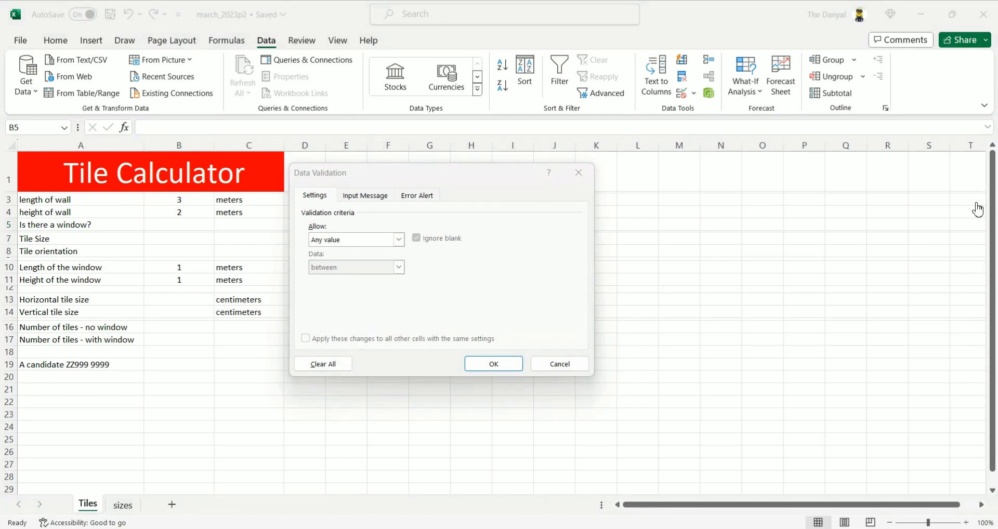
drag(352, 177, 424, 157)
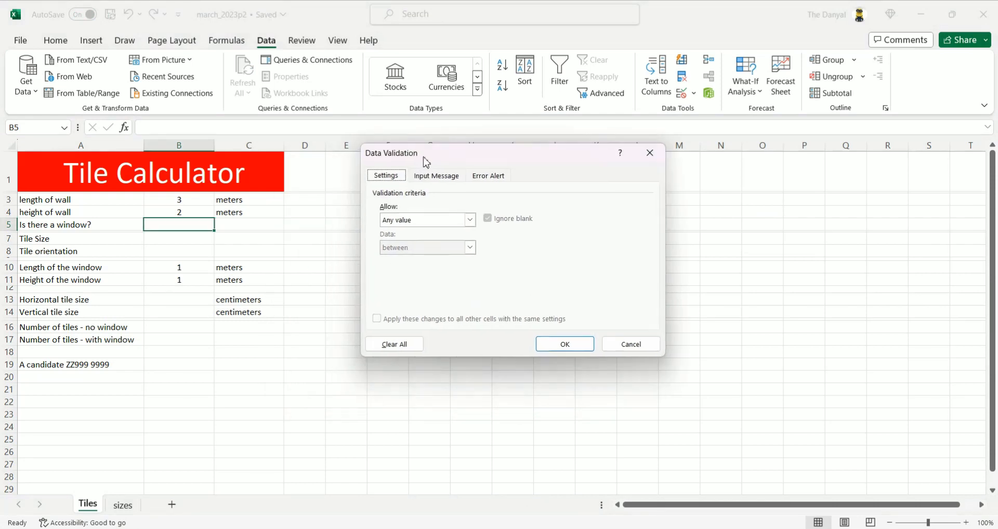
click(470, 221)
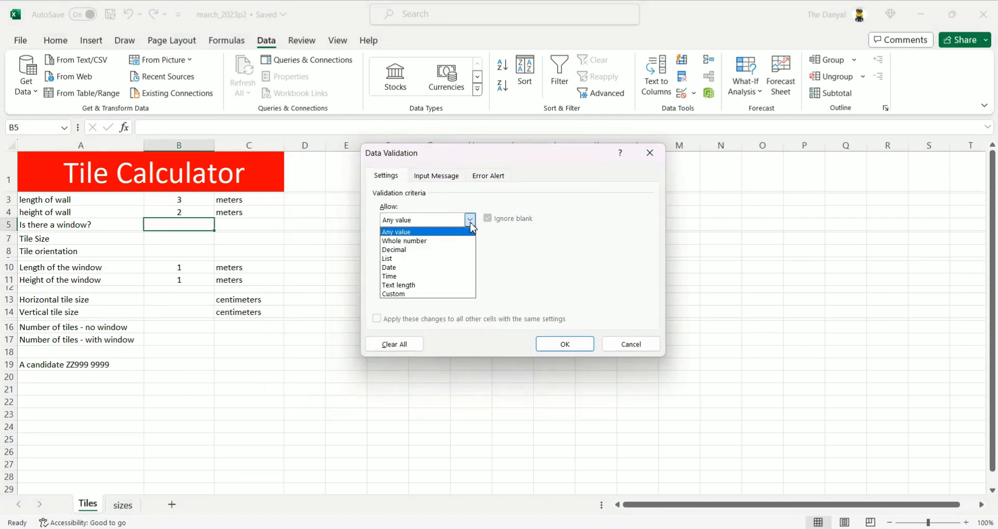
click(405, 259)
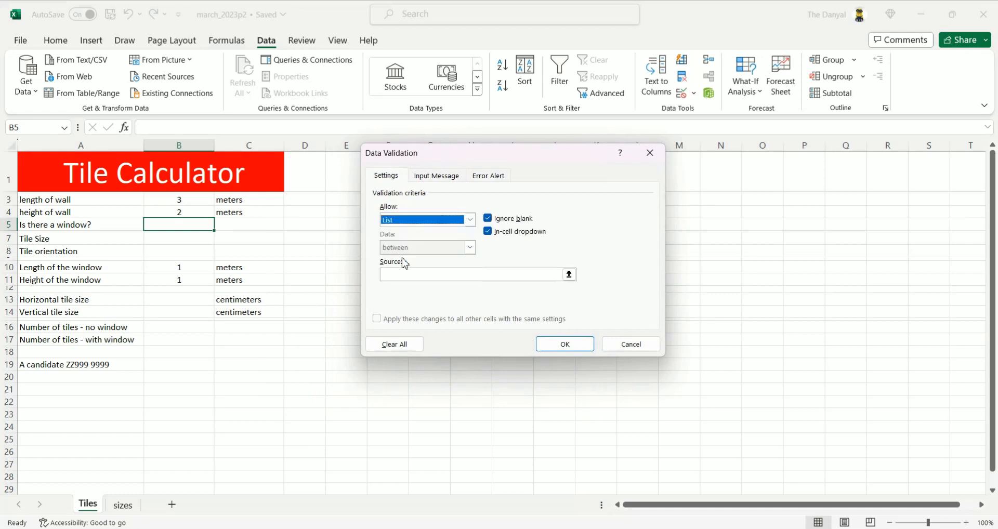
click(488, 232)
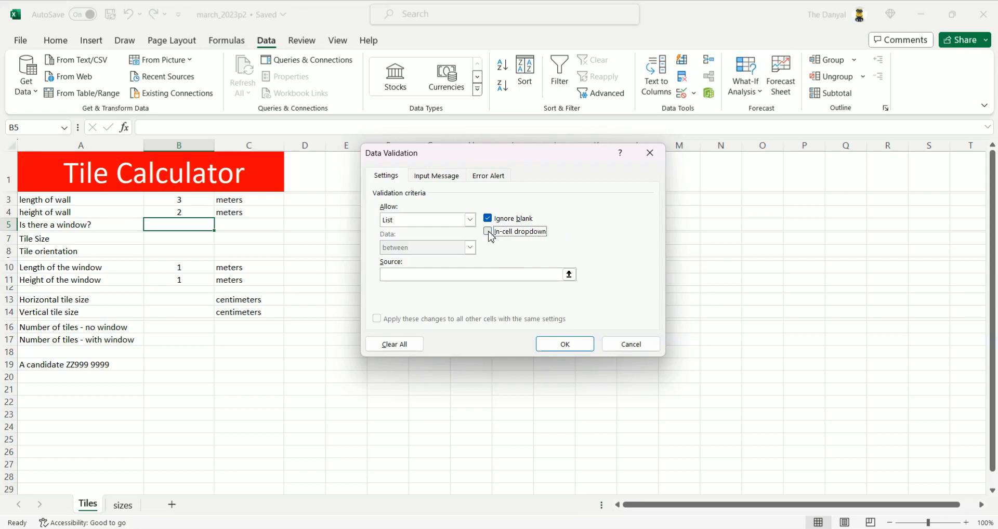
Consult the allowed entries in question 3 of the exam paper and set the list source for B5 to Y,y,N,n.
click(425, 278)
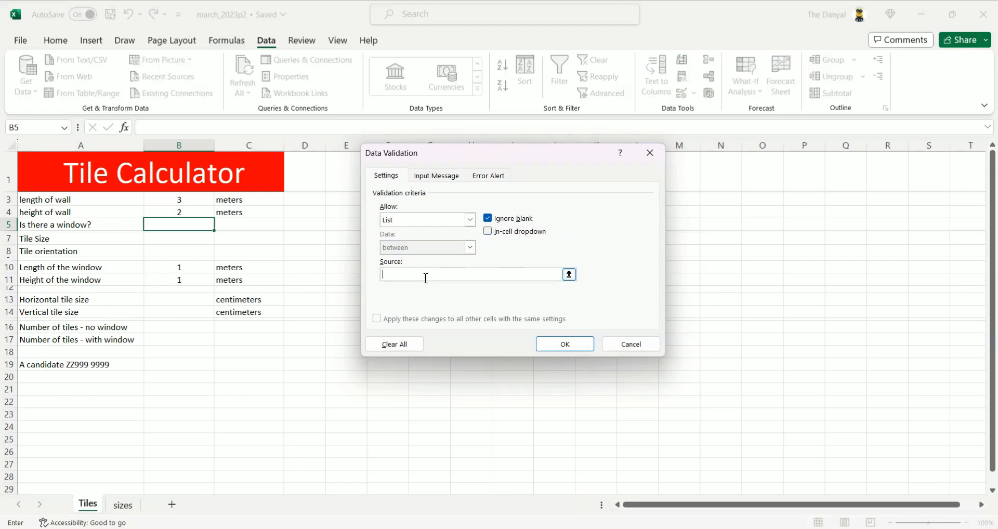
click(980, 212)
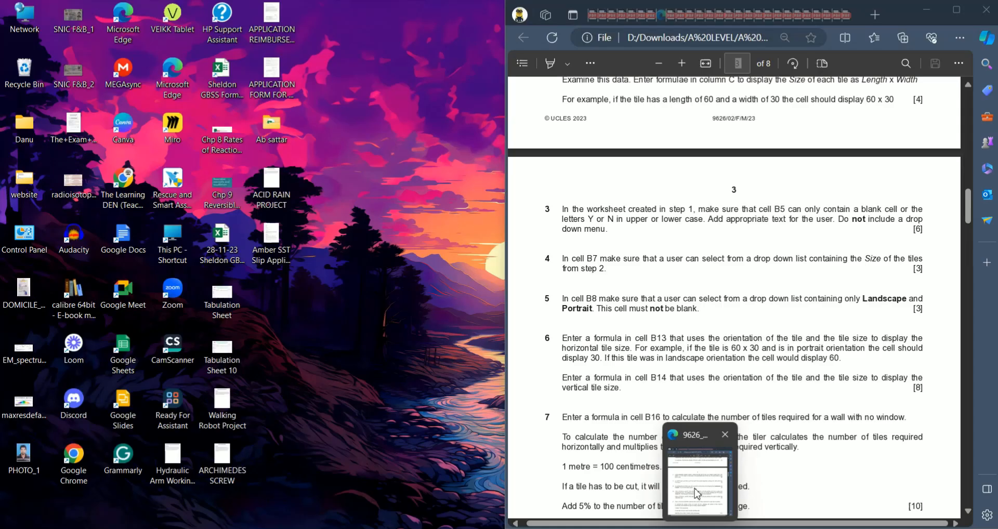
click(697, 492)
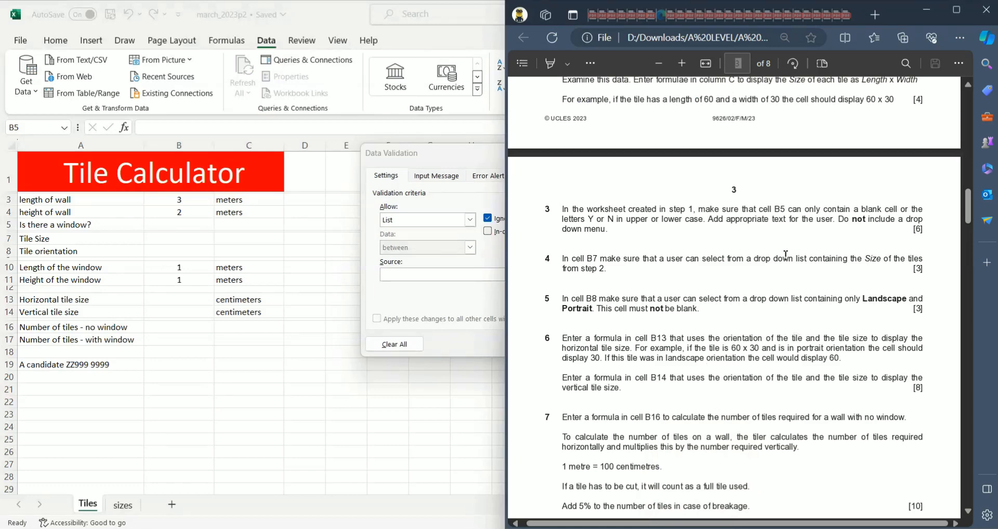
scroll(724, 247, up, 2)
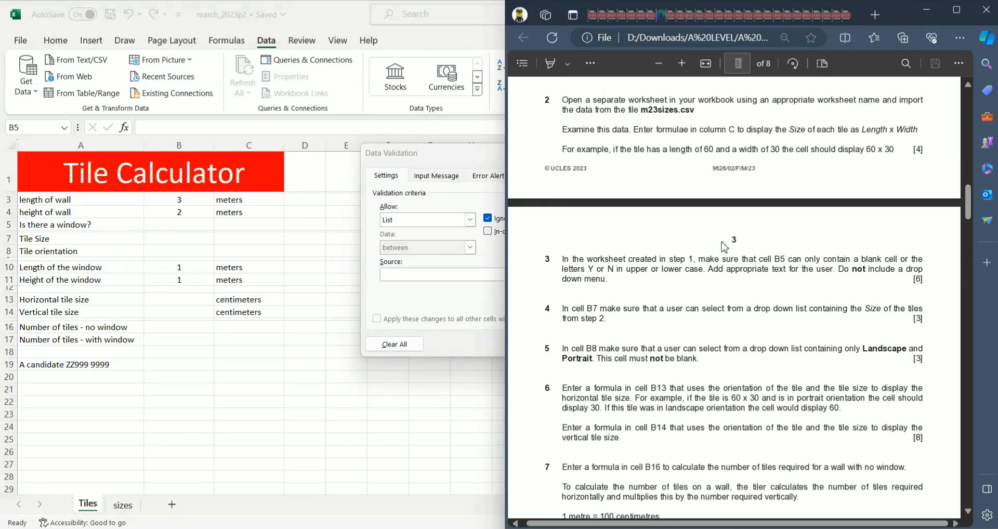
scroll(724, 247, down, 1)
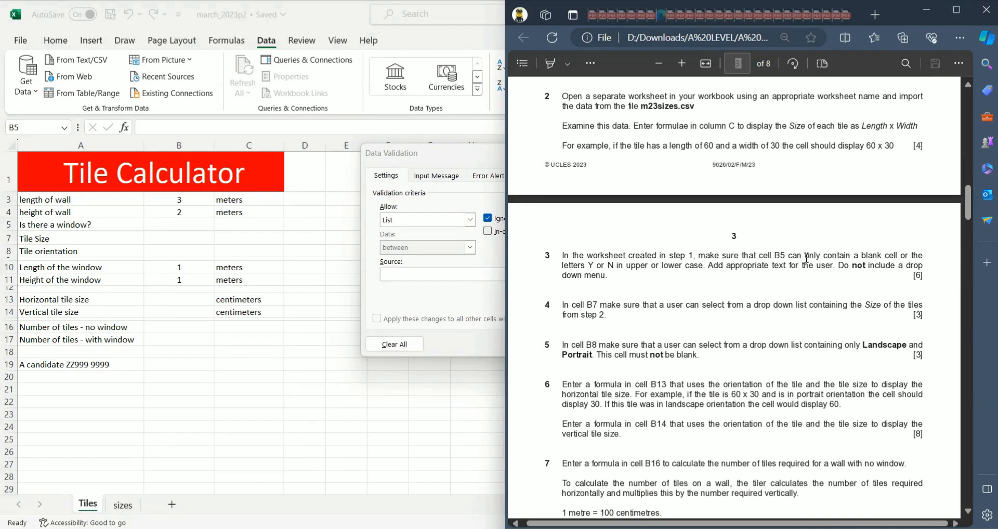
drag(803, 255, 704, 273)
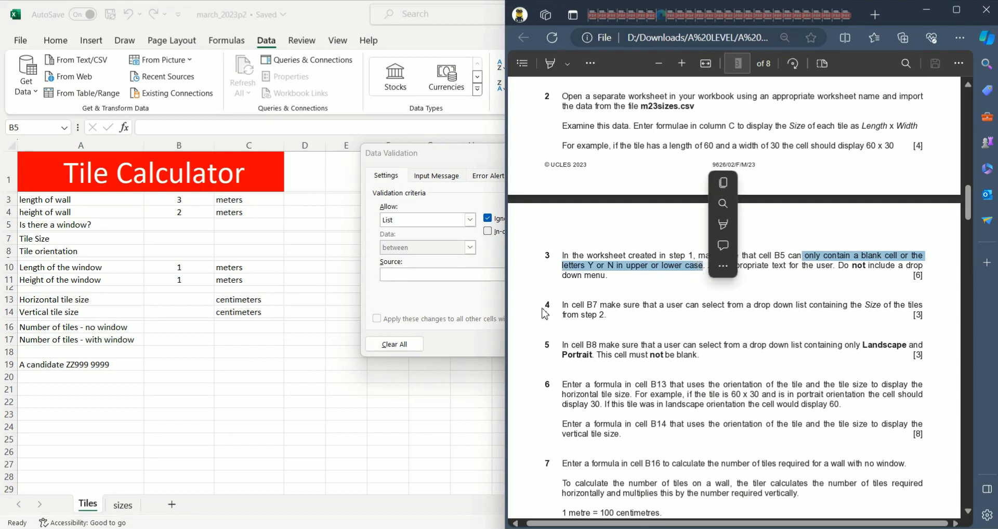
click(441, 275)
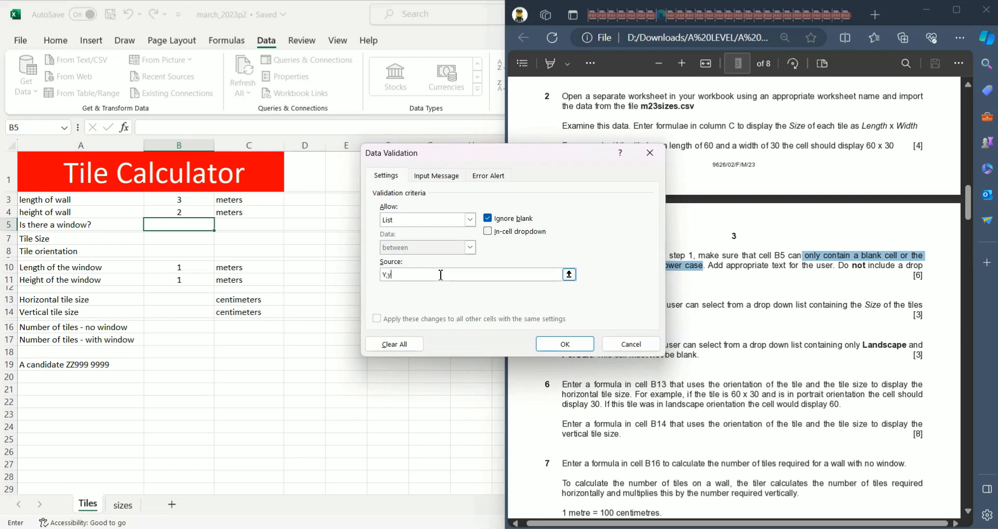
text(Y,y,N,n)
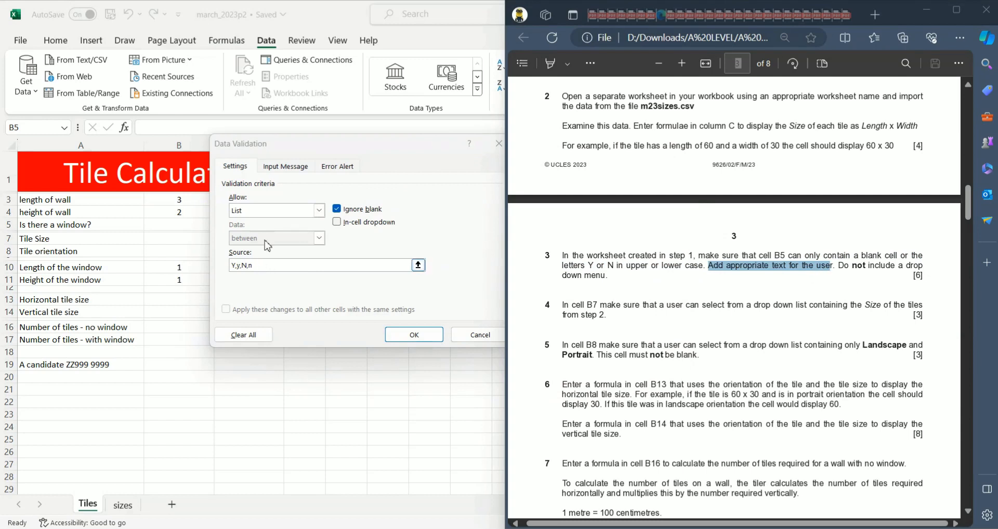
Add the input message "Type Y for Yes and N for No" to cell B5 and apply the validation.
drag(291, 149, 314, 139)
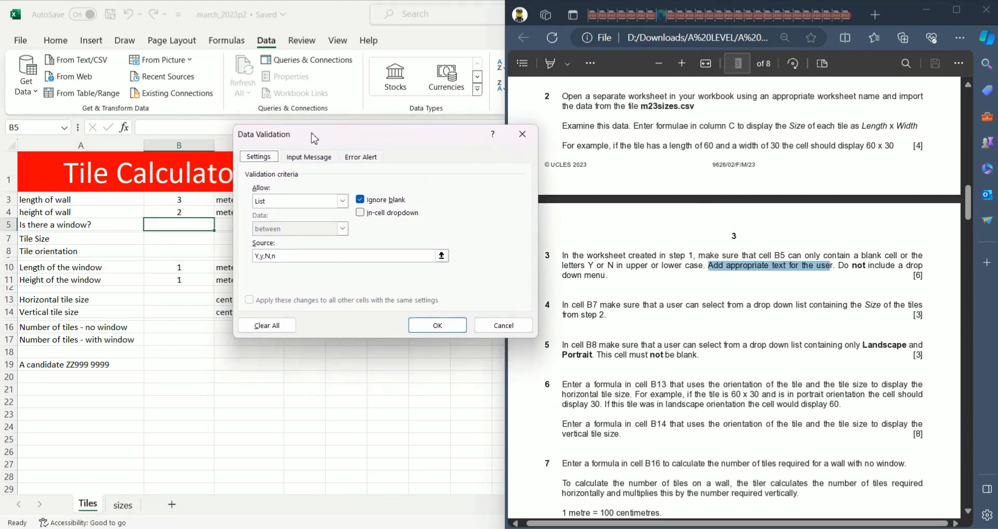
click(312, 158)
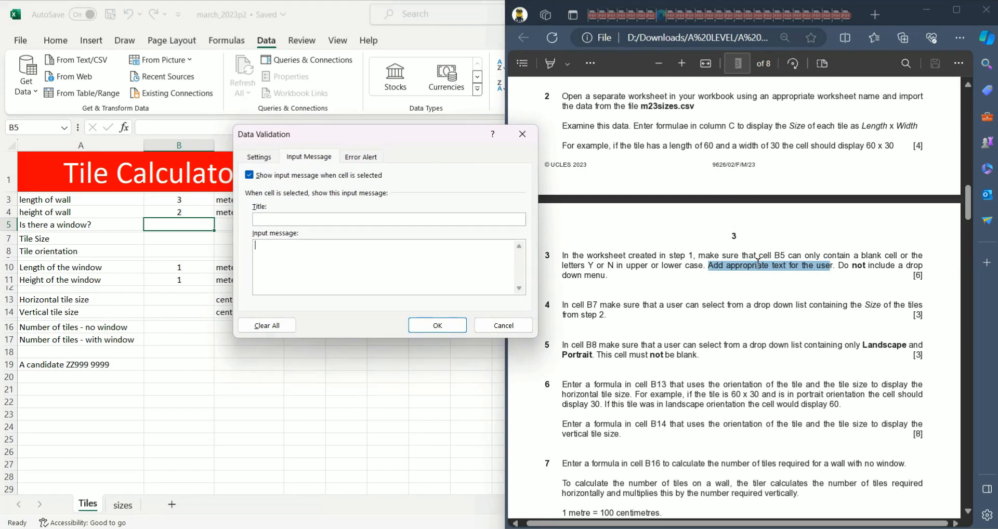
click(970, 212)
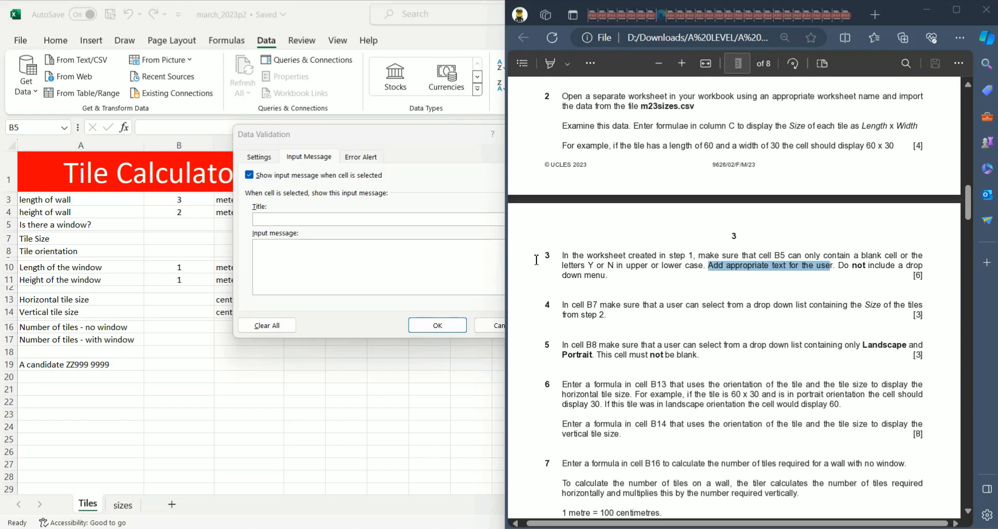
click(342, 248)
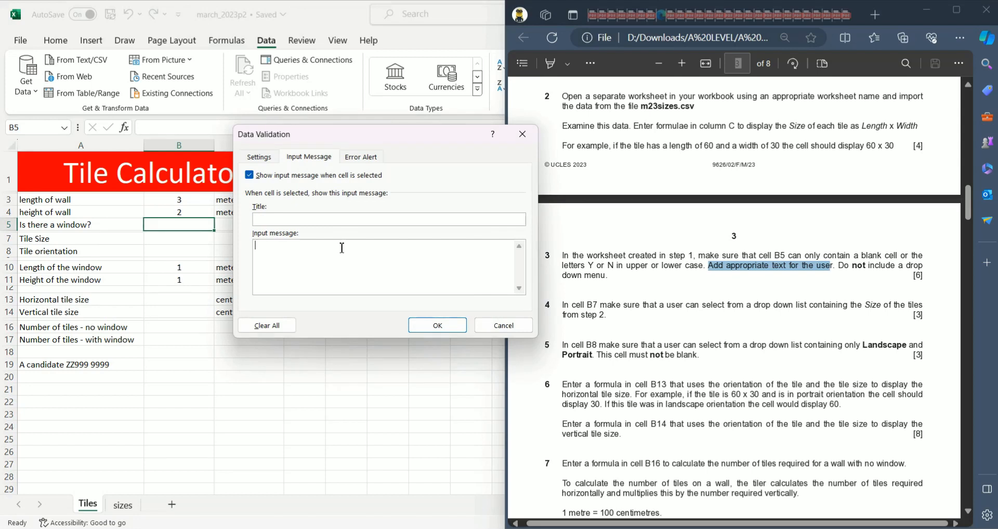
text(Type Y for Yes and N for No)
click(437, 325)
key(super+Up)
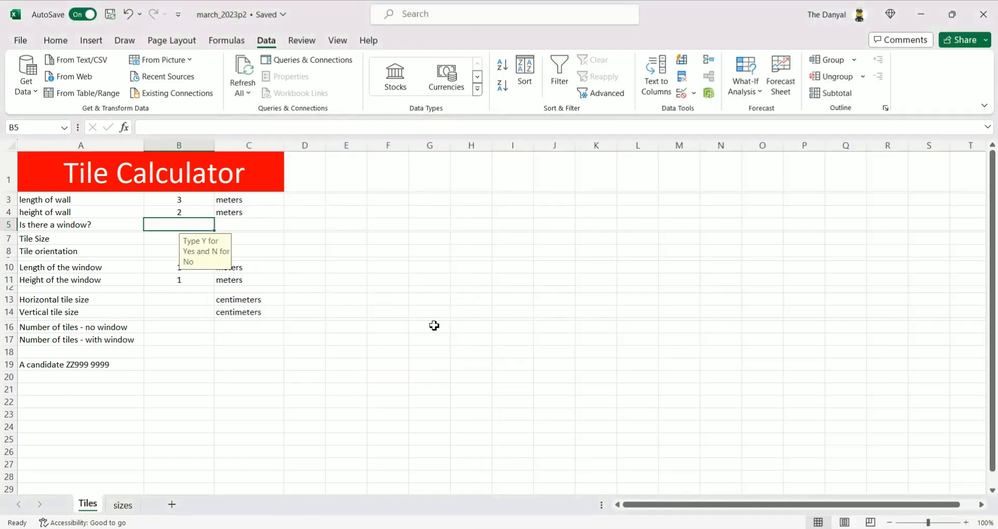
Deselect and reselect cell B5 to check its input message, and restore the workbook window beside the exam paper.
click(264, 228)
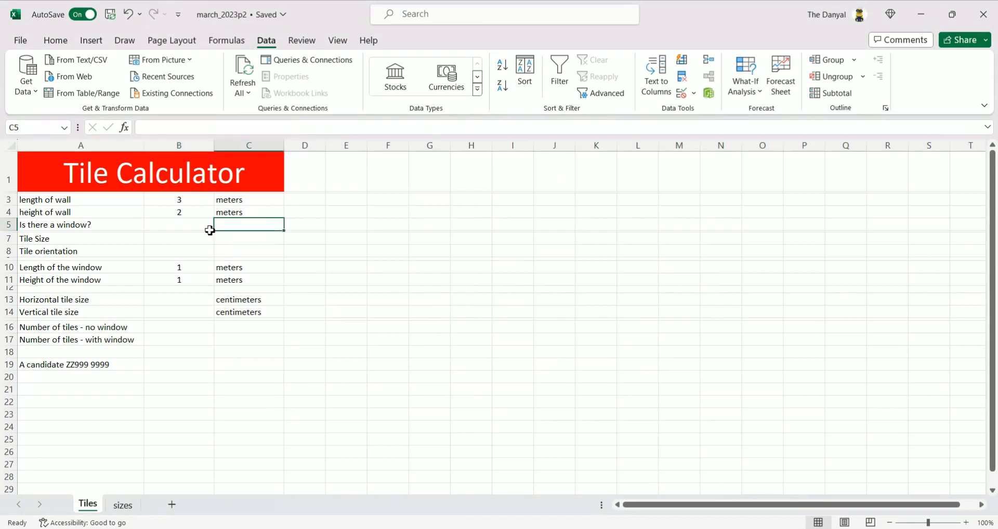
click(190, 229)
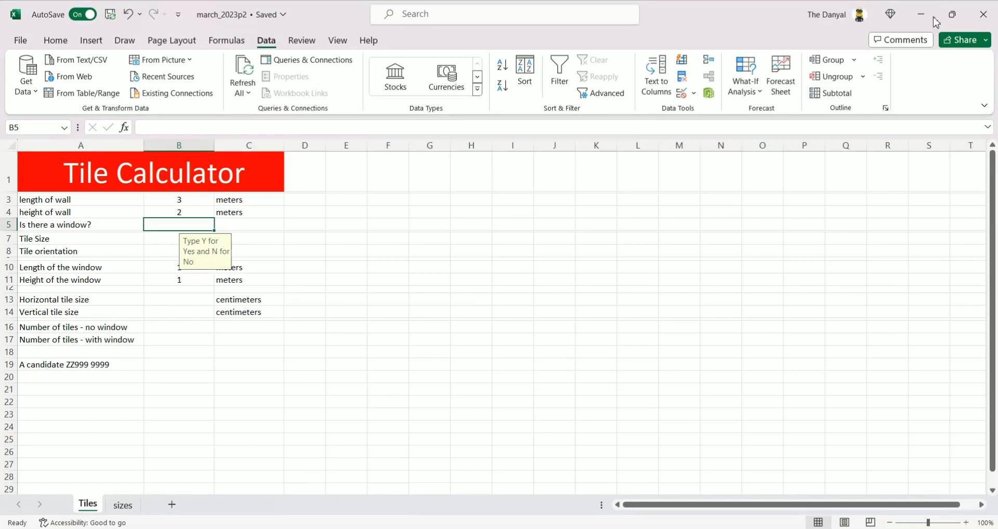
click(952, 14)
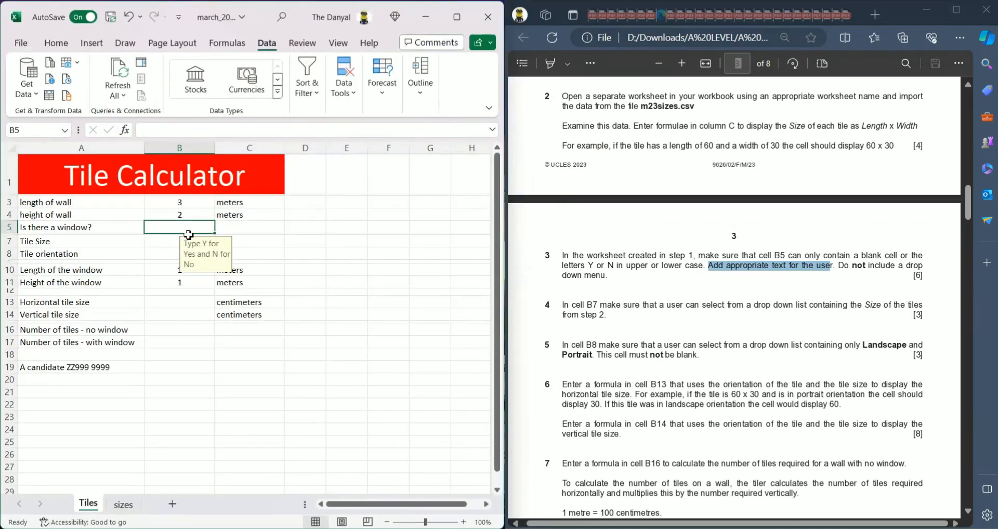
click(457, 17)
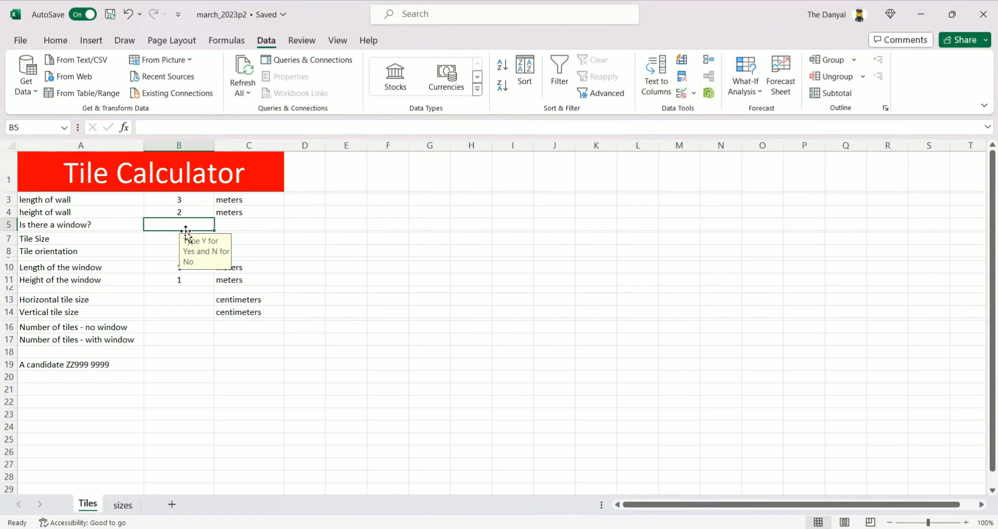
click(954, 20)
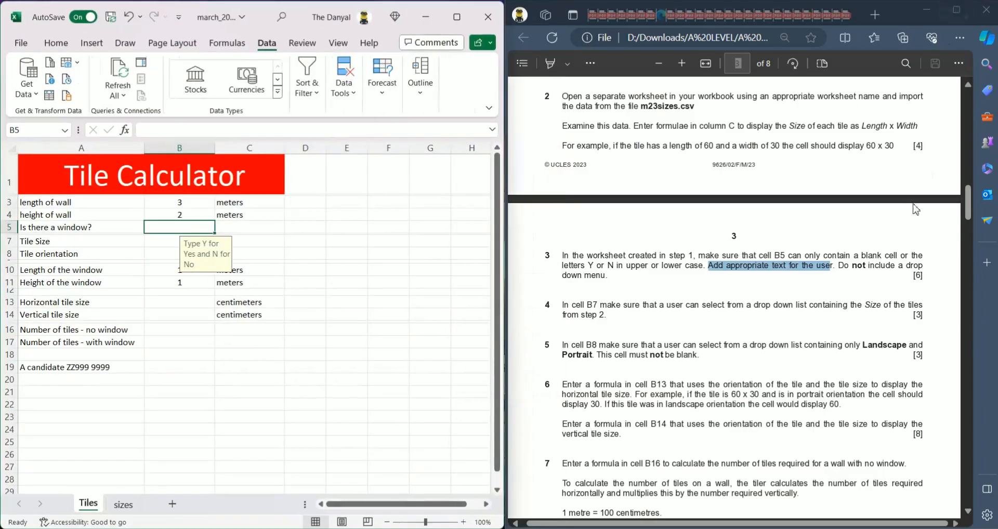
Read question 4 of the exam paper and check the input message of cell B5 before returning to cell B7.
scroll(910, 213, down, 1)
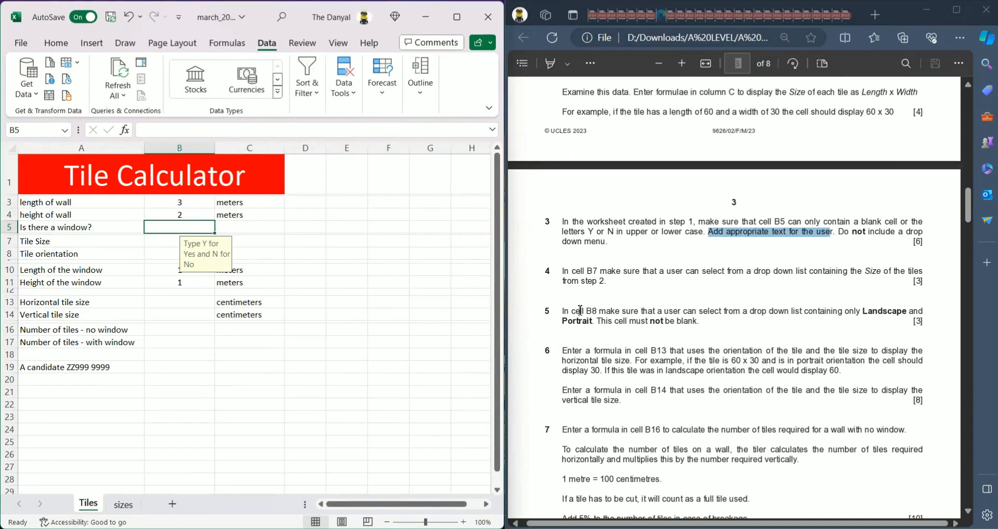
scroll(580, 311, down, 2)
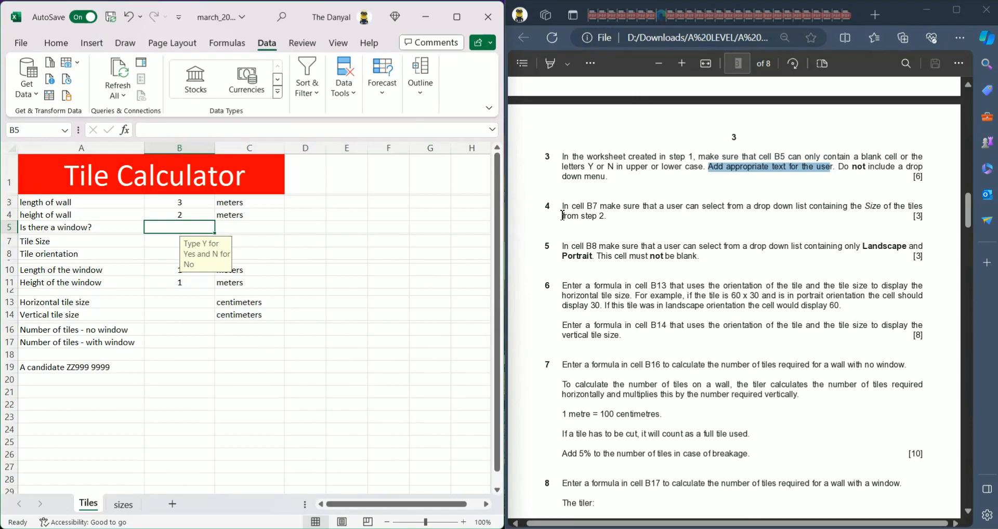
click(154, 242)
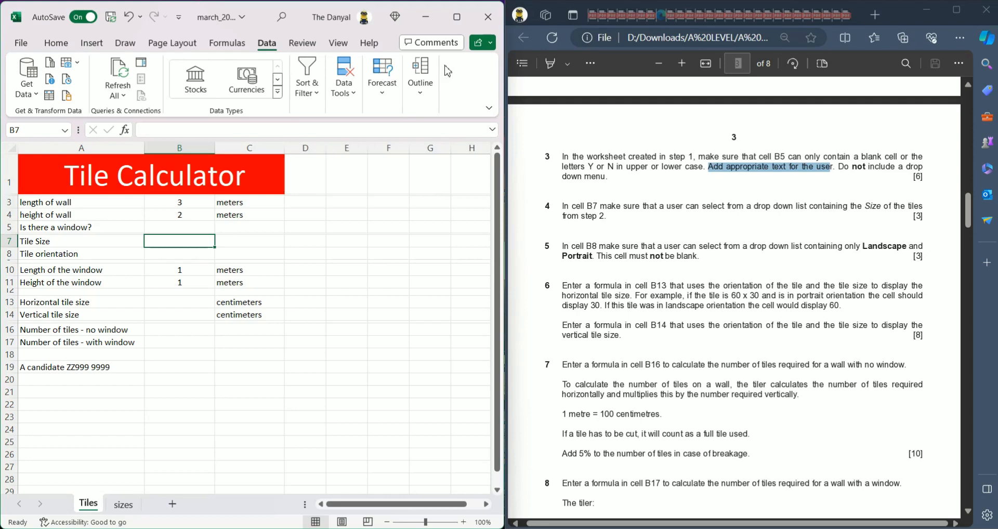
click(457, 17)
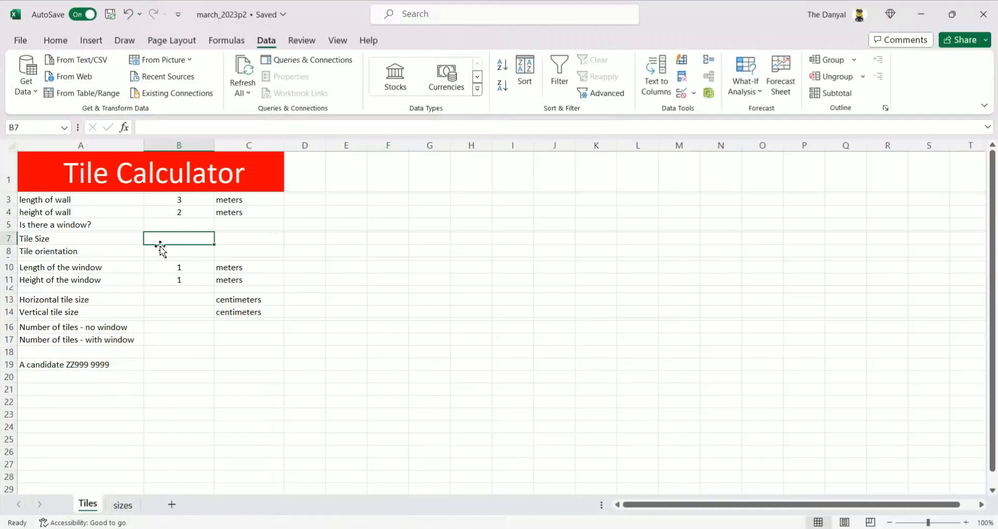
click(182, 225)
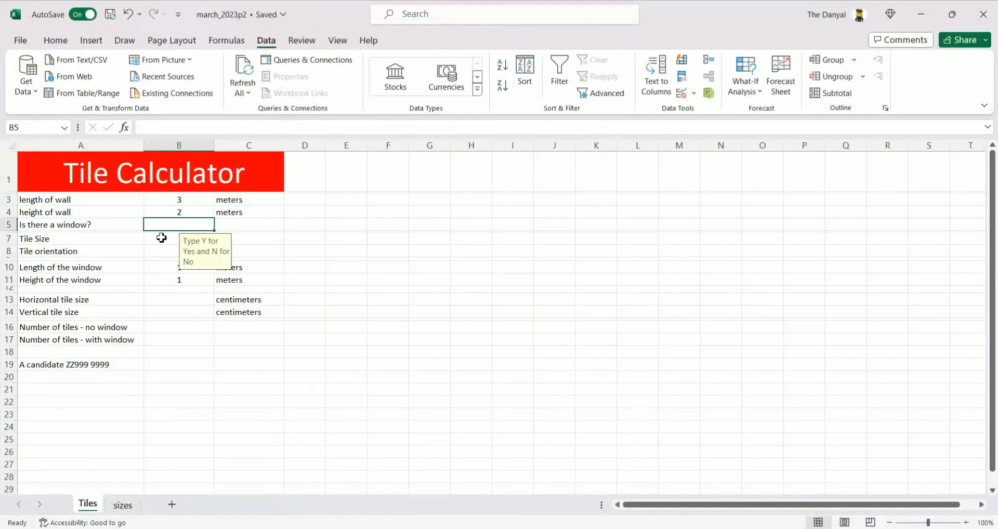
click(168, 240)
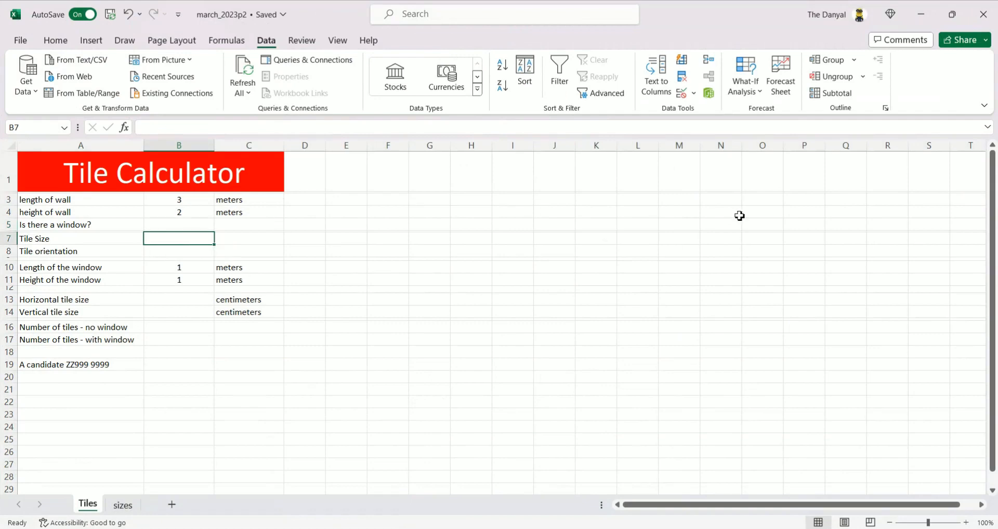
click(952, 14)
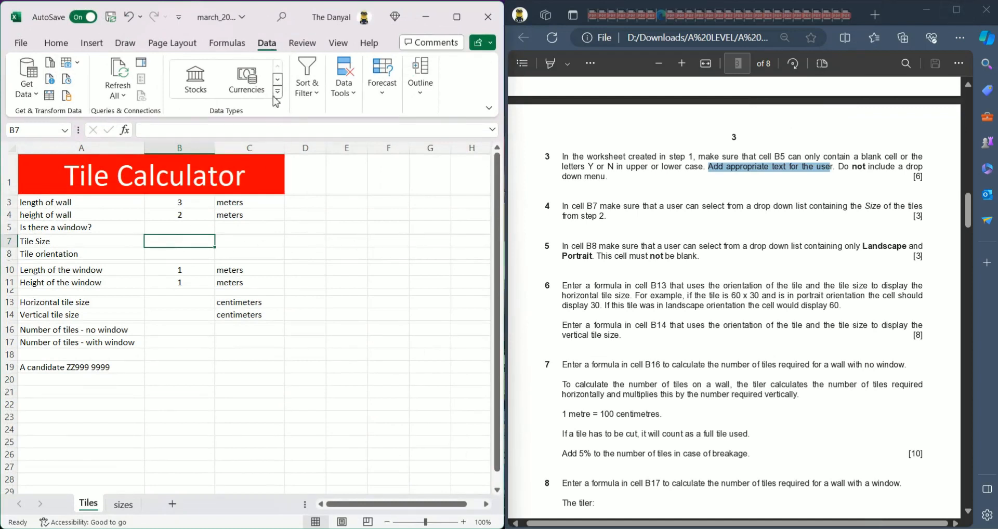
Start a data validation rule for cell B7 that allows a List.
click(457, 17)
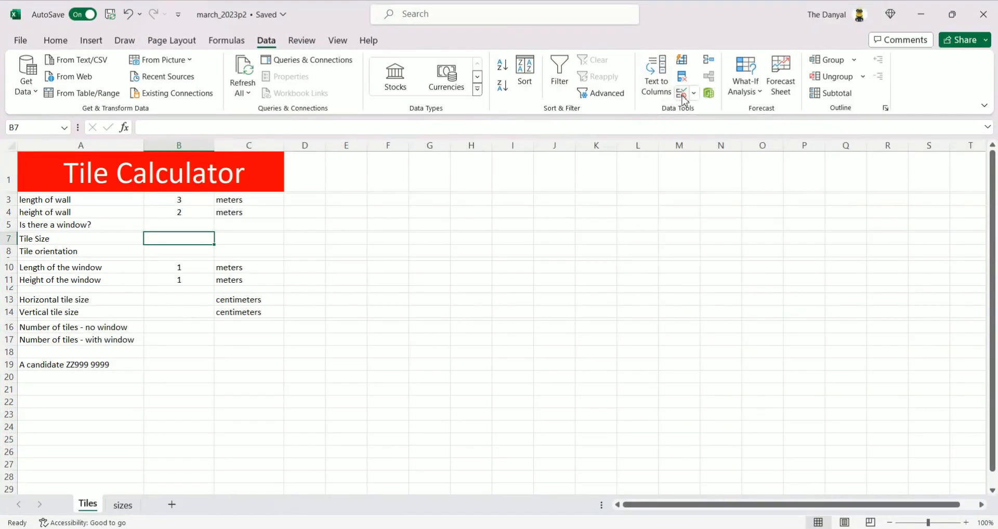
click(683, 97)
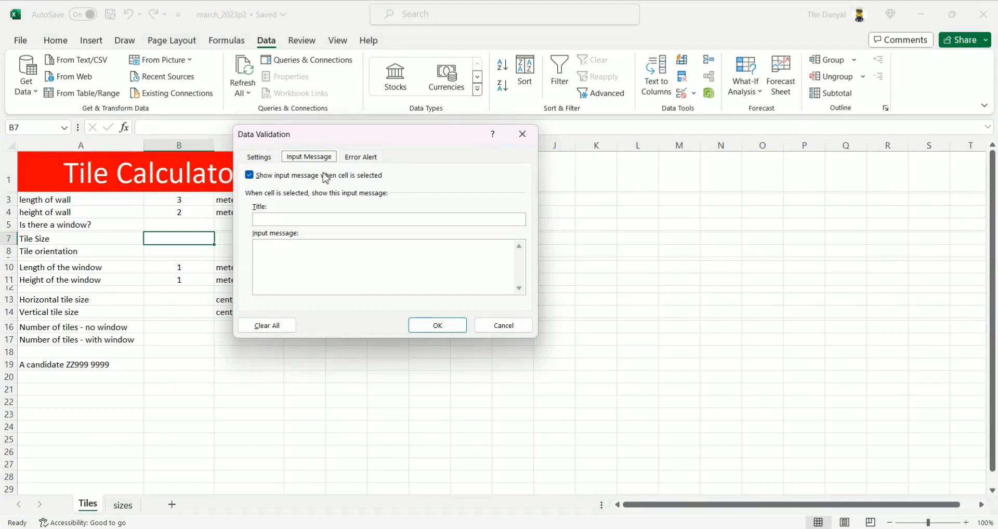
click(266, 159)
click(333, 208)
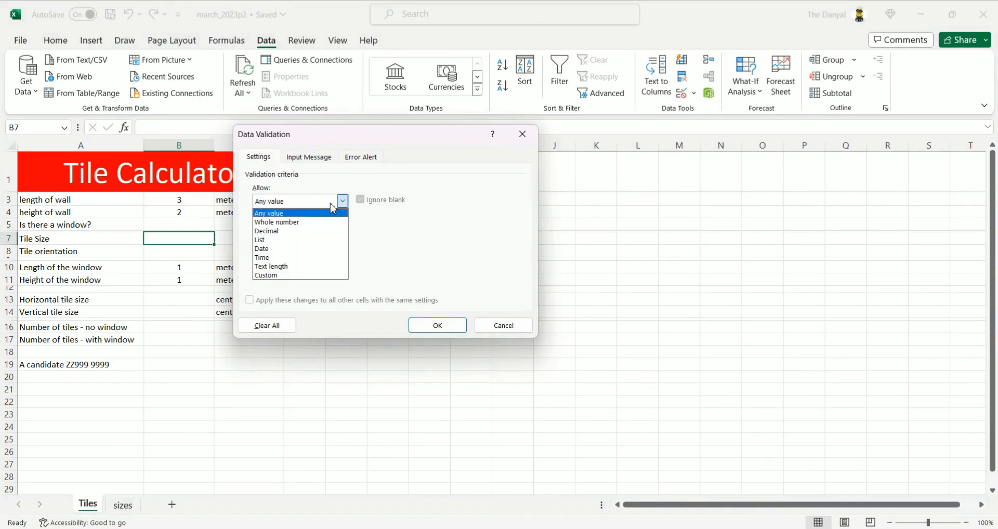
click(273, 241)
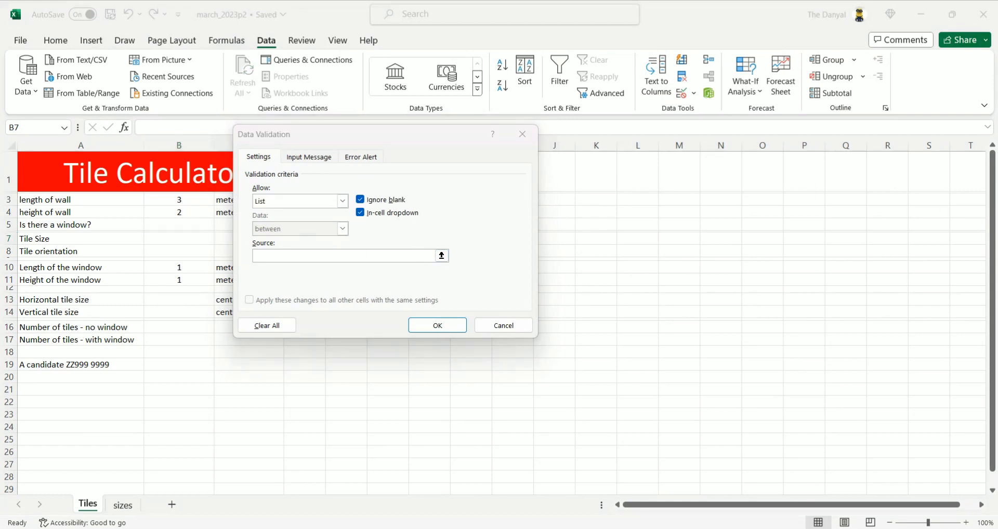
Consult question 4 of the exam paper for the tile data that B7's drop-down list must contain.
mouse_move(699, 526)
click(700, 478)
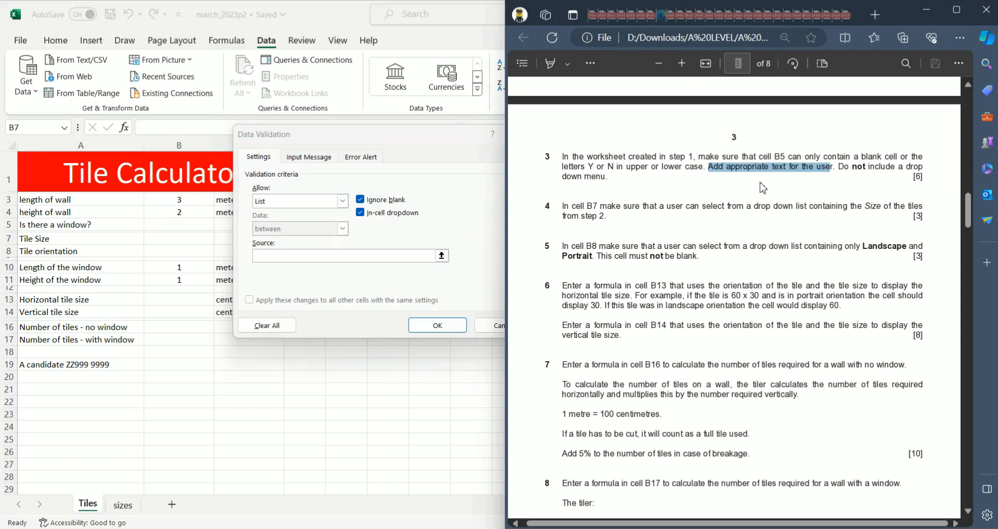
drag(564, 208, 609, 220)
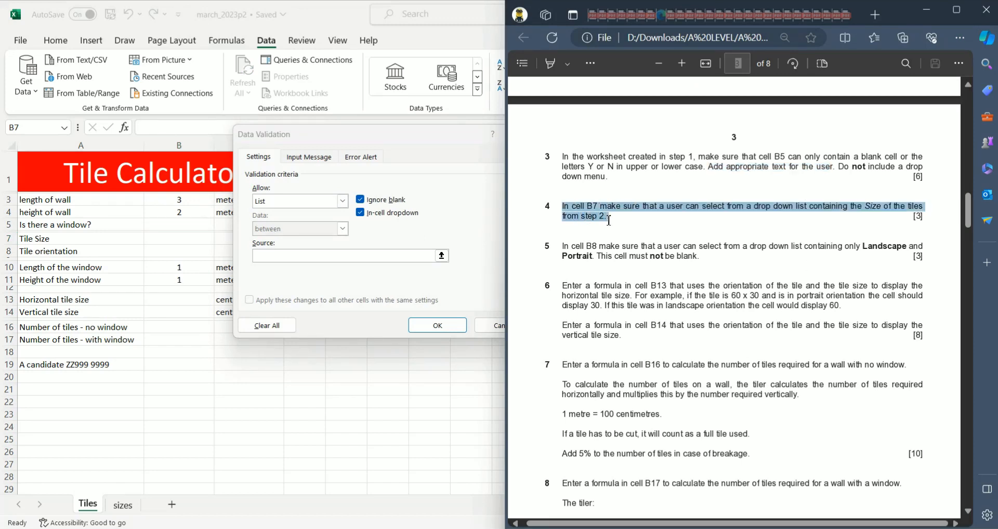
drag(739, 216, 743, 215)
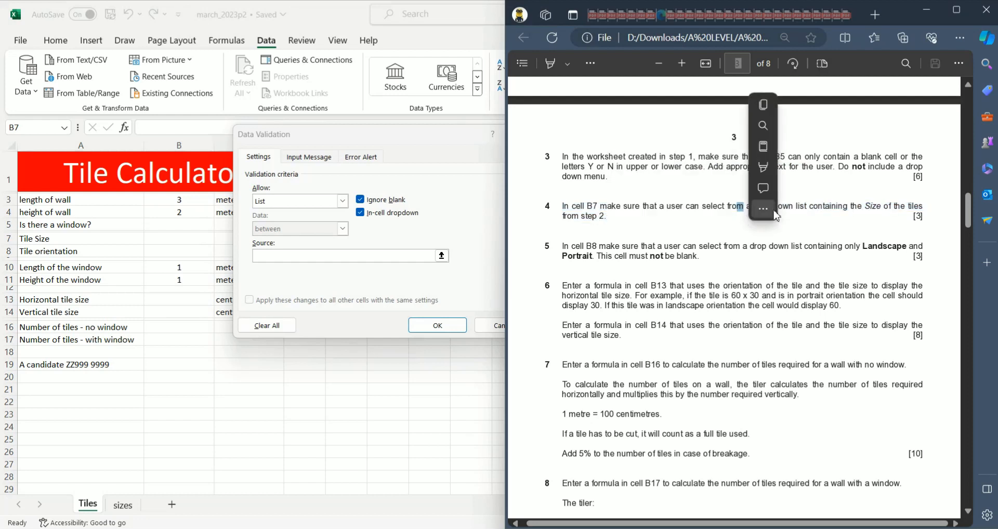
click(774, 212)
click(872, 214)
drag(867, 207, 607, 223)
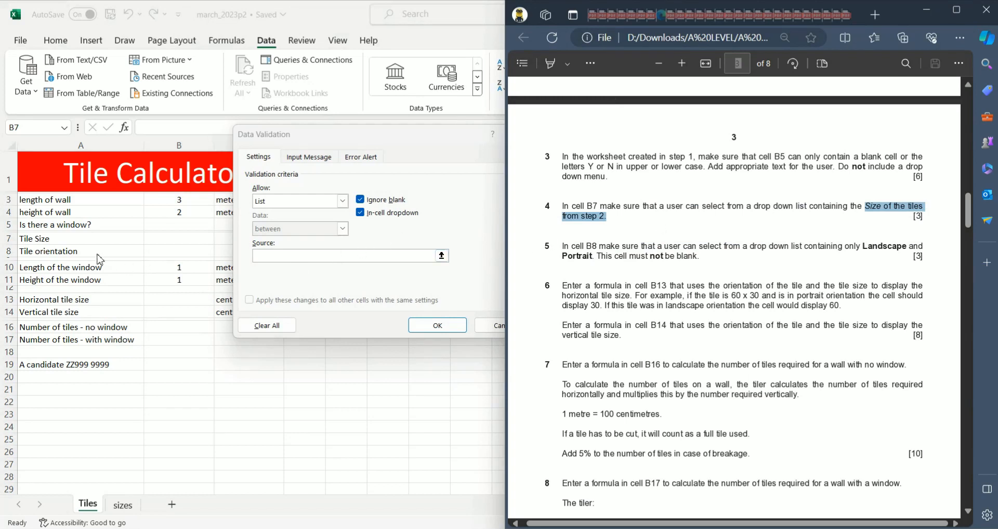
Set the list source for B7 to =sizes!$C$2:$C$24 and apply the validation.
click(294, 254)
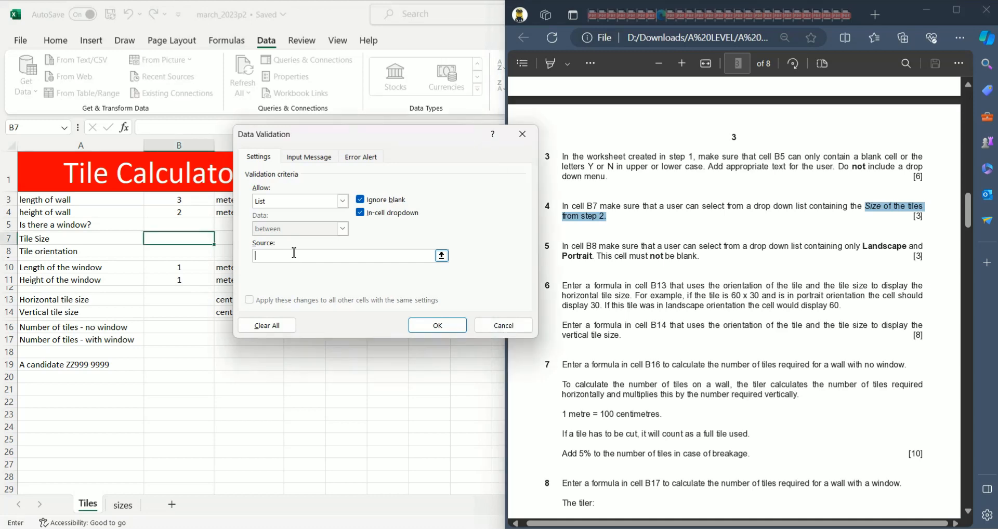
drag(342, 138, 536, 142)
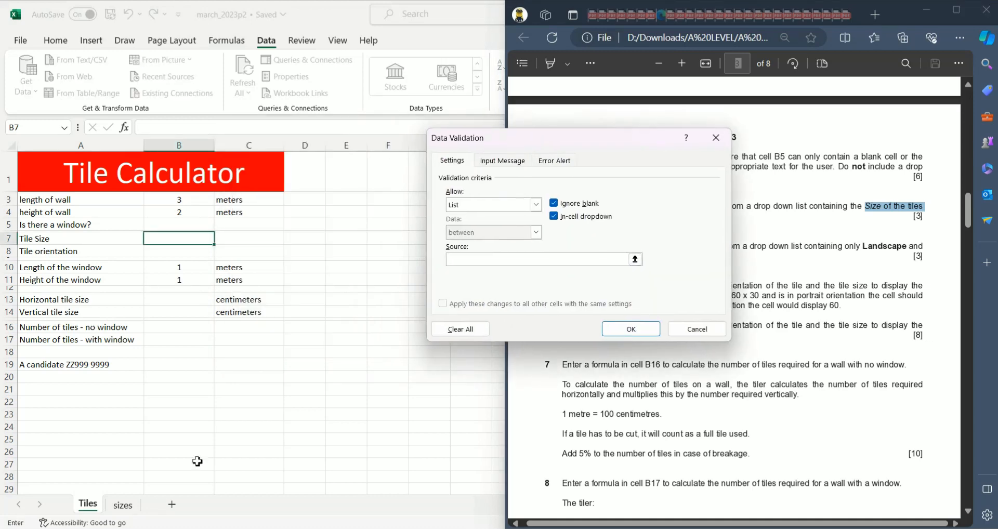
click(125, 511)
click(167, 170)
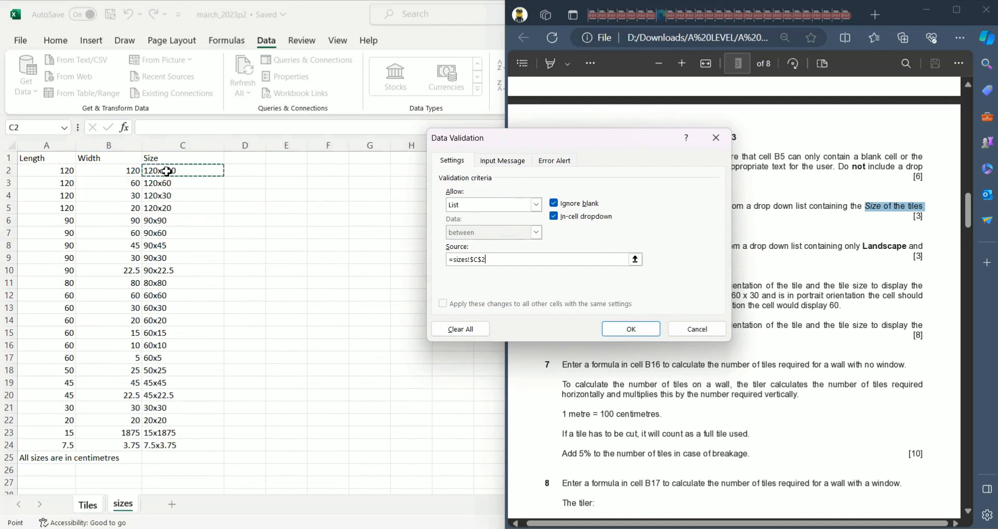
shift+click(188, 448)
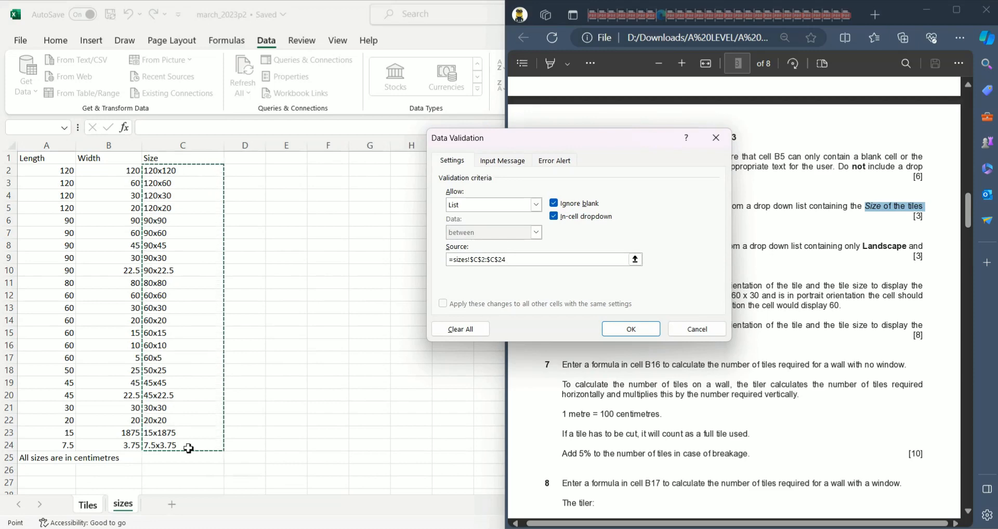
click(629, 329)
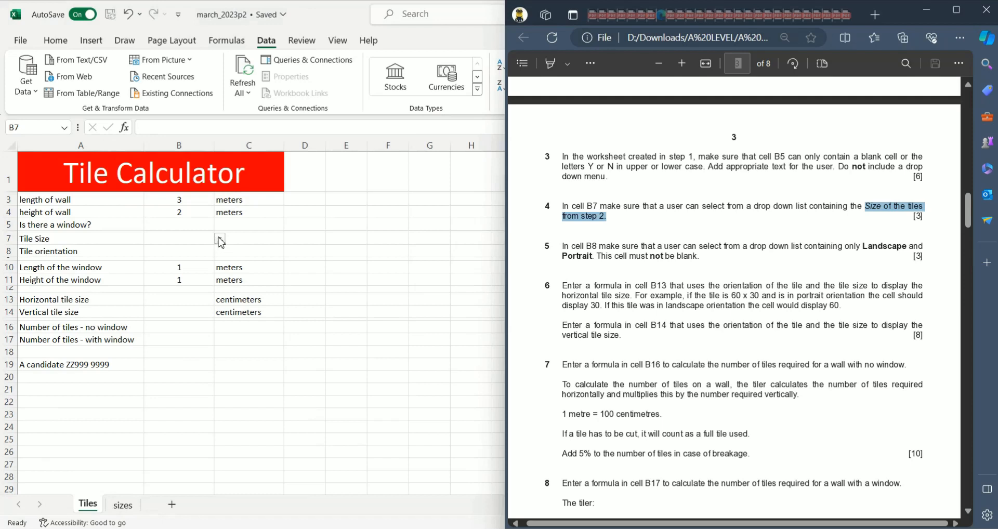
Check the tile sizes offered in B7's drop-down list in the maximized workbook, and restore the window beside the exam paper.
key(super+Up)
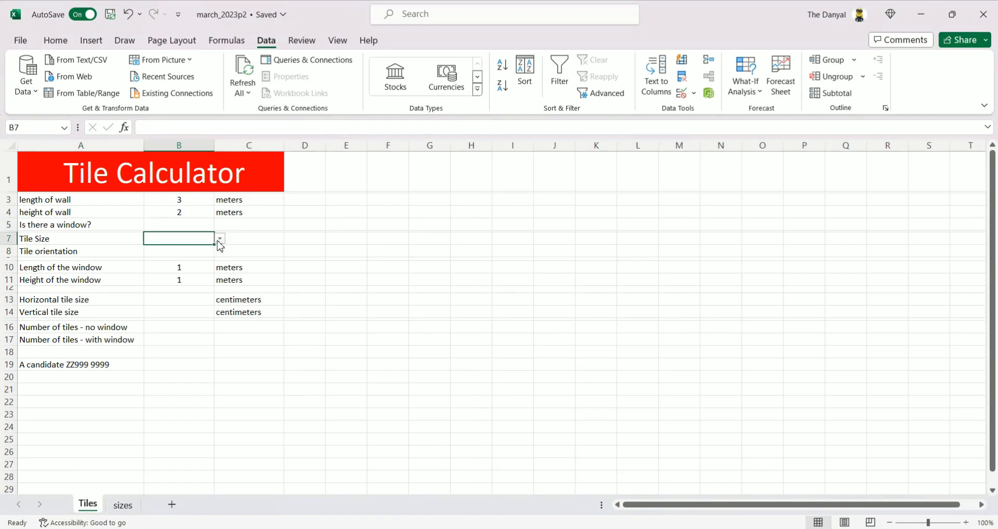
click(221, 239)
scroll(196, 338, down, 2)
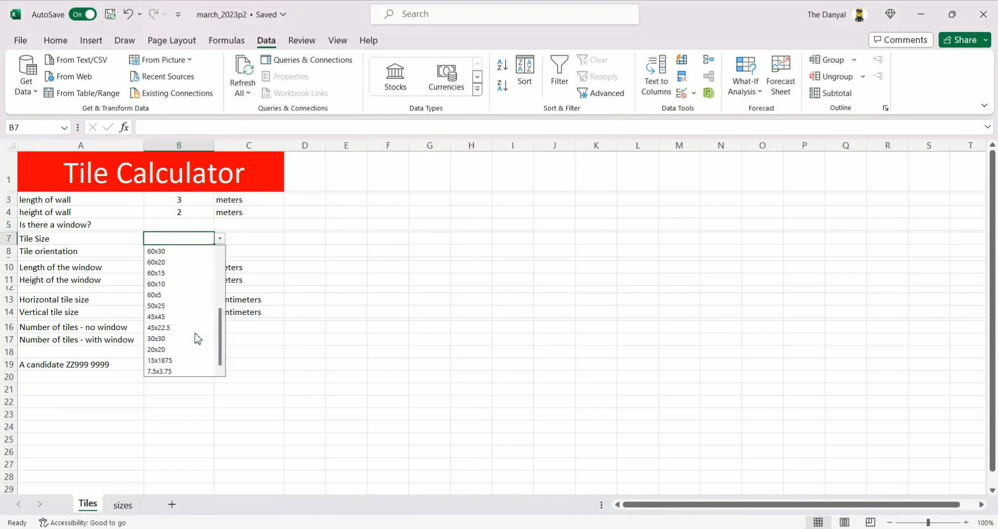
scroll(197, 338, up, 2)
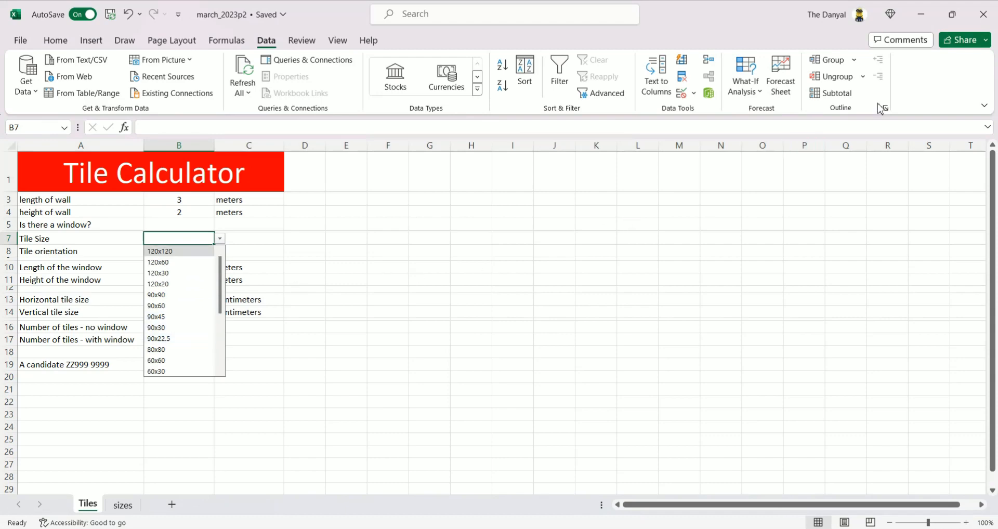
click(955, 14)
Read question 5 of the exam paper about the tile orientation drop-down and select cell B8.
scroll(756, 296, down, 1)
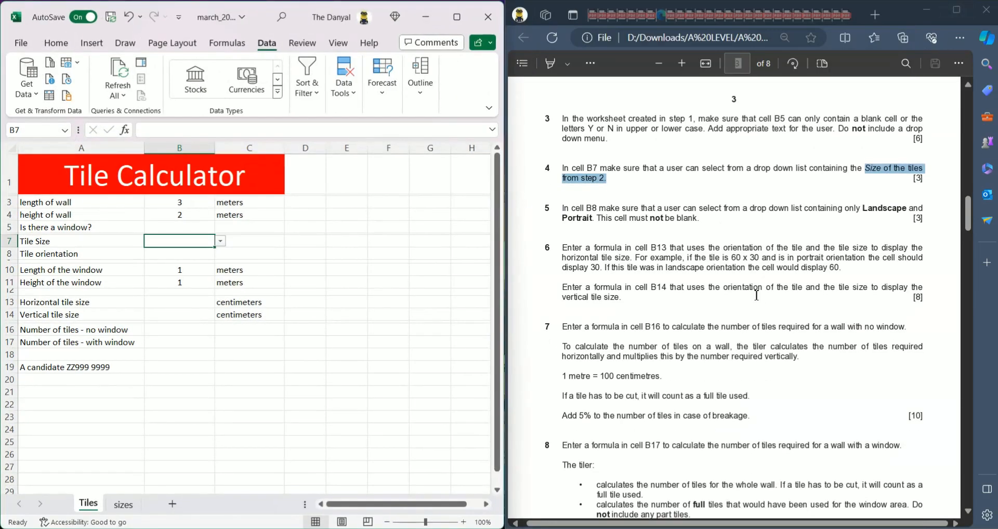
drag(562, 208, 710, 222)
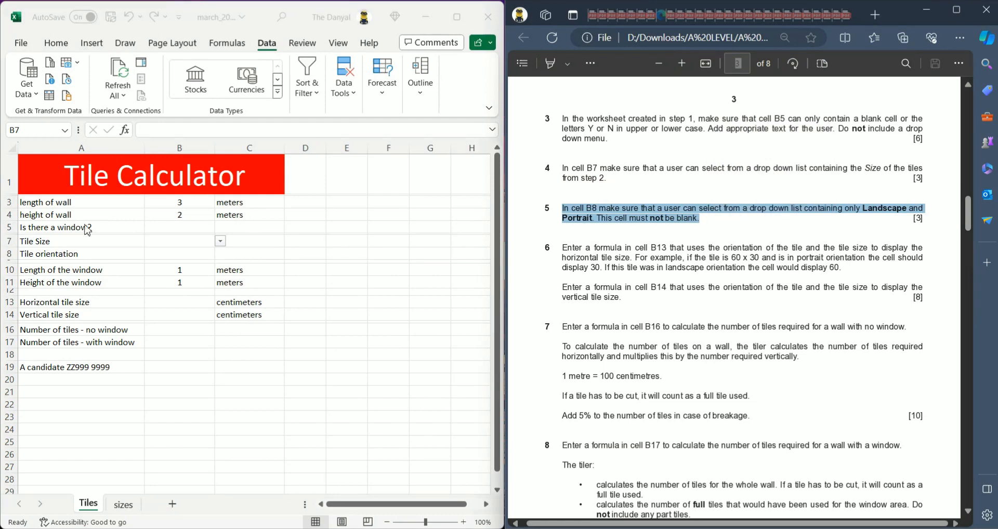
click(178, 224)
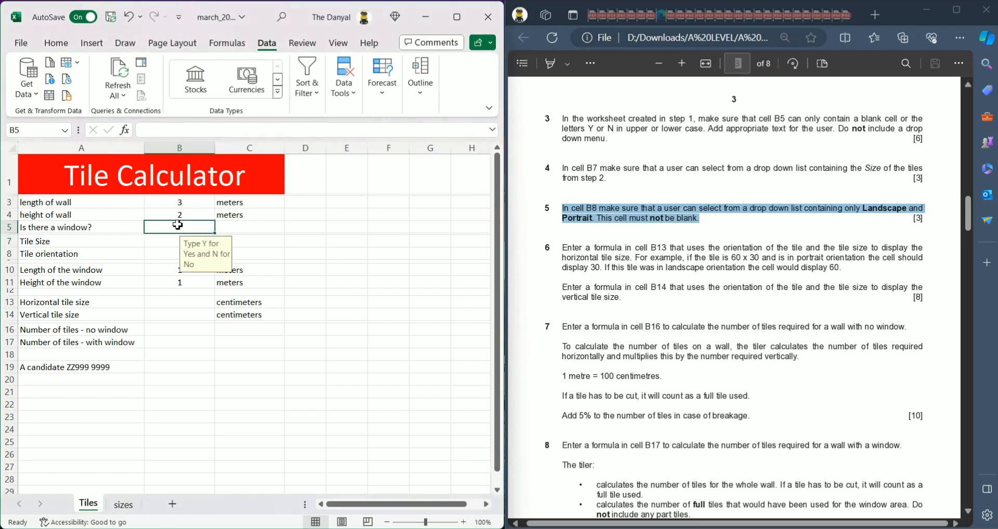
click(162, 255)
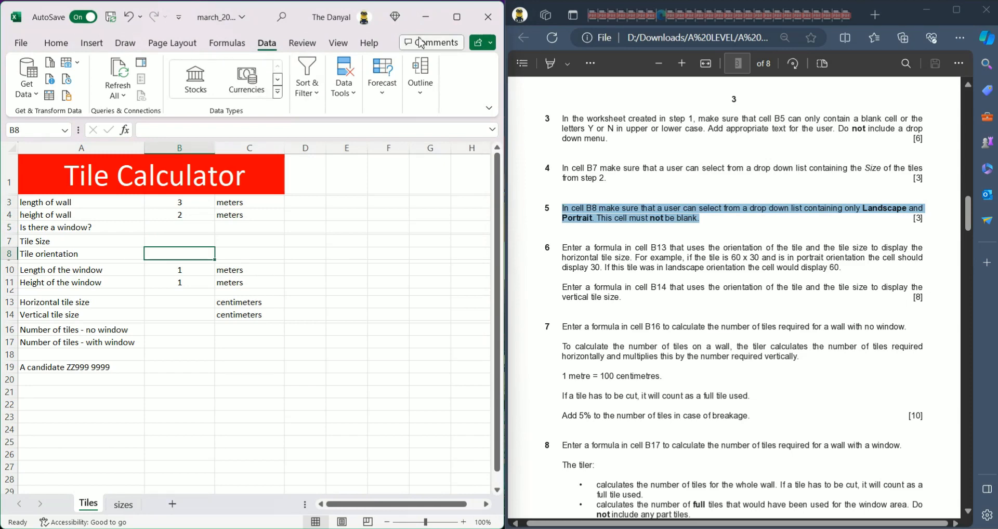
Apply data validation to cell B8 that allows a List with the source "Landscape, Portrait".
click(453, 29)
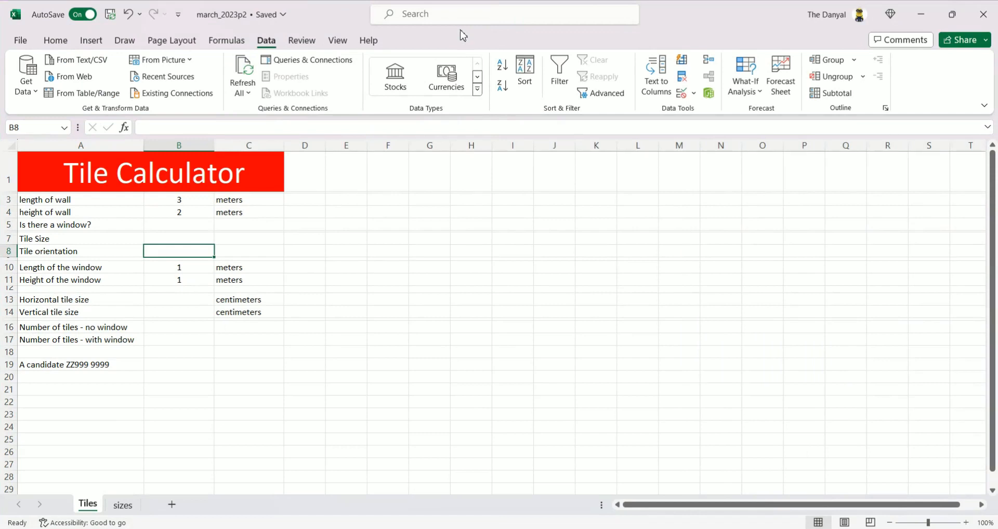
click(681, 95)
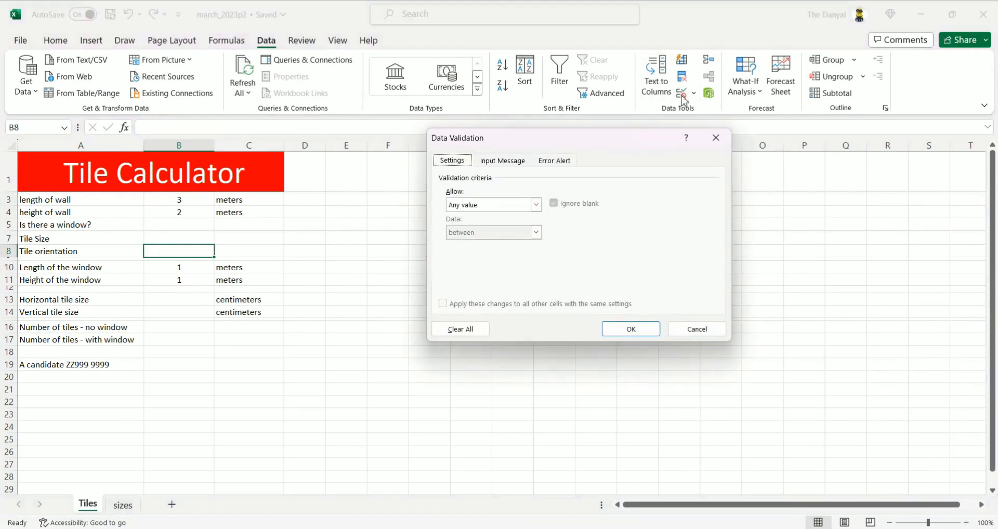
click(488, 206)
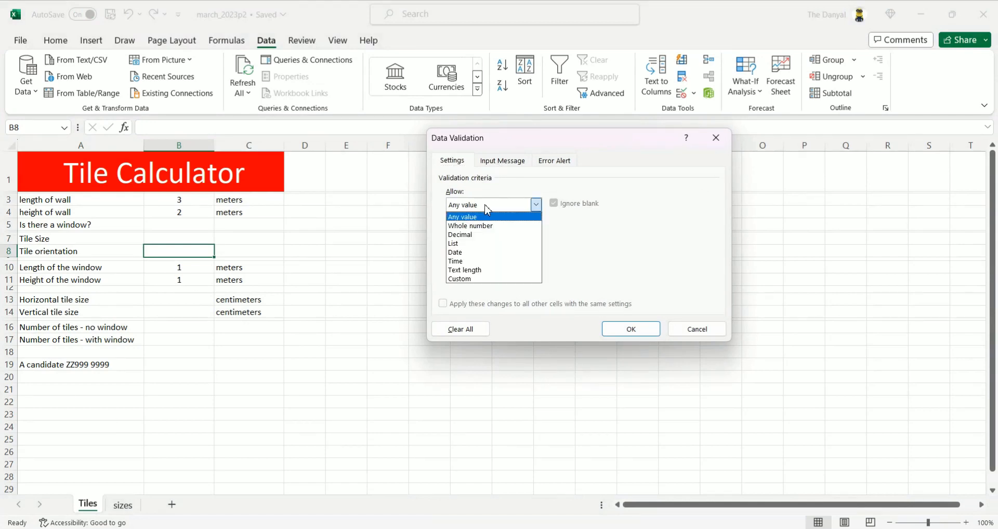
click(471, 245)
click(462, 259)
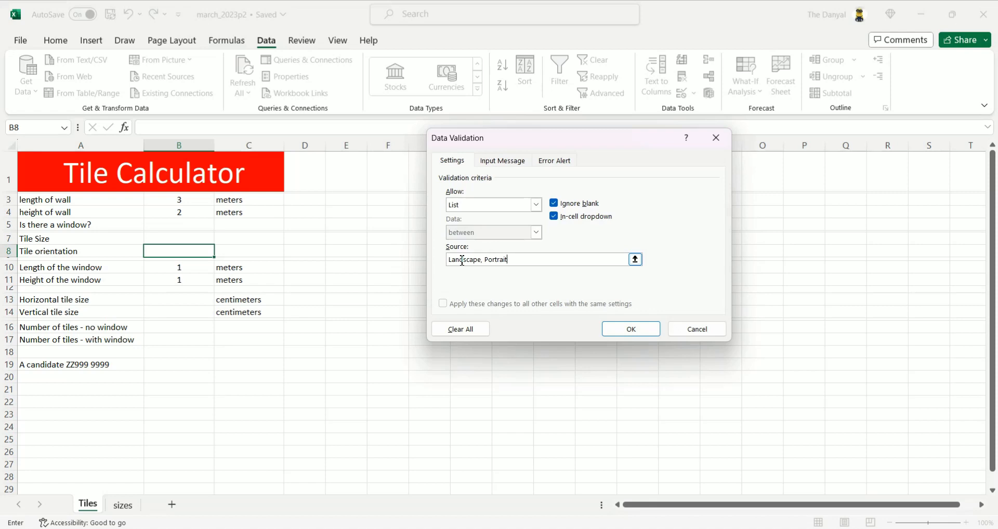
click(638, 331)
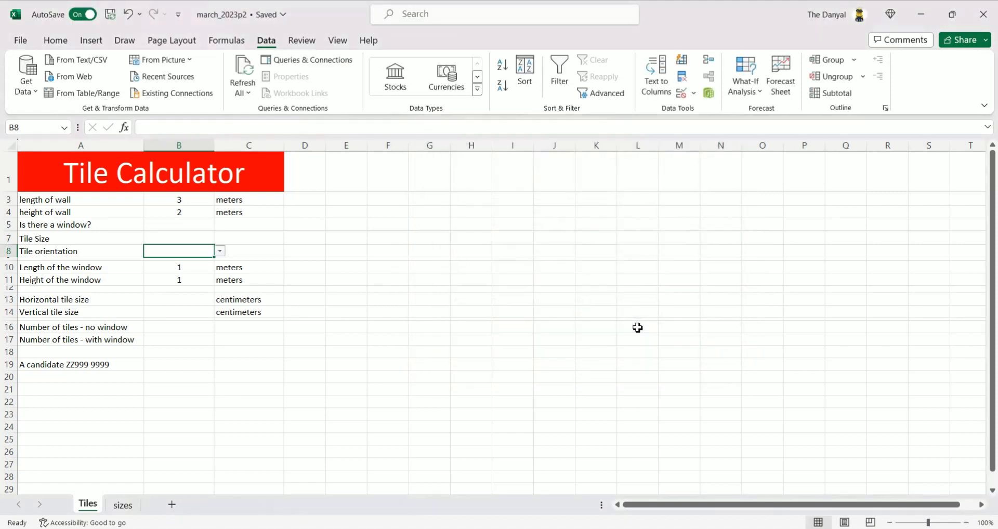
Test the drop-down in cell B8 by choosing Portrait, and set the tile orientation to Landscape.
click(221, 252)
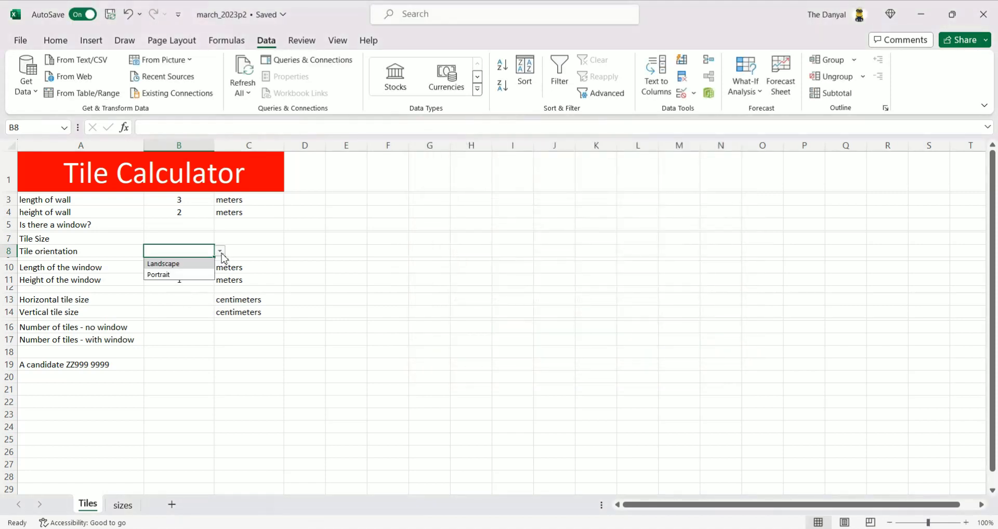
click(174, 275)
click(221, 252)
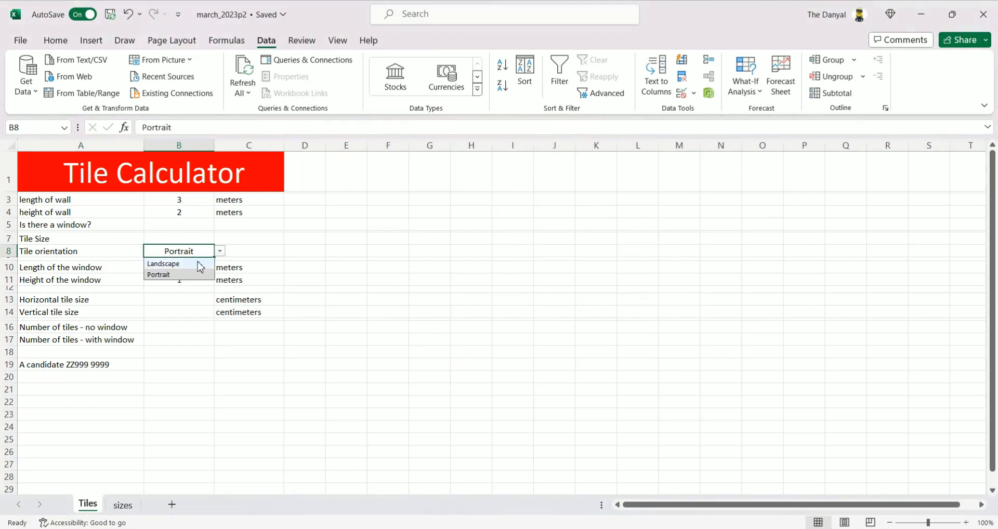
click(197, 264)
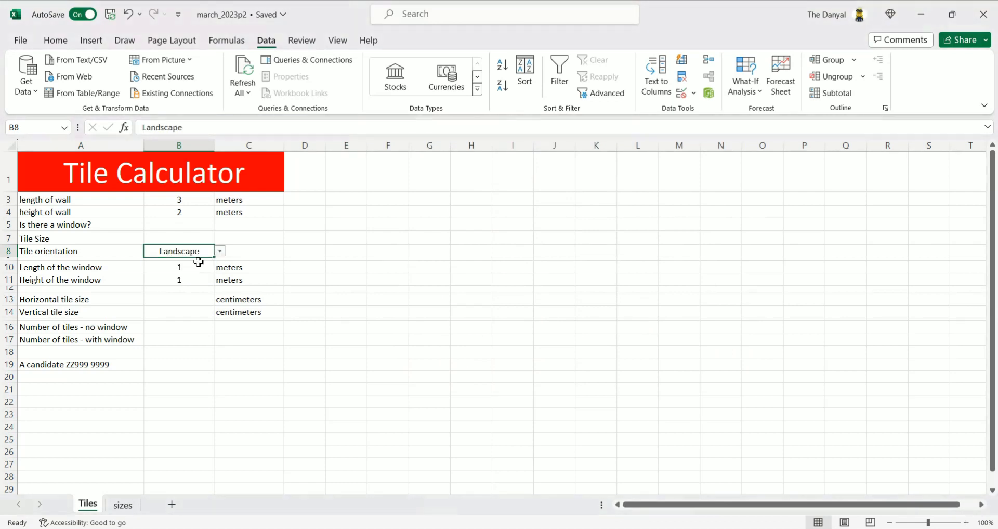
Review the options in cell B8's orientation drop-down list and the input message on cell B5.
click(253, 250)
click(200, 252)
click(219, 251)
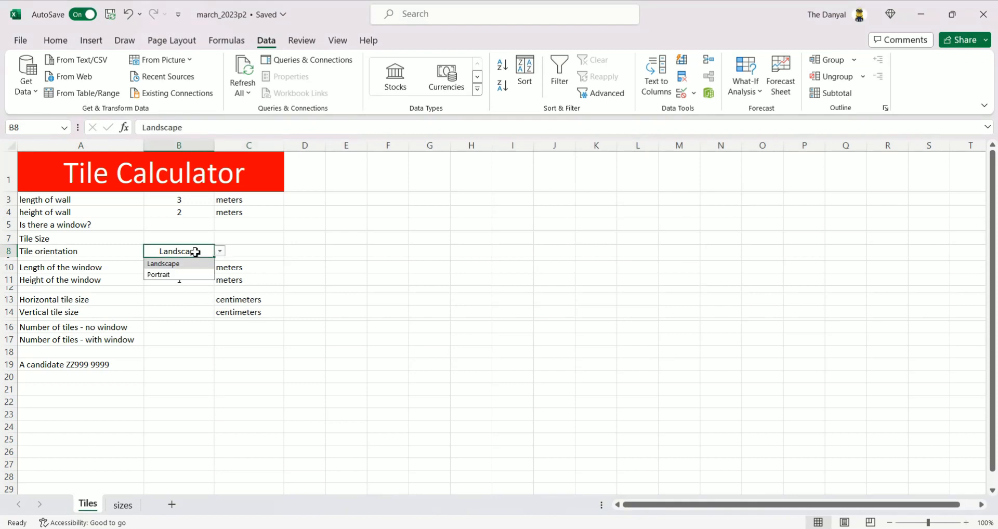
click(183, 228)
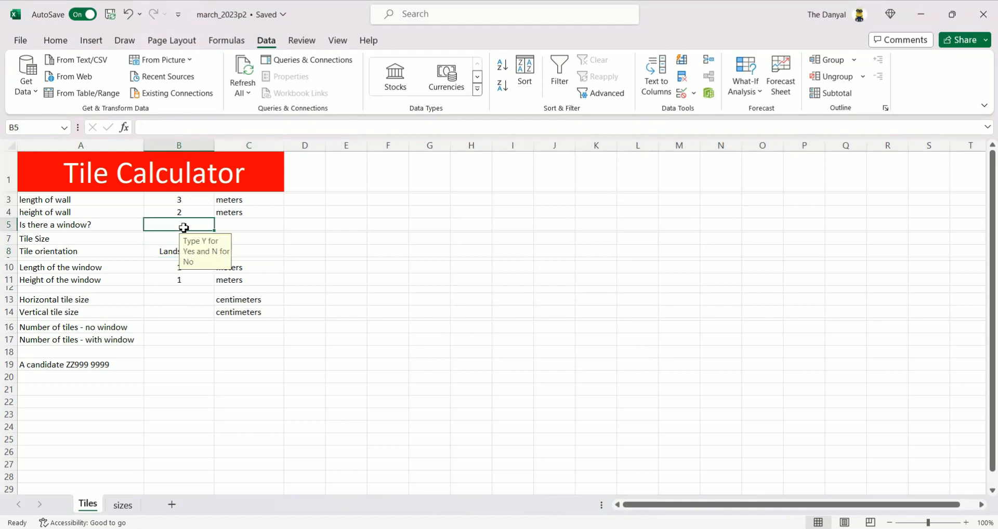
double_click(184, 227)
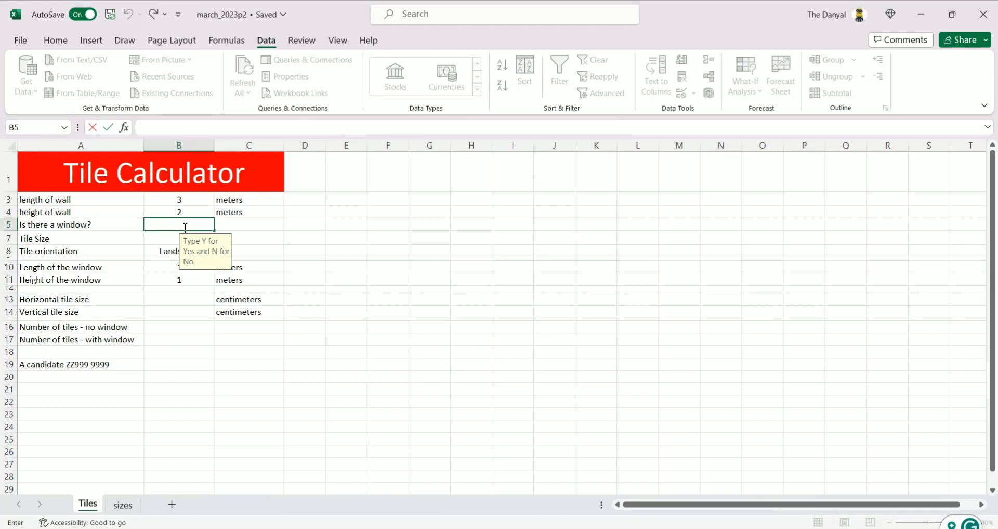
Restore the workbook beside the exam paper and read question 6 about the tile size formulas for cells B13 and B14.
click(983, 209)
click(952, 14)
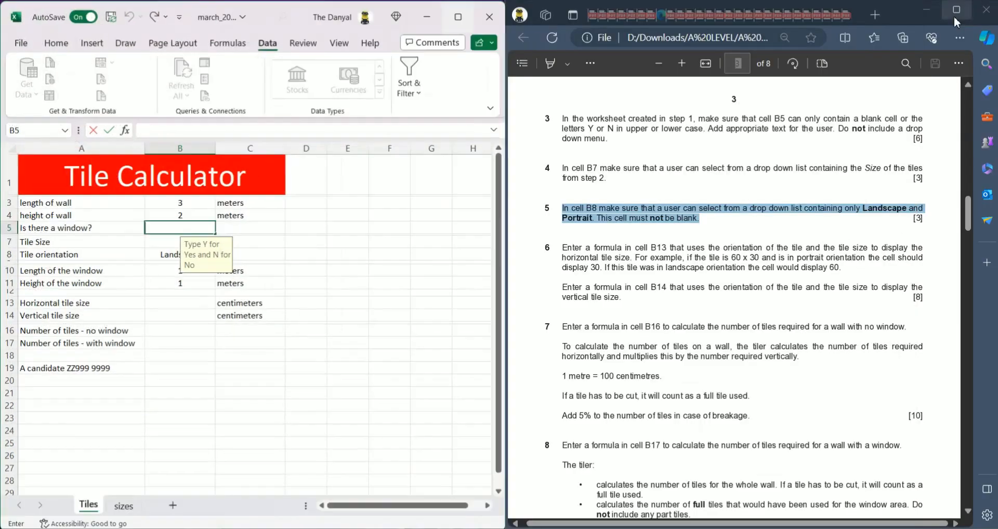
scroll(700, 299, down, 1)
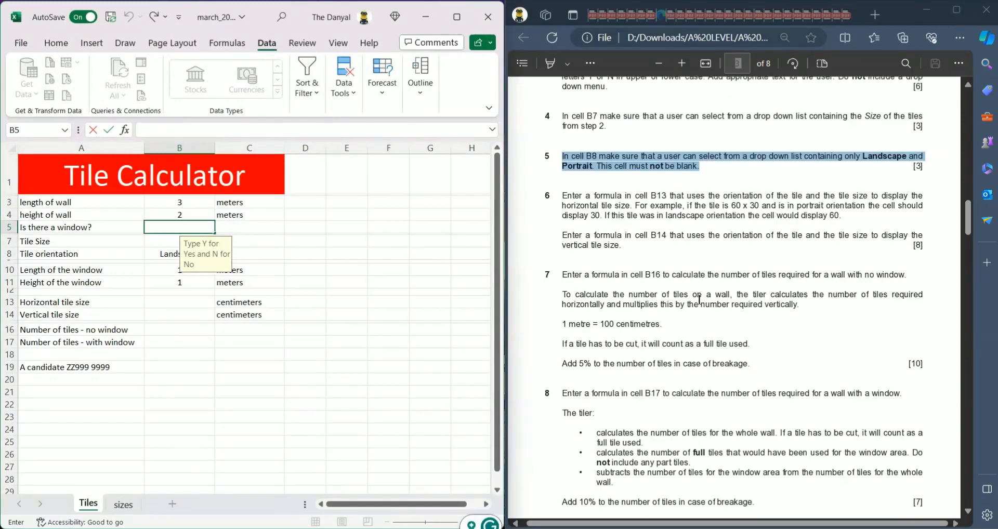
click(561, 196)
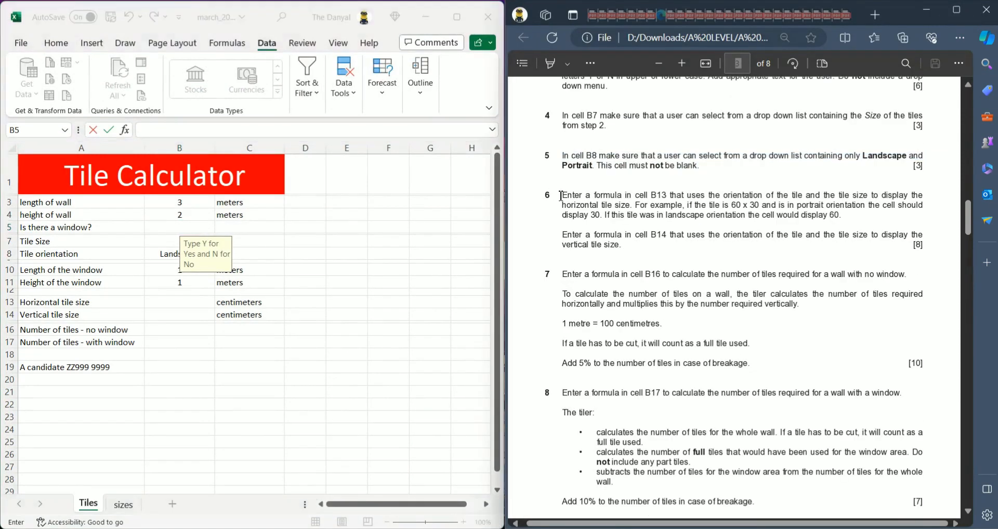
drag(561, 195, 652, 208)
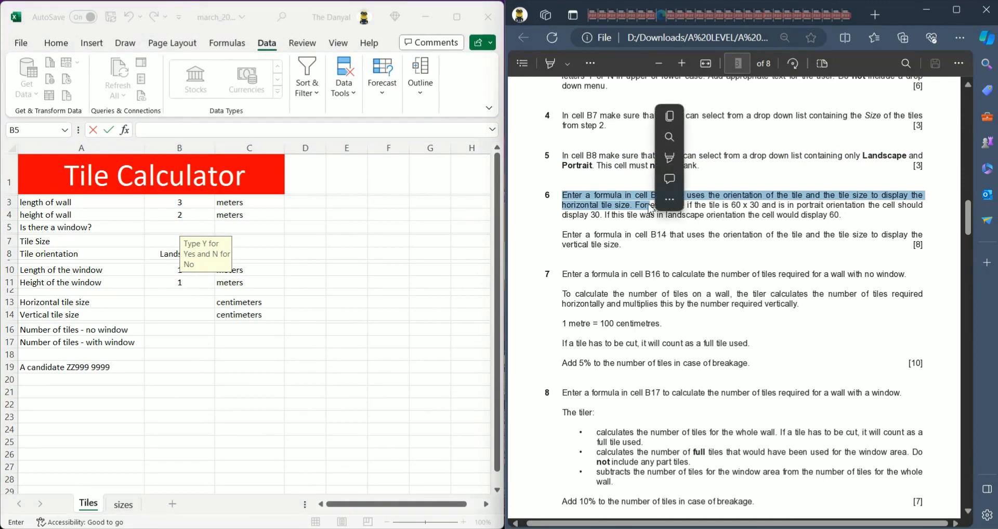
drag(862, 156, 876, 173)
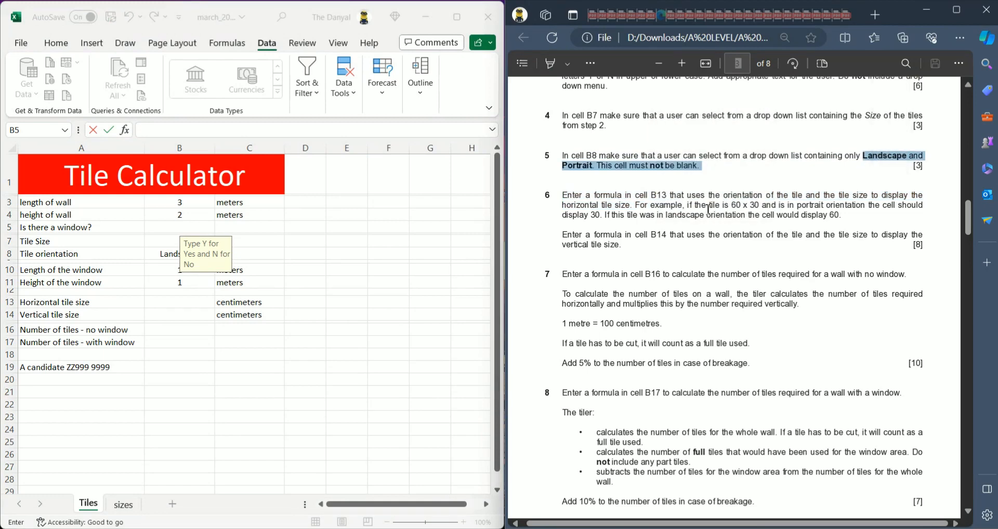
drag(731, 205, 758, 206)
click(865, 209)
drag(868, 210, 872, 211)
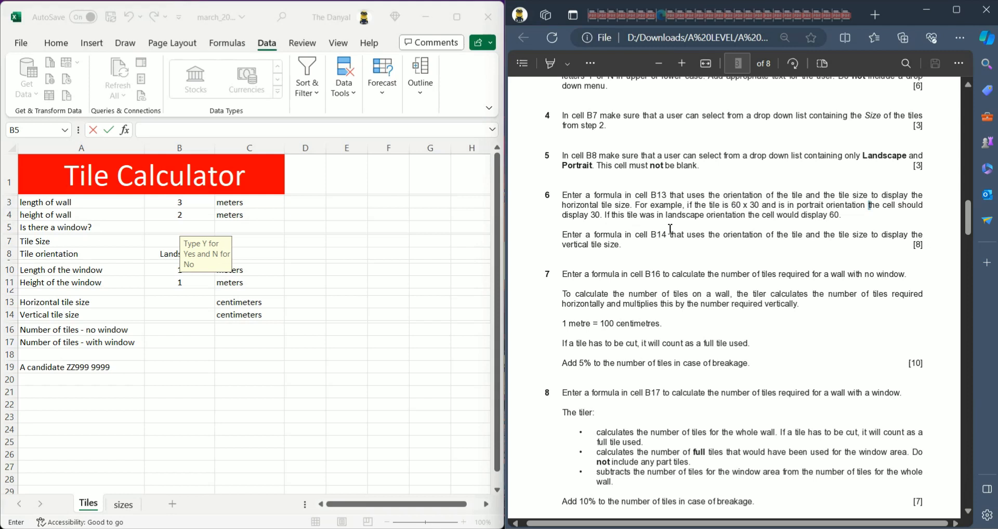
Locate the horizontal and vertical tile size rows in the worksheet and select cell B13.
click(164, 305)
click(164, 305)
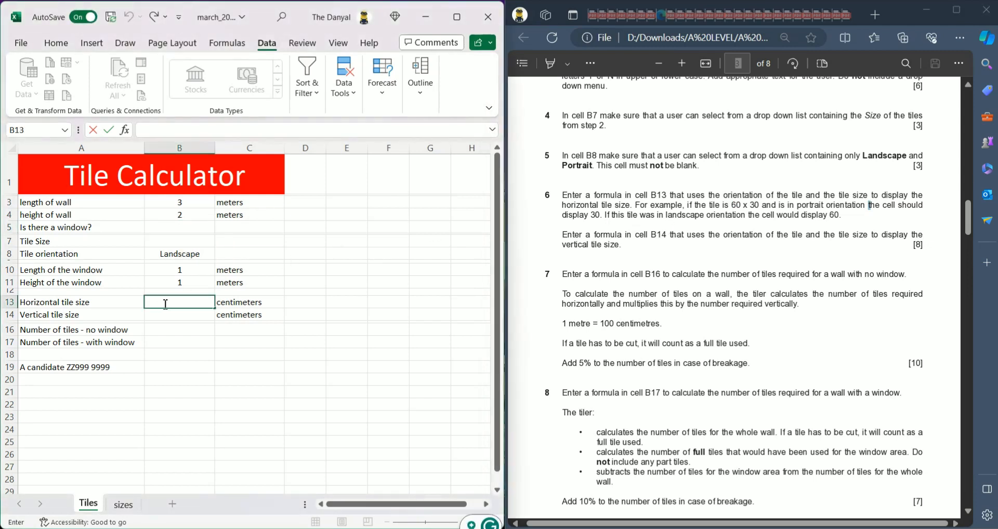
click(47, 316)
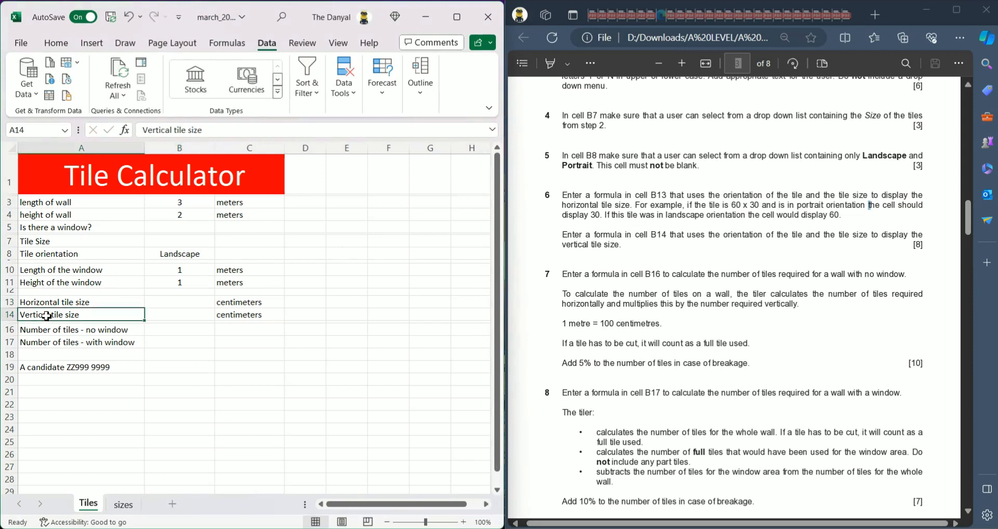
click(169, 304)
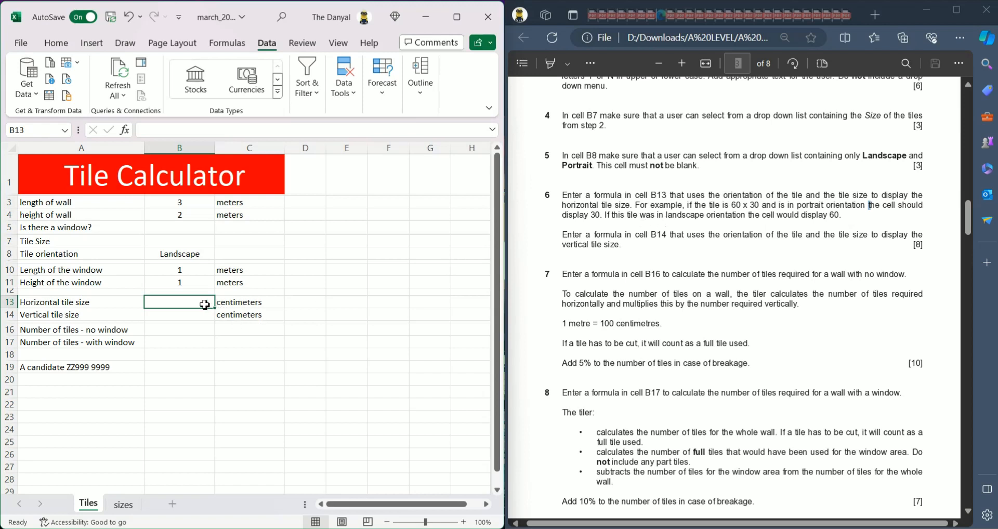
click(982, 205)
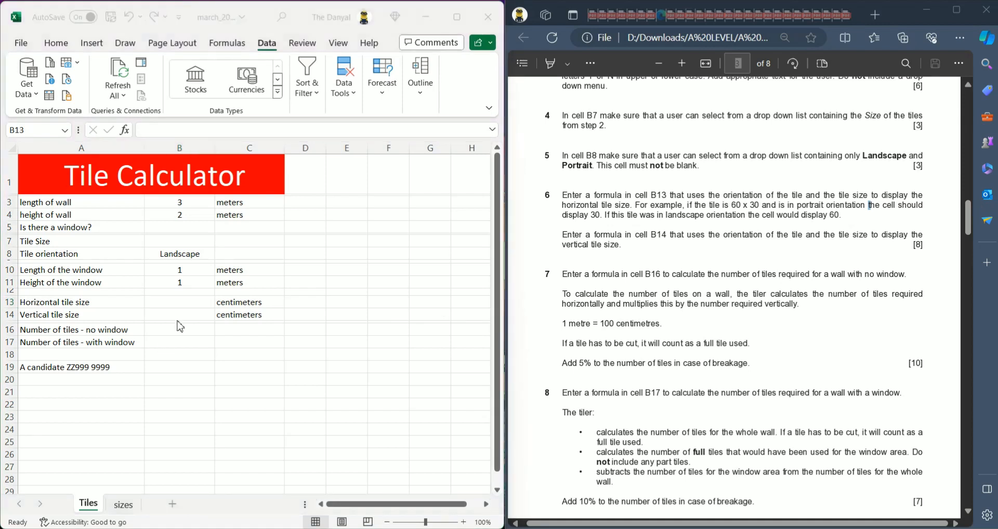
Open the tile orientation drop-down list in cell B8.
click(188, 254)
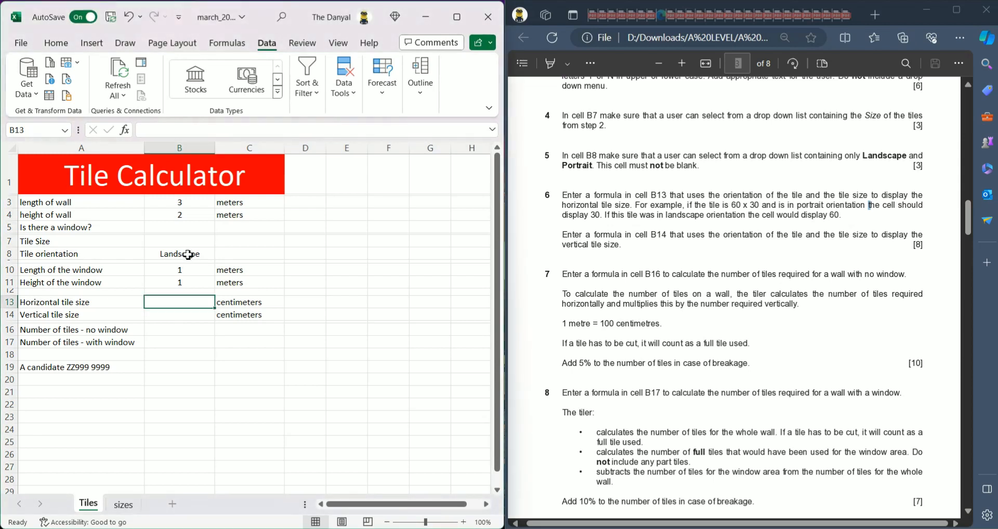
click(187, 254)
click(221, 254)
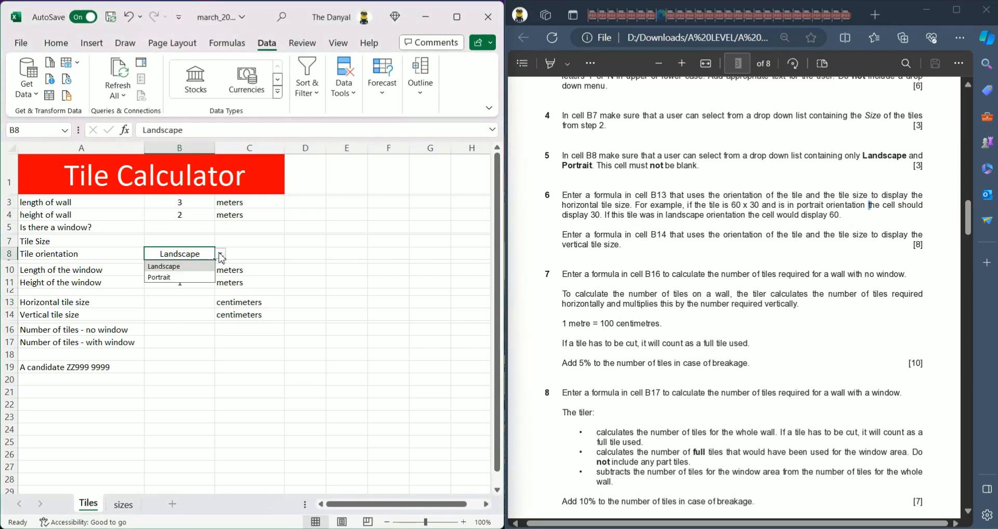
Switch the tile orientation in cell B8 to Portrait and back to Landscape.
click(181, 277)
click(172, 304)
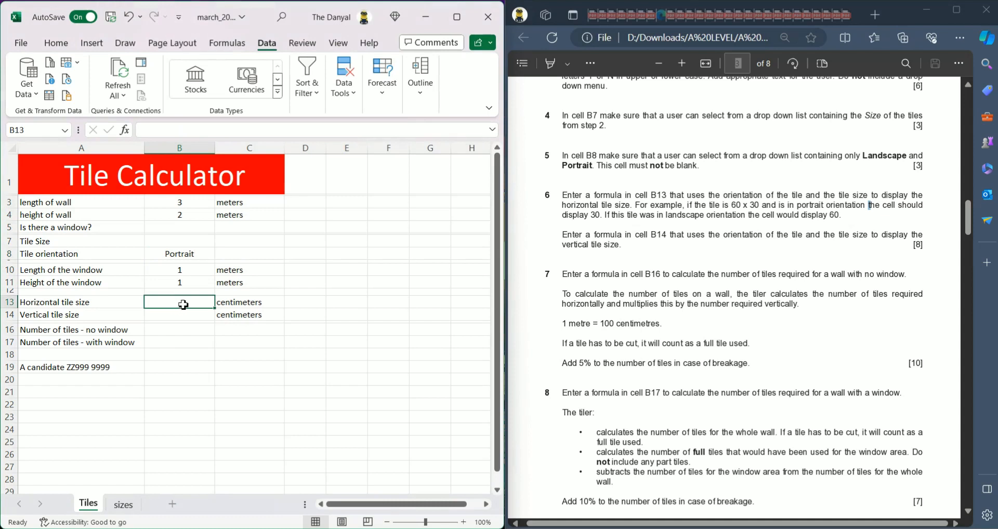
click(209, 256)
click(221, 253)
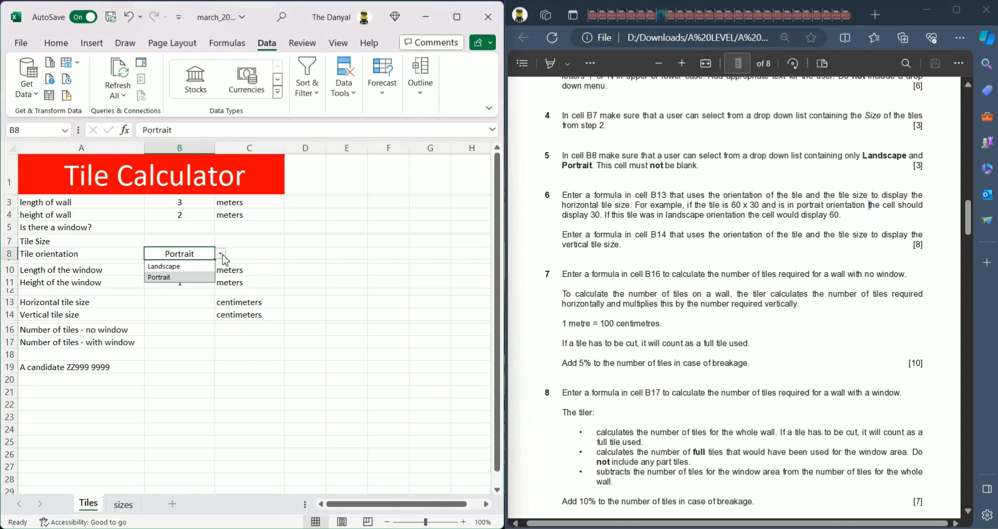
click(167, 266)
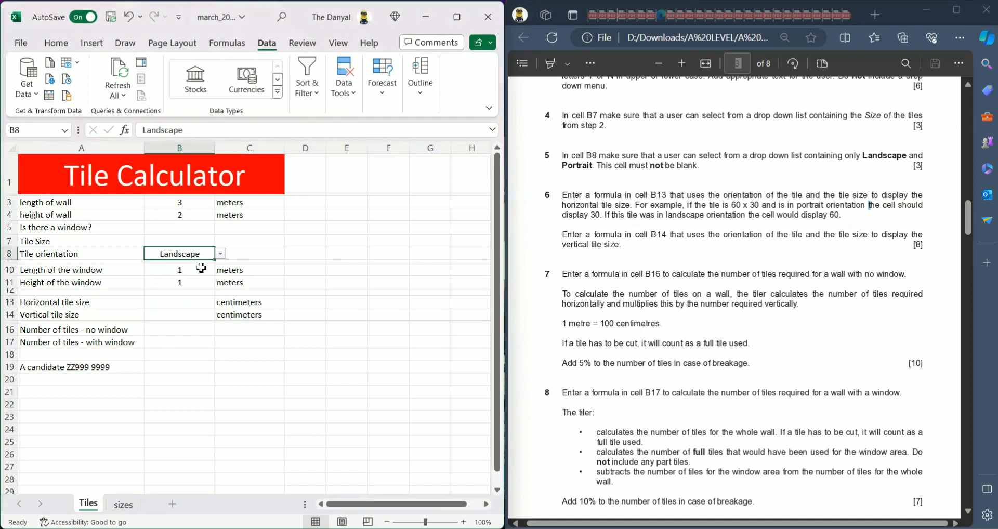
click(170, 302)
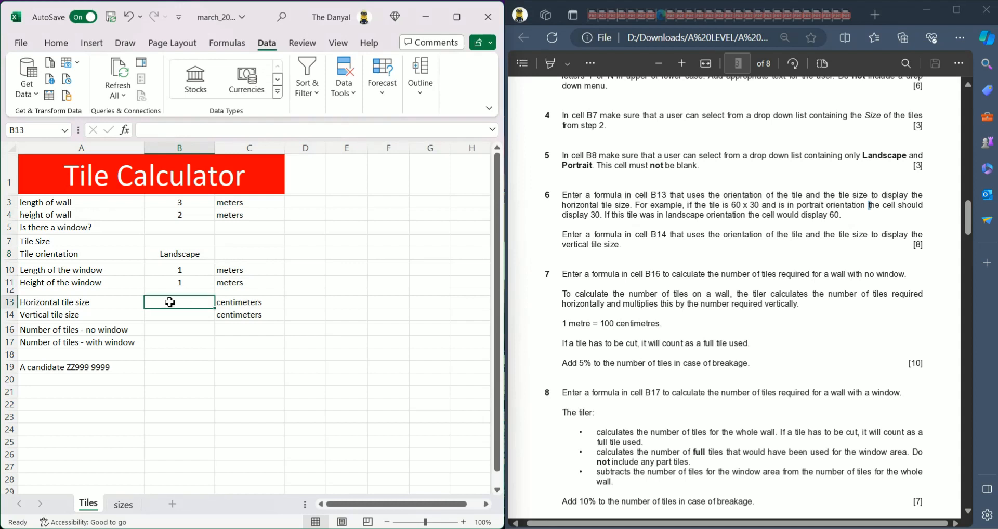
click(182, 255)
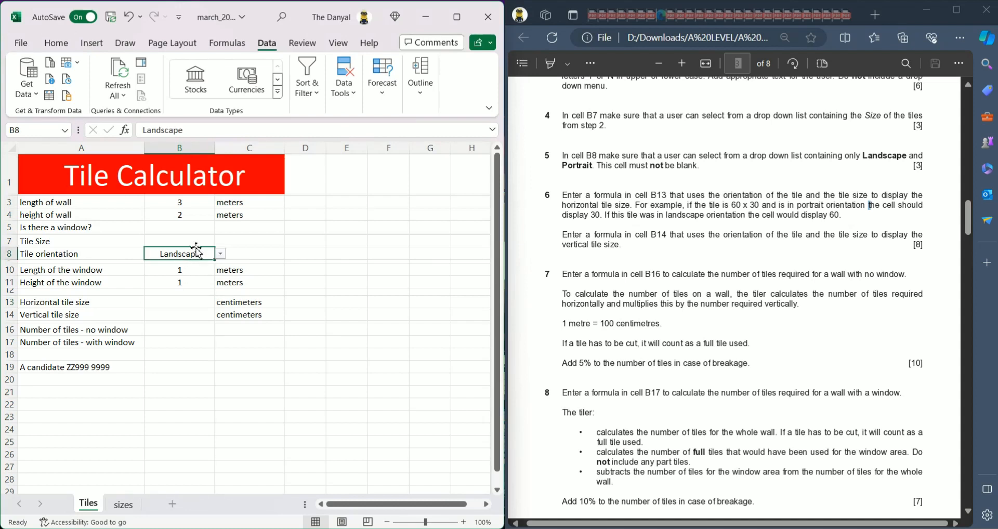
click(177, 306)
click(177, 254)
Start an XLOOKUP formula in the horizontal tile size cell B13 and open its function arguments.
click(166, 306)
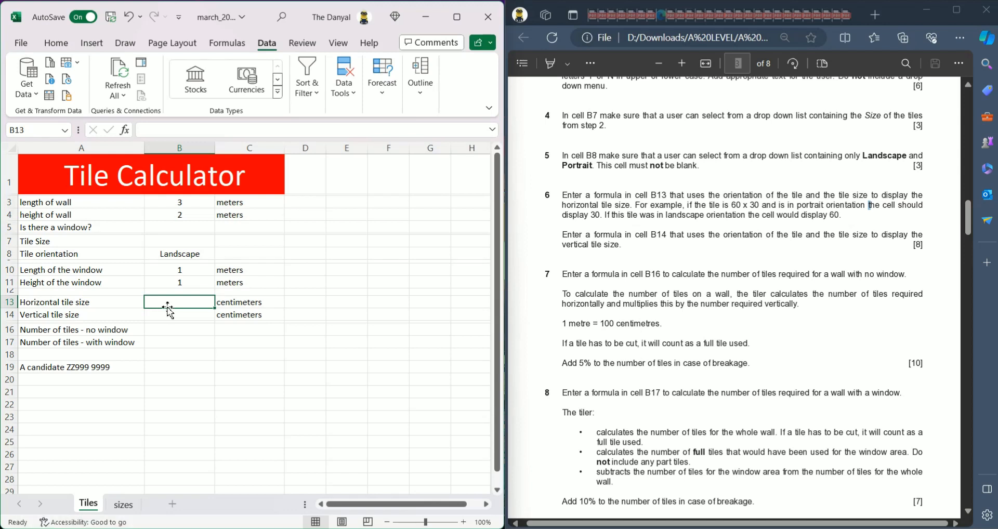
double_click(168, 304)
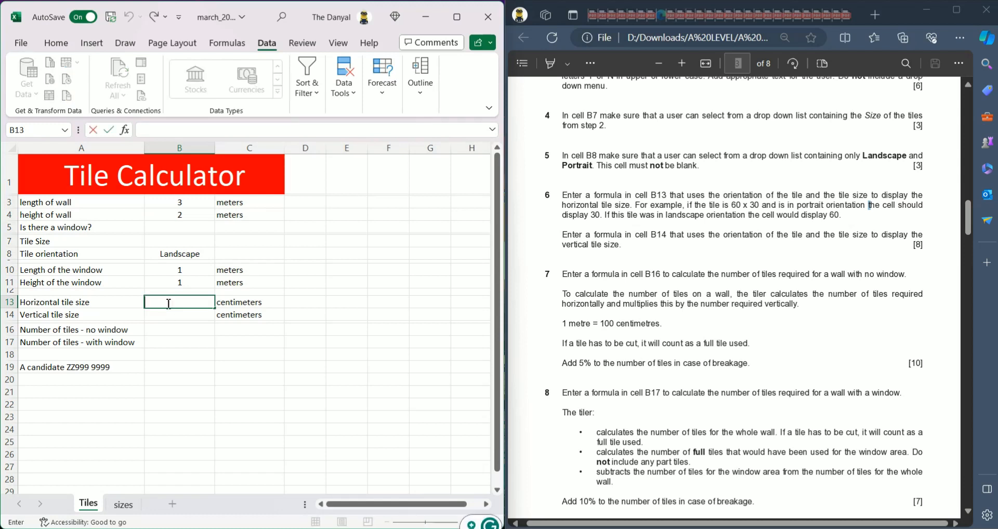
text(=xloo)
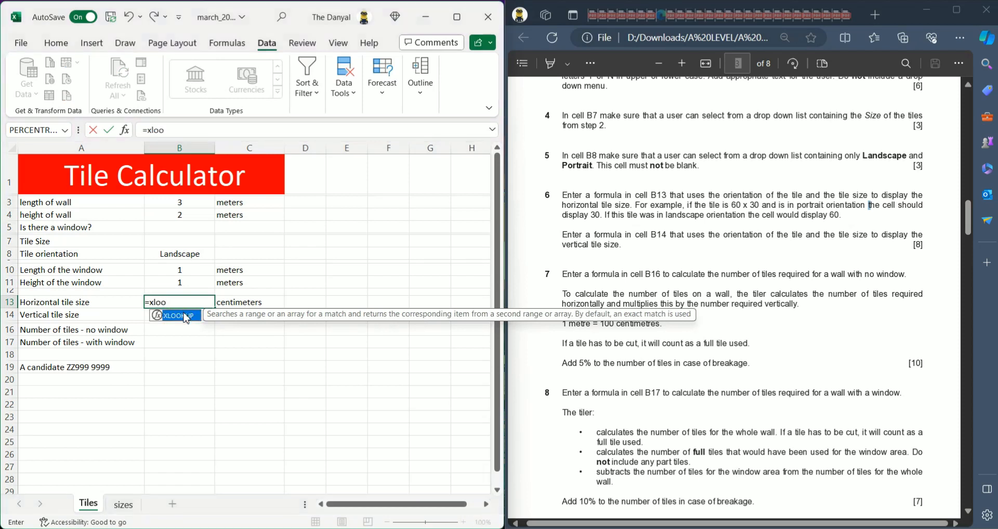
double_click(186, 318)
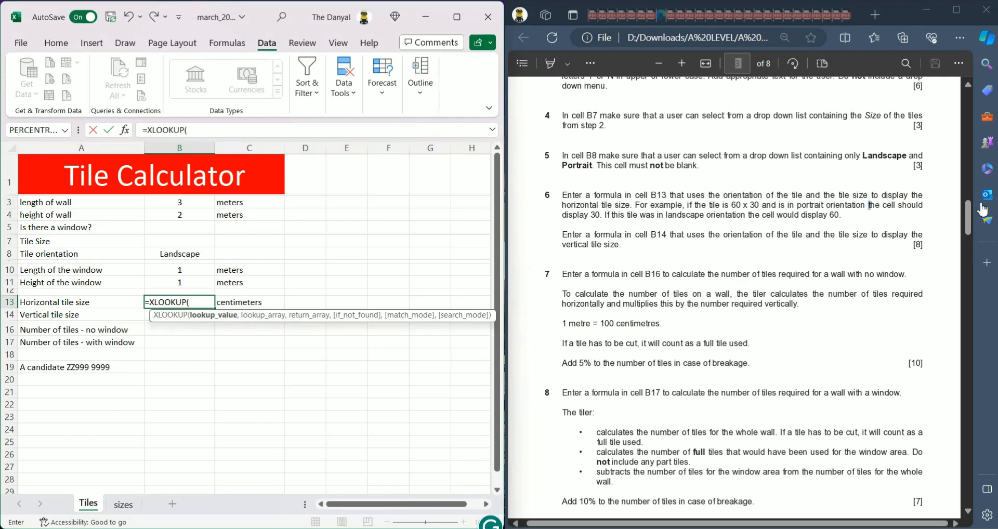
click(125, 130)
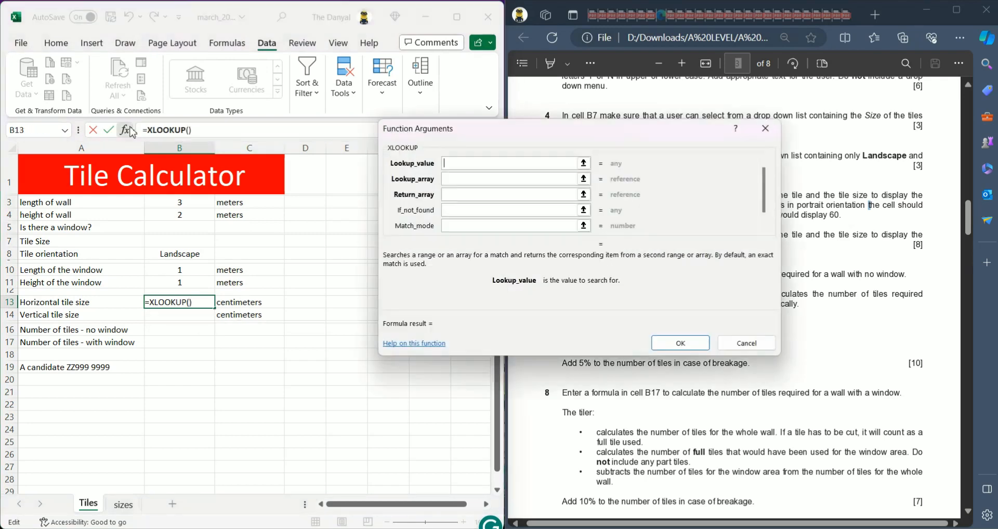
click(988, 202)
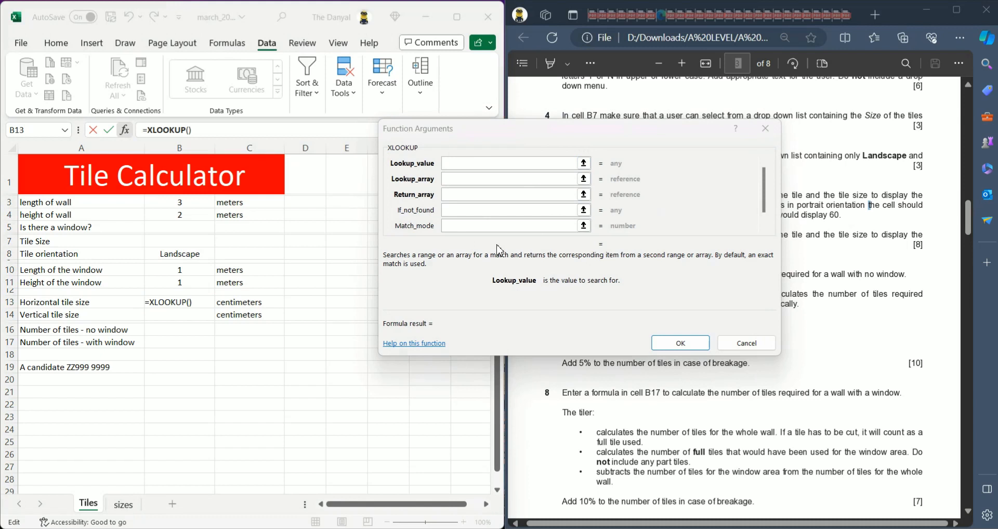
click(505, 164)
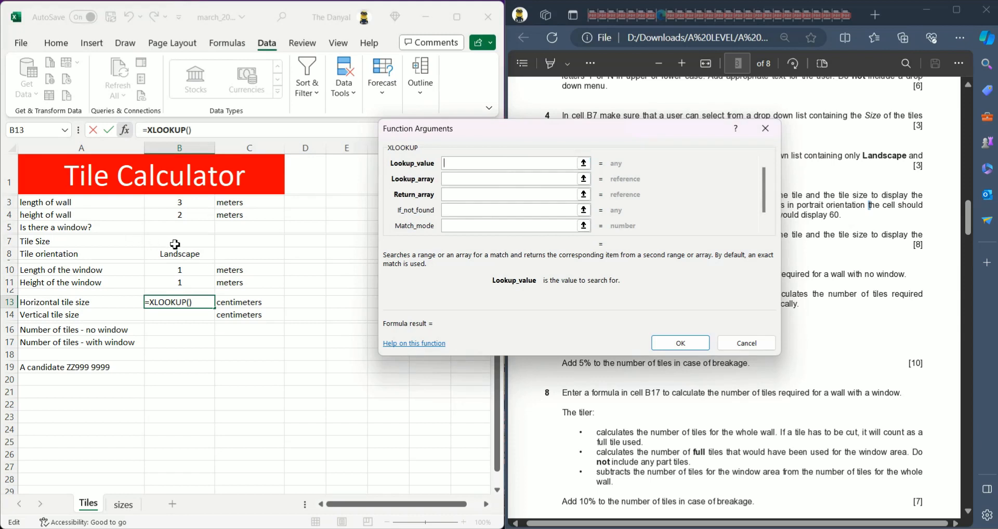
Set the XLOOKUP lookup value to the tile size cell B7.
drag(493, 130, 209, 251)
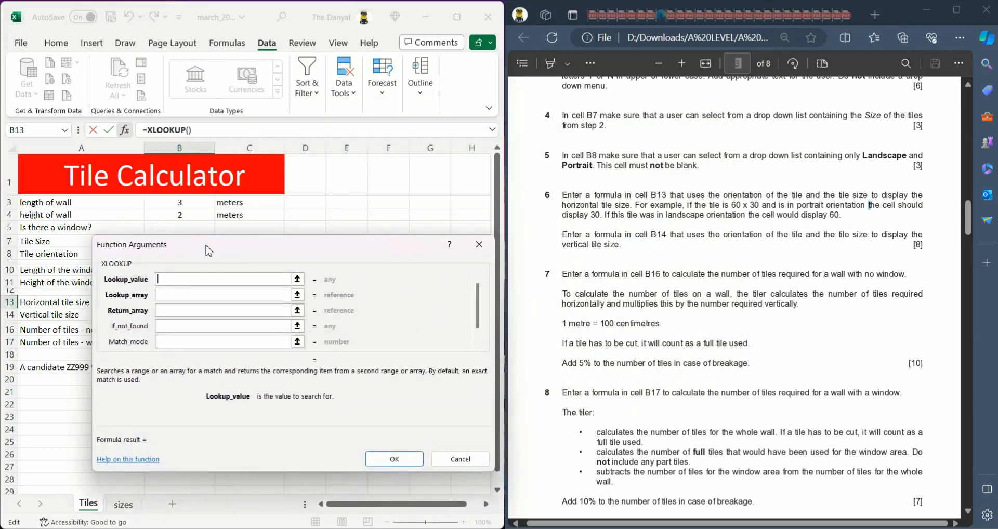
drag(209, 251, 212, 250)
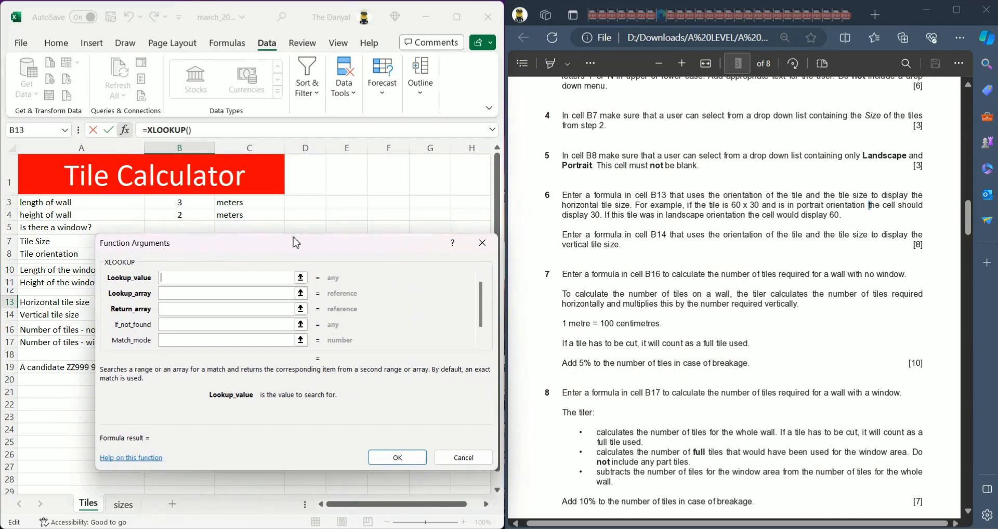
click(826, 197)
drag(825, 196, 682, 207)
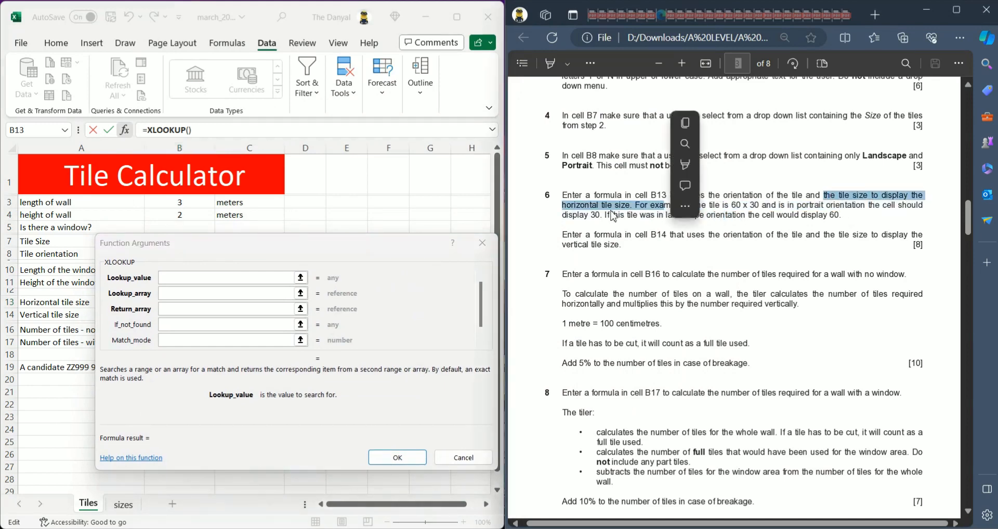
drag(341, 247, 663, 179)
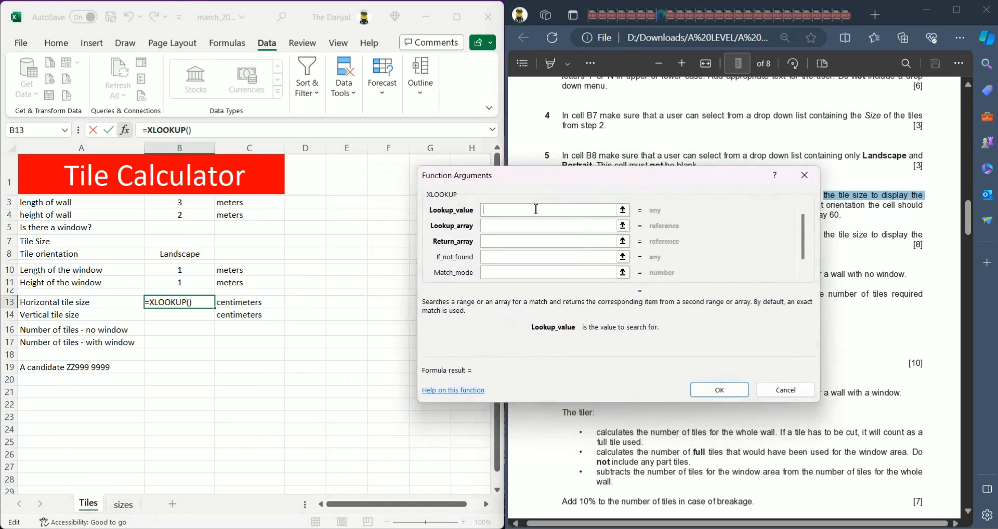
text(b)
key(BackSpace)
text(B7)
click(170, 240)
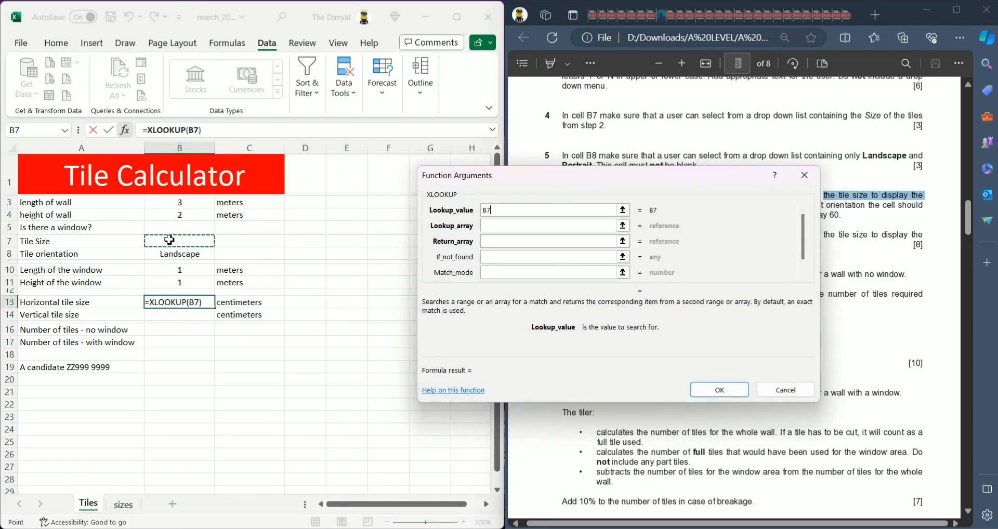
Set the lookup array to the Size values in C2:C24 on the sizes sheet.
click(495, 226)
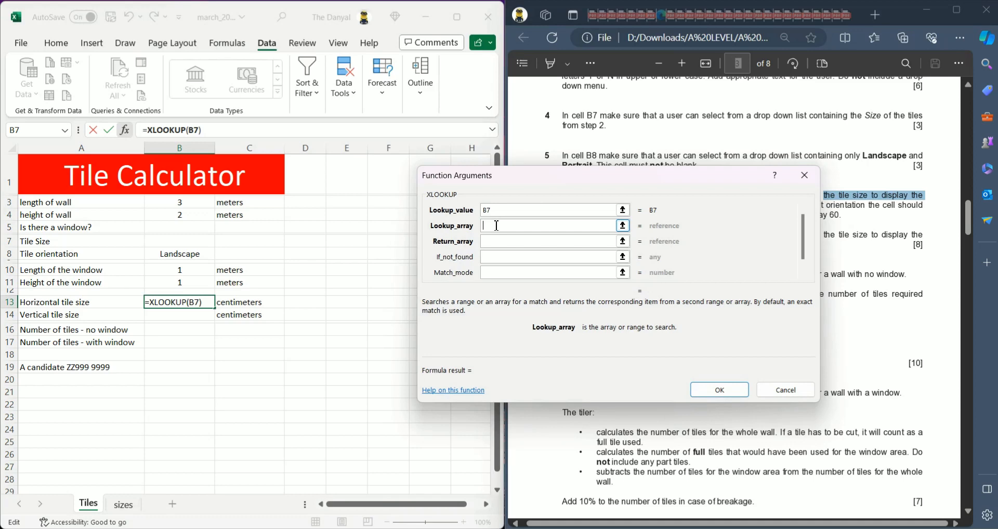
click(984, 208)
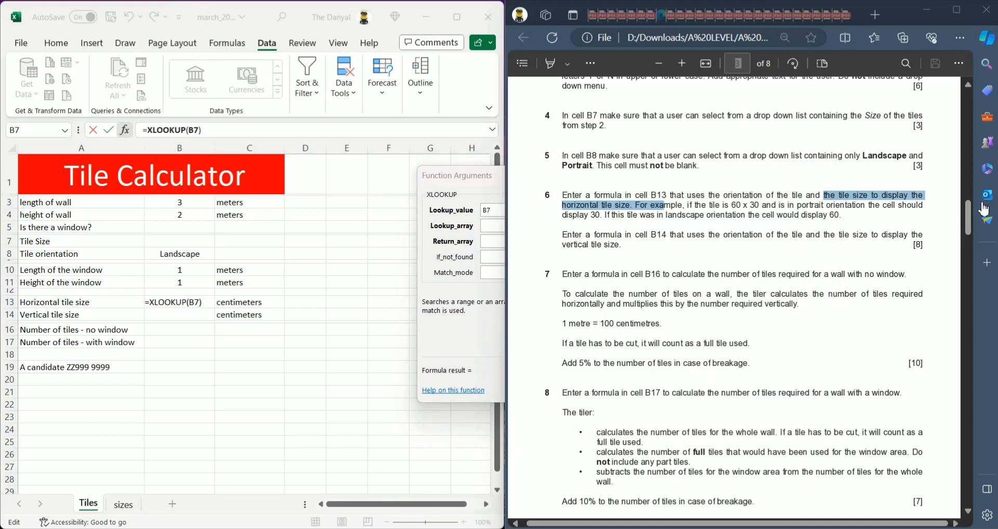
click(451, 323)
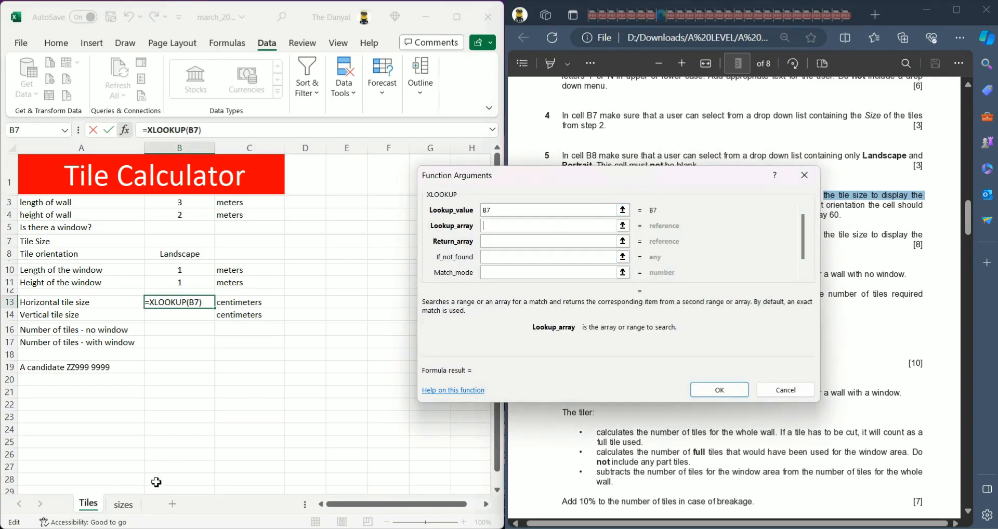
click(133, 507)
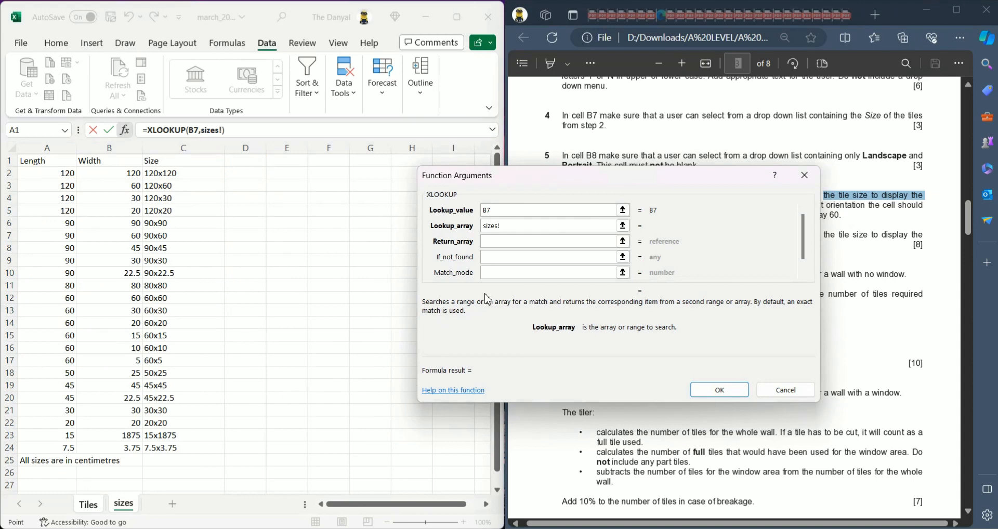
key(BackSpace)
key(BackSpace)
key(BackSpace)
key(BackSpace)
key(BackSpace)
key(BackSpace)
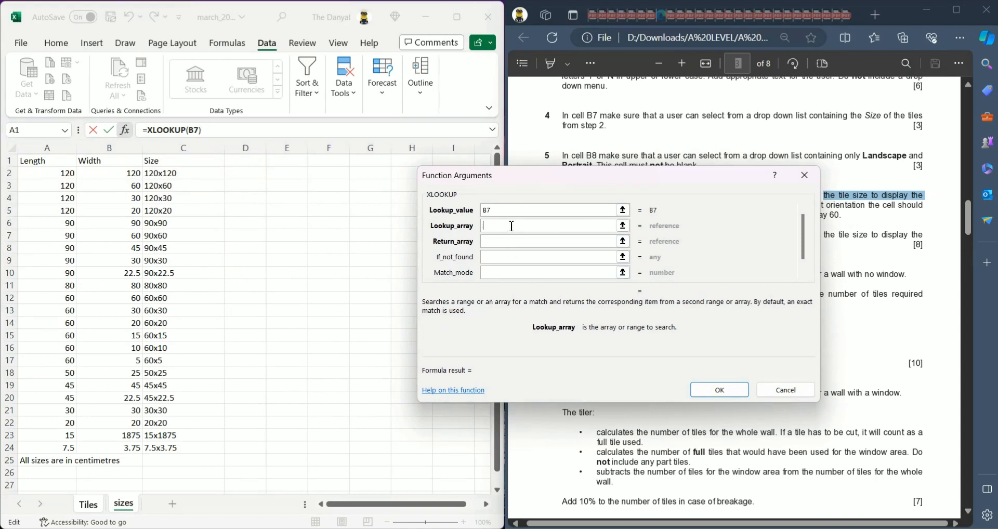
click(978, 203)
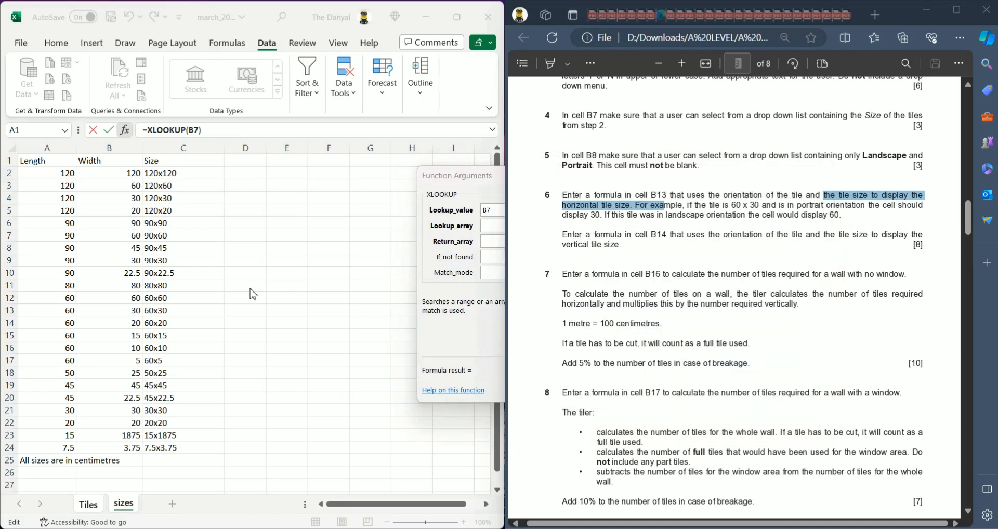
click(159, 175)
click(160, 175)
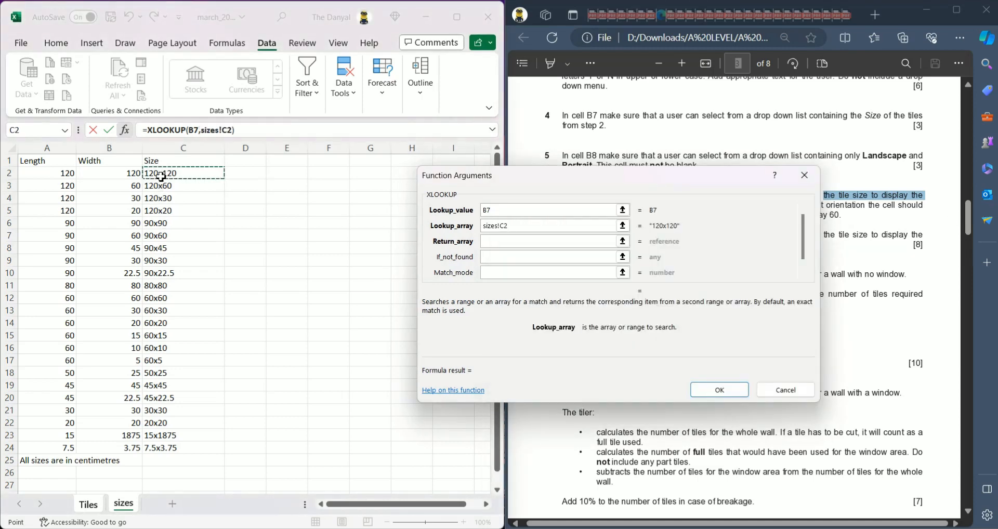
shift+click(205, 448)
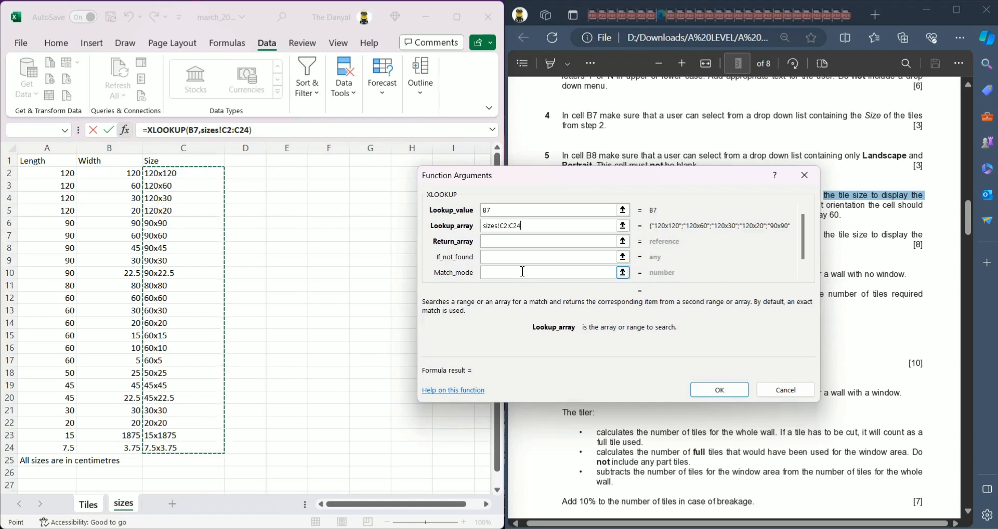
Begin the return array with an IF function testing whether B8 equals "Portrait".
click(525, 241)
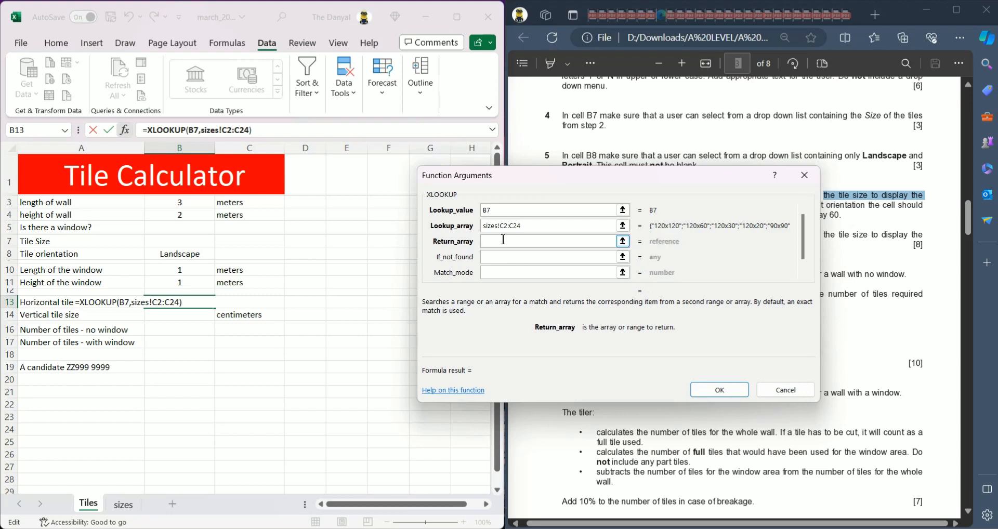
text(IF()
click(970, 201)
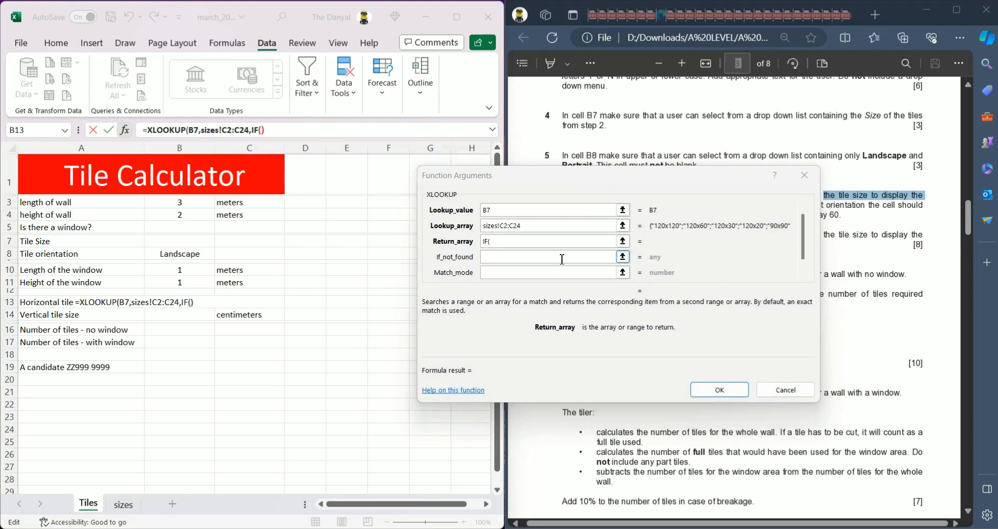
click(547, 243)
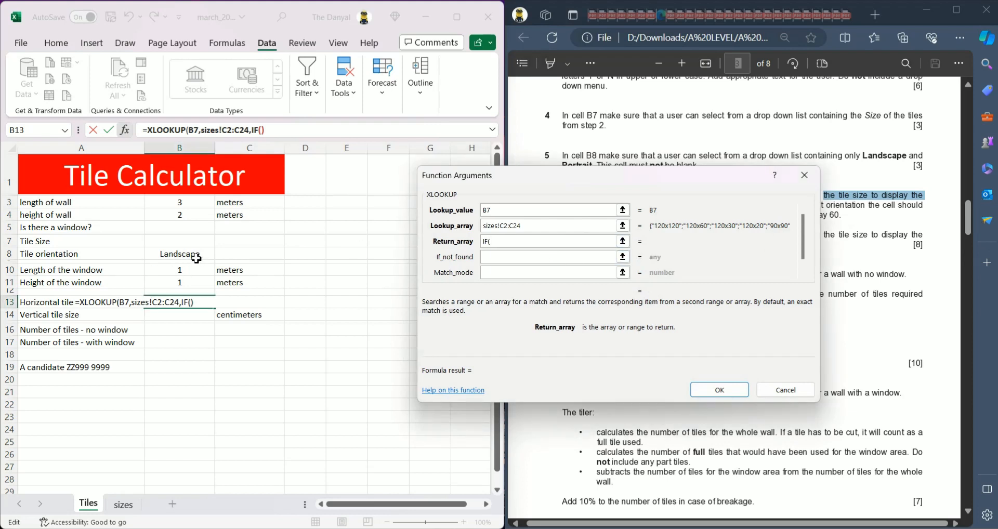
text(B8=)
drag(572, 180, 266, 174)
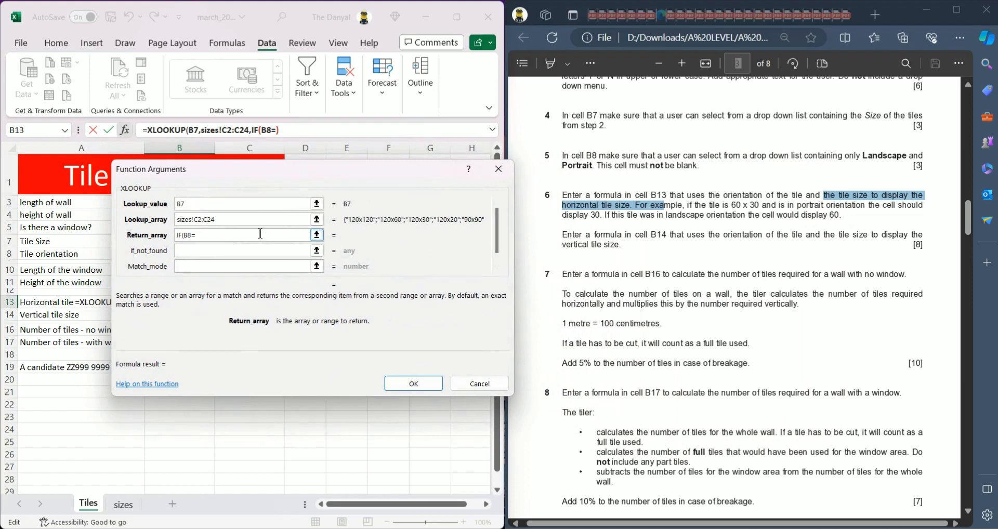
text(PORTRAIT)
key(BackSpace)
key(BackSpace)
key(BackSpace)
key(BackSpace)
key(BackSpace)
key(BackSpace)
key(BackSpace)
text(ortrai)
text(t",)
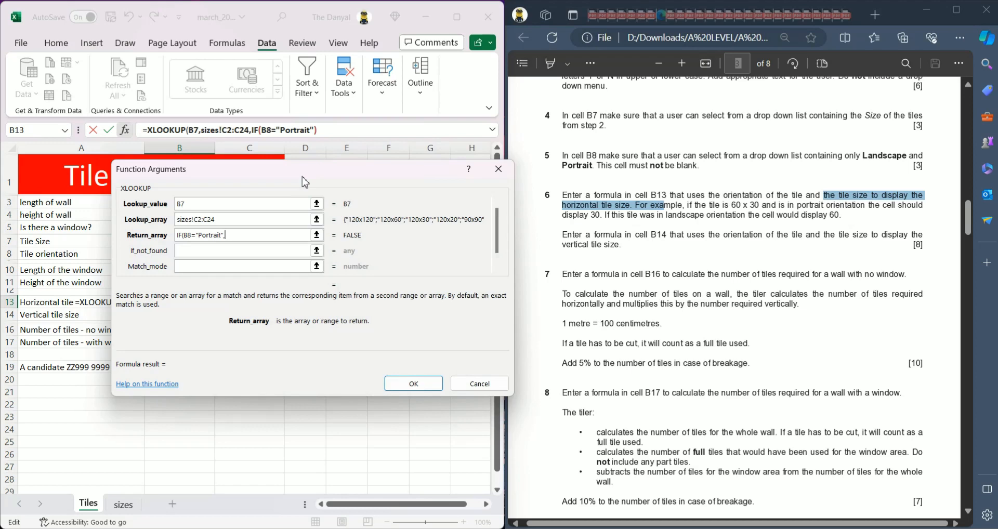
Add the Width values in B2:B24 on the sizes sheet as the IF function's value for Portrait.
drag(305, 182, 491, 153)
click(123, 505)
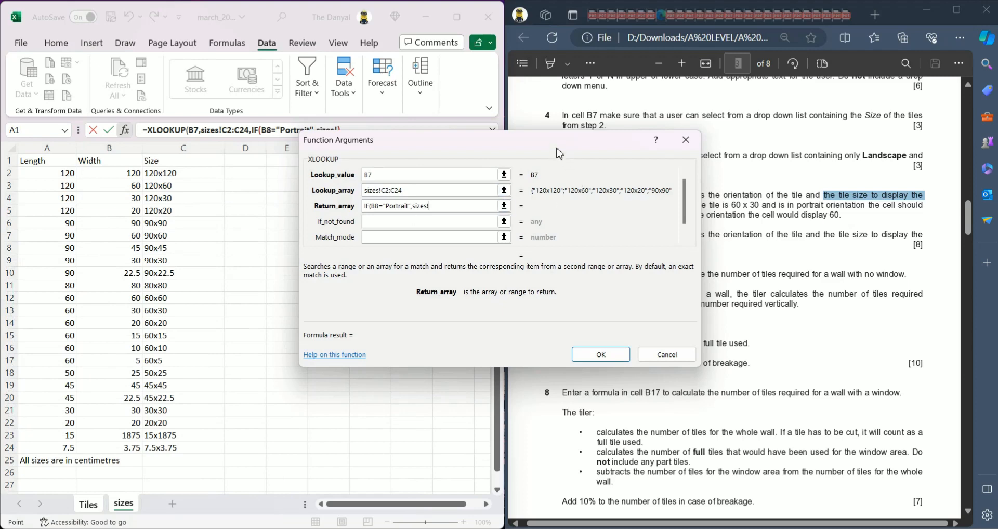
drag(554, 149, 375, 183)
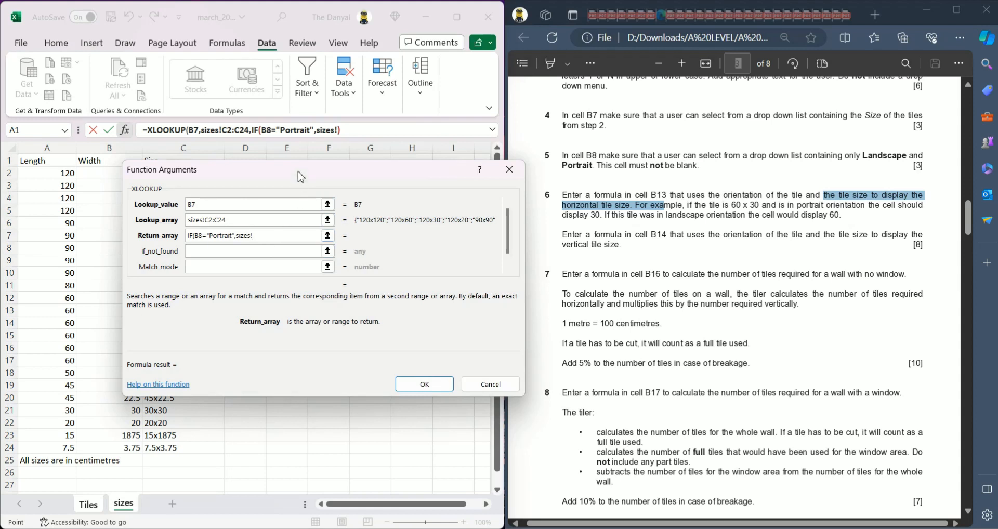
drag(300, 177, 458, 157)
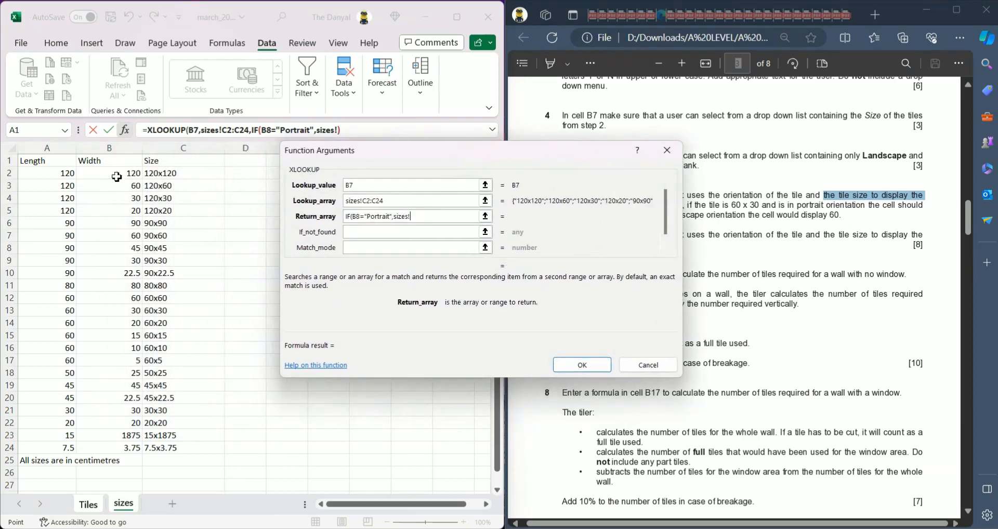
click(117, 177)
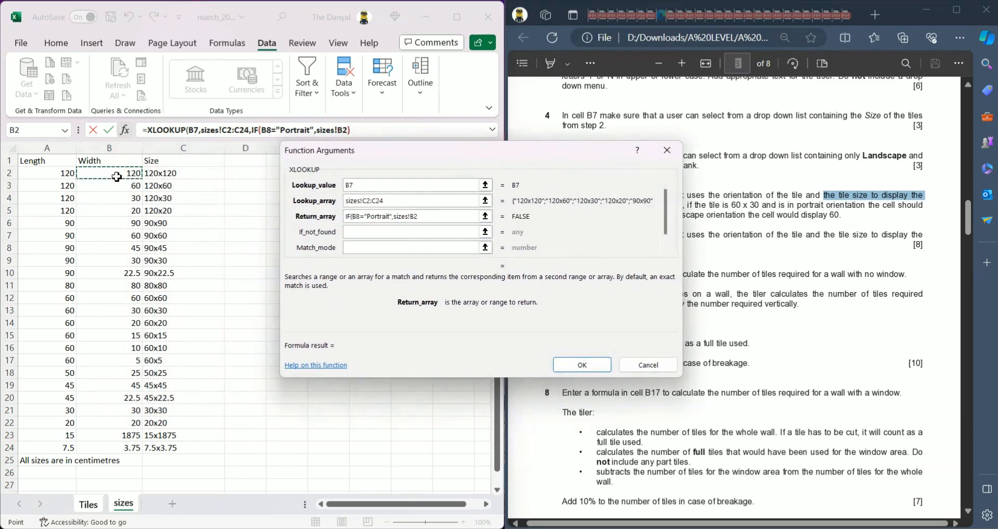
shift+click(127, 449)
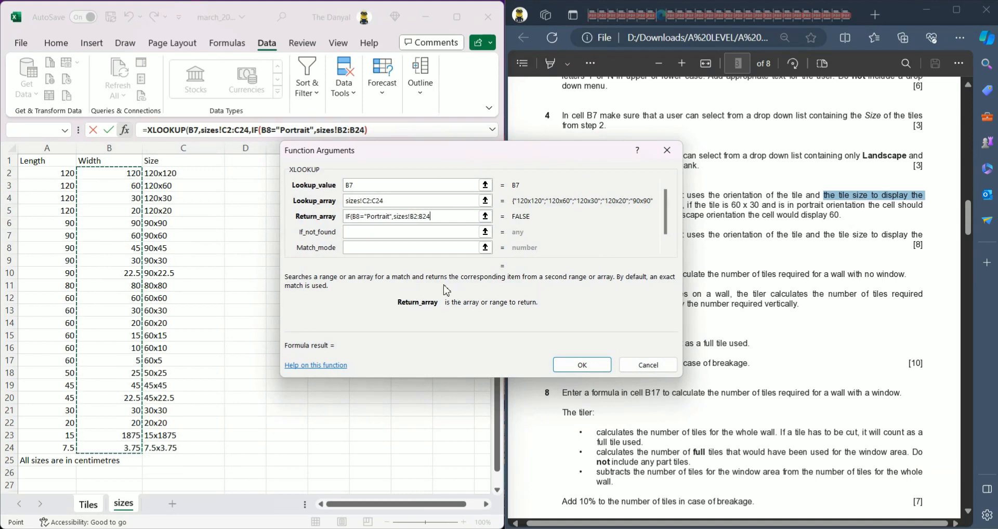
Add the Length values in A2:A24 on the sizes sheet as the IF function's otherwise value and complete the XLOOKUP formula.
click(979, 208)
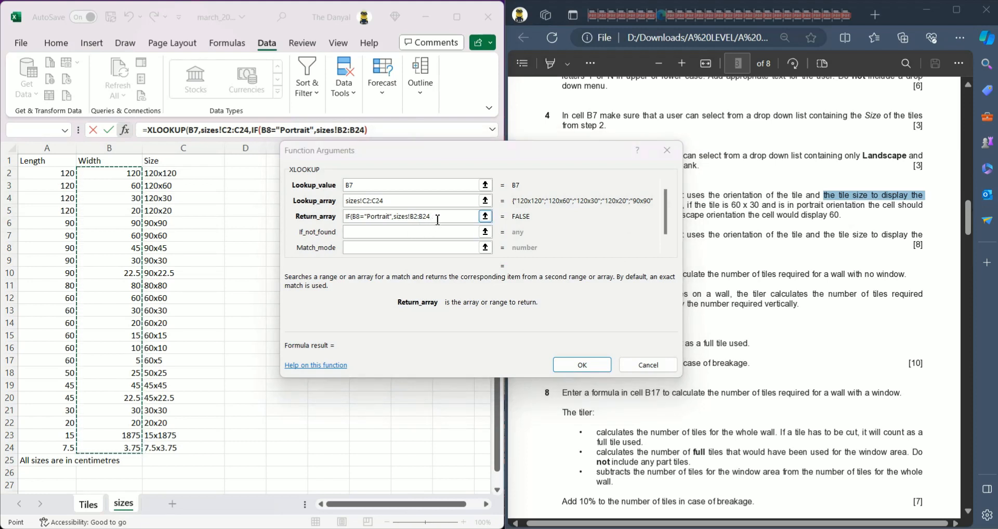
click(438, 220)
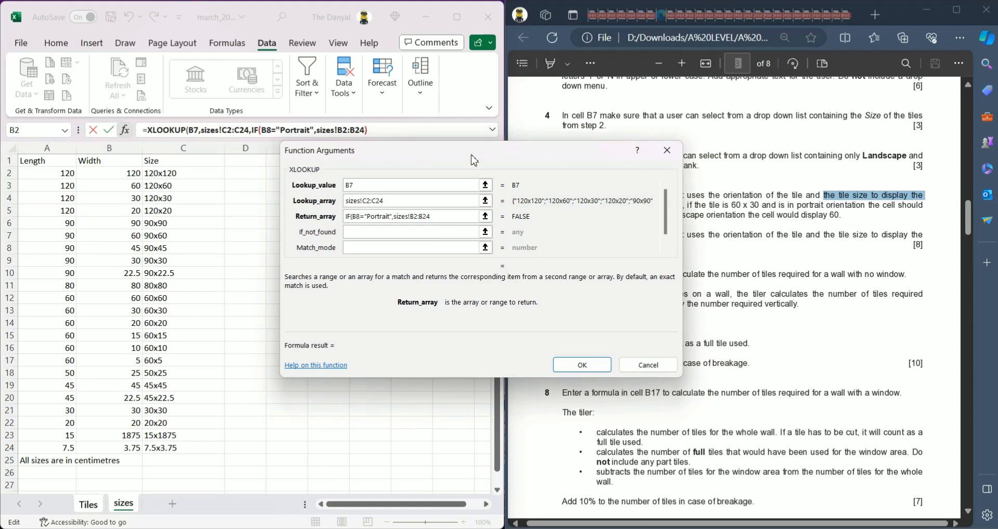
drag(473, 160, 453, 159)
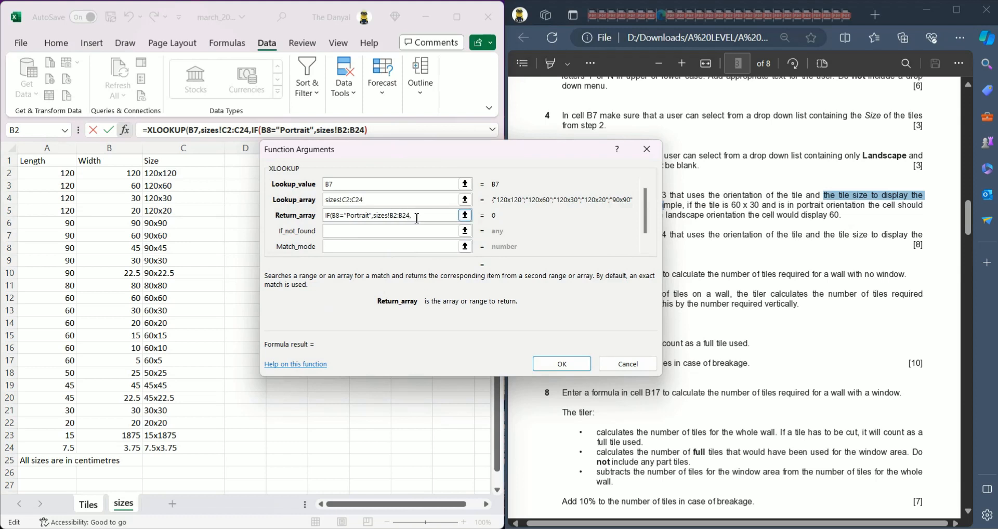
click(59, 175)
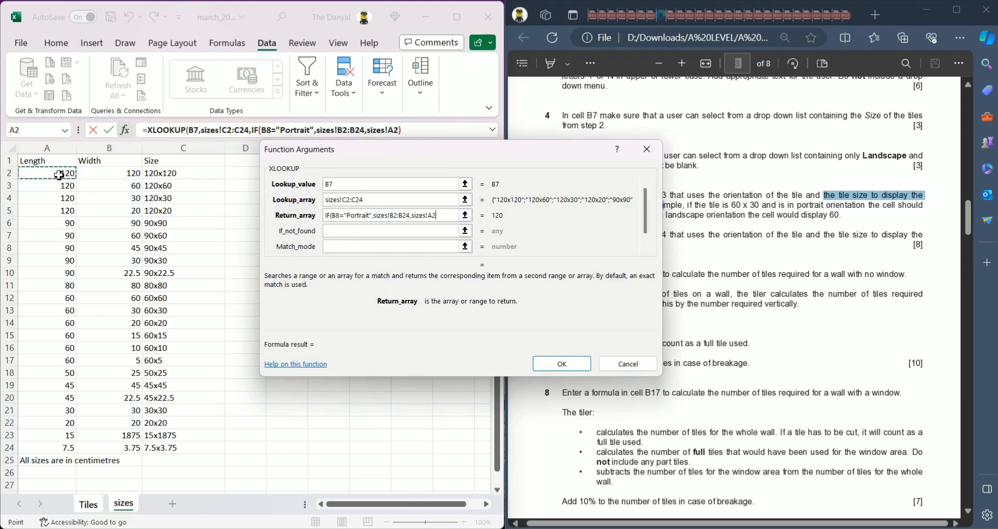
drag(59, 176, 68, 448)
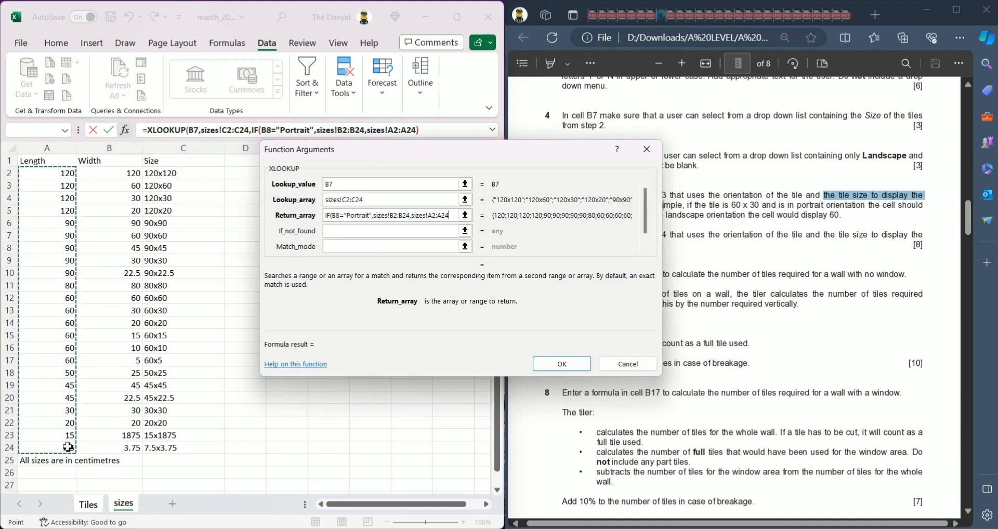
text())
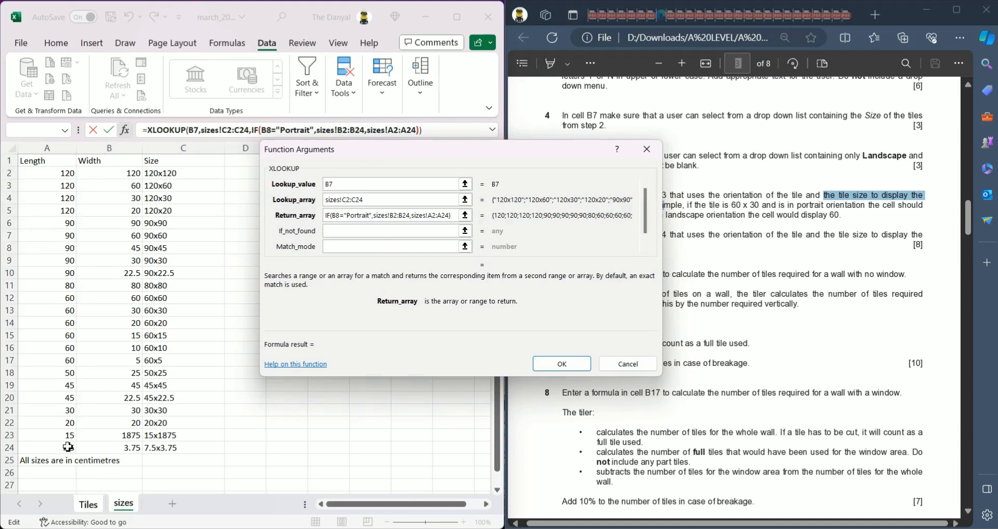
click(550, 365)
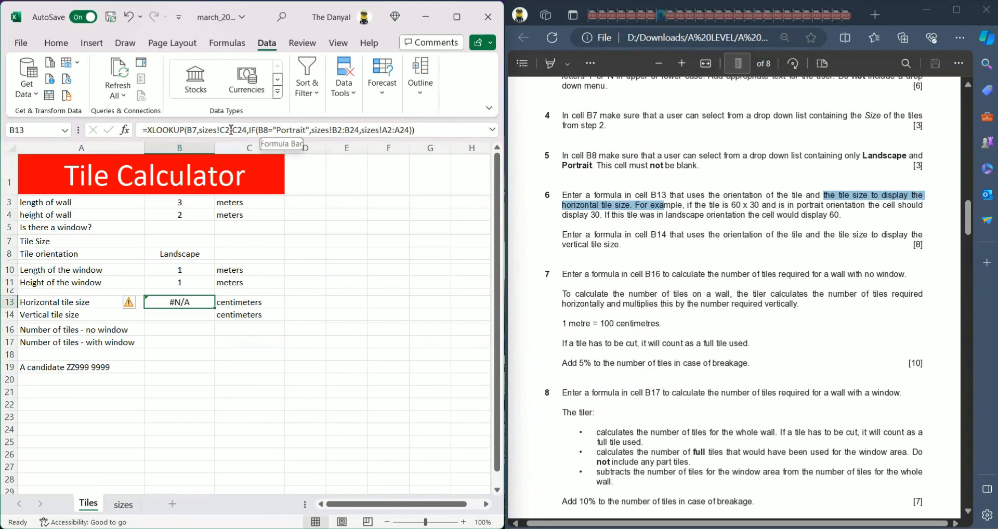
Edit the lookup array in B13's formula to use the absolute cell references $C$2:$C$24 and try to enter the formula.
drag(149, 130, 421, 133)
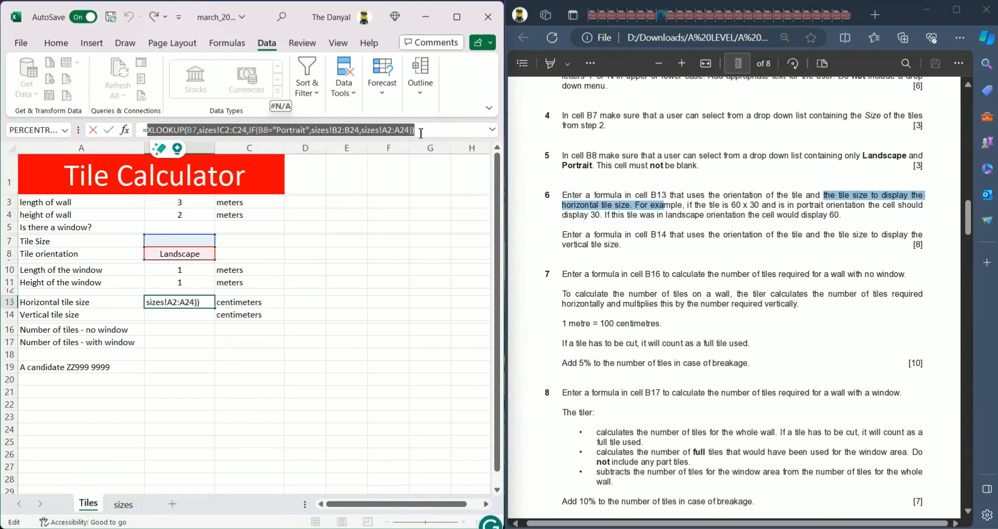
click(224, 131)
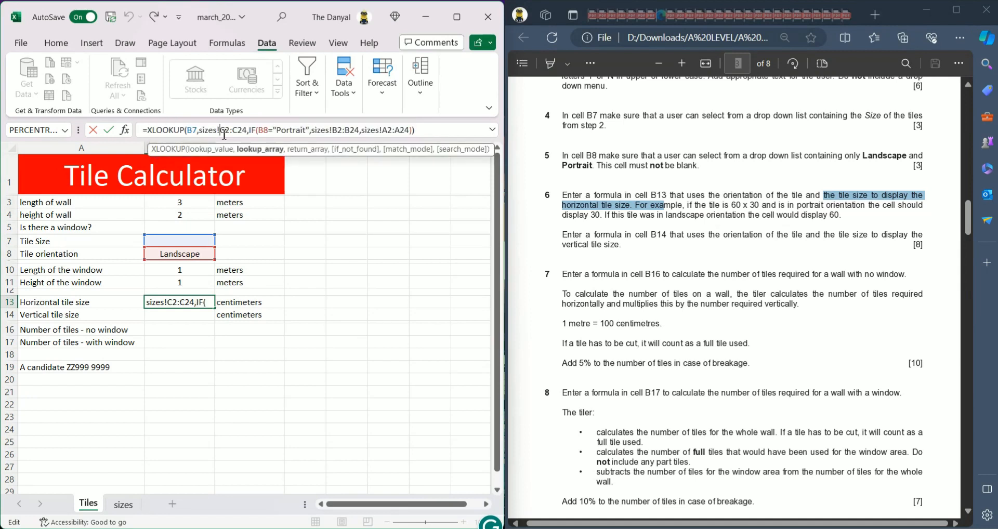
text(S)
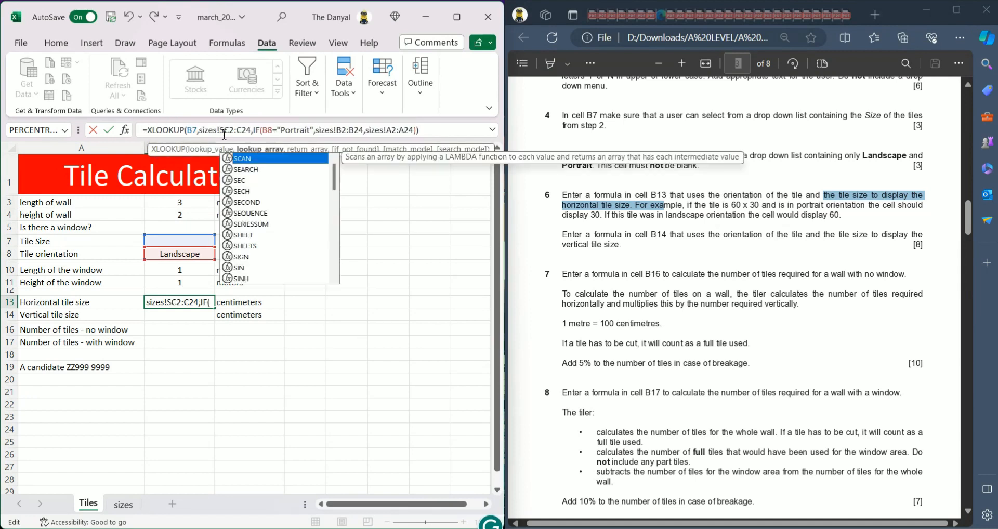
key(BackSpace)
key(BackSpace)
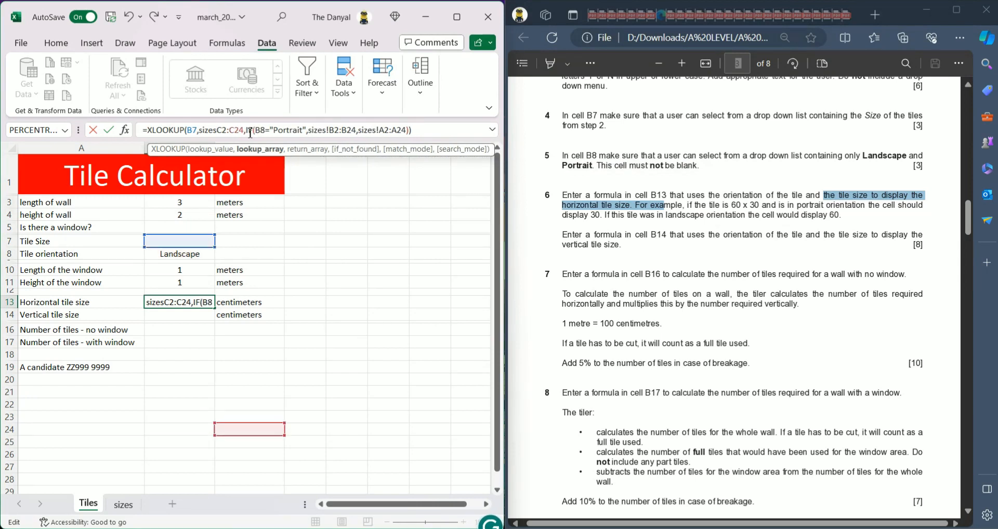
text($C)
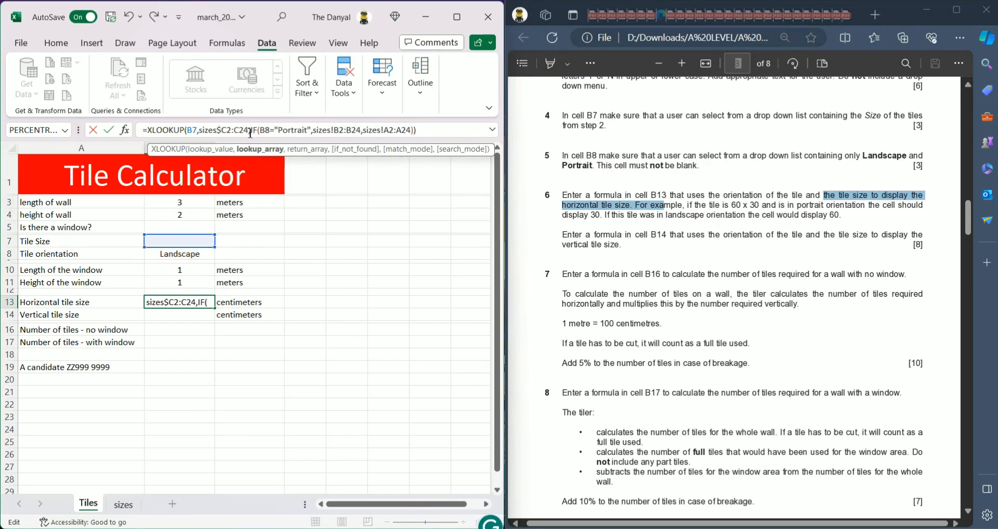
text($2:)
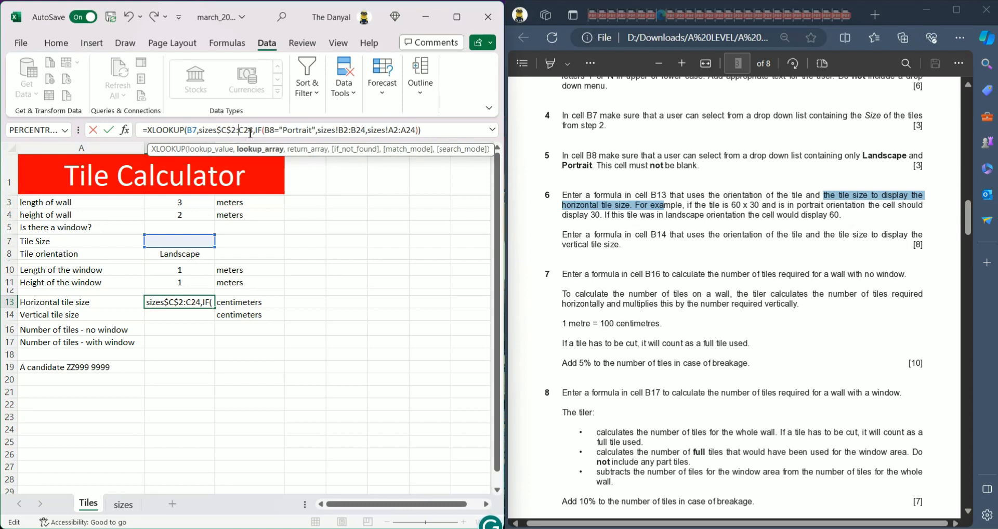
text($C)
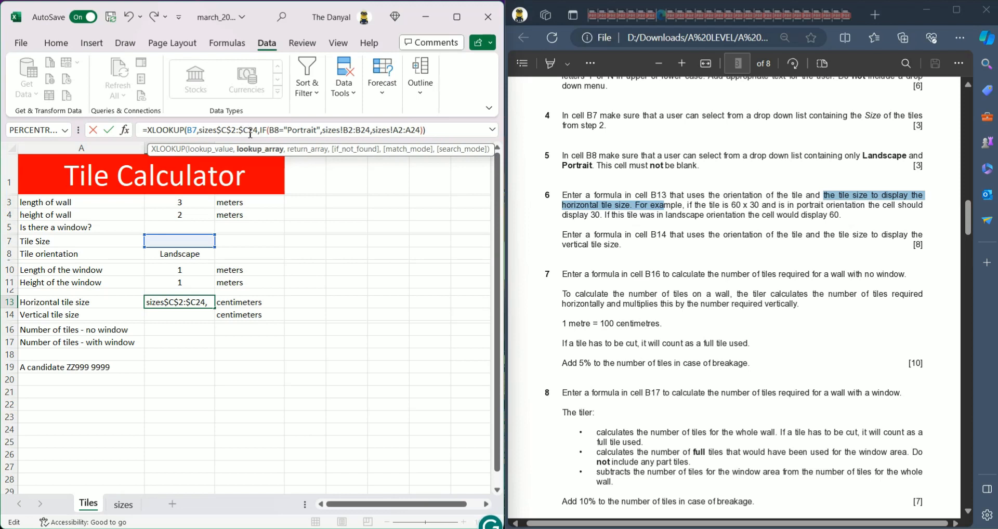
text($)
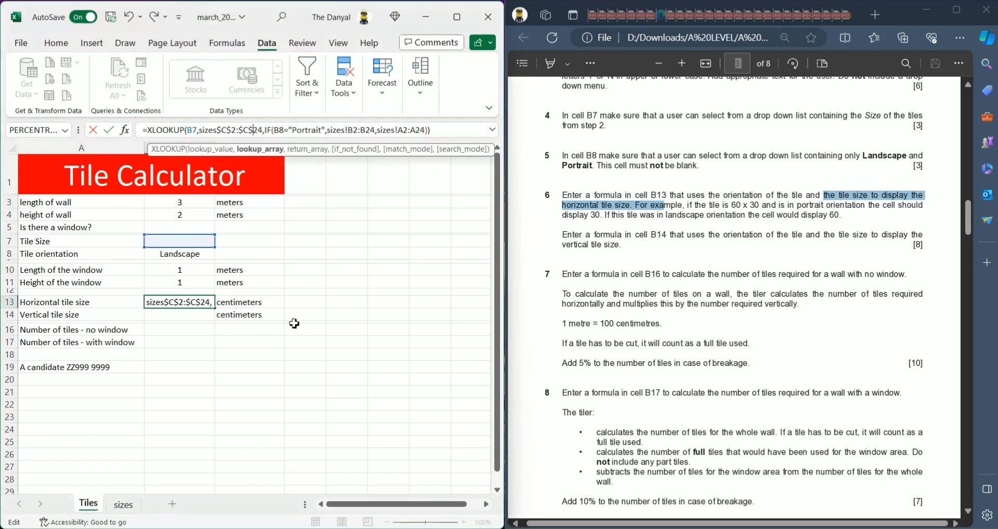
click(192, 330)
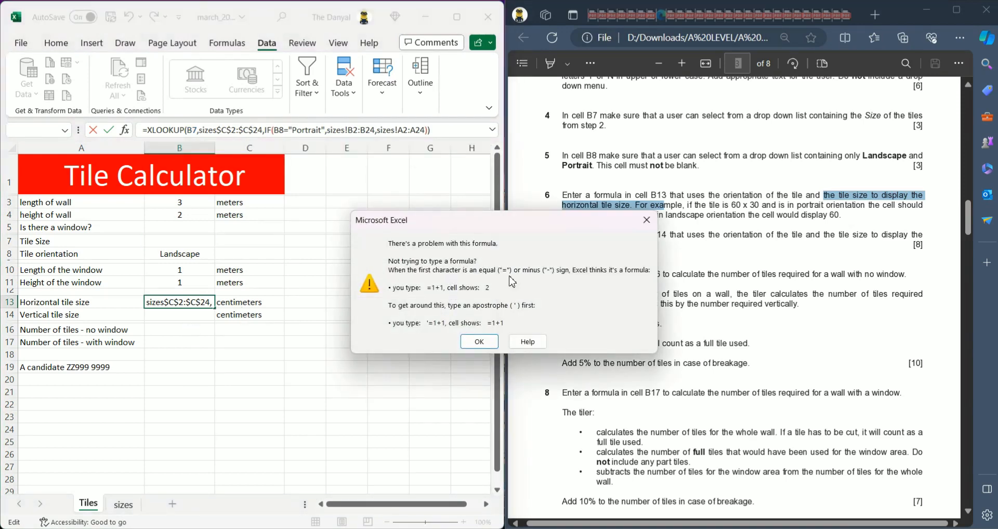
click(479, 342)
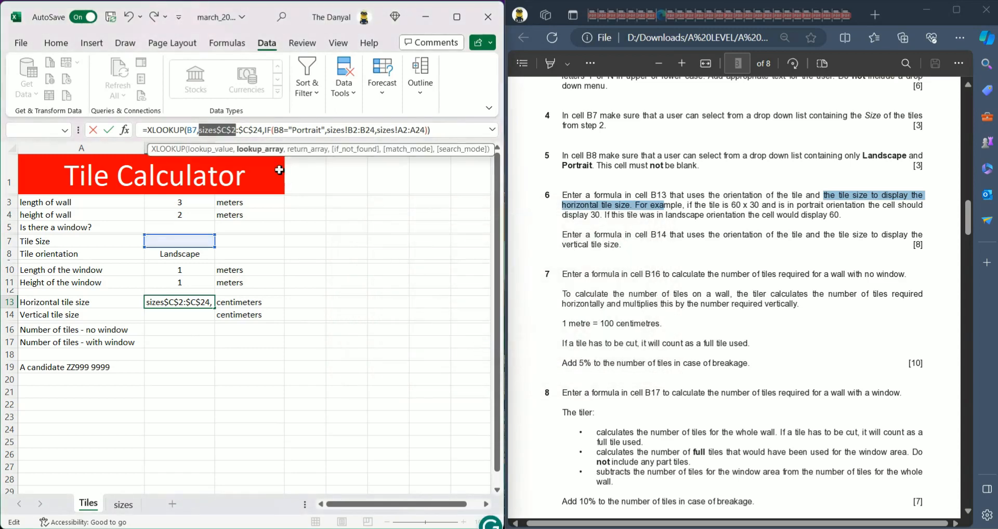
Correct the lookup array in B13 to sizes!$C$2:$C$24 by restoring the exclamation mark after the sheet name, and enter the formula.
click(264, 130)
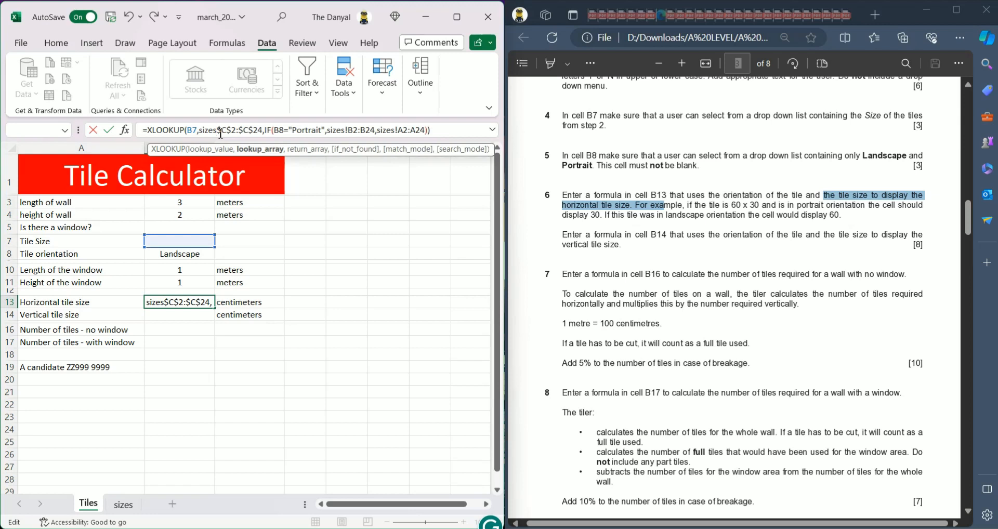
text(!)
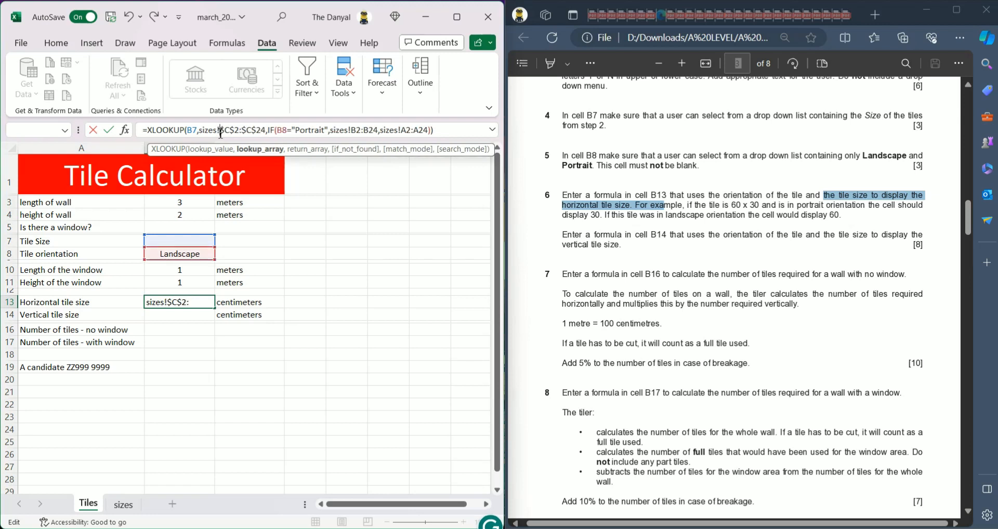
click(281, 227)
click(330, 213)
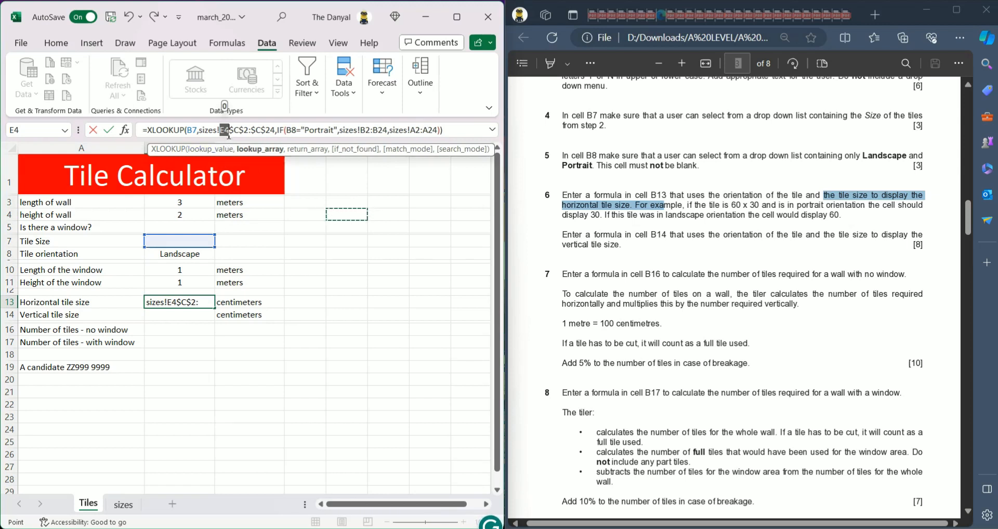
click(229, 131)
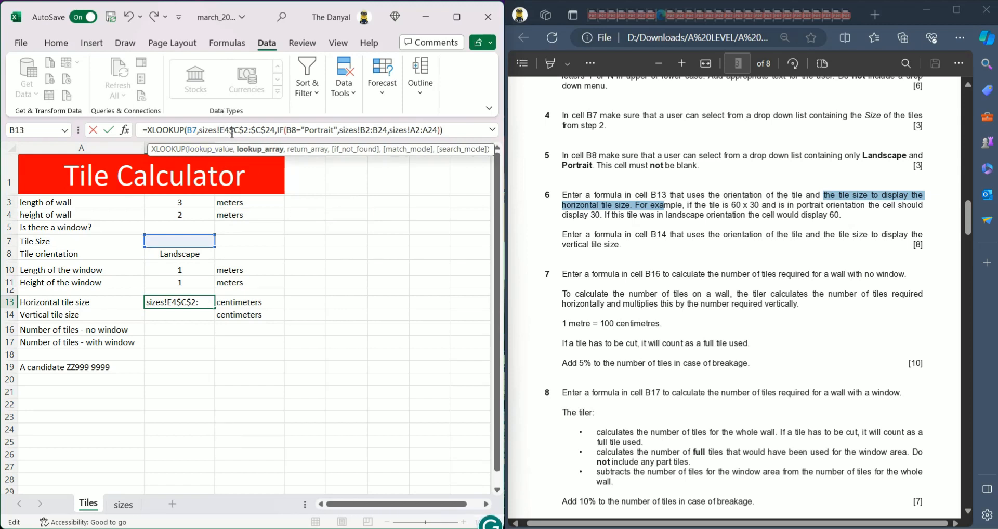
key(BackSpace)
key(BackSpace)
click(445, 134)
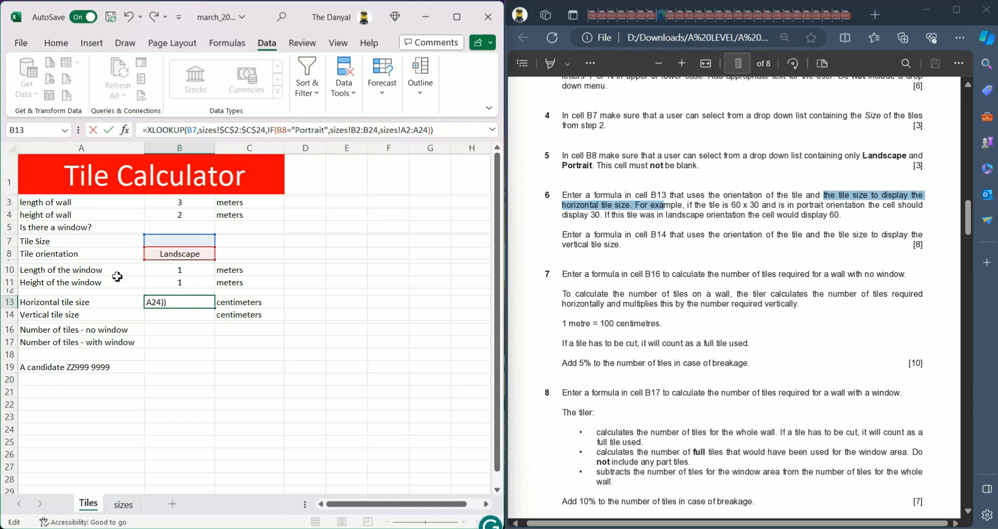
click(219, 130)
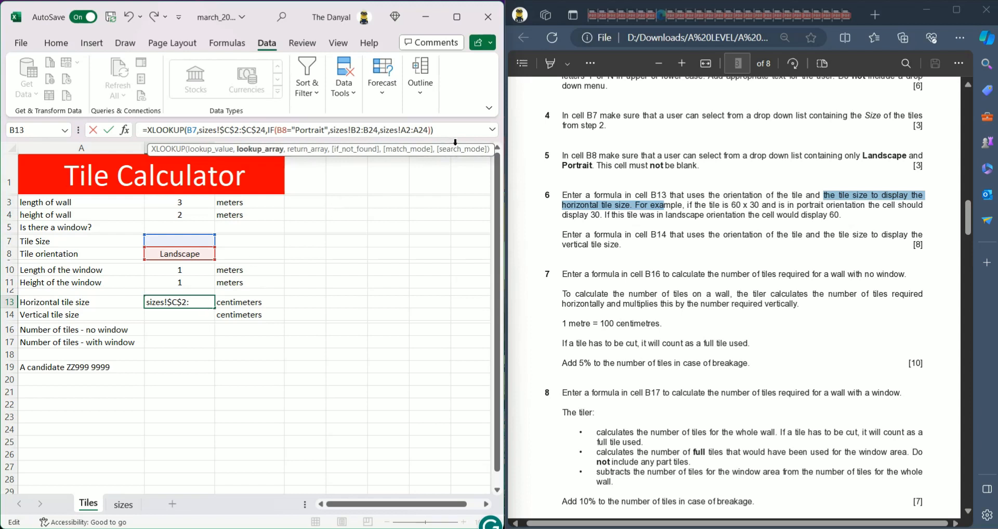
key(End)
click(978, 204)
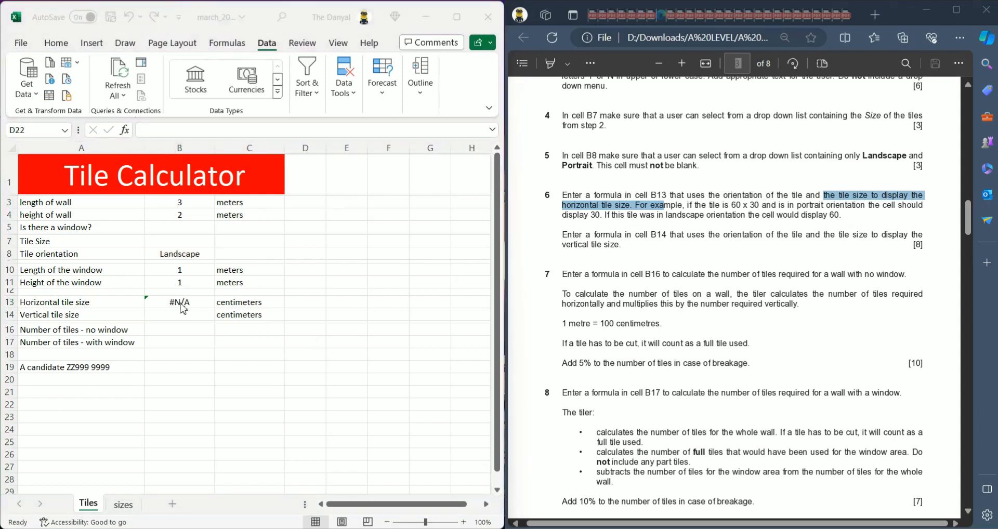
Examine the error-checking options for the horizontal tile size formula in B13.
click(181, 304)
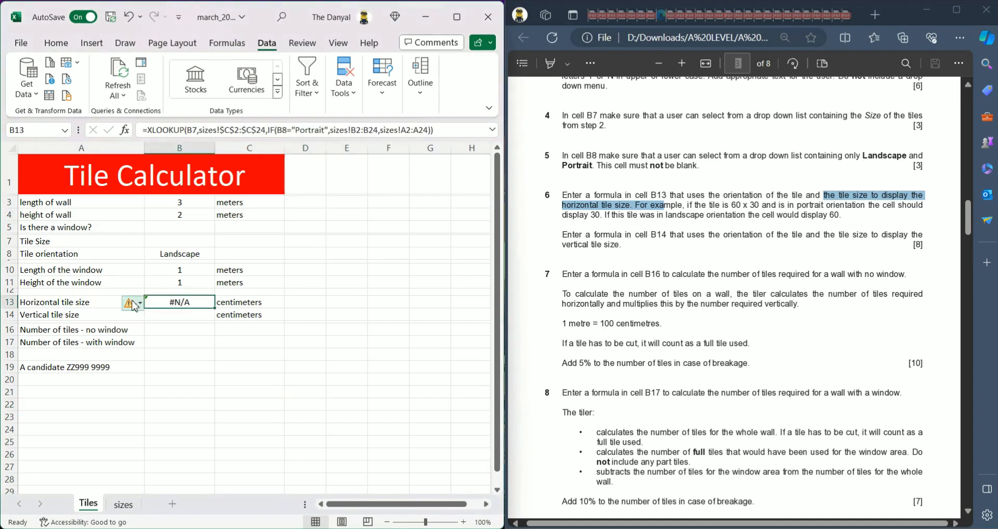
click(134, 305)
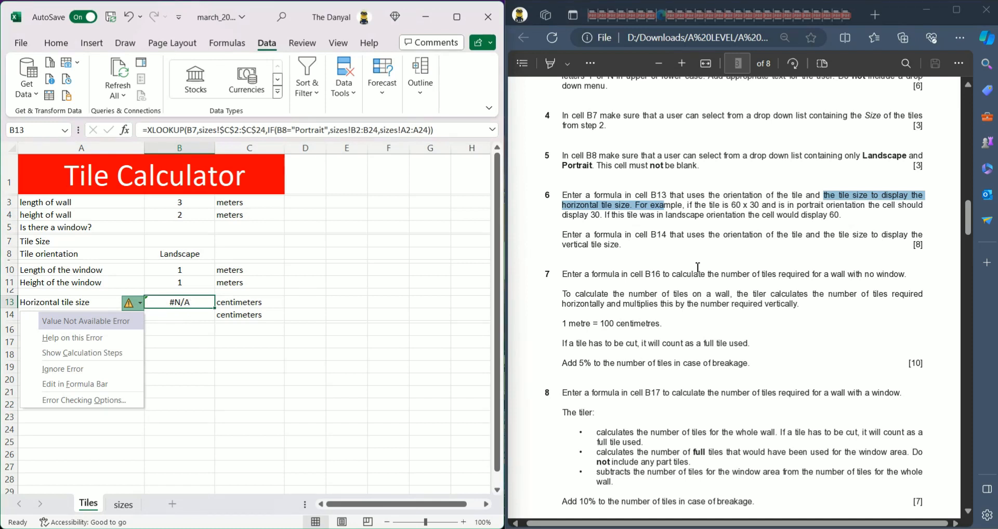
click(968, 212)
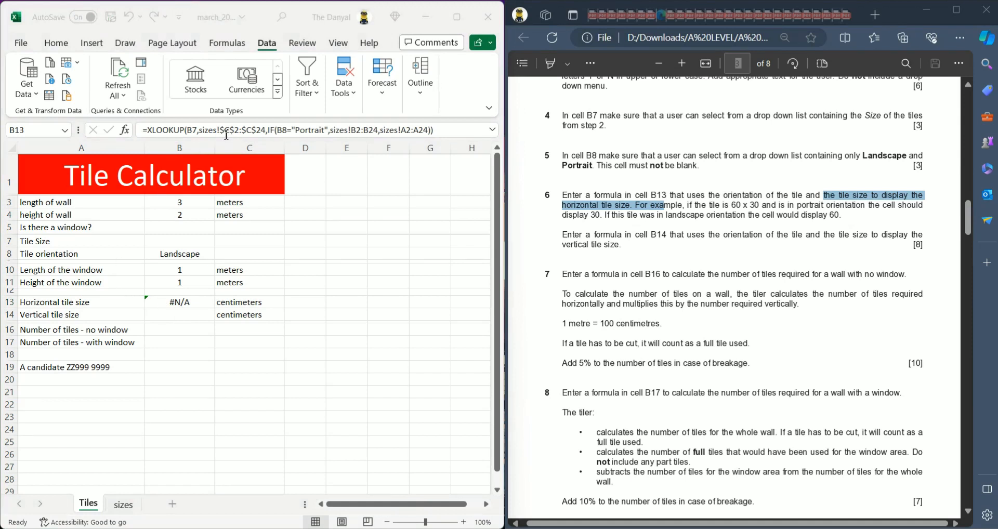
Test the formula with tile size 120x60 in B7, clear that size again and check B13.
click(172, 243)
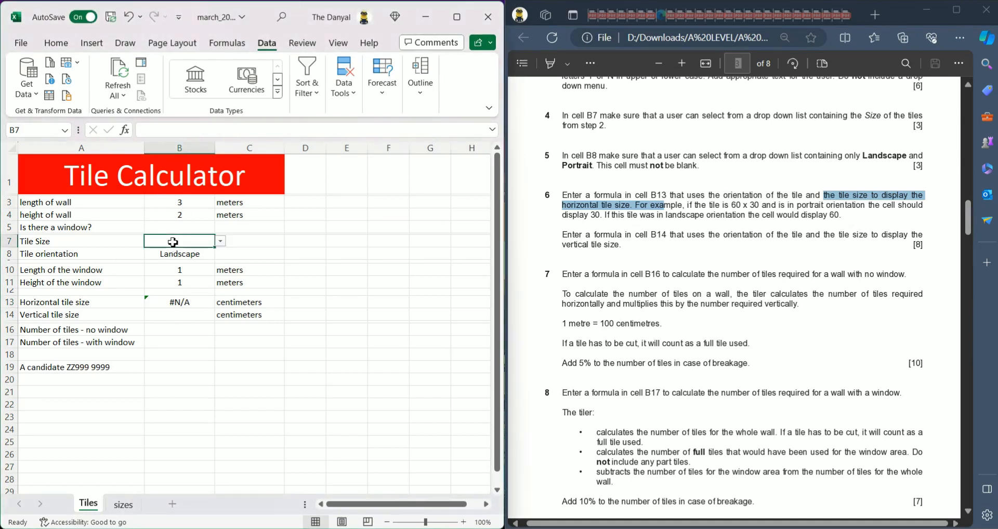
click(220, 242)
click(175, 265)
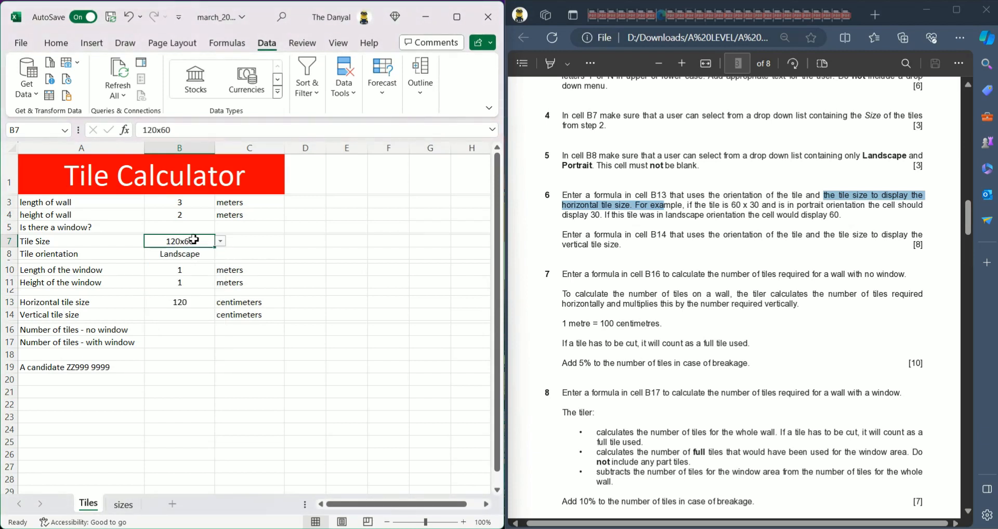
key(BackSpace)
click(280, 257)
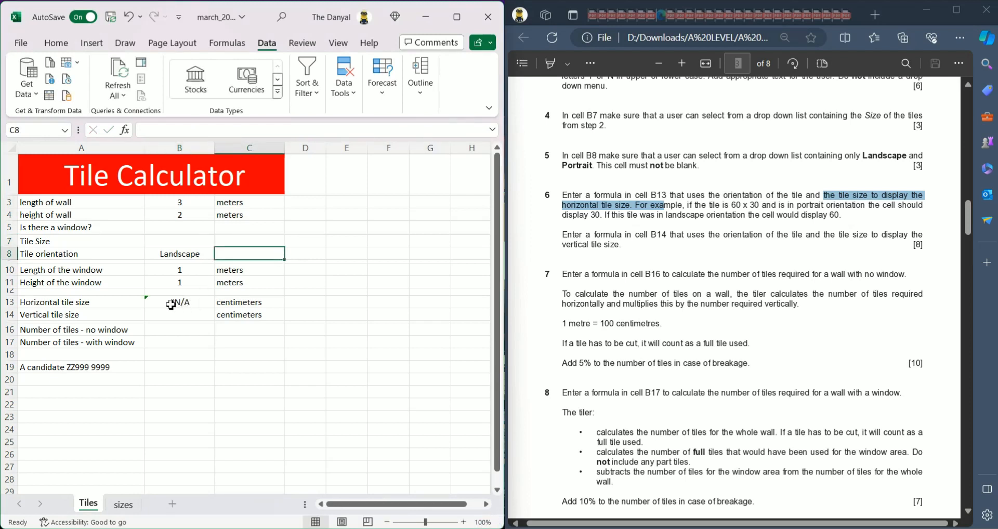
click(146, 301)
mouse_move(135, 308)
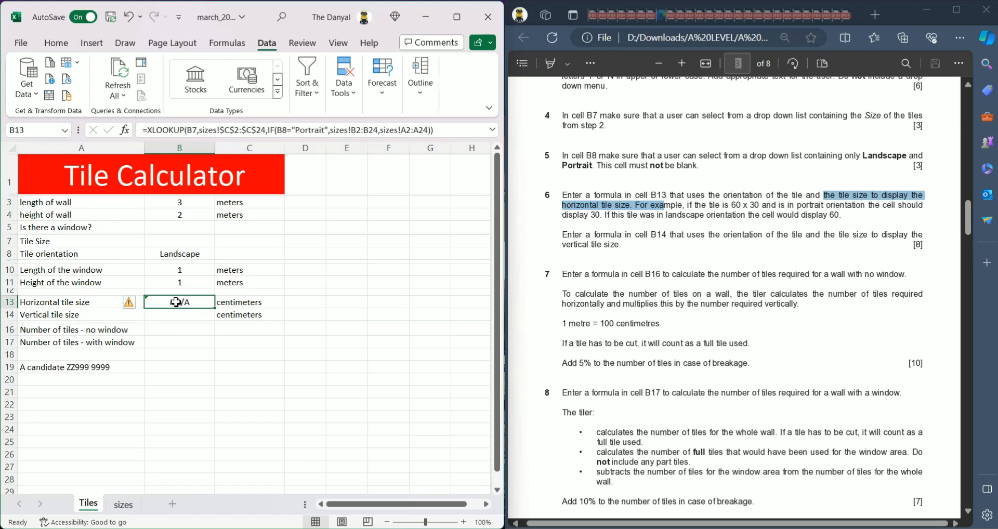
Test the horizontal tile size formula by choosing 90x22.5 and 120x120 in turn as the tile size in B7.
click(179, 242)
click(220, 242)
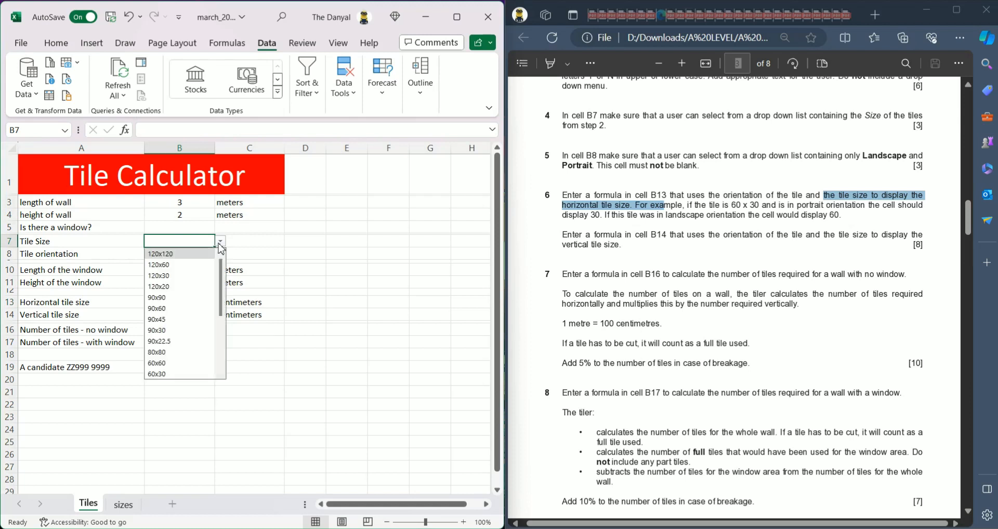
click(178, 342)
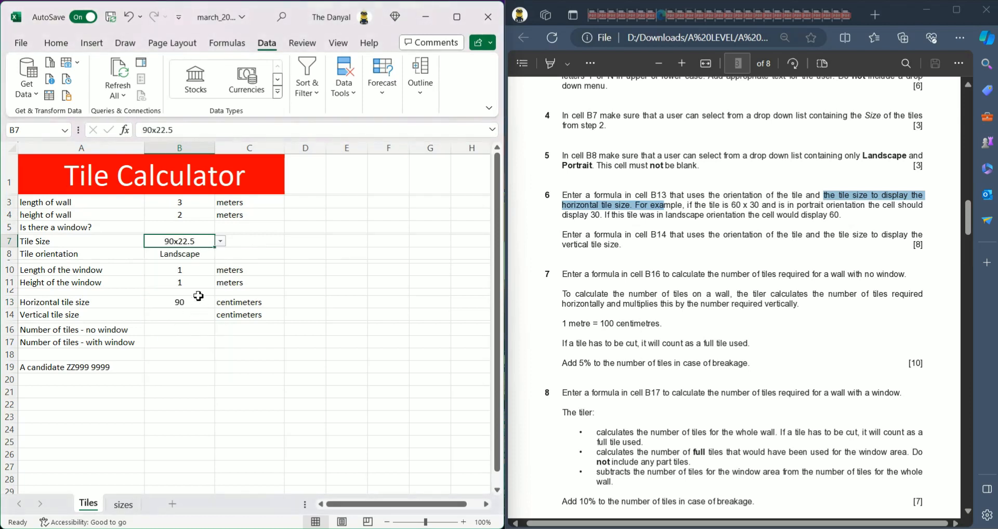
click(220, 242)
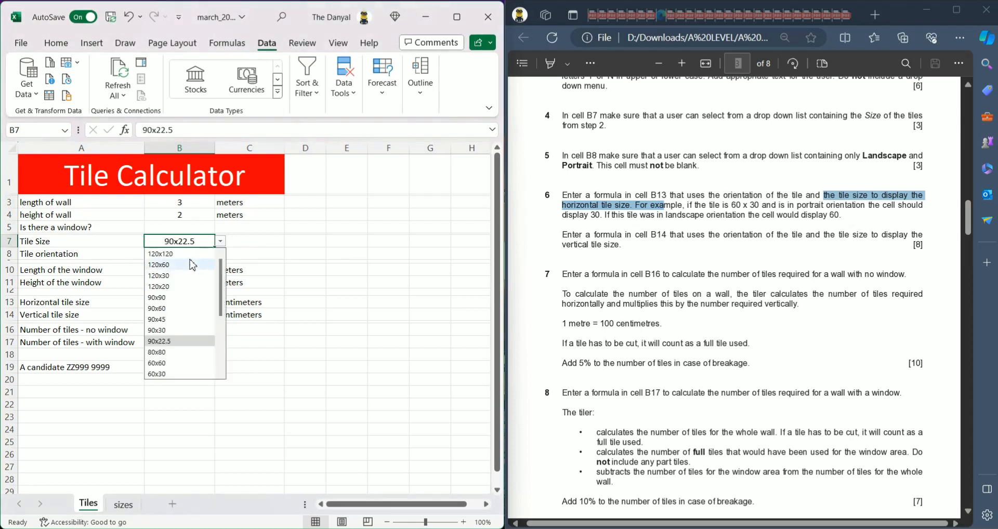
click(191, 256)
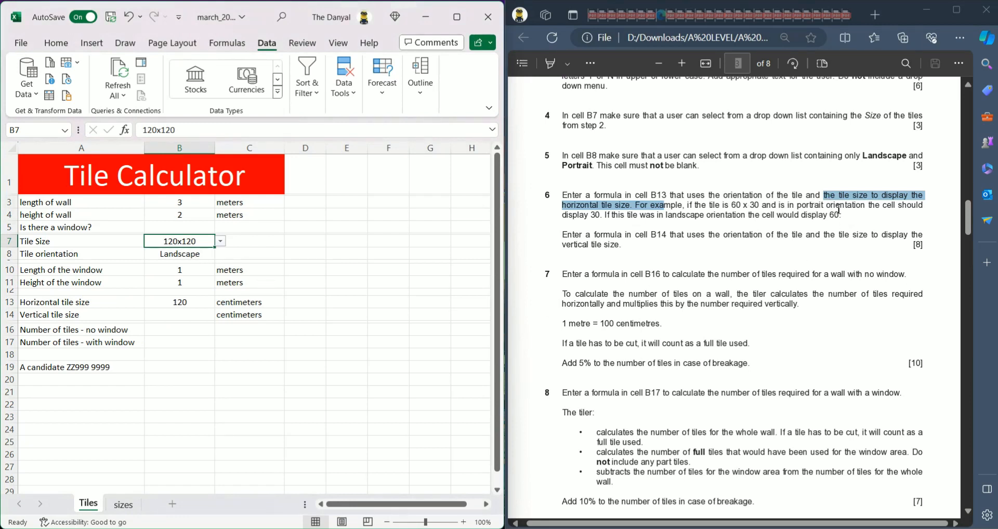
Test the horizontal tile size formula in B13 by choosing Portrait as orientation in B8 and 60x30 as tile size in B7.
click(190, 256)
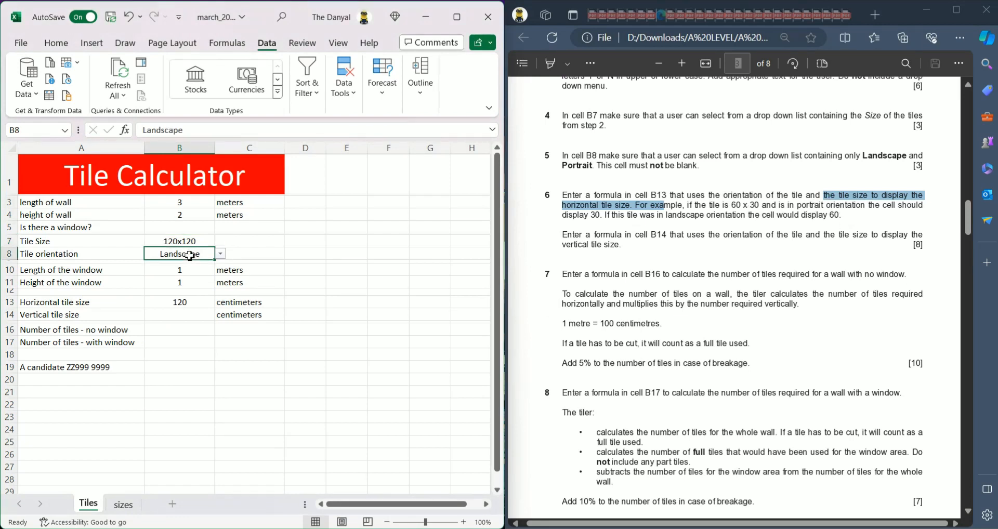
click(220, 254)
click(186, 275)
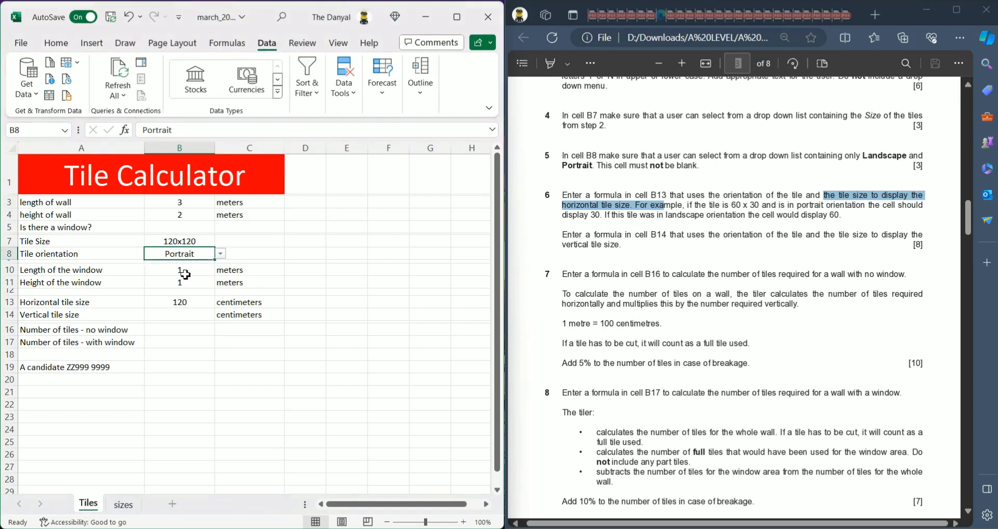
click(207, 241)
click(221, 242)
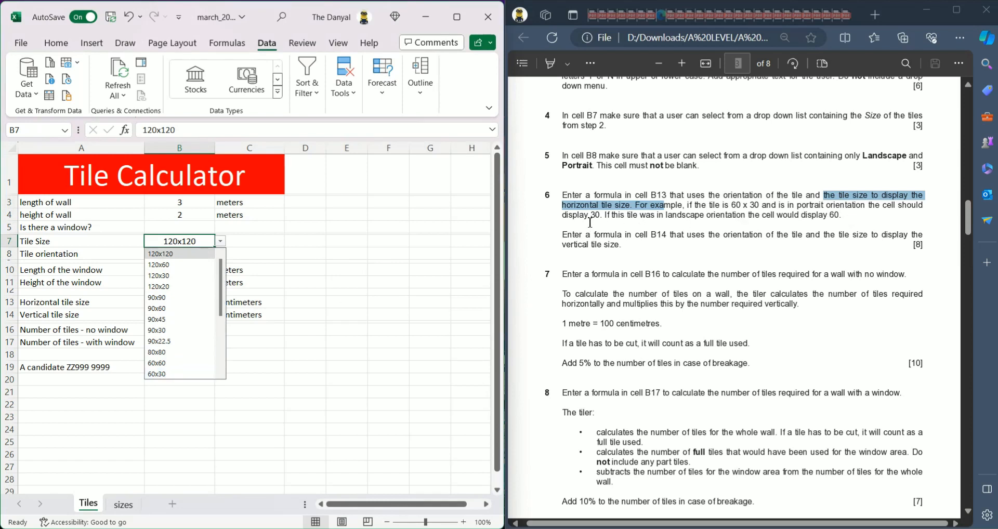
click(178, 373)
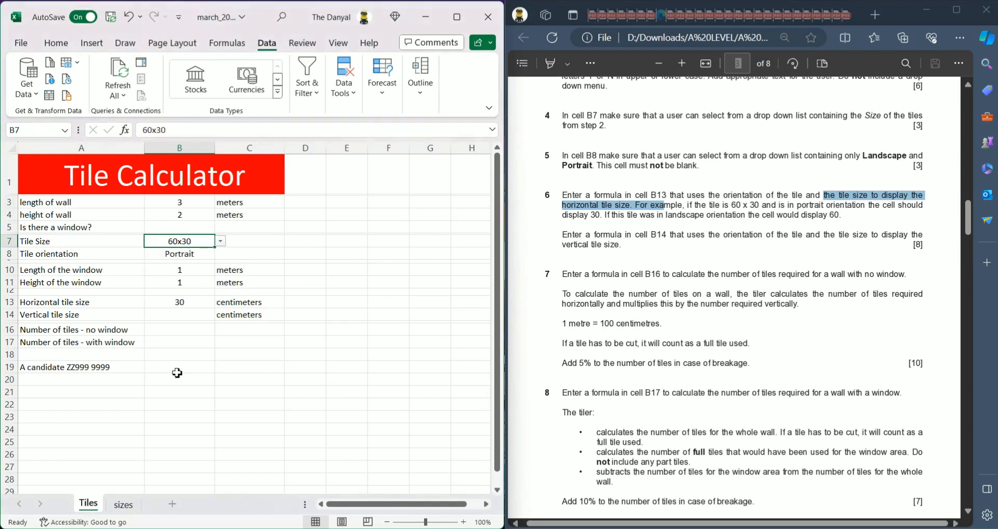
click(166, 303)
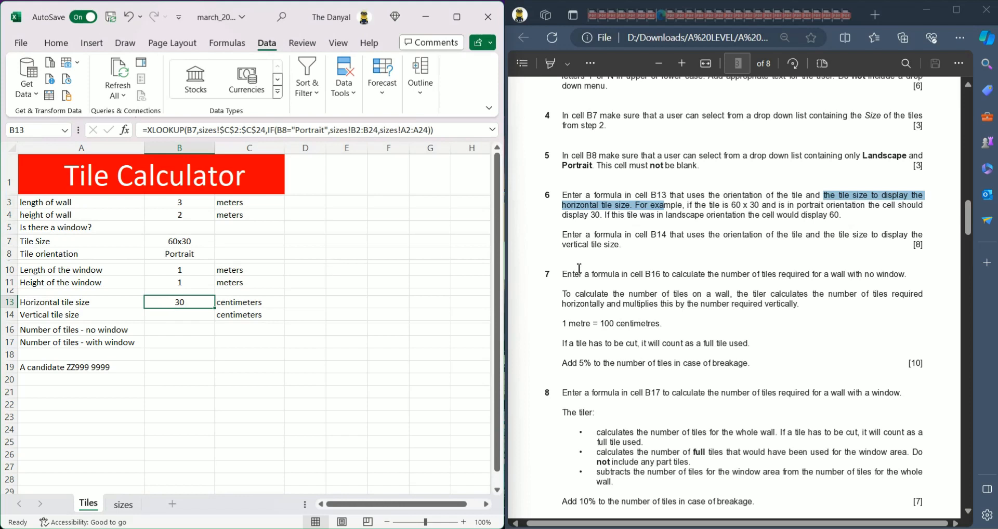
Read the exam instruction for the vertical tile size formula and select cell B14.
click(985, 209)
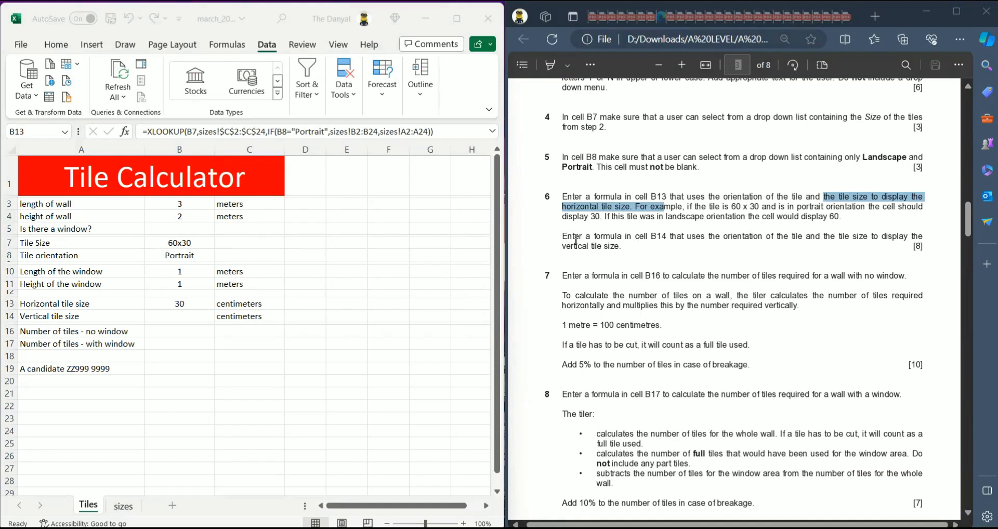
drag(563, 236, 625, 250)
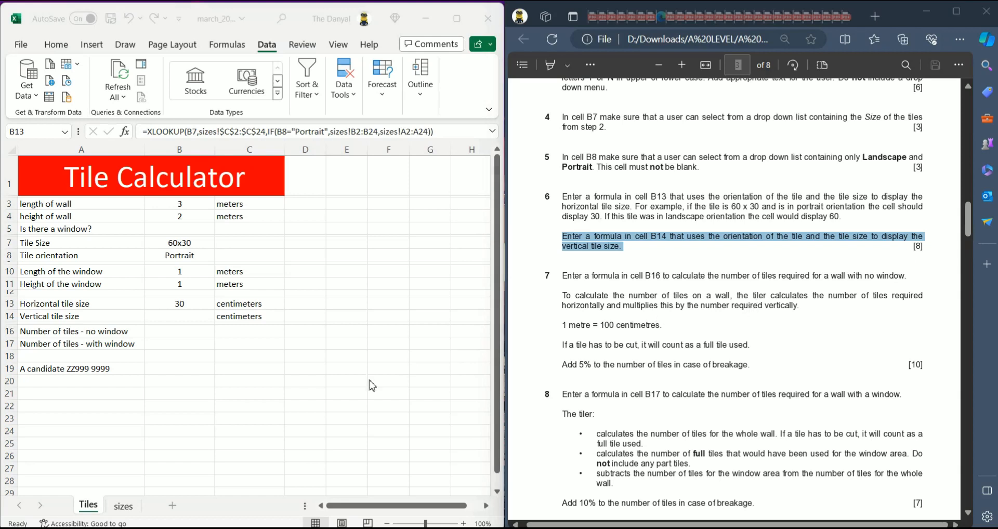
double_click(654, 237)
click(649, 240)
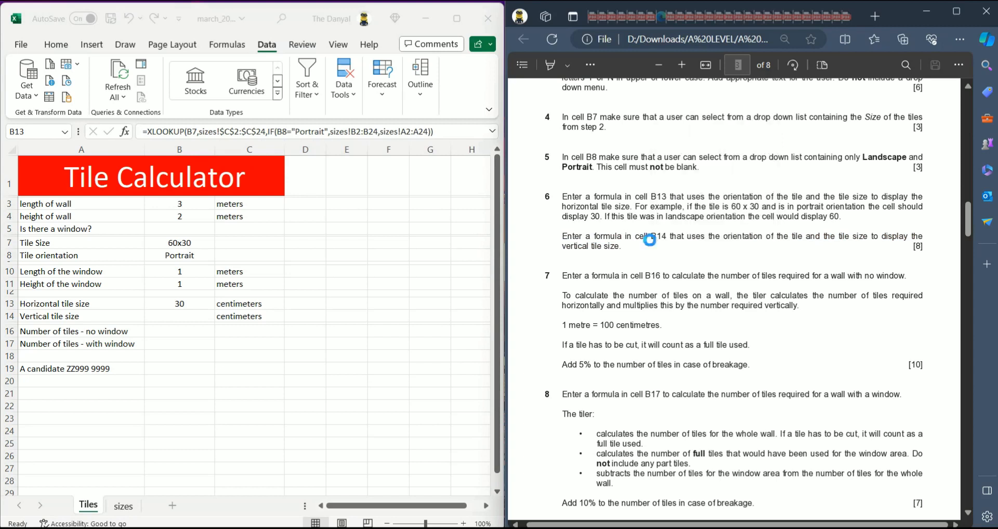
click(169, 318)
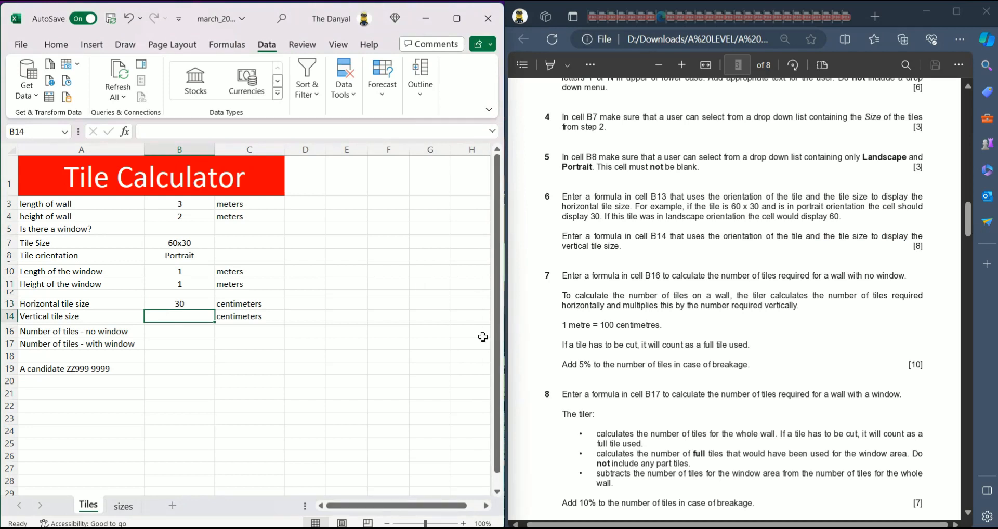
Copy the full text of the XLOOKUP formula in B13.
click(188, 305)
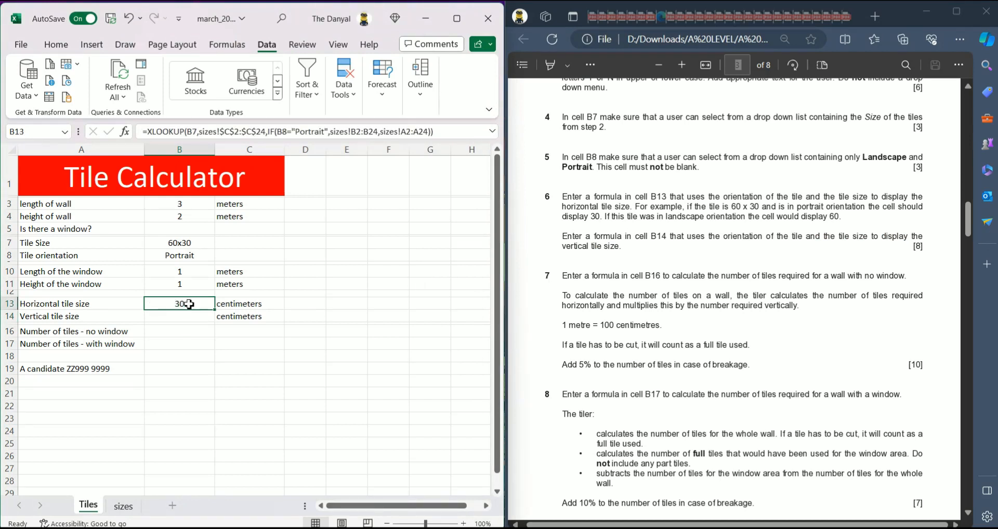
triple_click(268, 129)
key(ctrl+c)
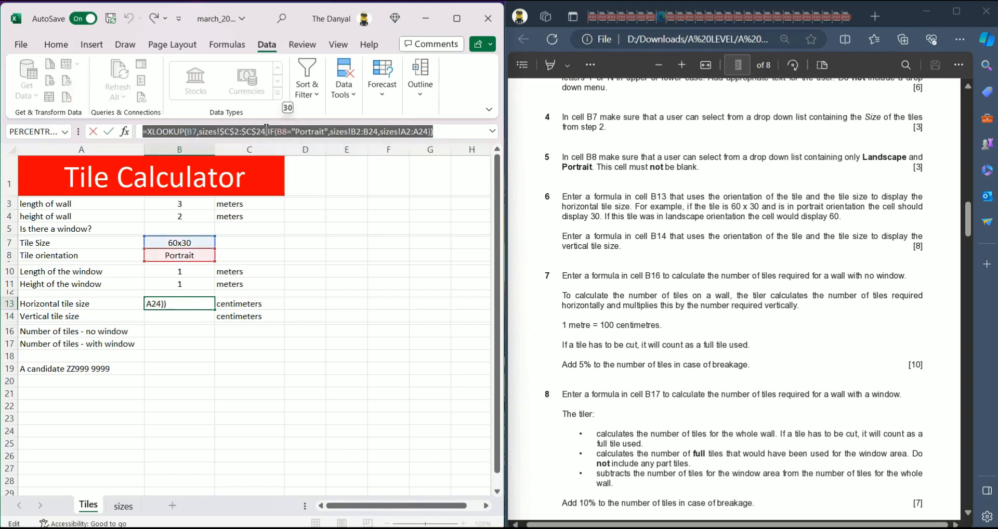
text(=)
click(180, 318)
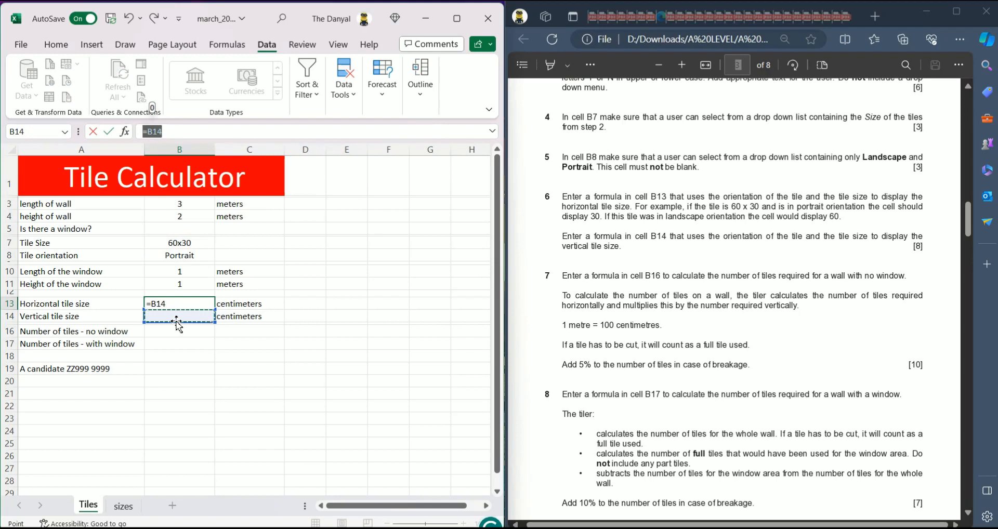
click(129, 20)
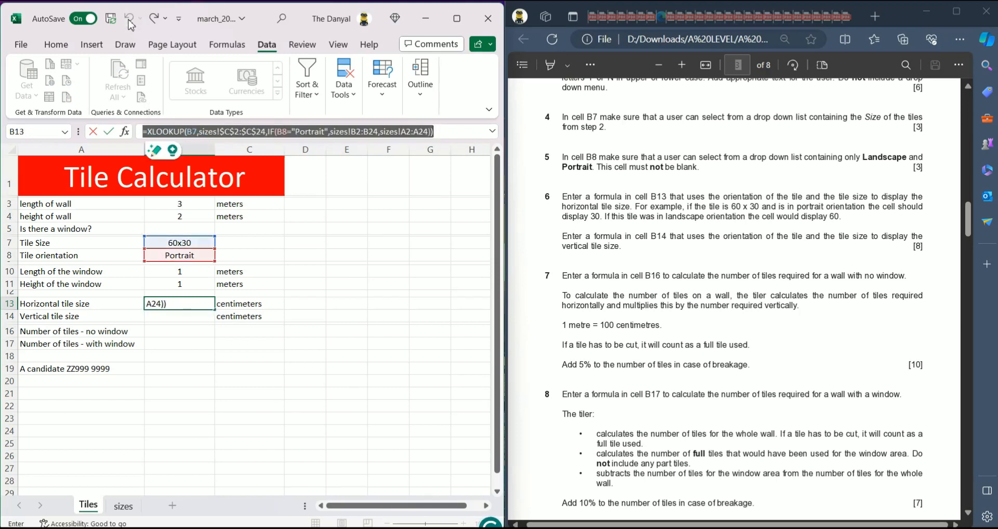
click(457, 131)
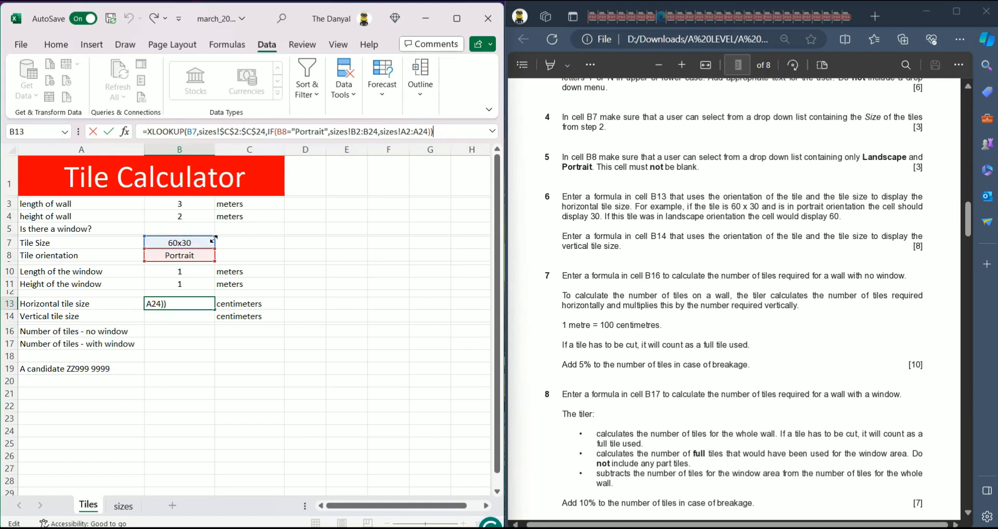
Paste the copied XLOOKUP formula into B14 and change the orientation test in its return array to "Landscape".
click(177, 318)
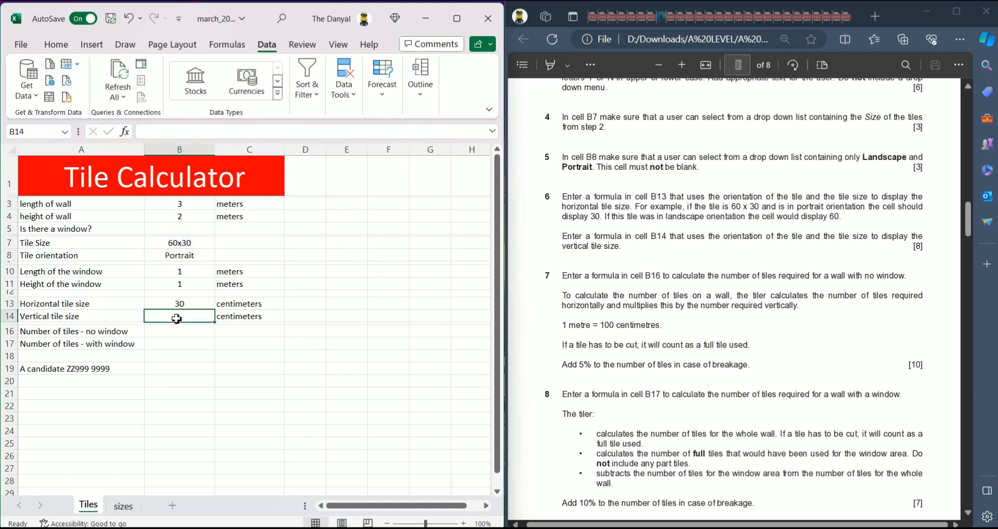
key(ctrl+v)
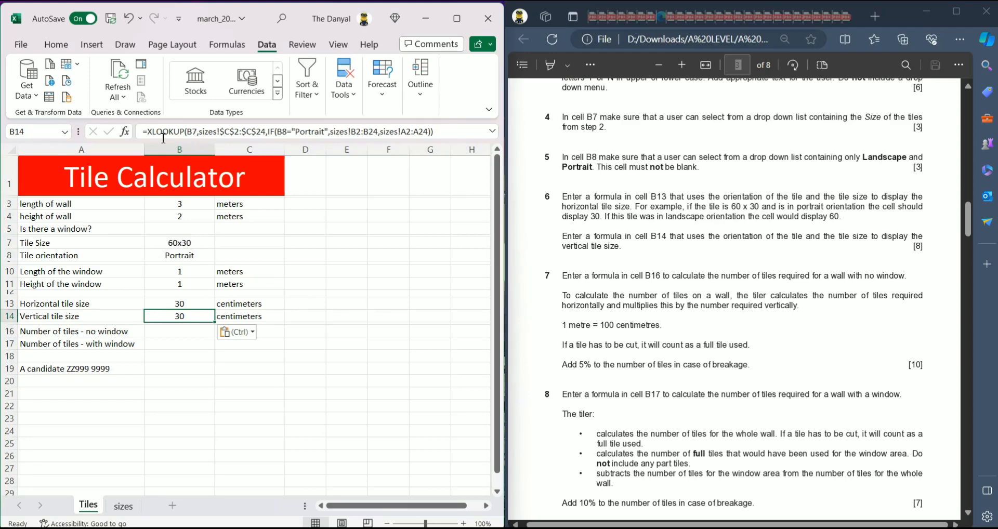
click(127, 132)
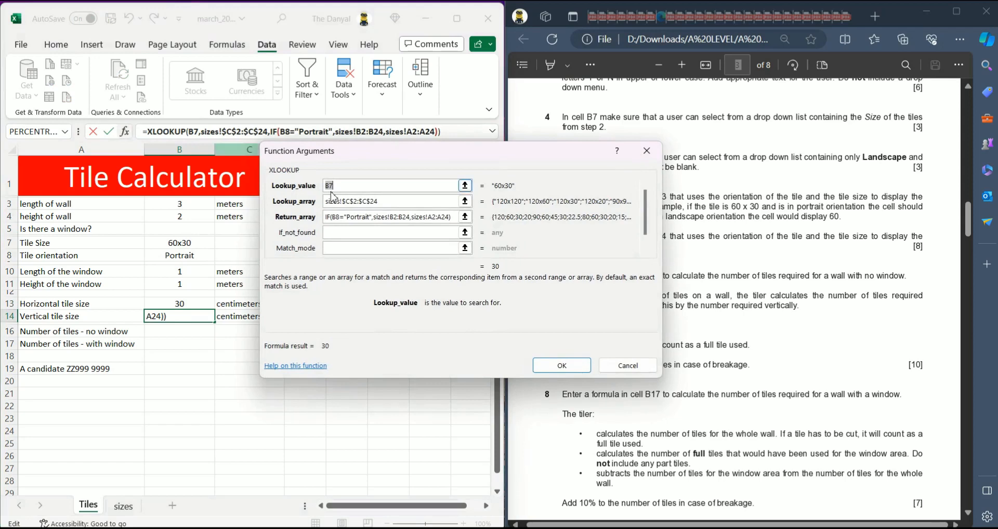
drag(411, 161, 449, 193)
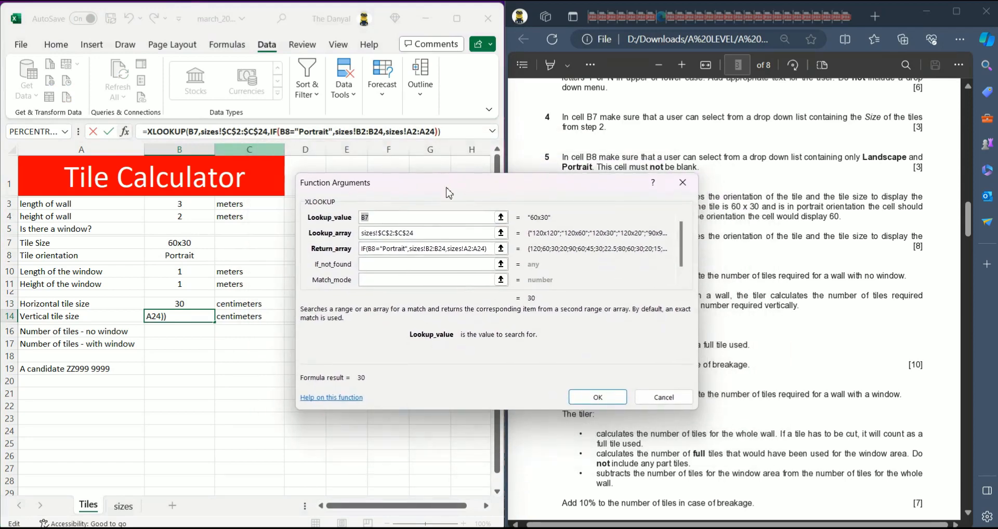
click(406, 250)
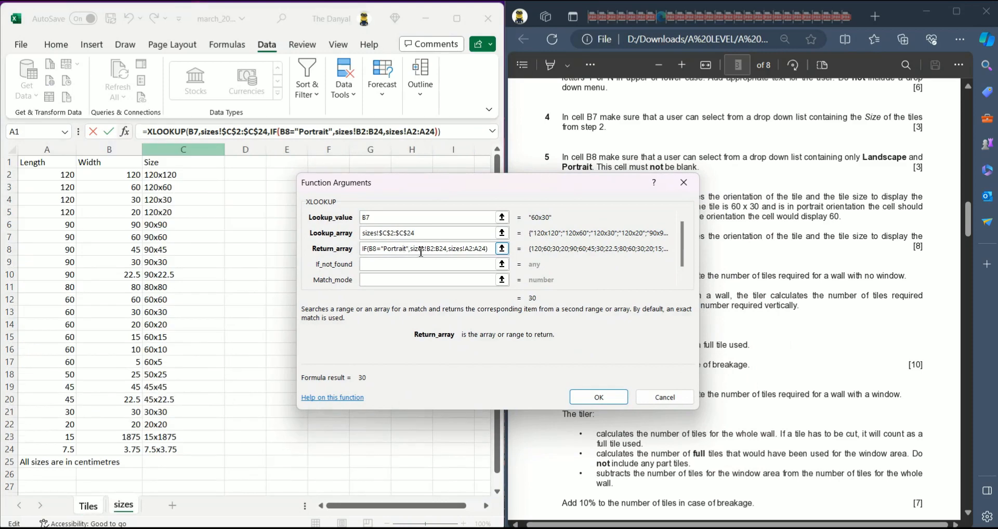
key(BackSpace)
key(BackSpace)
key(BackSpace)
key(BackSpace)
key(BackSpace)
key(BackSpace)
key(BackSpace)
key(BackSpace)
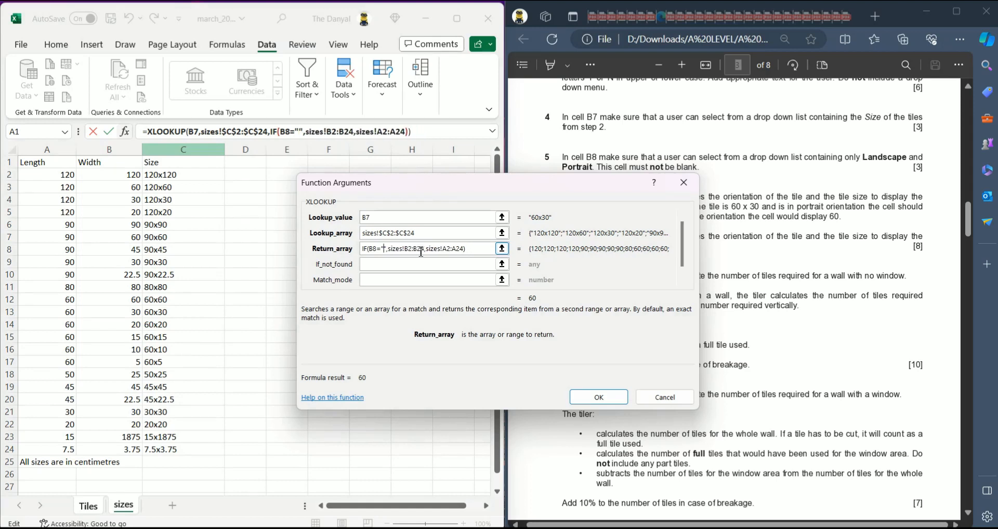
text(Landsc)
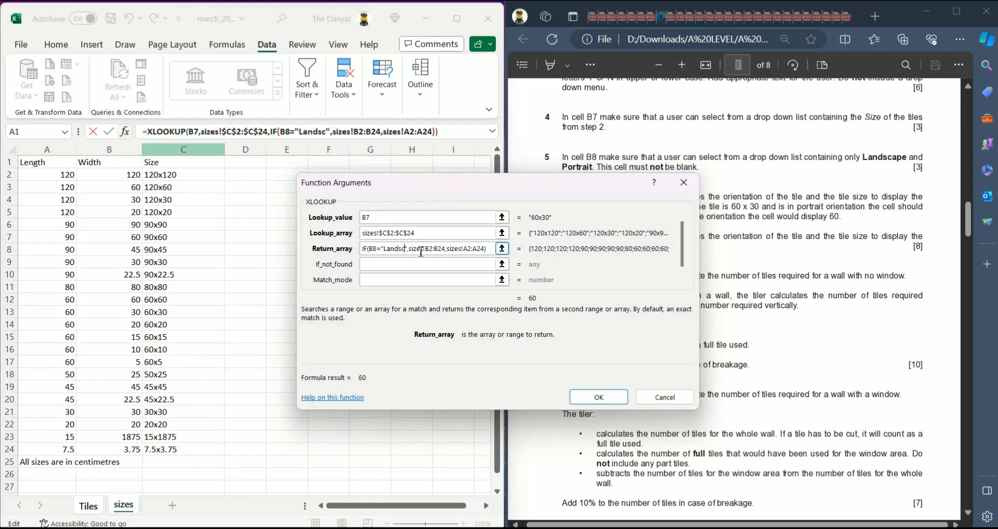
text(ape)
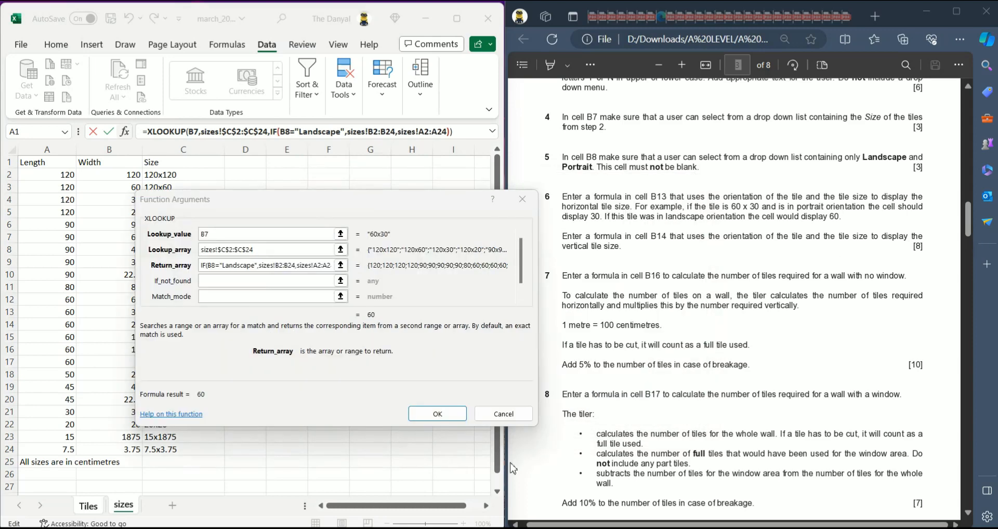
click(437, 414)
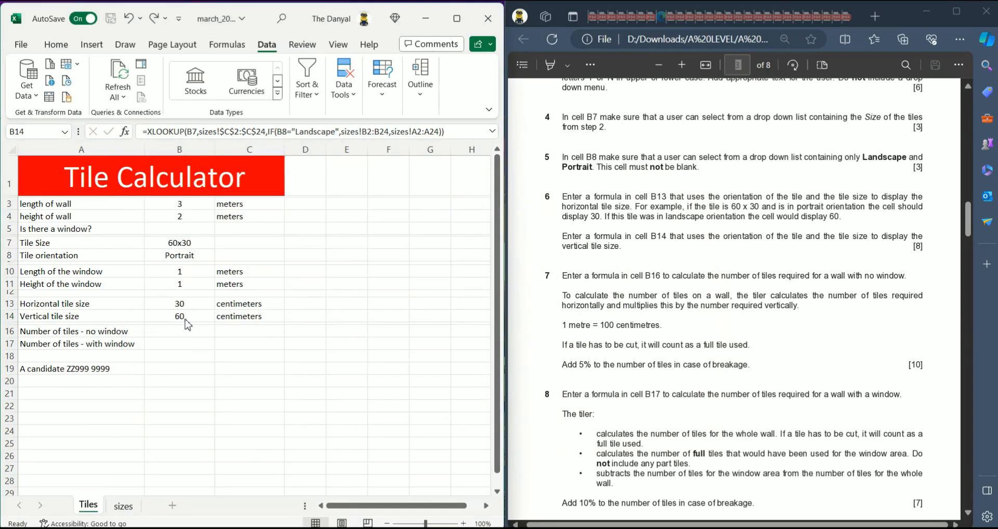
Test both tile size formulas by switching the orientation in B8 to Landscape and back to Portrait.
click(189, 255)
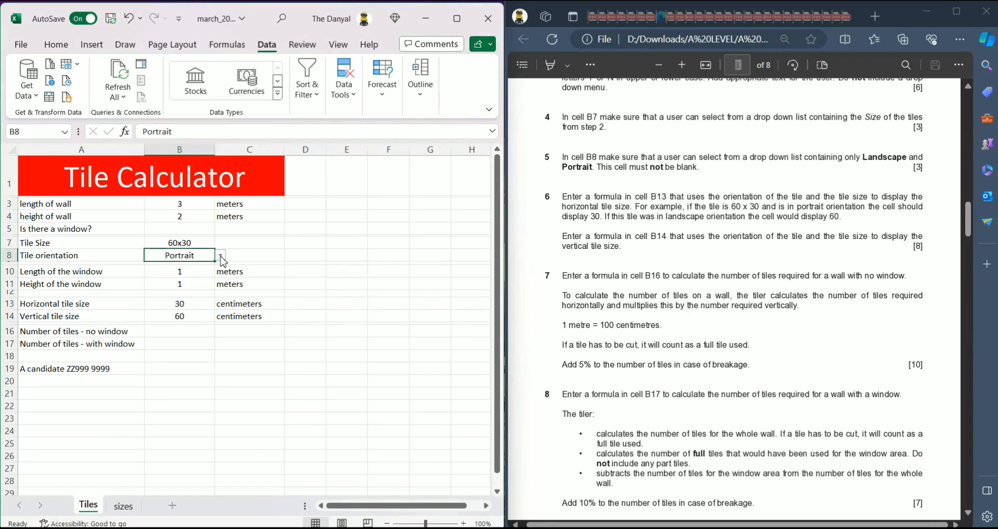
click(223, 256)
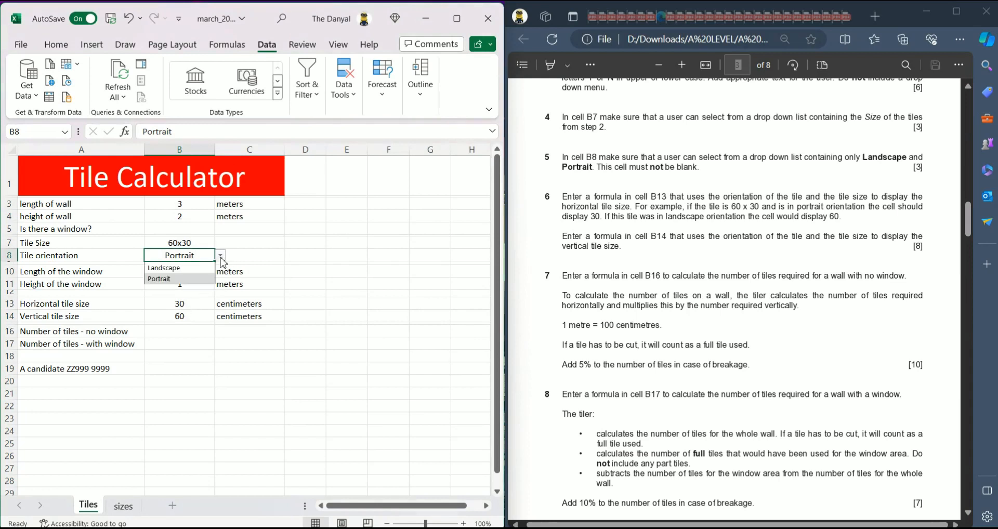
click(197, 269)
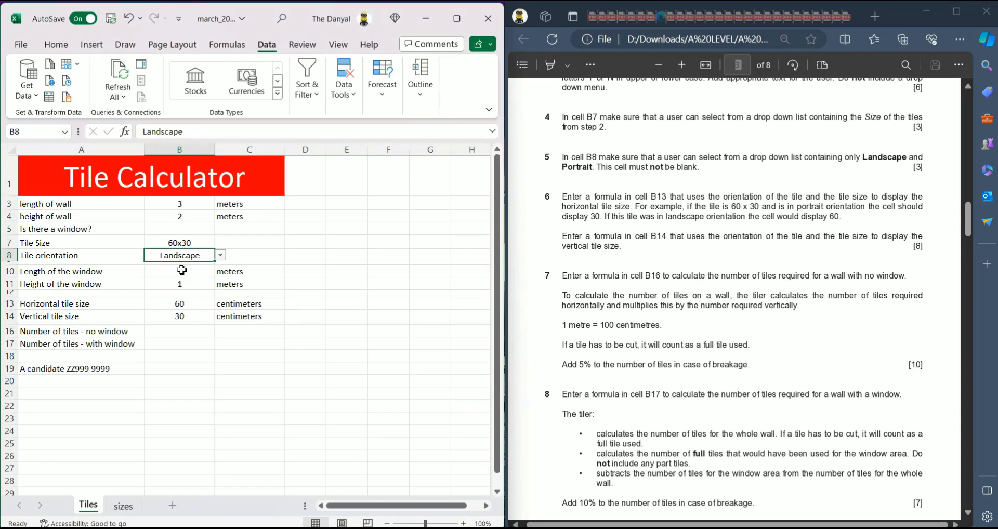
click(221, 255)
click(192, 277)
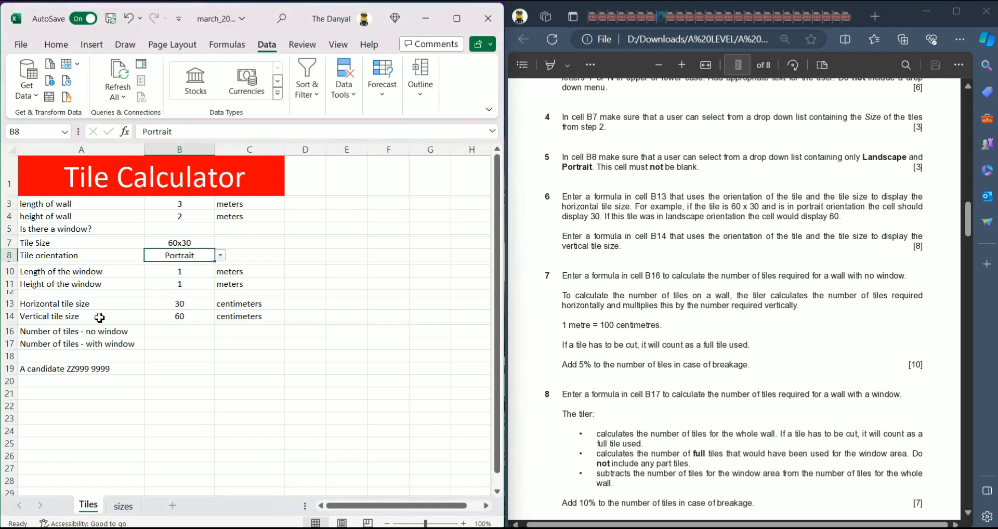
Test both tile size formulas by clearing the tile size in B7 and choosing 60x30 again.
click(197, 243)
key(BackSpace)
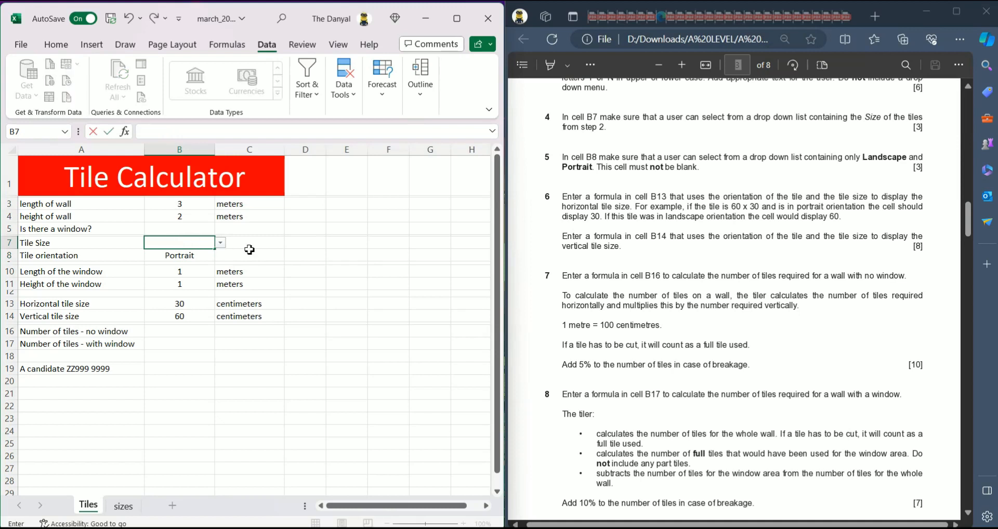
click(250, 247)
click(194, 244)
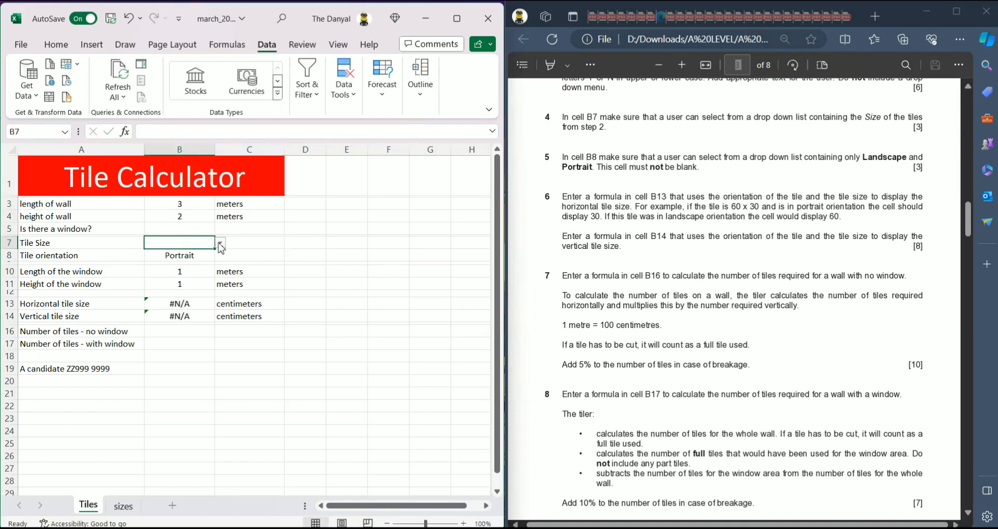
click(220, 242)
click(175, 375)
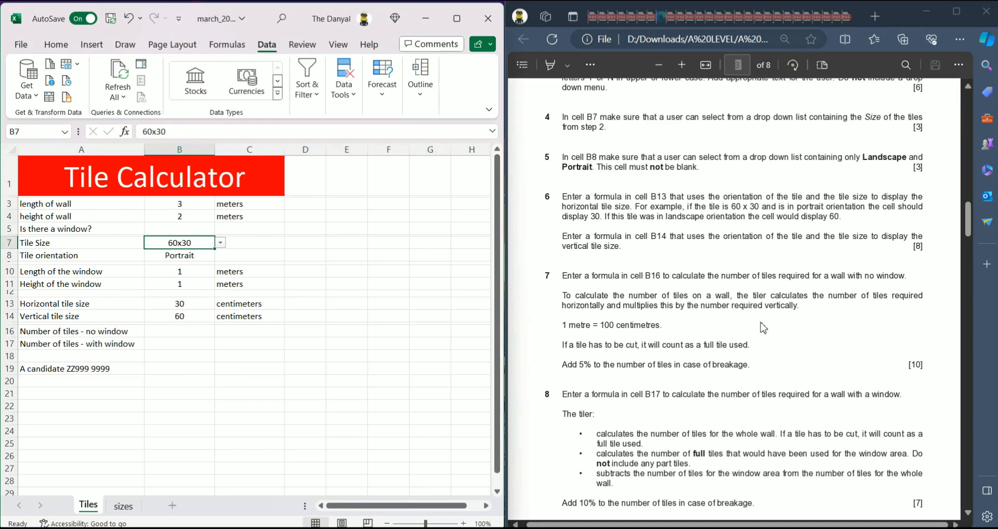
Read question 7 about the number of tiles for a wall with no window and select cell B16.
scroll(762, 327, down, 3)
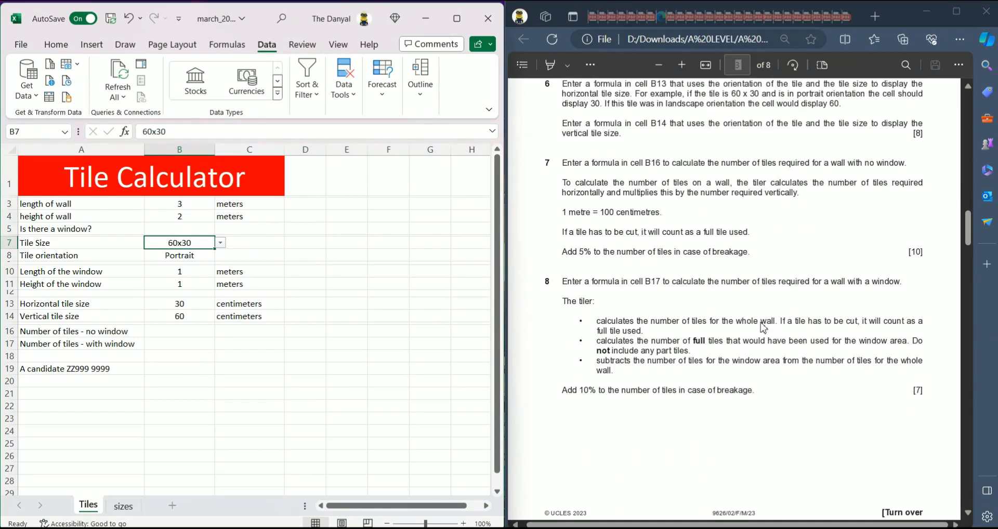
scroll(763, 327, up, 1)
scroll(762, 327, down, 1)
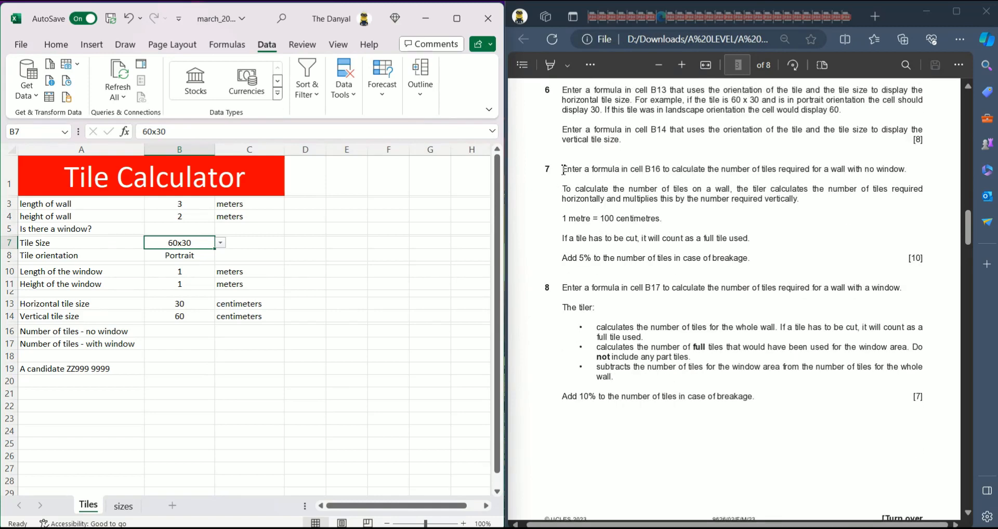
drag(560, 174, 919, 172)
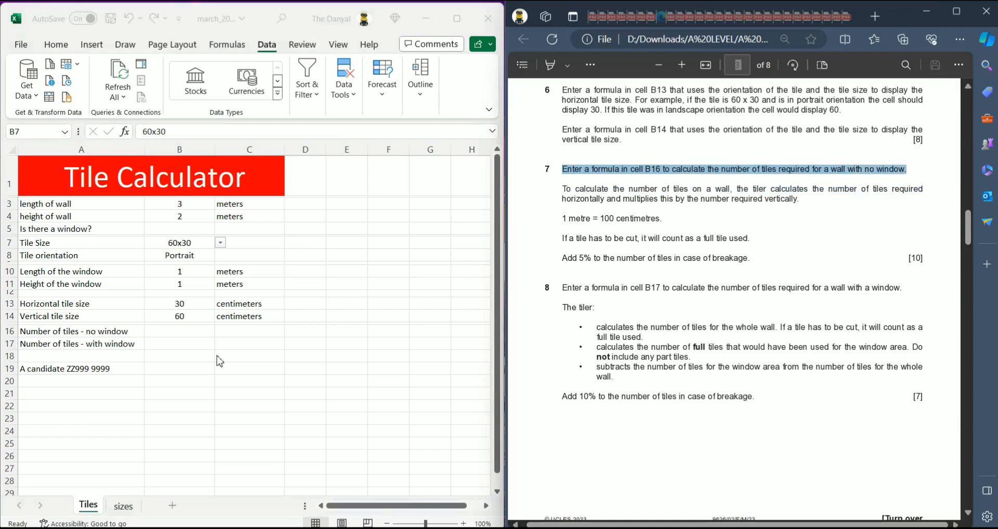
click(179, 336)
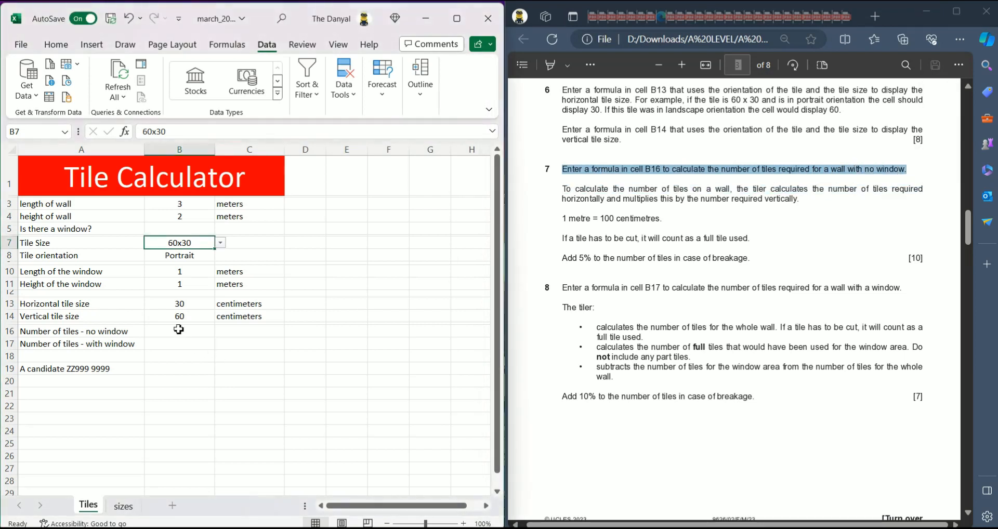
click(178, 335)
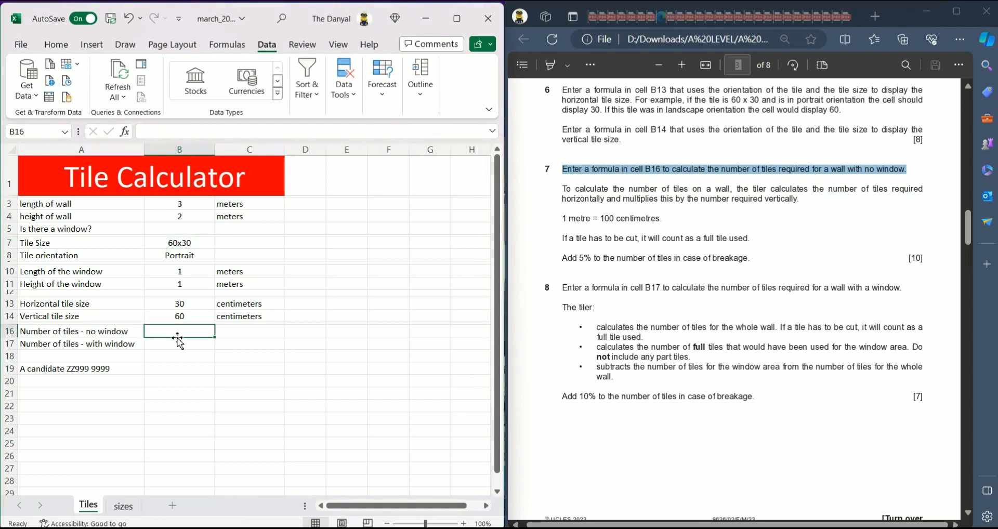
Examine question 7's tile-counting and 5% breakage rules alongside the wall length in B3 and horizontal tile size in B13.
click(982, 242)
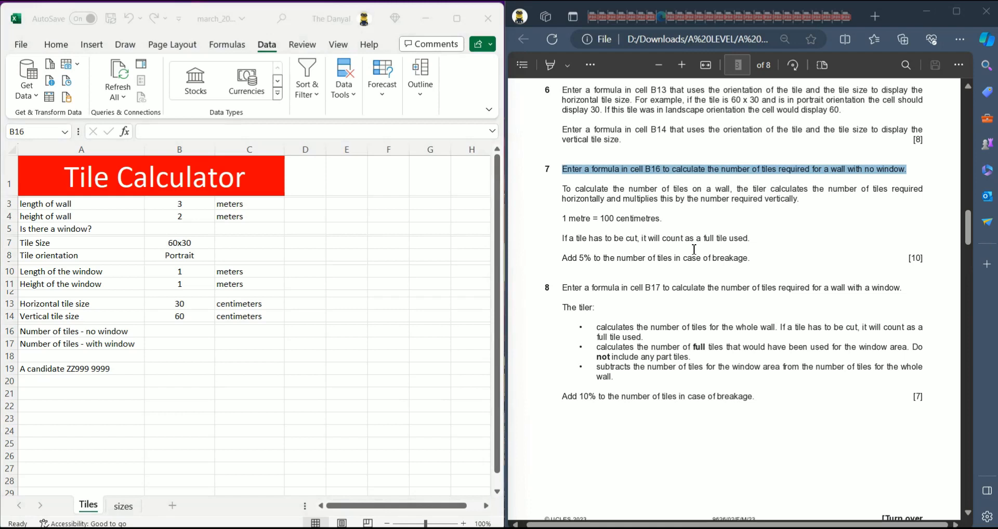
click(166, 334)
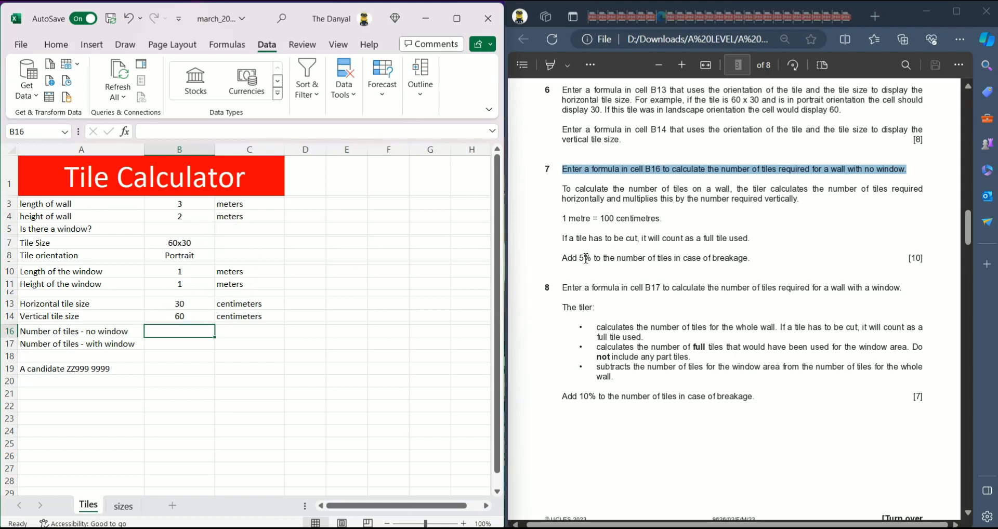
drag(563, 258, 597, 262)
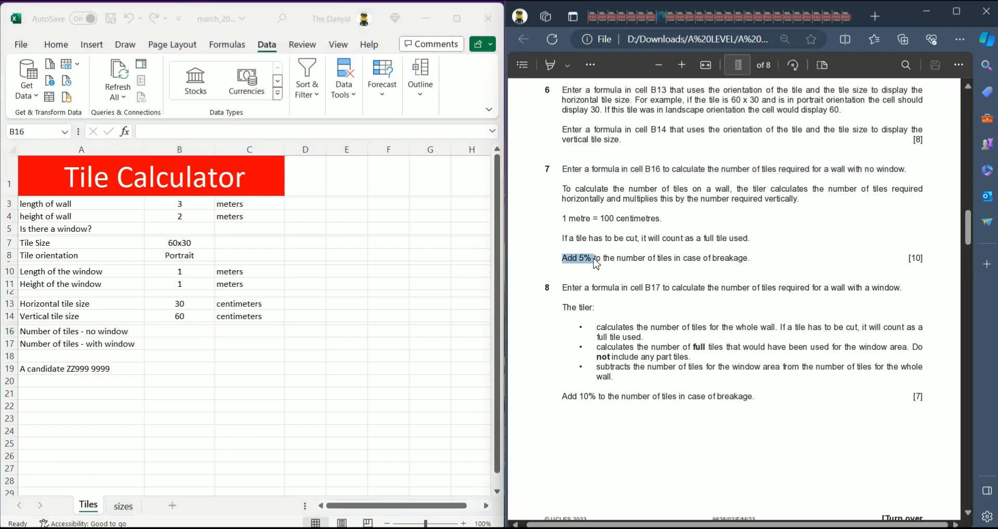
click(750, 258)
click(175, 334)
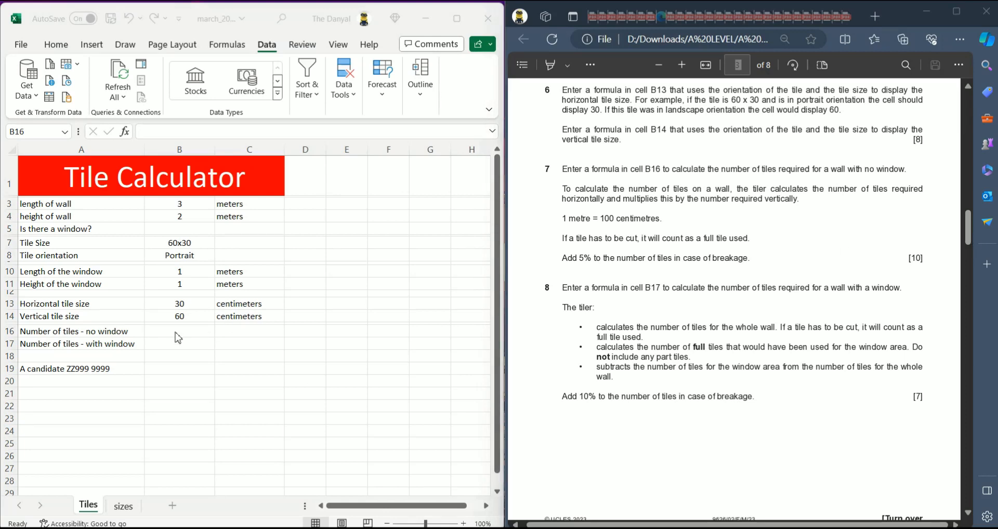
click(177, 205)
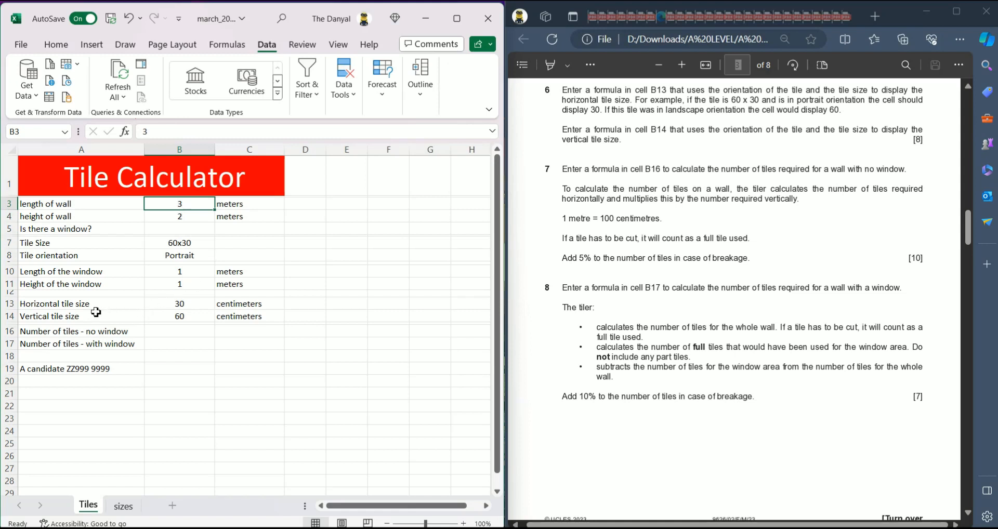
click(174, 306)
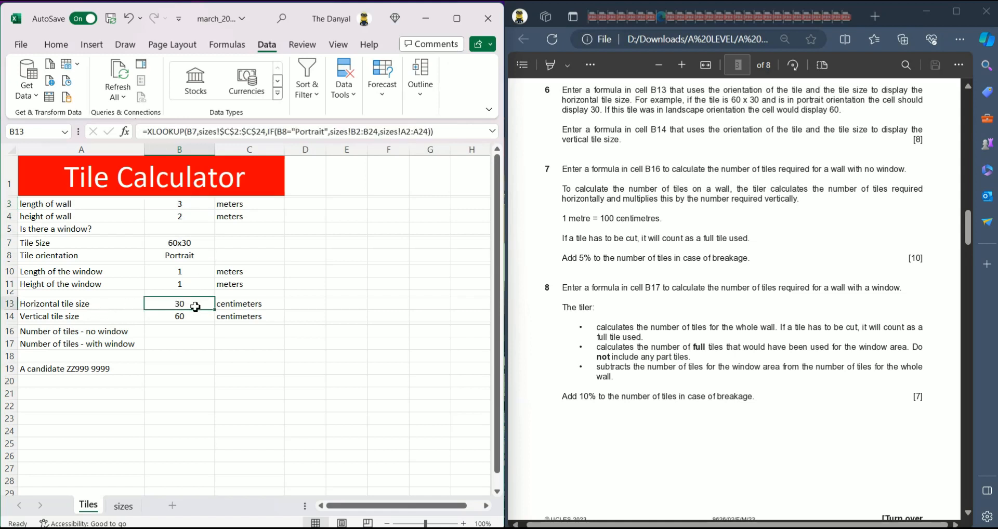
click(188, 204)
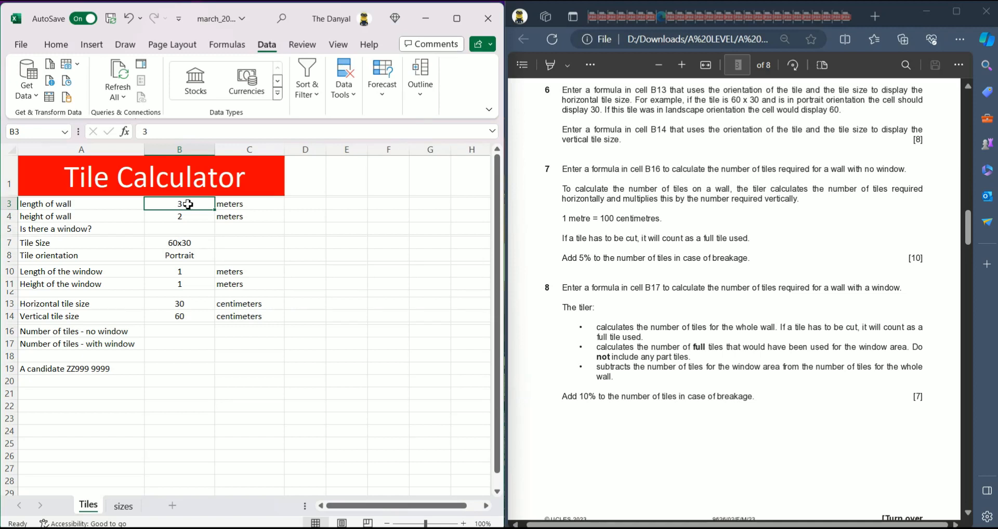
Start the no-window formula in B16 as =B3*100/B13, converting the wall length to centimetres and dividing by the horizontal tile size.
click(193, 331)
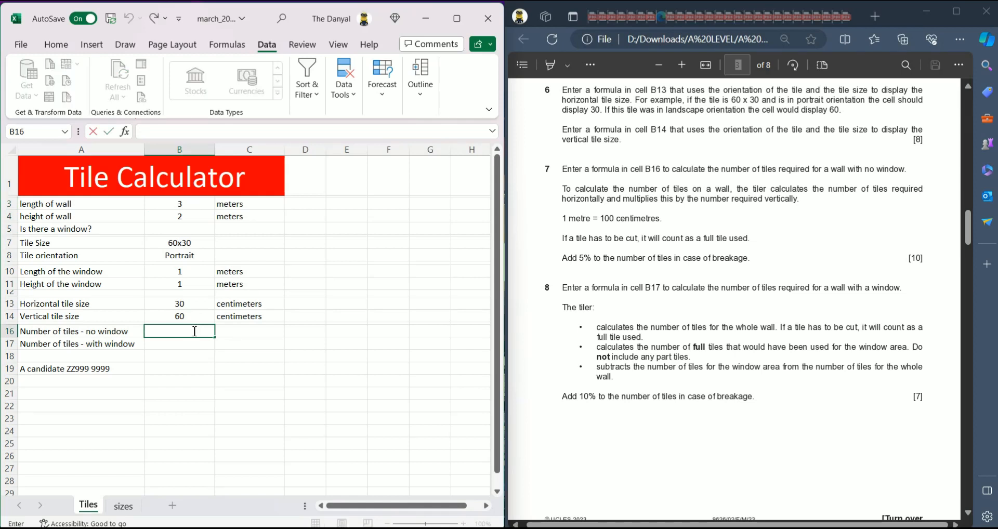
click(201, 133)
text(=)
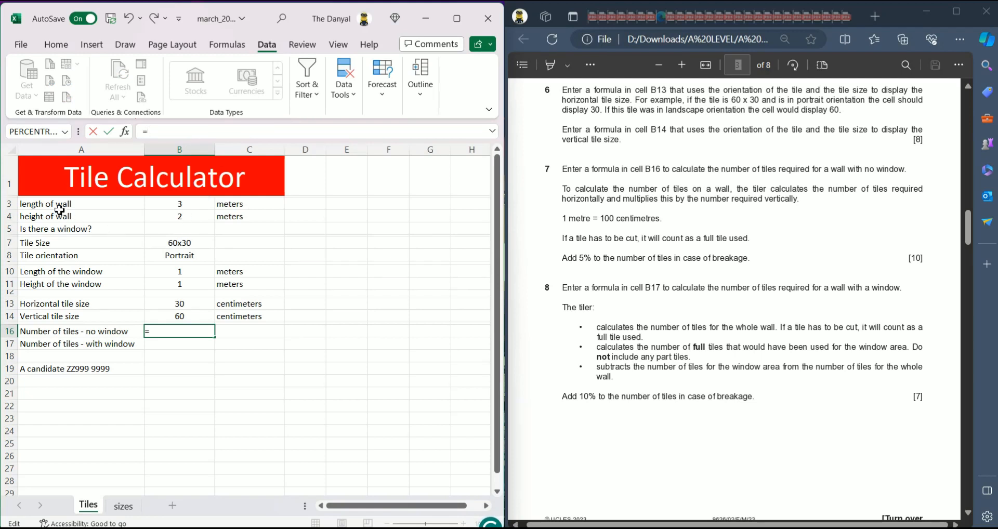
click(182, 204)
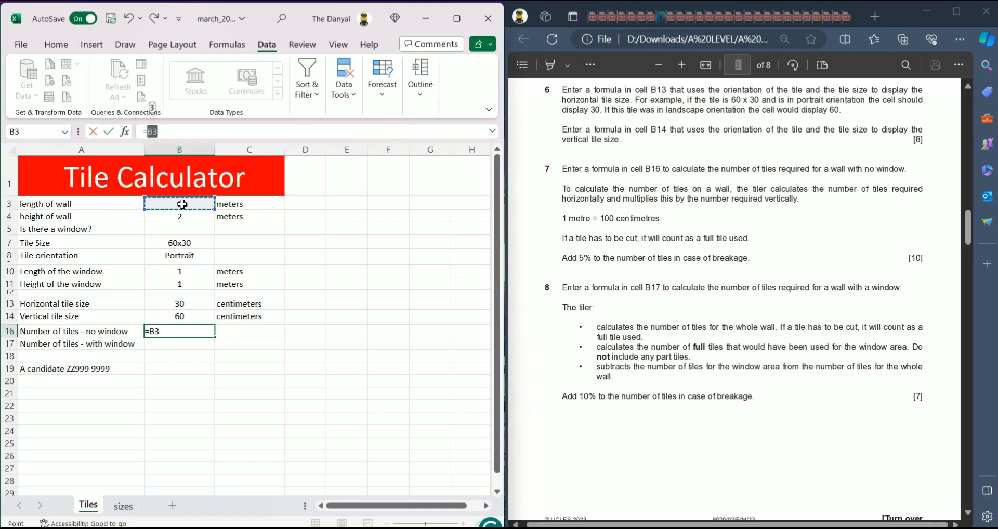
click(184, 133)
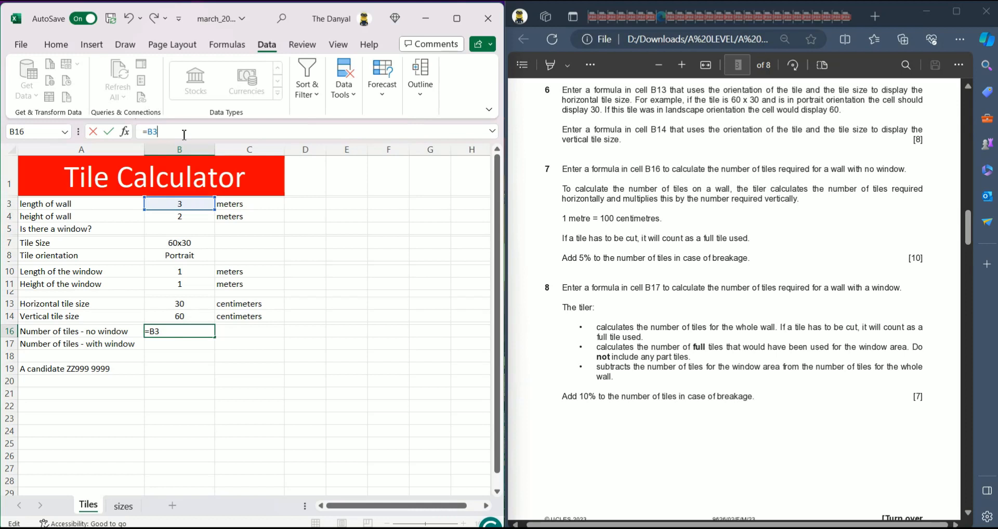
text(*100)
drag(185, 134, 151, 136)
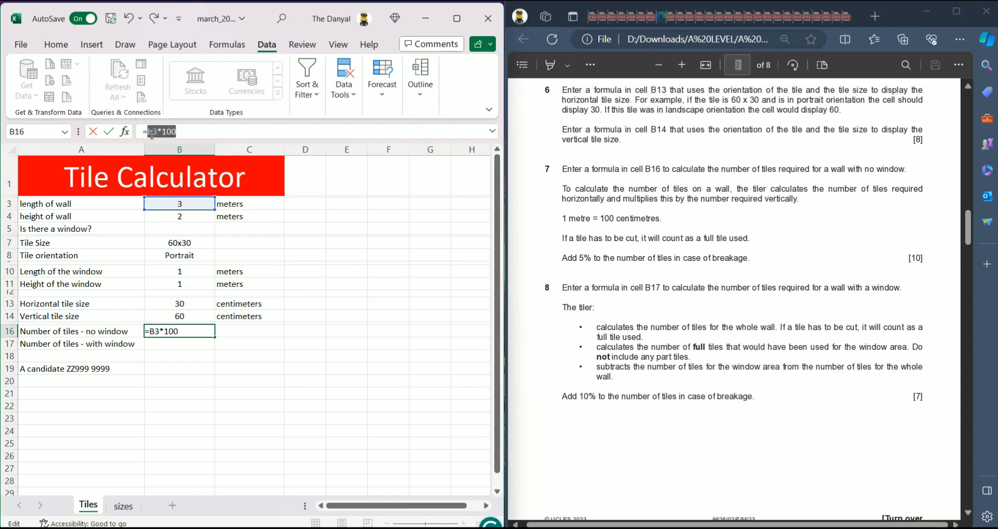
click(200, 133)
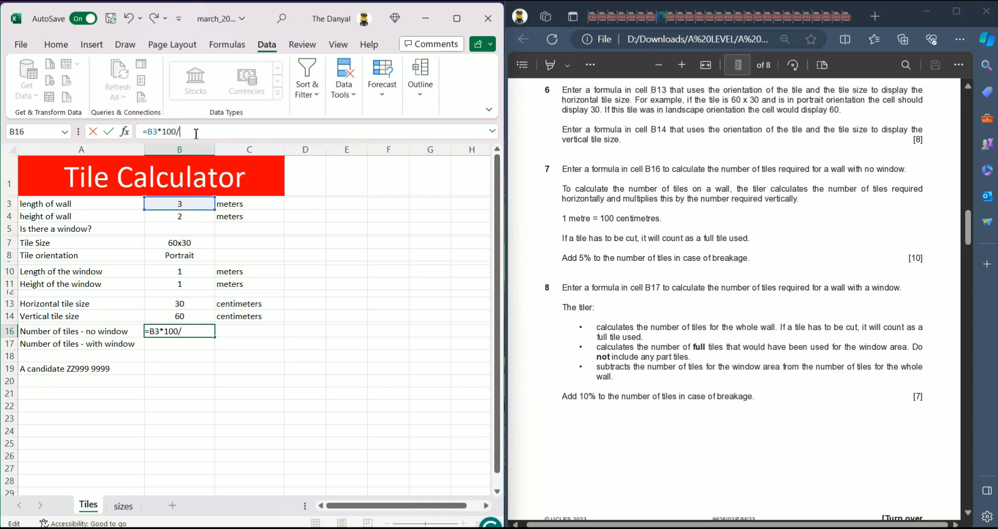
click(182, 304)
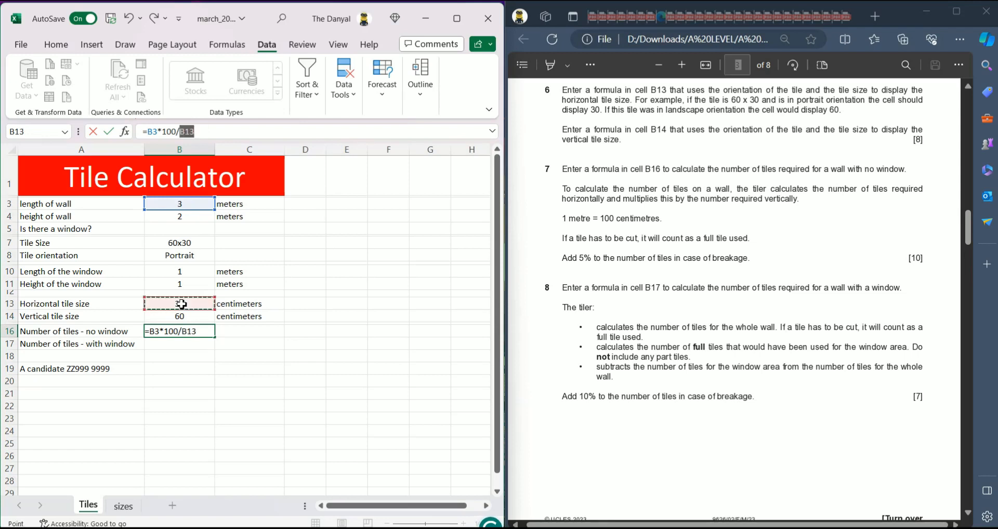
Try to insert the ROUNDUP function in front of B3*100/B13 in the B16 formula.
click(224, 136)
key(Left)
key(Left)
key(Left)
key(Left)
key(Left)
key(Left)
key(Left)
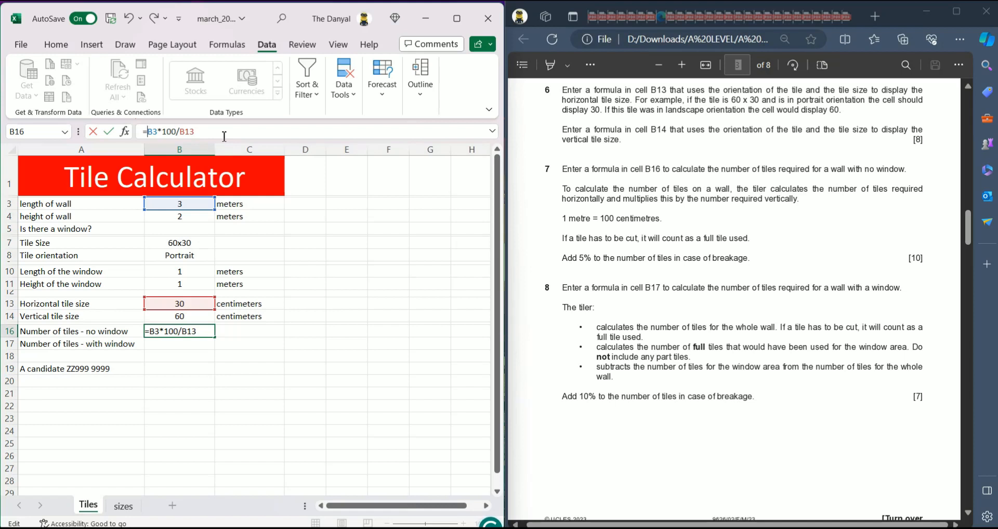
text(Round)
key(Down)
key(Down)
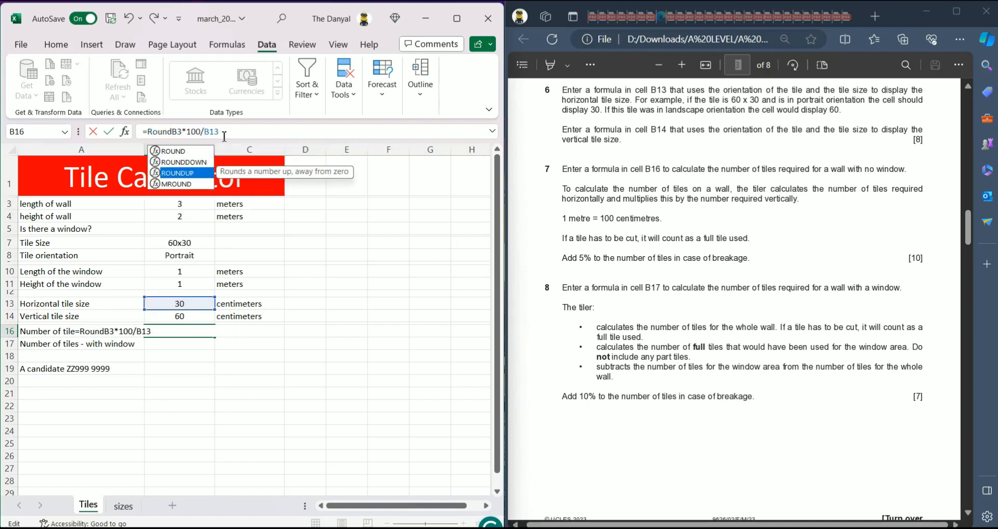
key(Return)
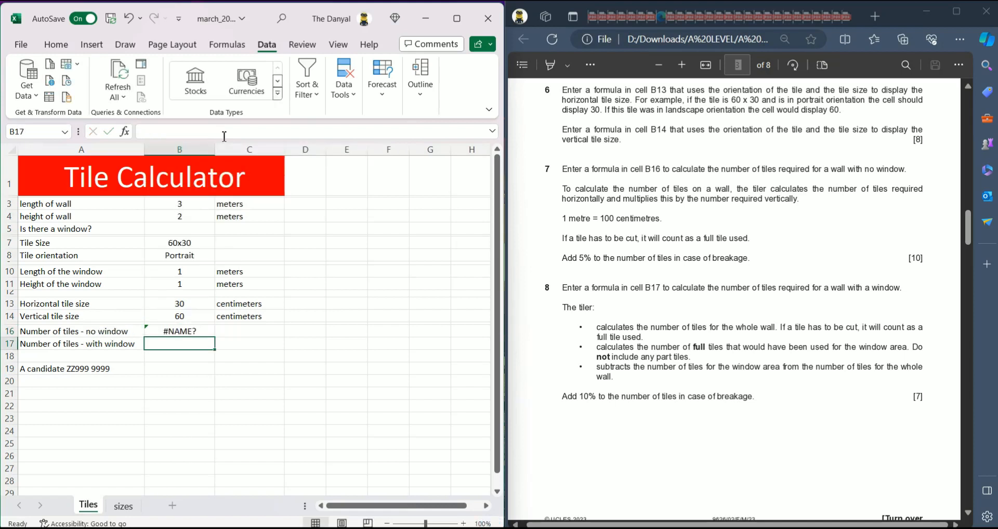
Correct the function name in B16 and complete the formula as =ROUNDUP(B3*100/B13,0).
click(170, 334)
click(176, 134)
click(175, 132)
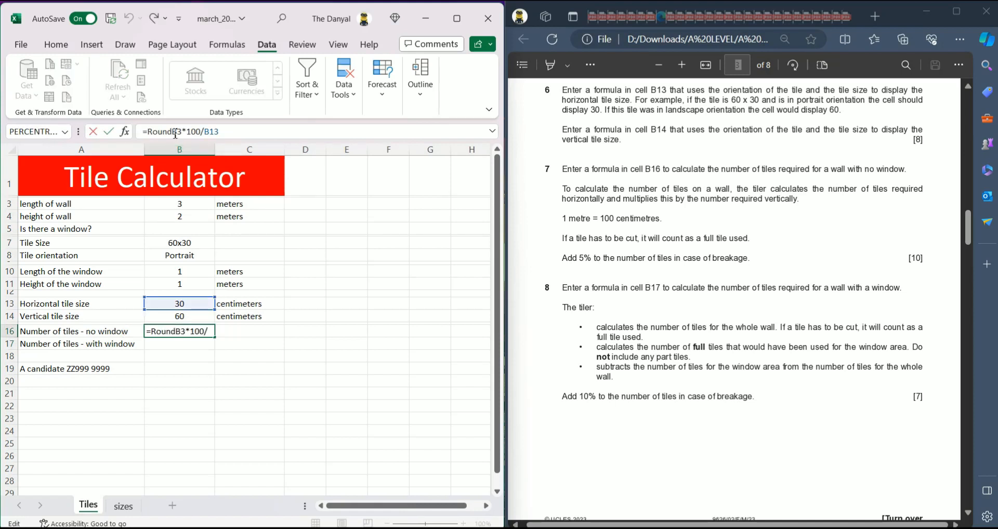
key(BackSpace)
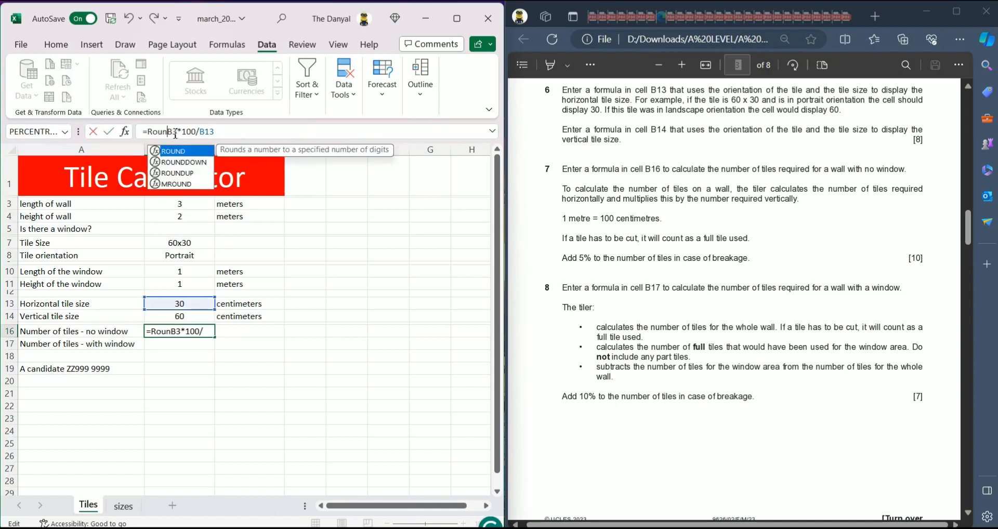
click(177, 175)
double_click(178, 175)
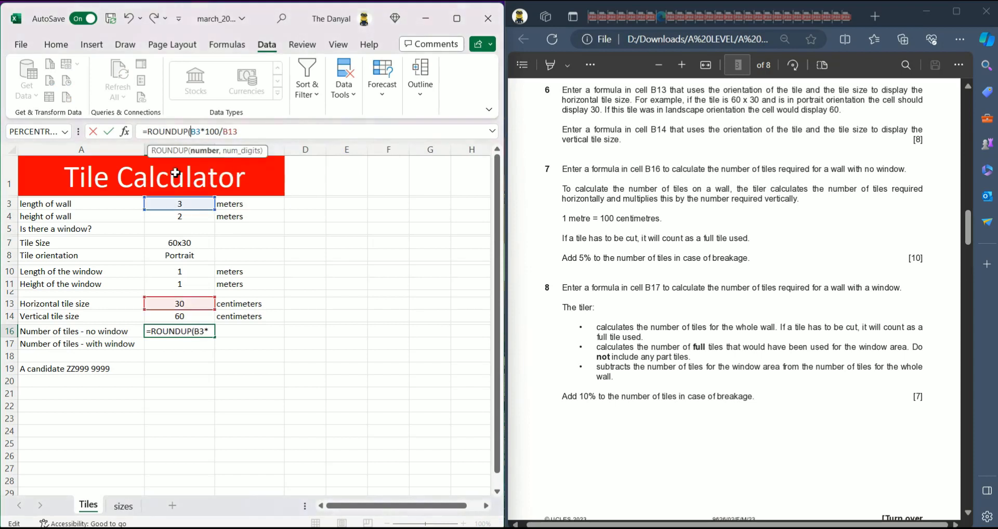
click(243, 133)
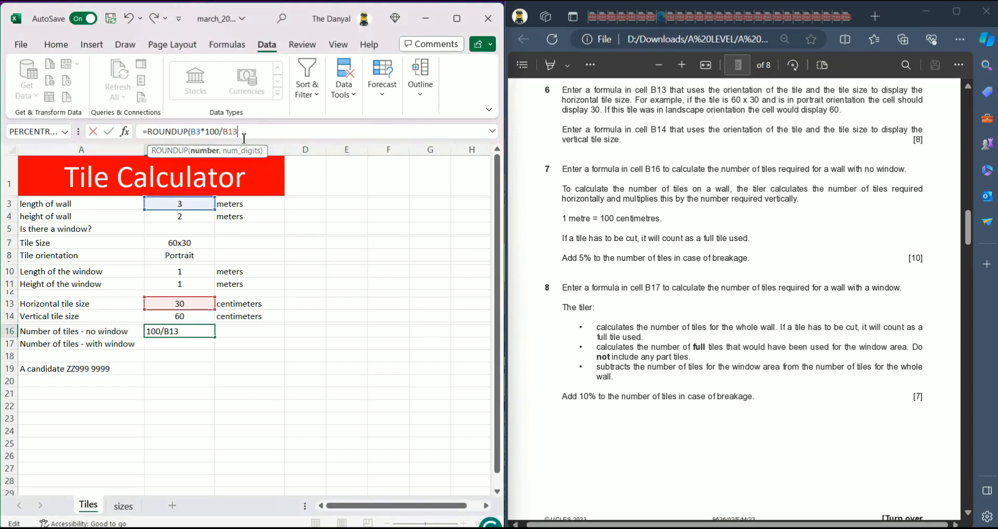
text(,0))
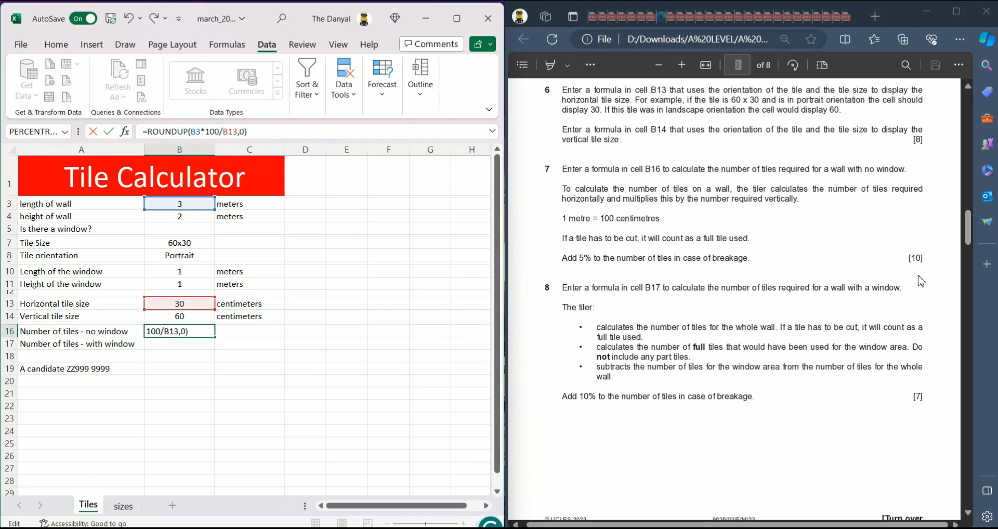
click(980, 249)
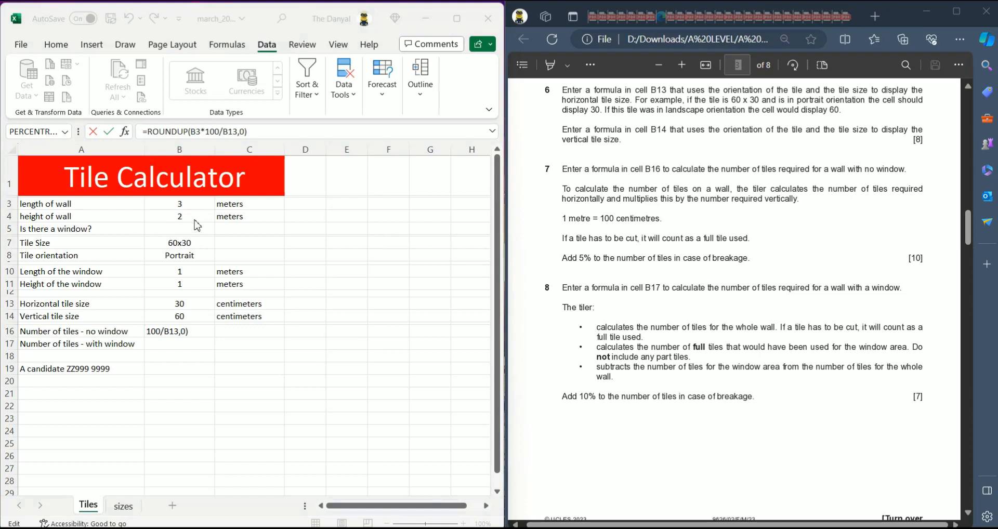
click(183, 318)
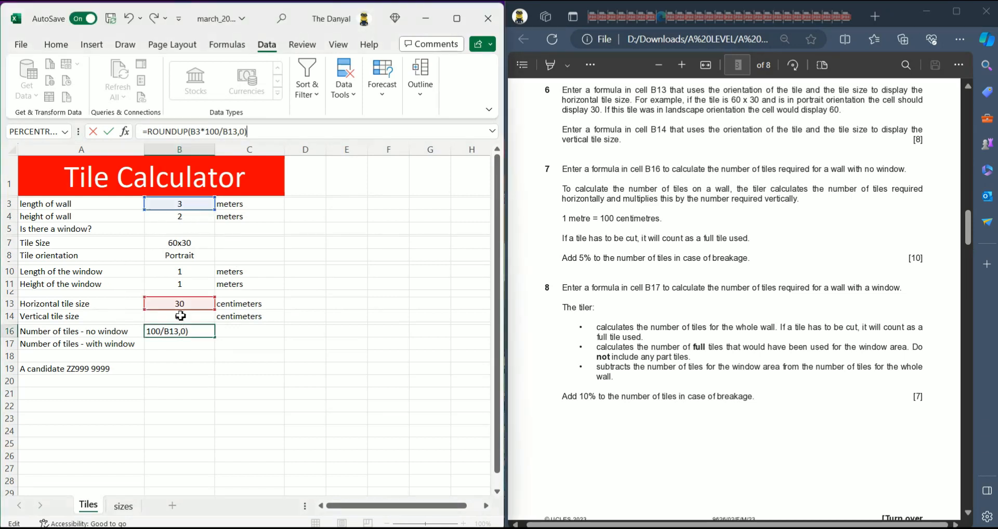
click(186, 319)
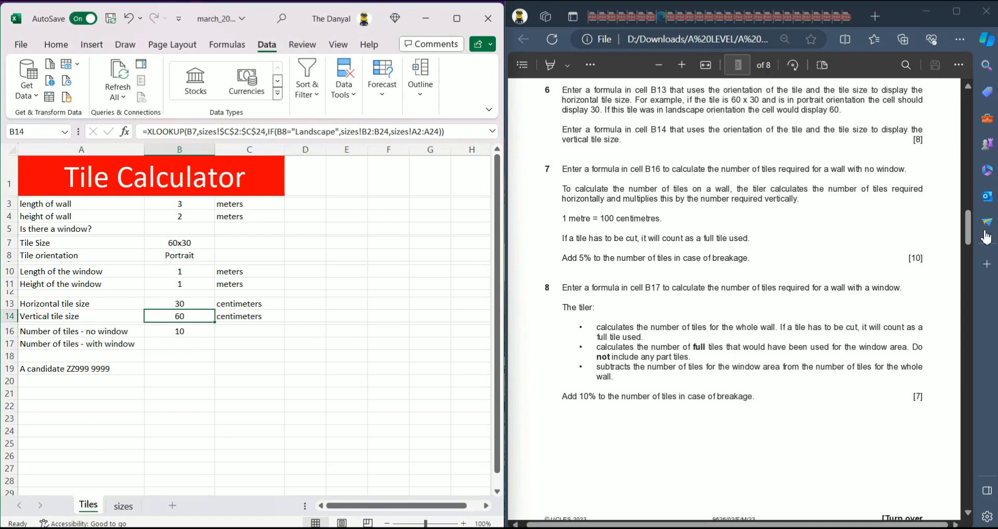
Extend the B16 formula by multiplying it by a pasted copy of ROUNDUP(B3*100/B13,0).
click(192, 335)
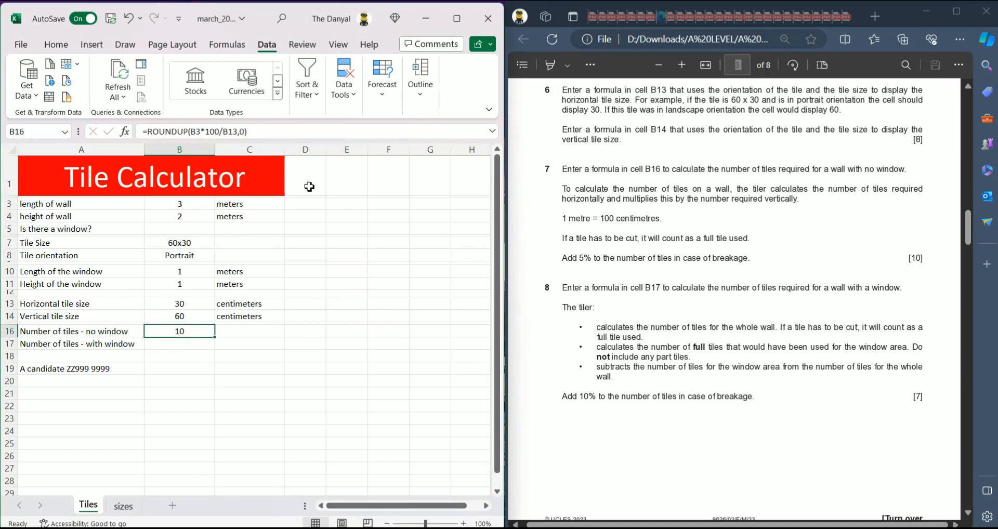
click(300, 137)
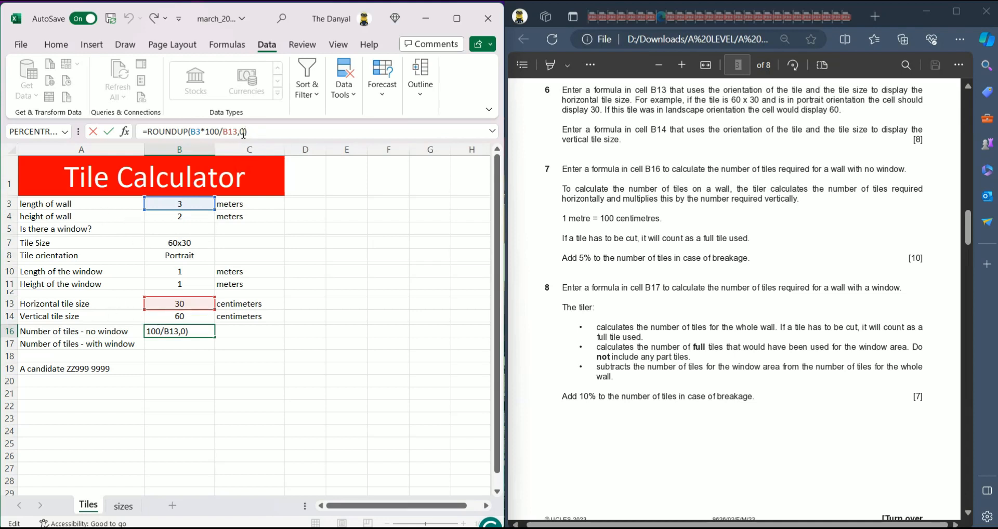
drag(244, 134, 149, 131)
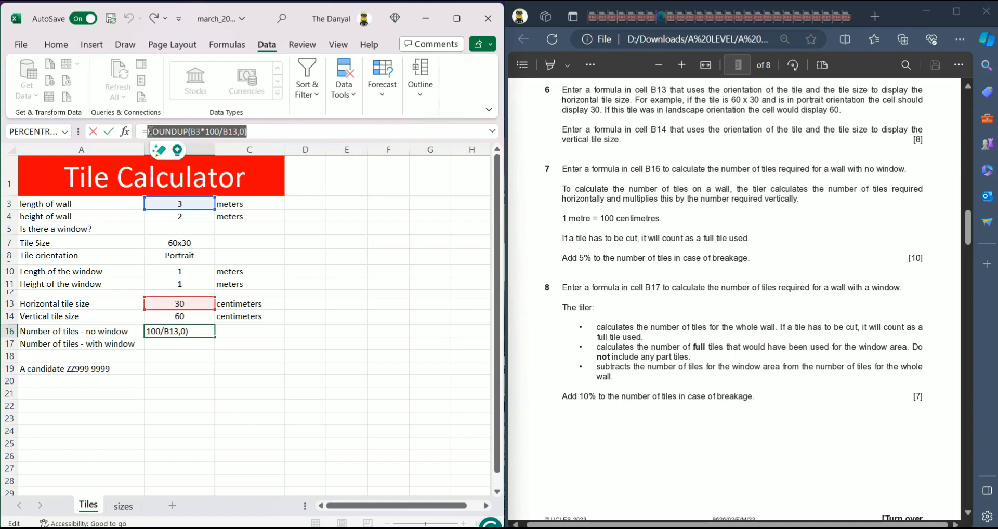
click(268, 134)
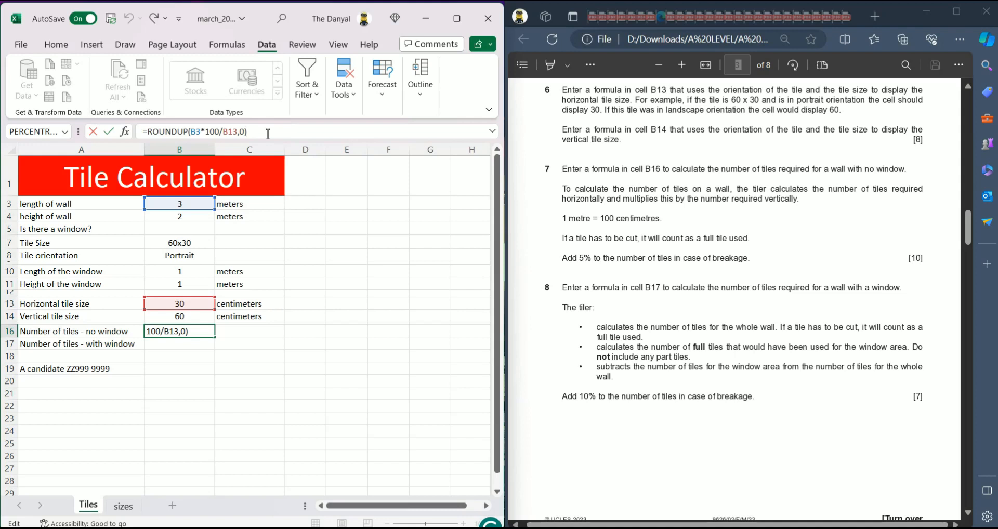
text(*)
key(ctrl+v)
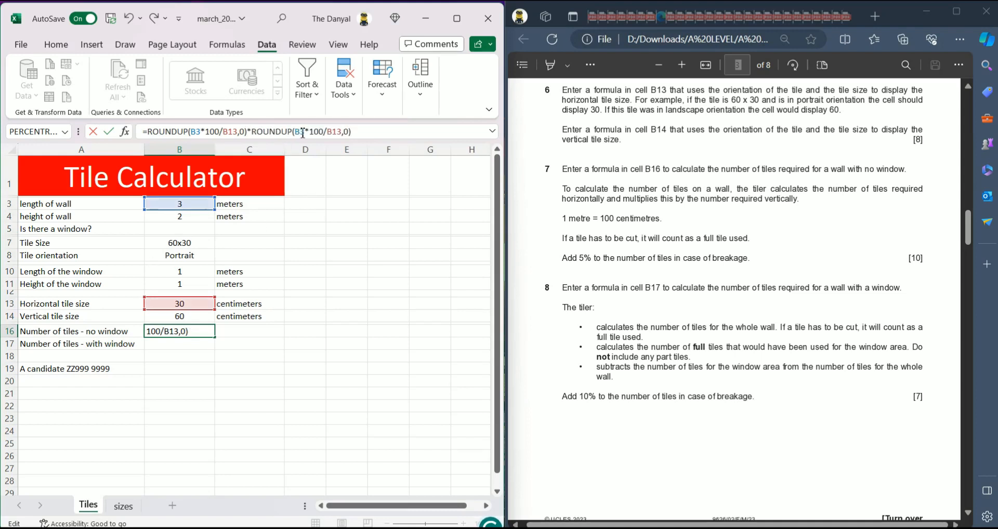
Change the second ROUNDUP in the B16 formula to use the wall height B4 and the vertical tile size B14.
click(304, 134)
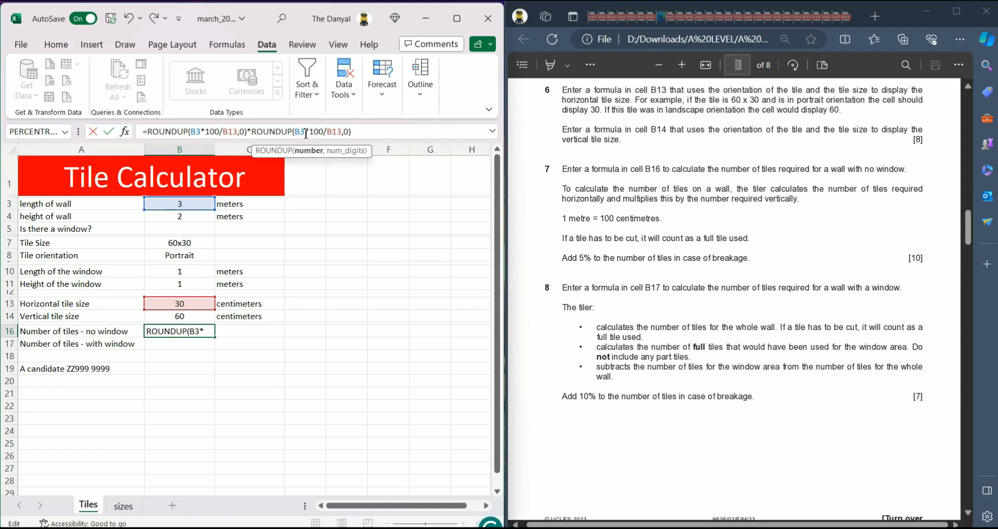
drag(305, 134, 294, 133)
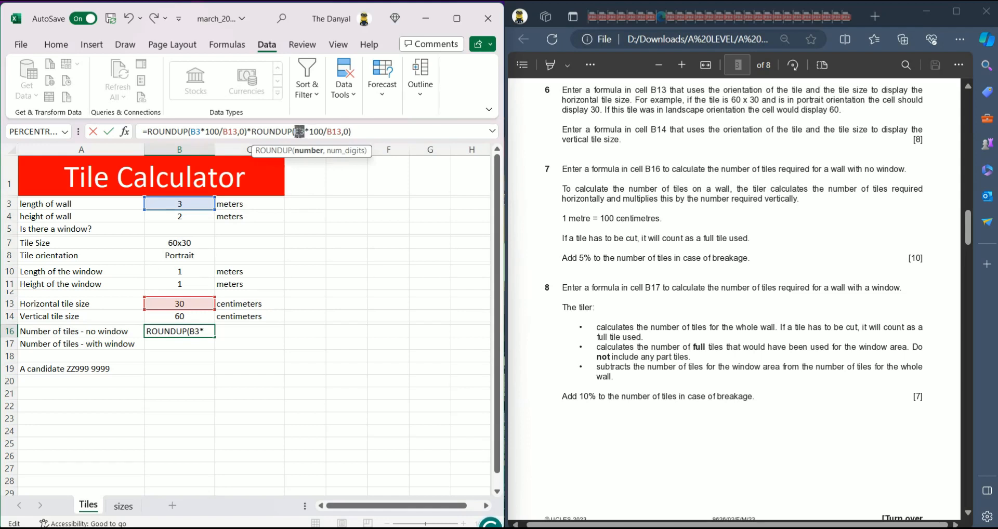
click(182, 217)
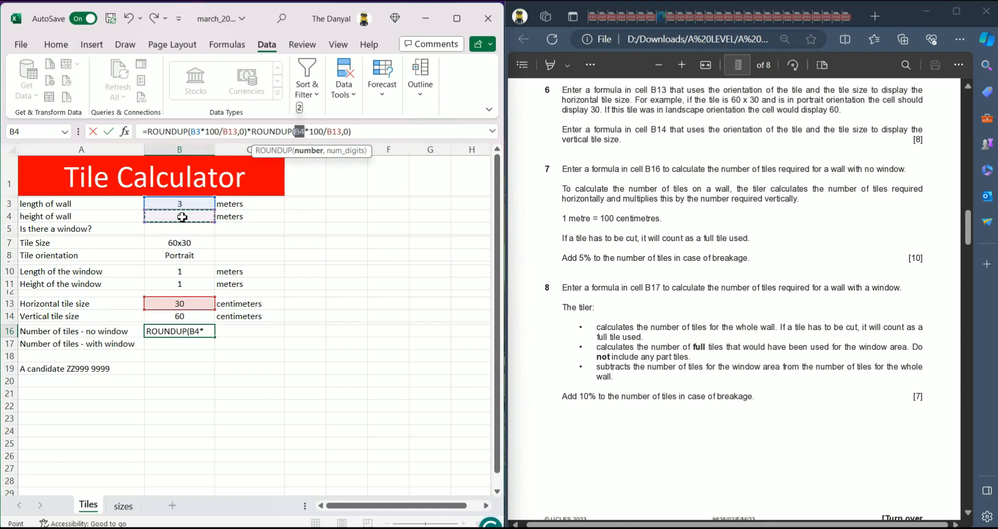
click(339, 132)
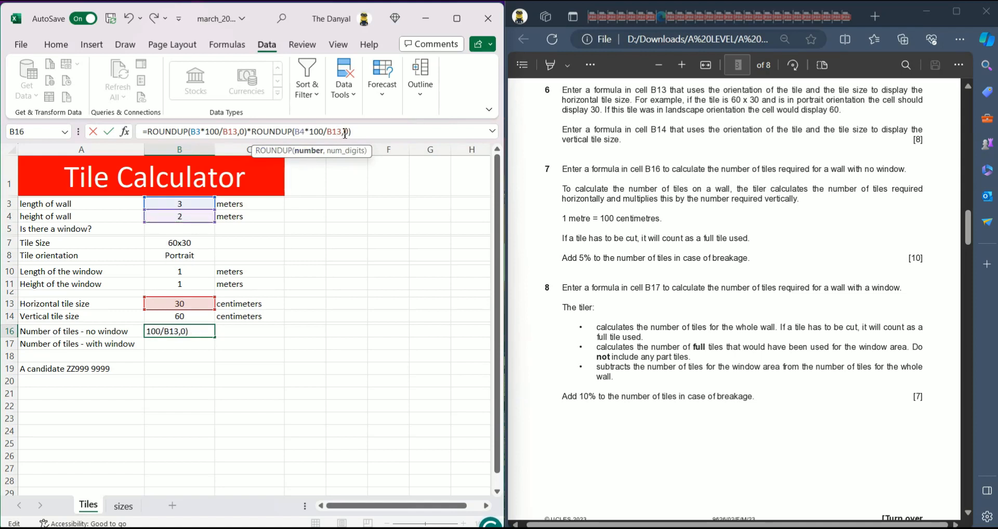
drag(342, 133, 337, 133)
key(BackSpace)
key(BackSpace)
key(BackSpace)
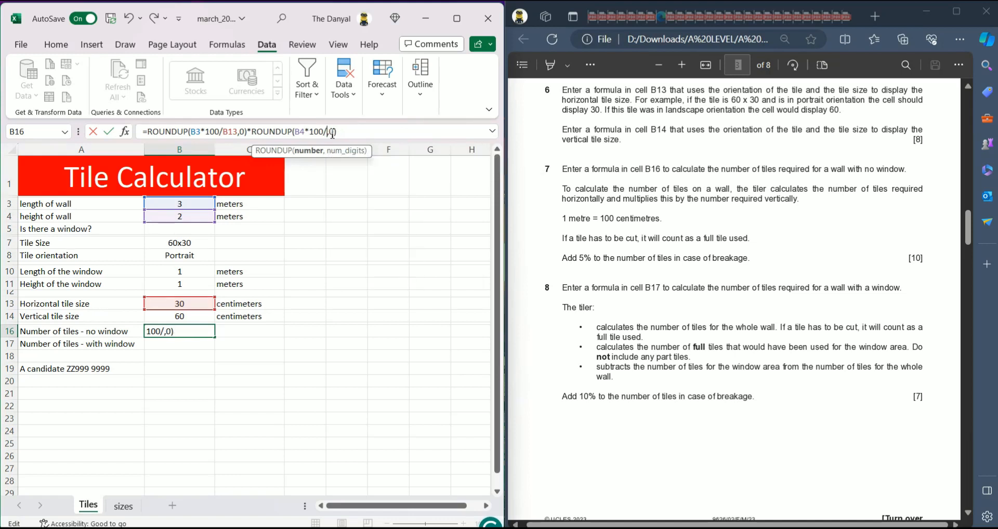
click(187, 315)
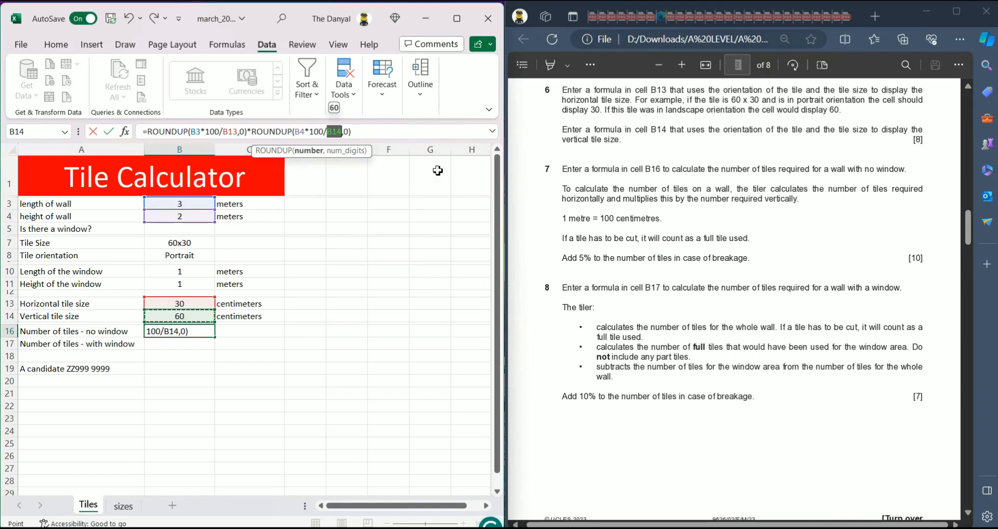
Check both ROUNDUP parts of the B16 formula against question 7's horizontal and vertical tile counts and its breakage requirement.
click(394, 133)
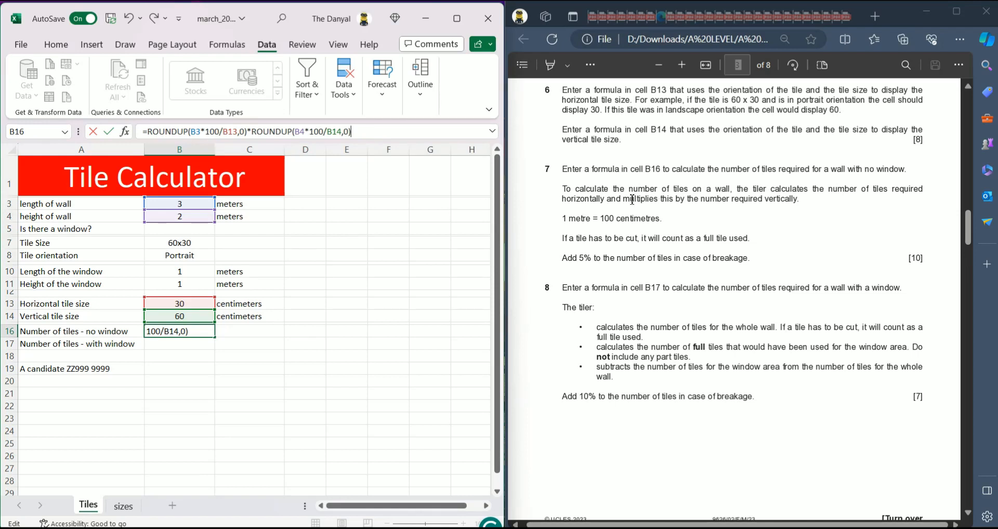
drag(567, 192, 793, 191)
drag(754, 188, 606, 200)
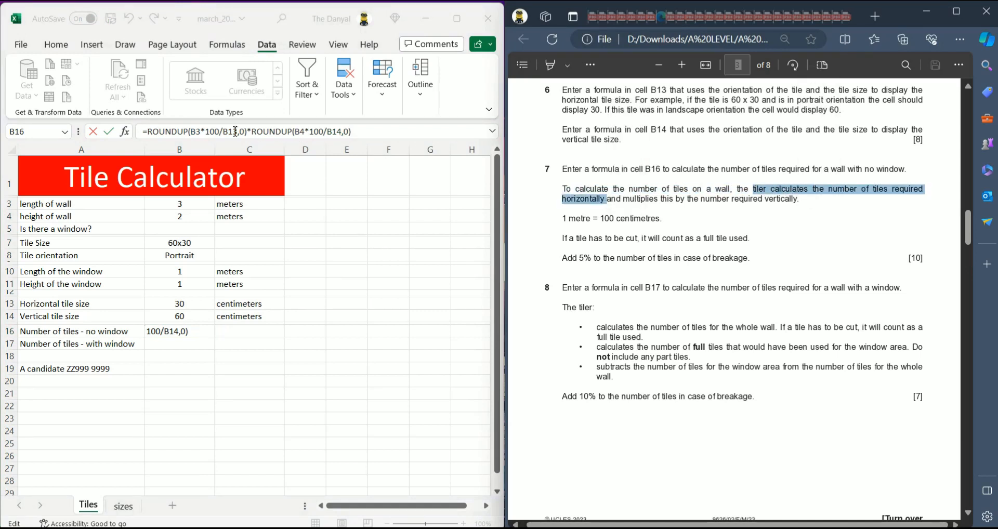
click(164, 134)
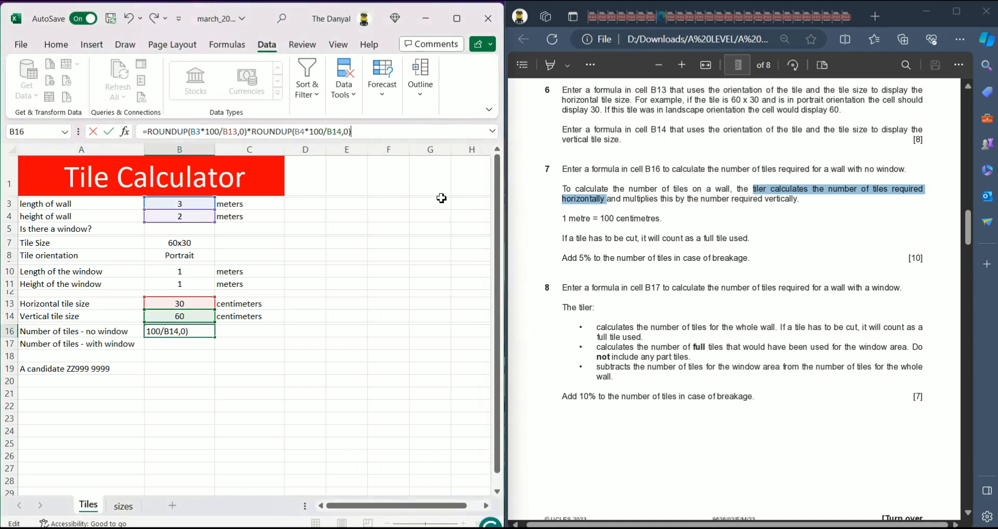
drag(366, 131, 254, 131)
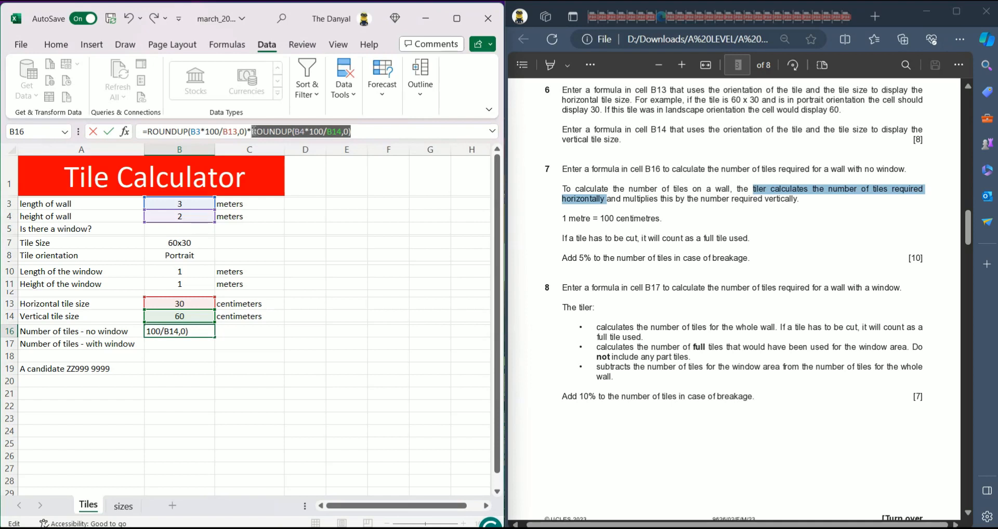
click(385, 132)
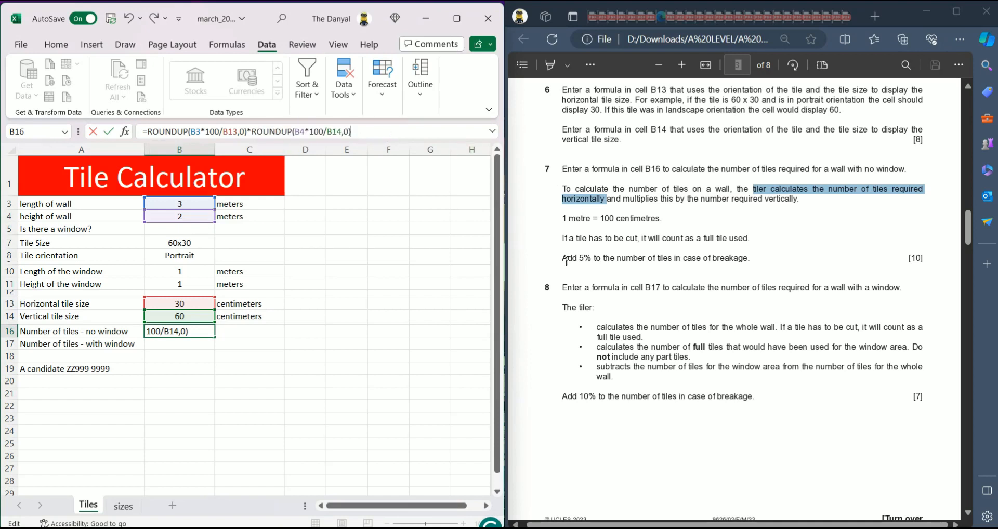
drag(562, 258, 739, 260)
click(382, 132)
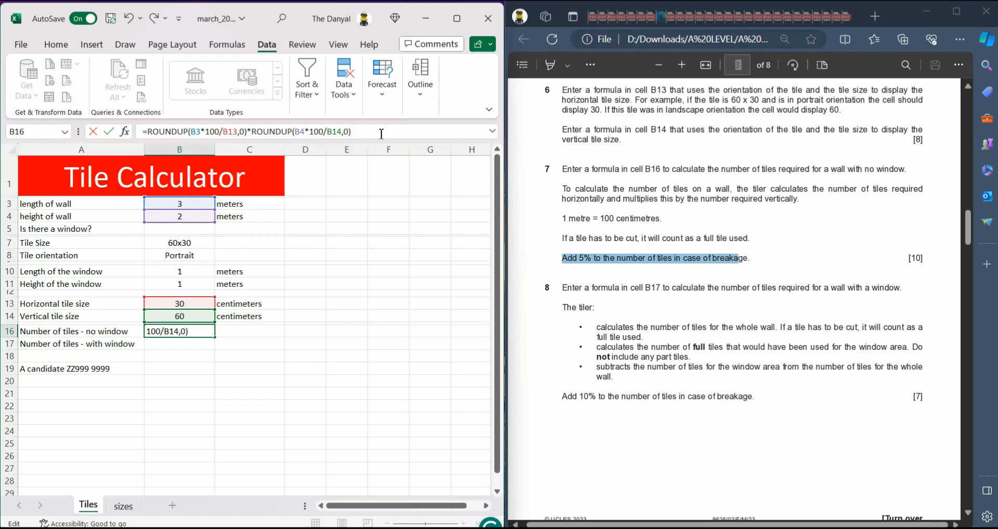
Wrap the B16 formula in an outer ROUNDUP with 0 digits, multiply the tile product by 1.05, and commit it.
click(149, 132)
text(()
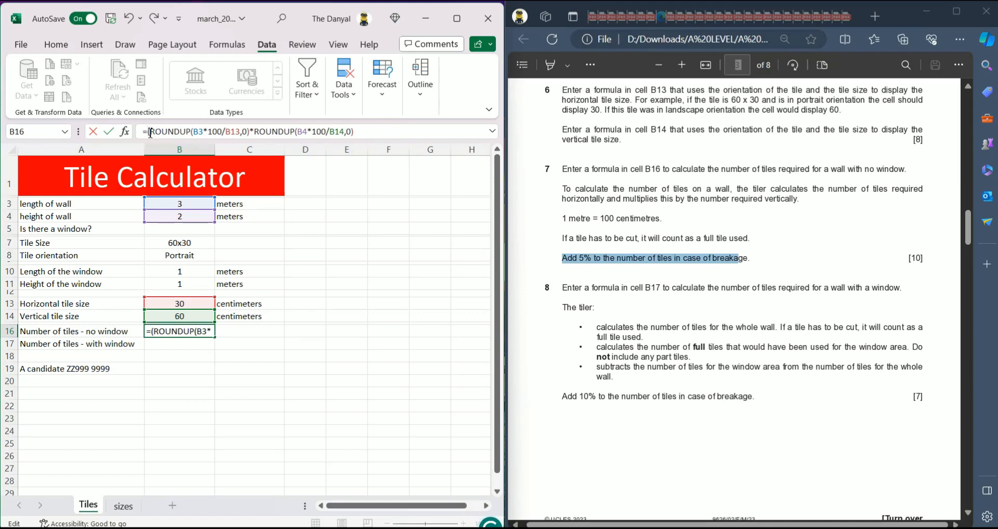
text(round)
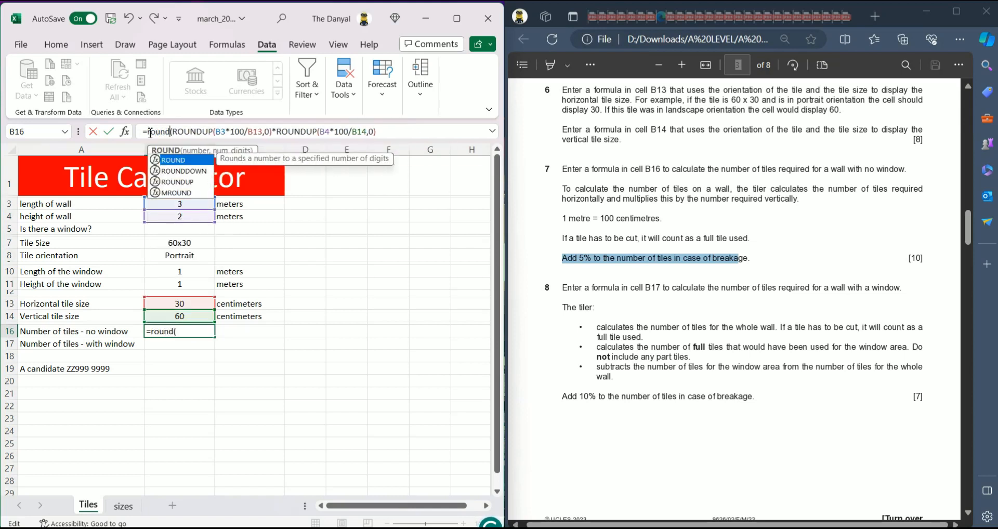
click(186, 183)
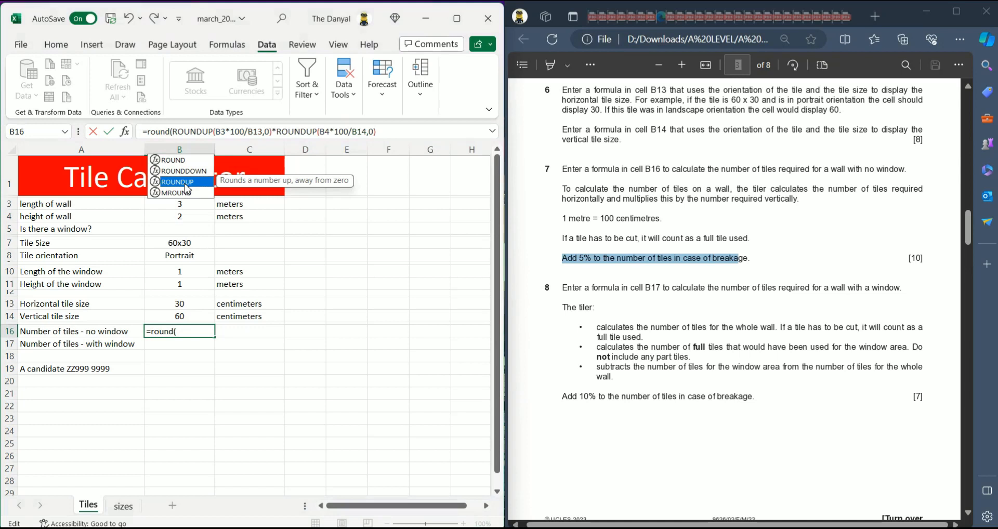
double_click(186, 183)
click(396, 132)
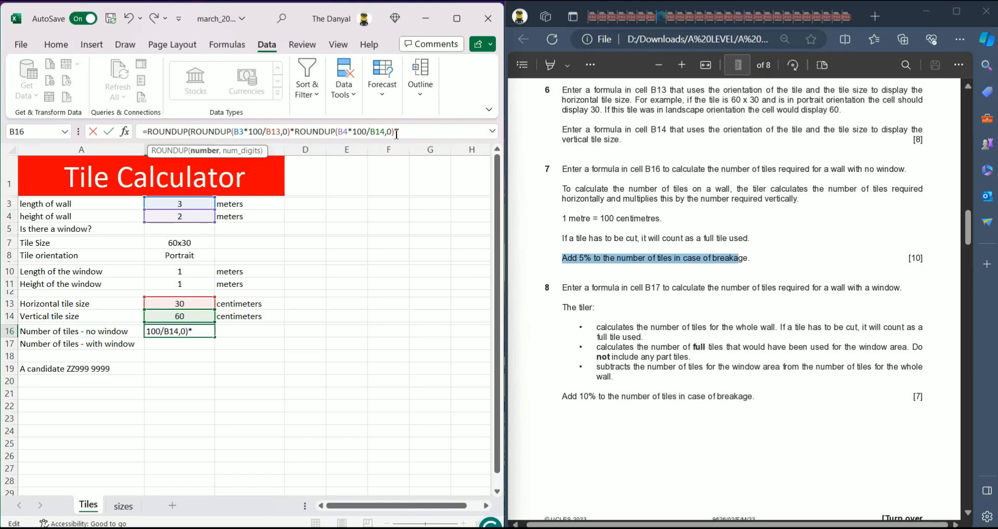
text(05,0)
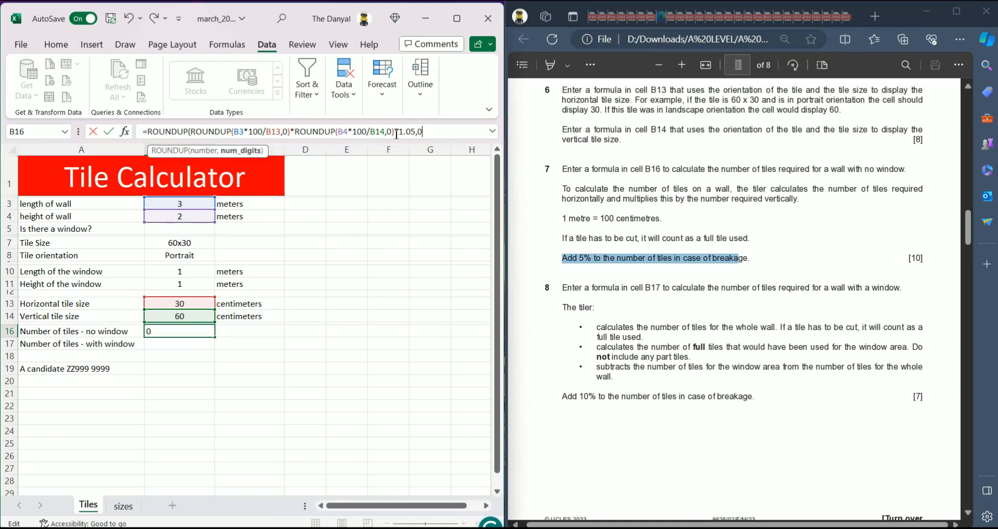
text())
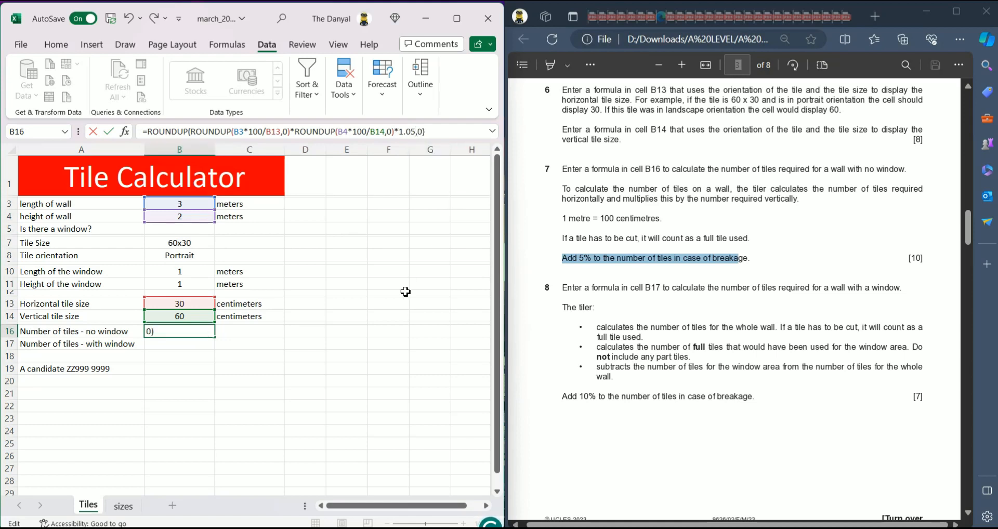
click(980, 240)
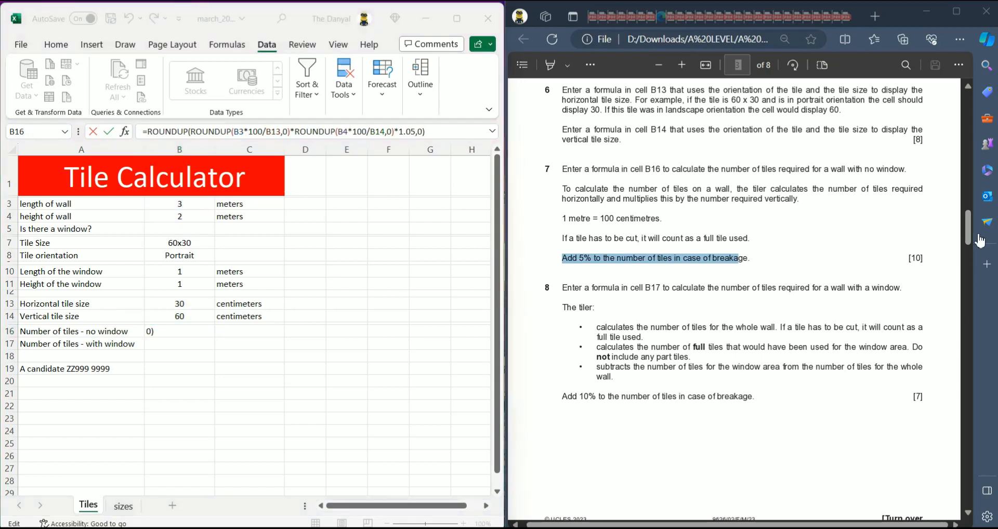
click(452, 126)
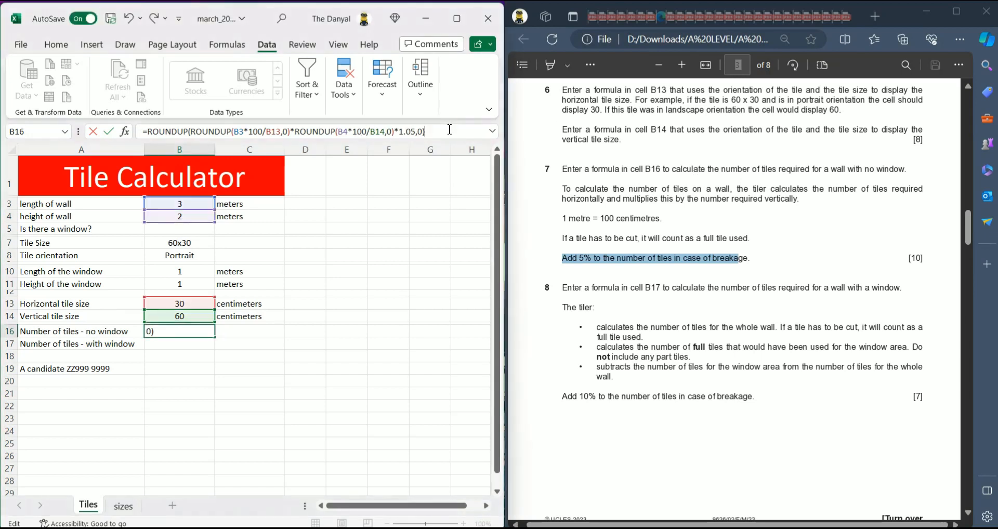
key(Return)
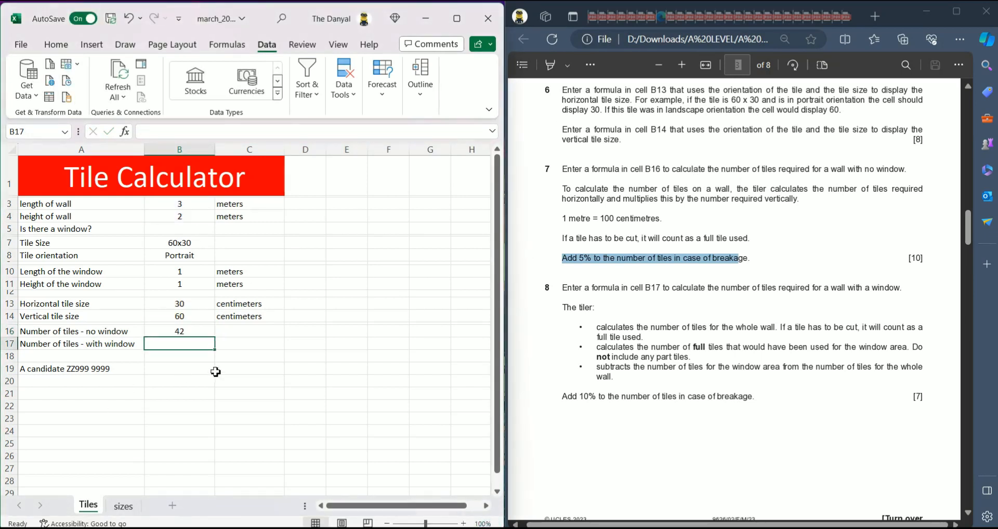
Review the tile size, orientation and no-window tile count entries on the Tiles sheet.
click(184, 255)
click(200, 243)
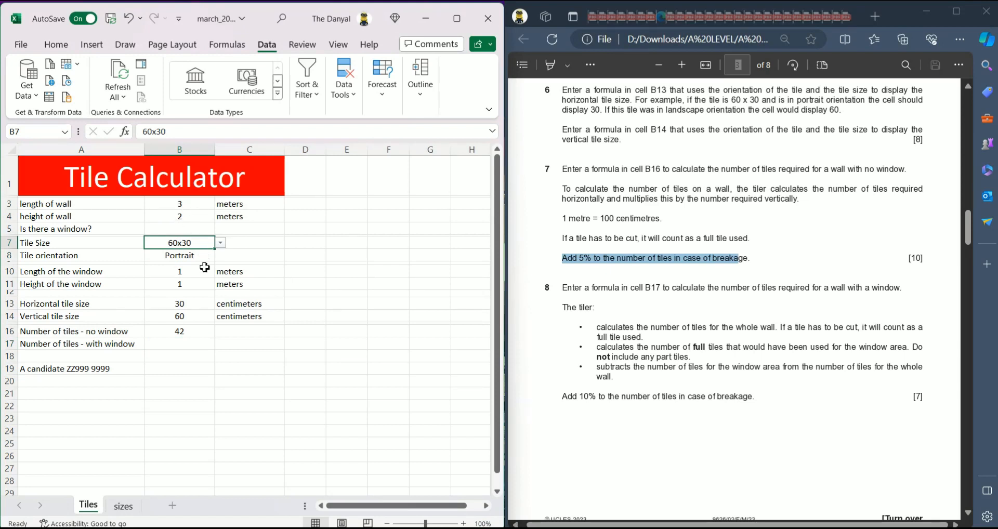
click(77, 306)
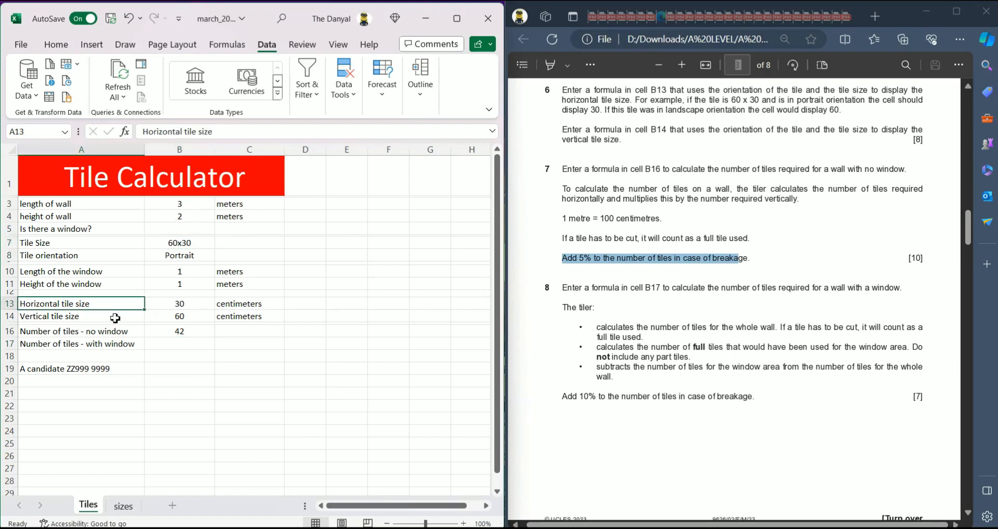
click(73, 321)
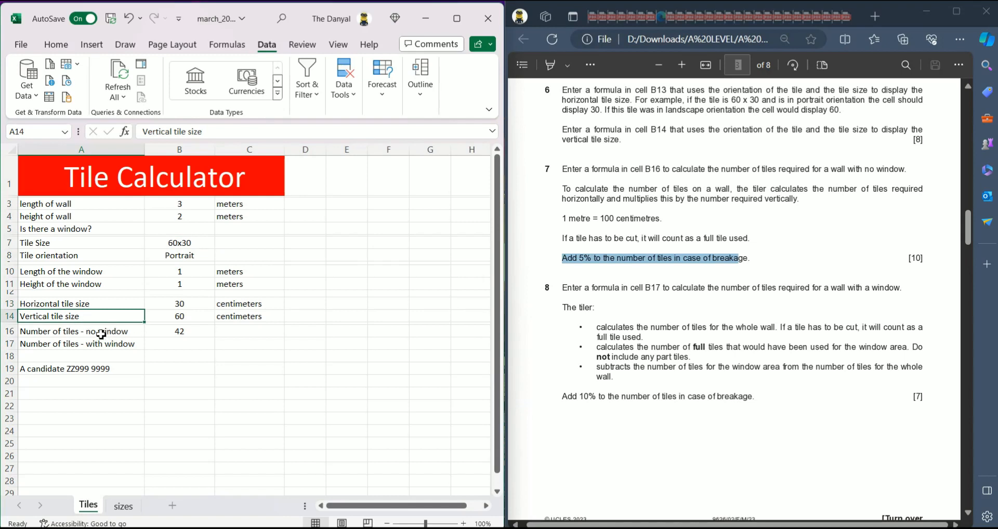
click(100, 333)
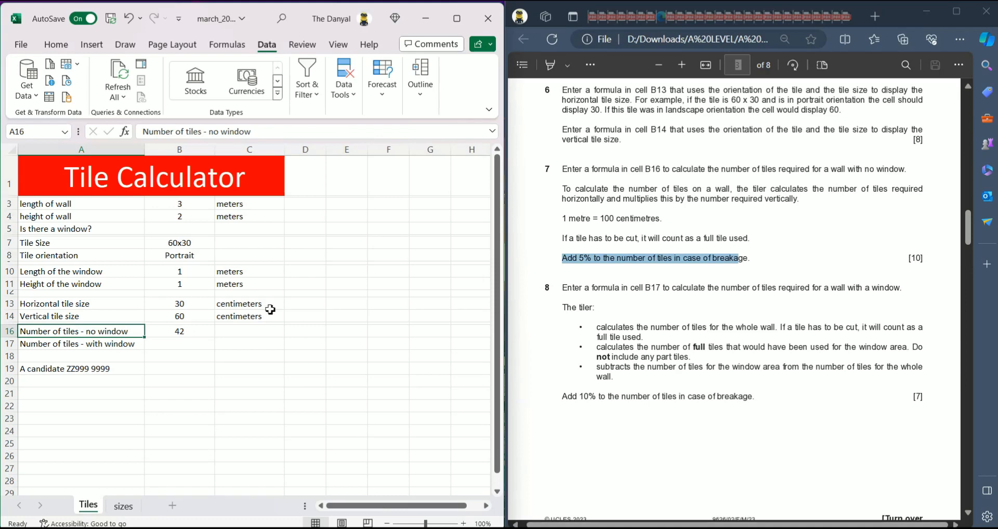
Select B17 and read question 8's rules for counting whole-wall tiles and full window tiles on a wall with a window.
drag(969, 242, 981, 241)
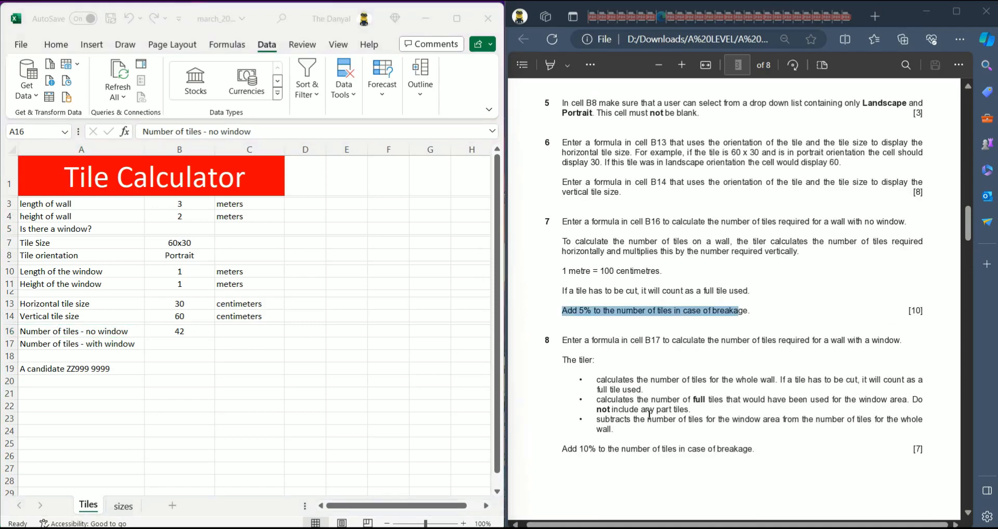
scroll(649, 414, down, 3)
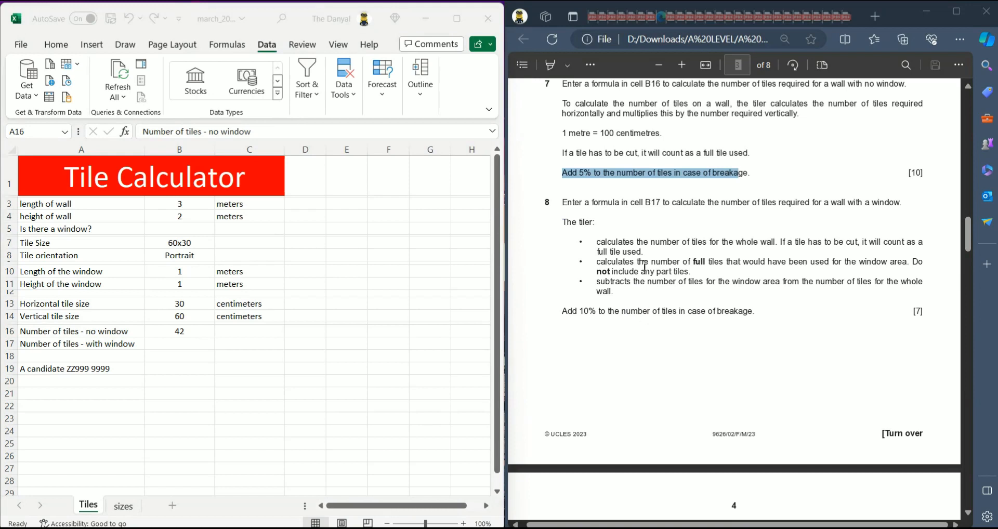
click(659, 210)
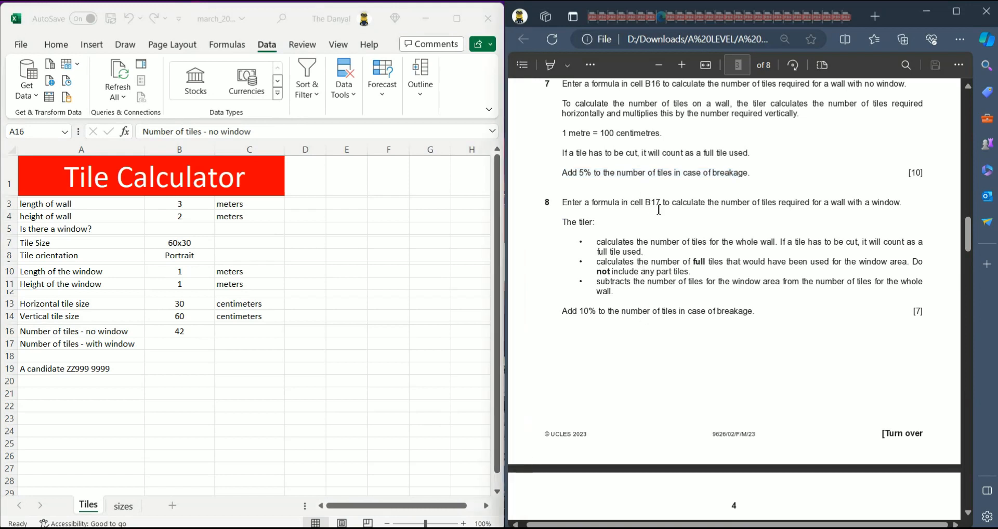
click(185, 350)
click(180, 345)
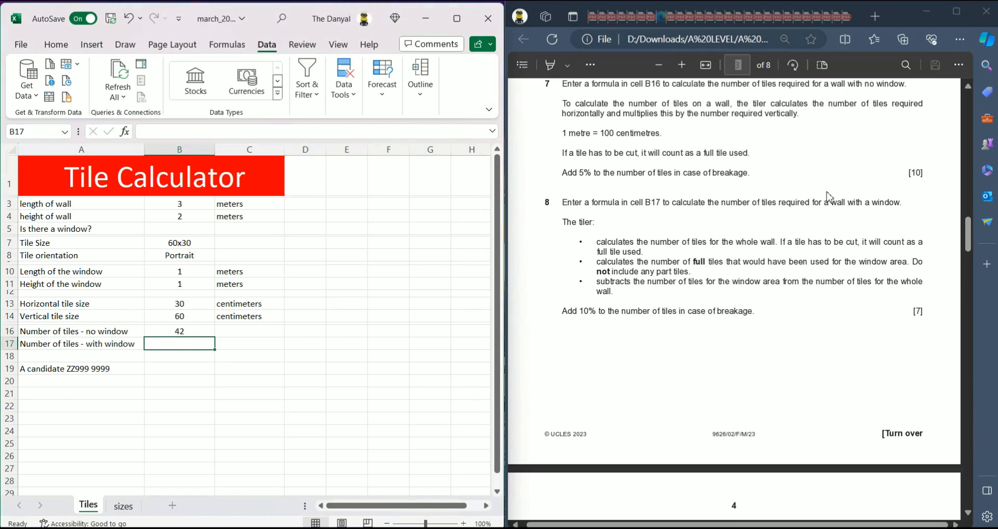
scroll(831, 198, up, 1)
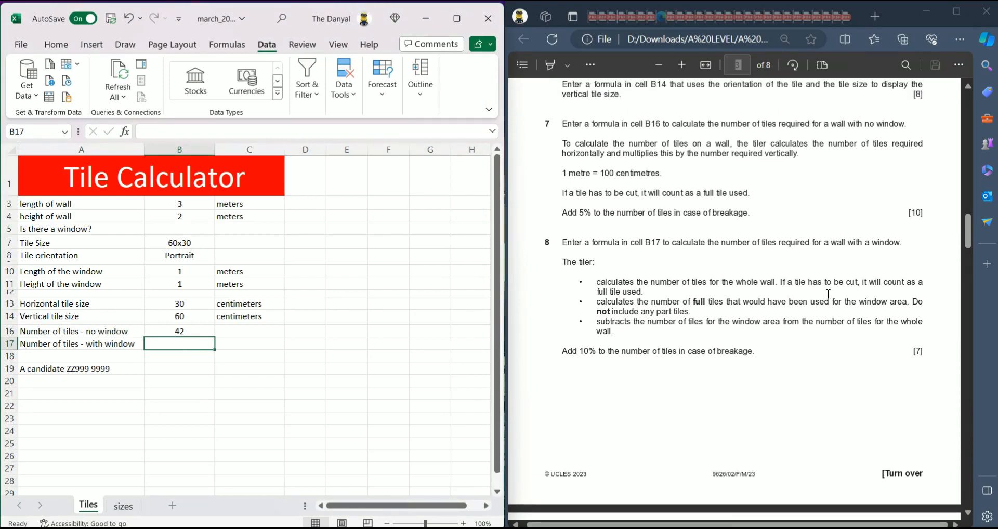
scroll(828, 294, down, 1)
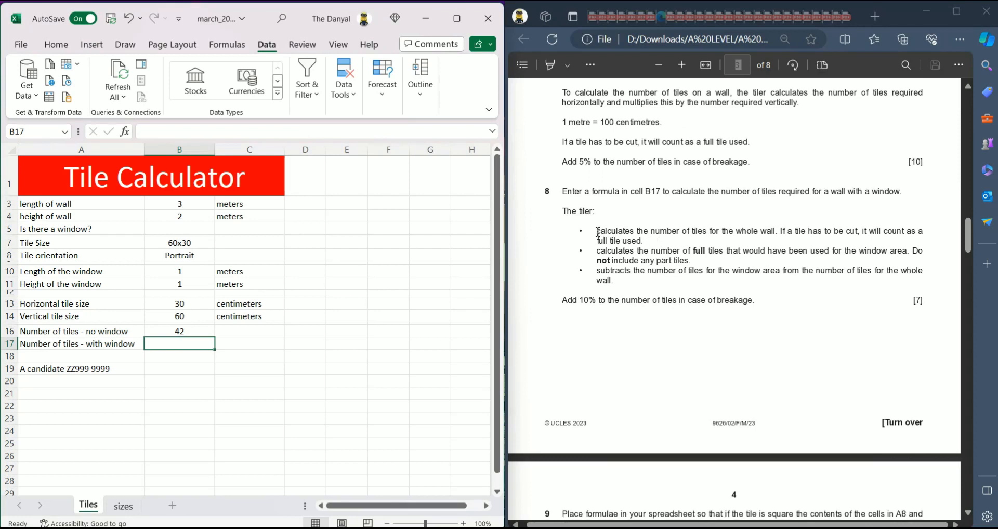
drag(596, 231, 775, 232)
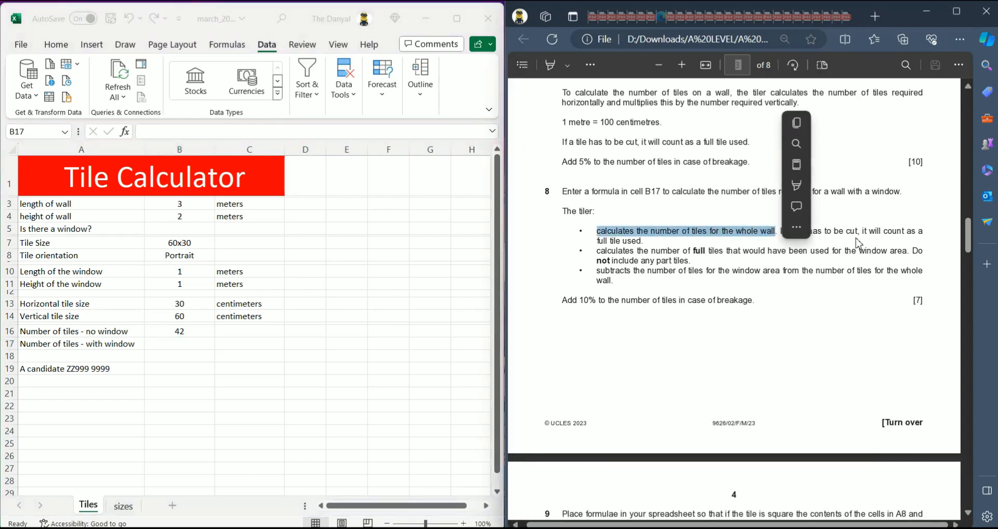
click(845, 256)
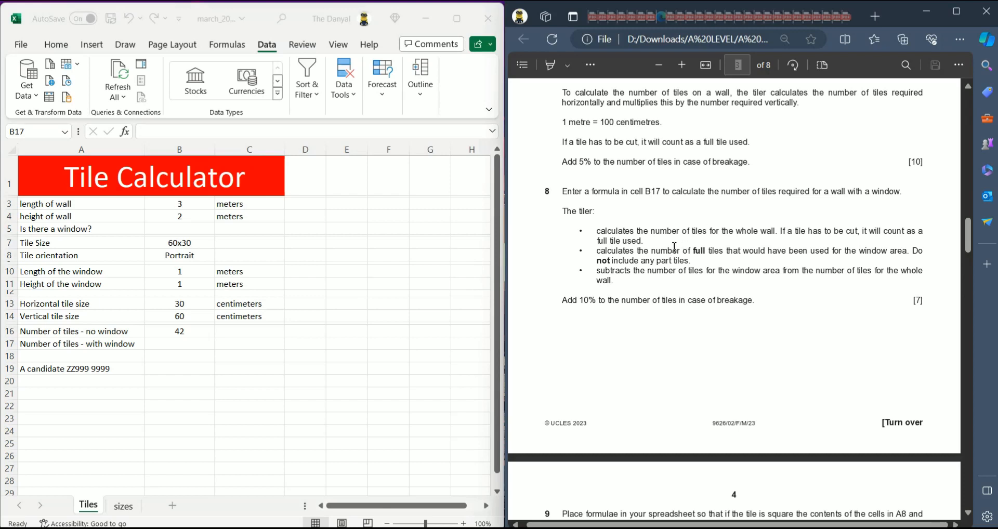
drag(596, 254, 569, 279)
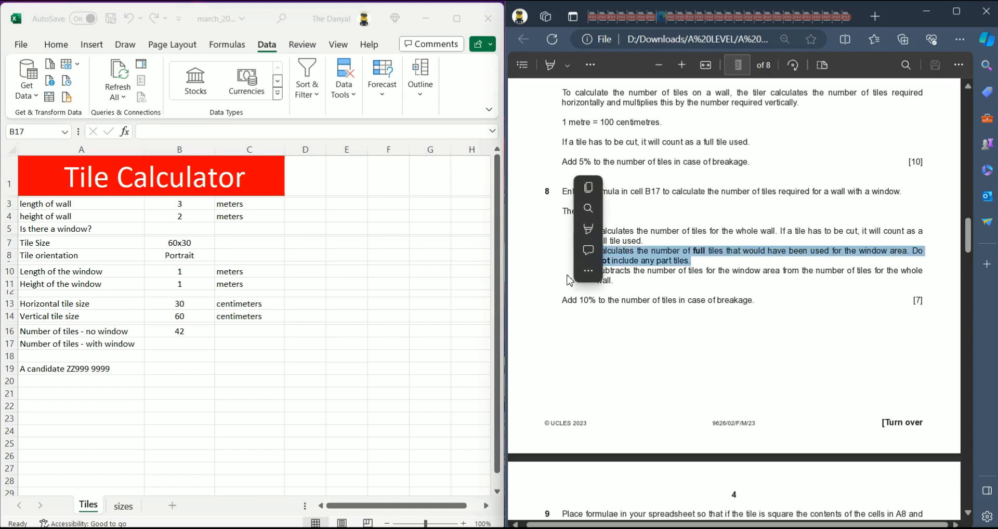
click(537, 303)
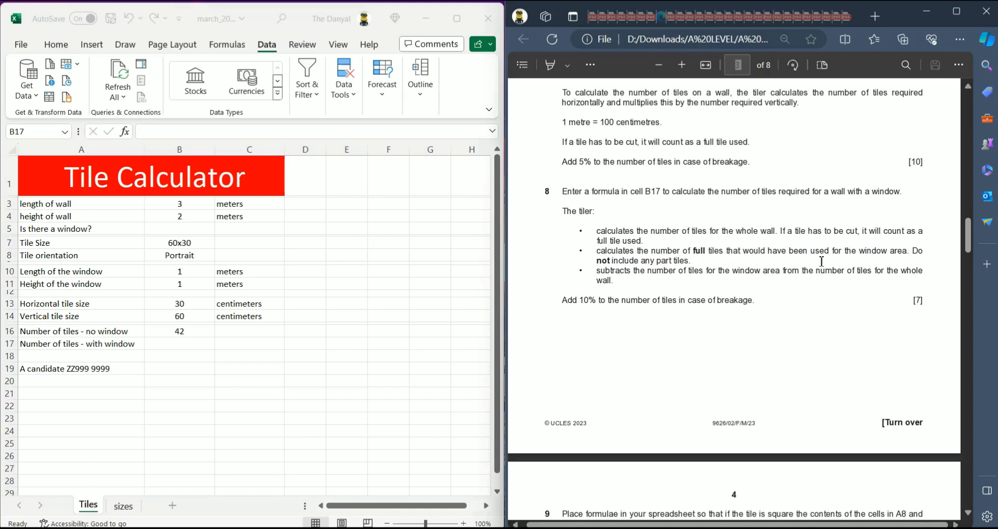
Read question 8's rules on excluding part tiles and subtracting the window area's tiles from the whole wall's tiles.
drag(697, 263, 910, 255)
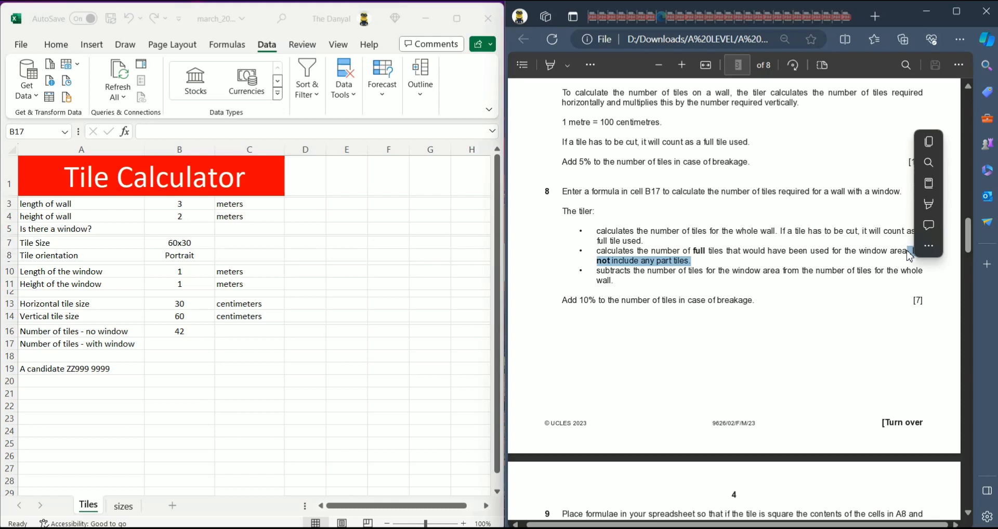
click(727, 276)
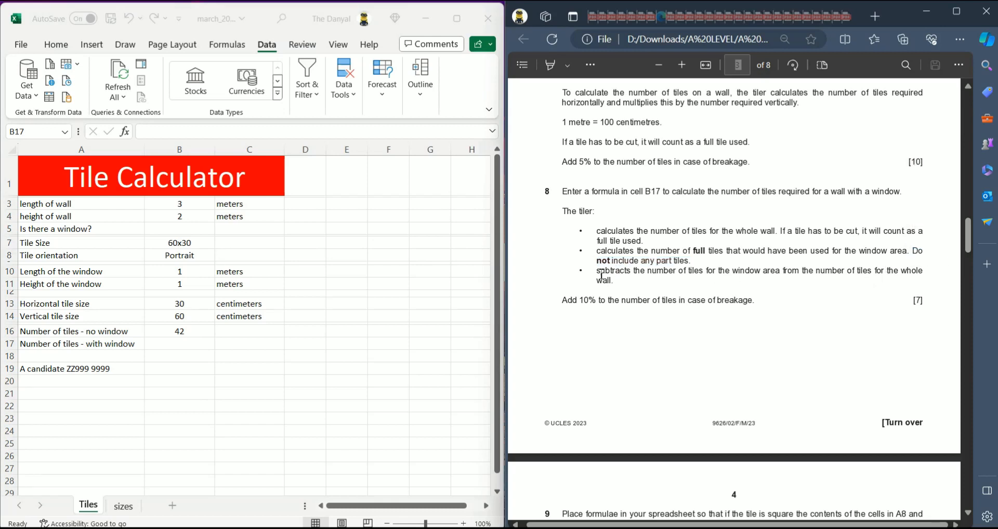
drag(595, 273, 639, 284)
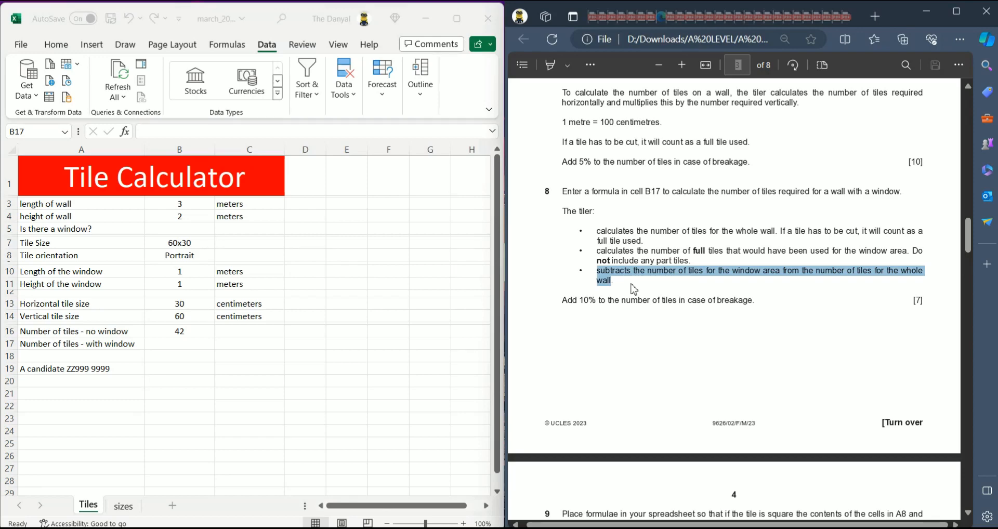
scroll(633, 289, down, 2)
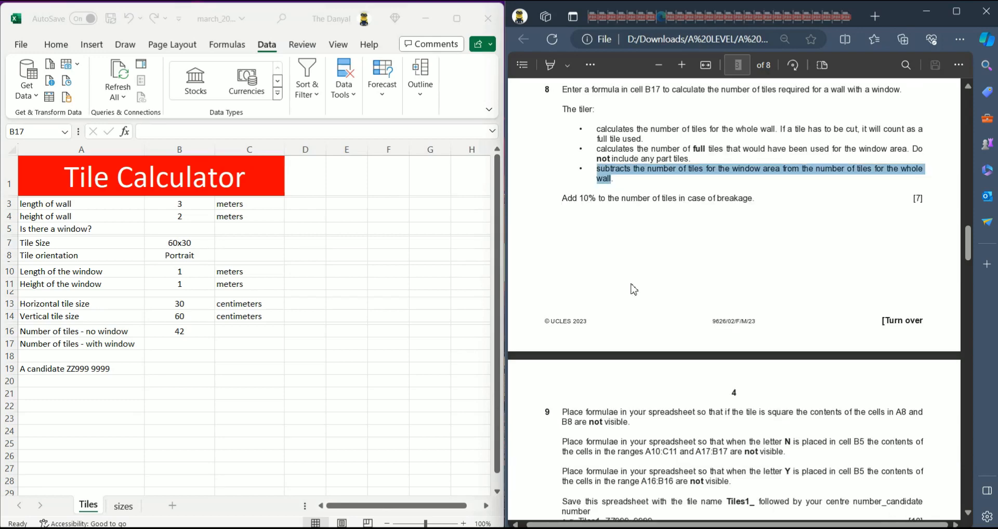
scroll(632, 288, up, 1)
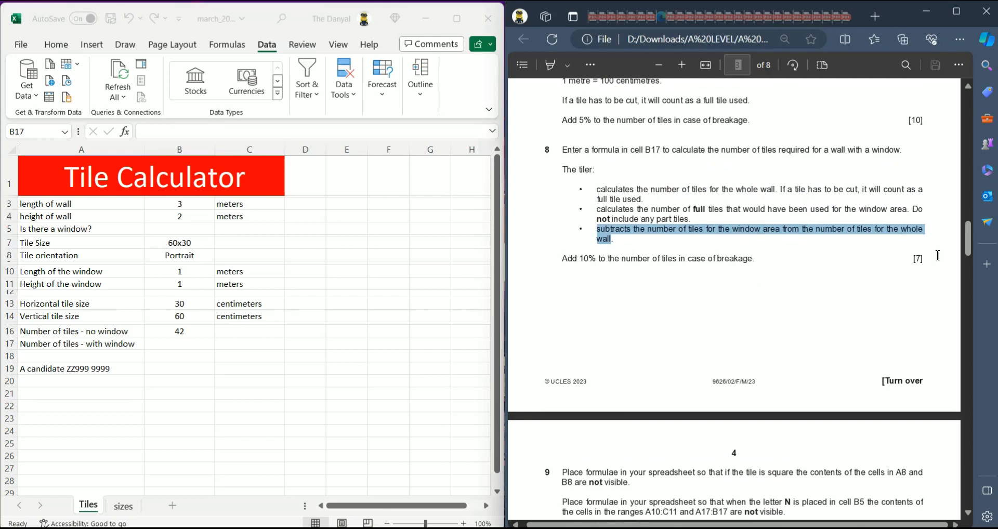
click(167, 343)
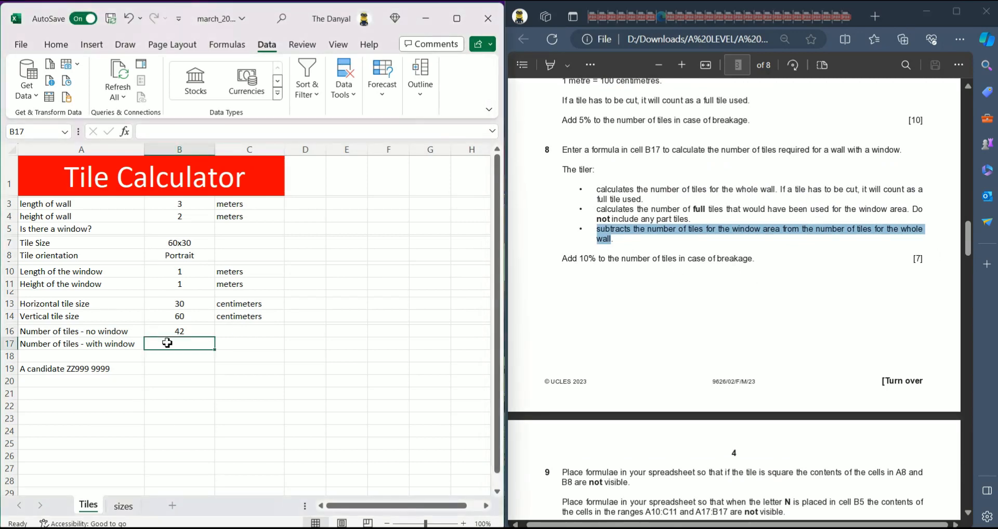
click(210, 131)
text(=)
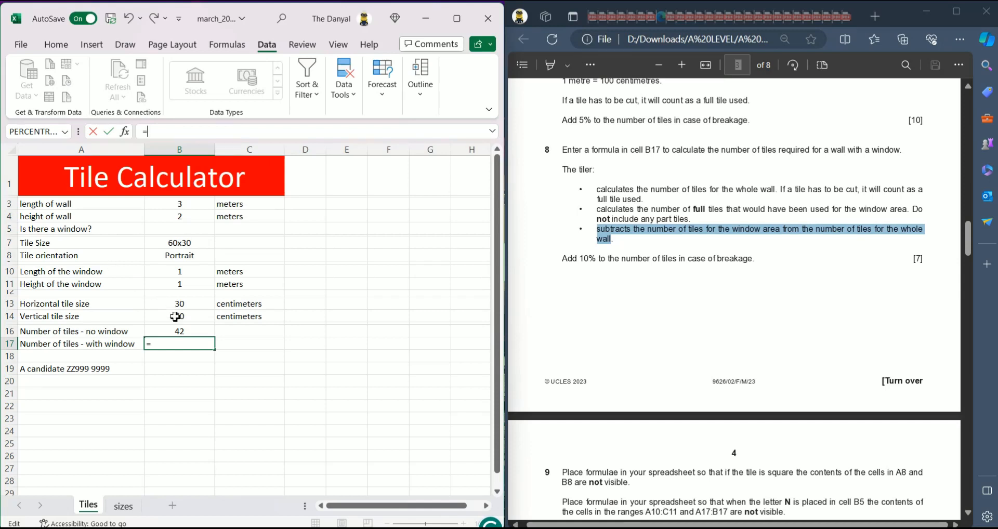
click(188, 333)
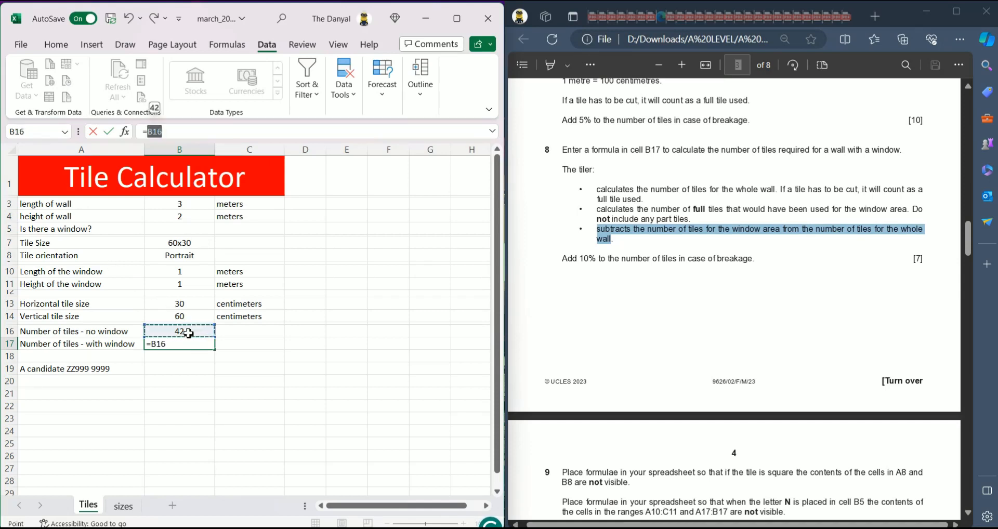
click(190, 347)
click(231, 356)
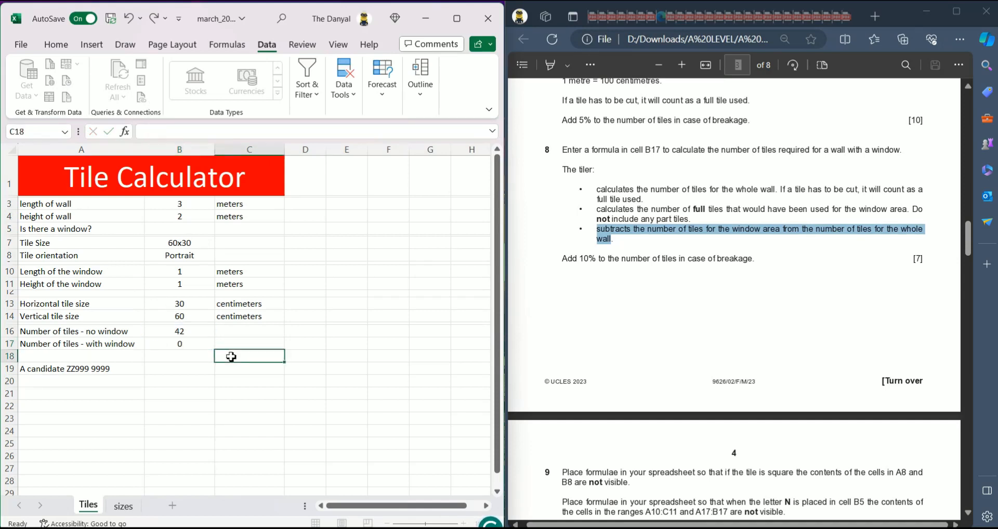
click(195, 344)
key(BackSpace)
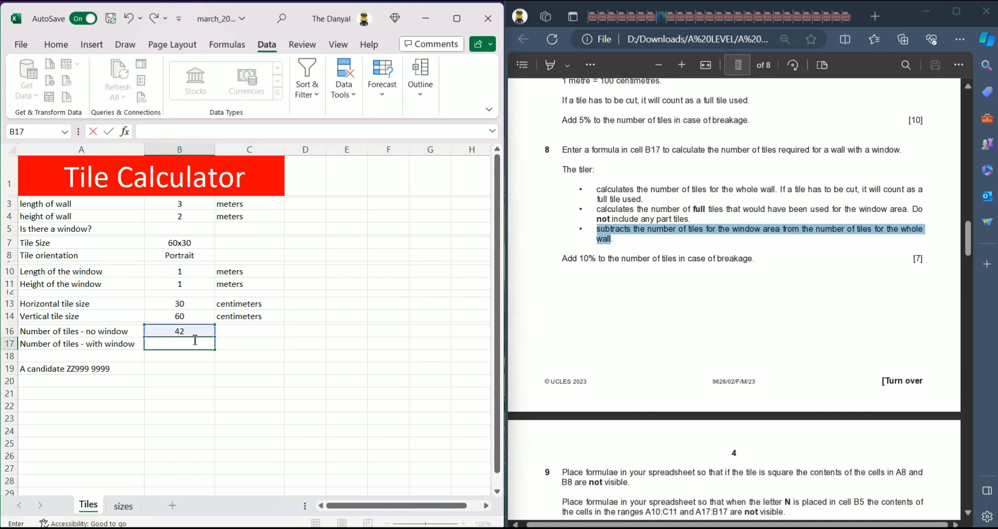
click(298, 346)
Undo the accidental overwrite of the B16 formula and commit its original ROUNDUP calculation.
click(190, 336)
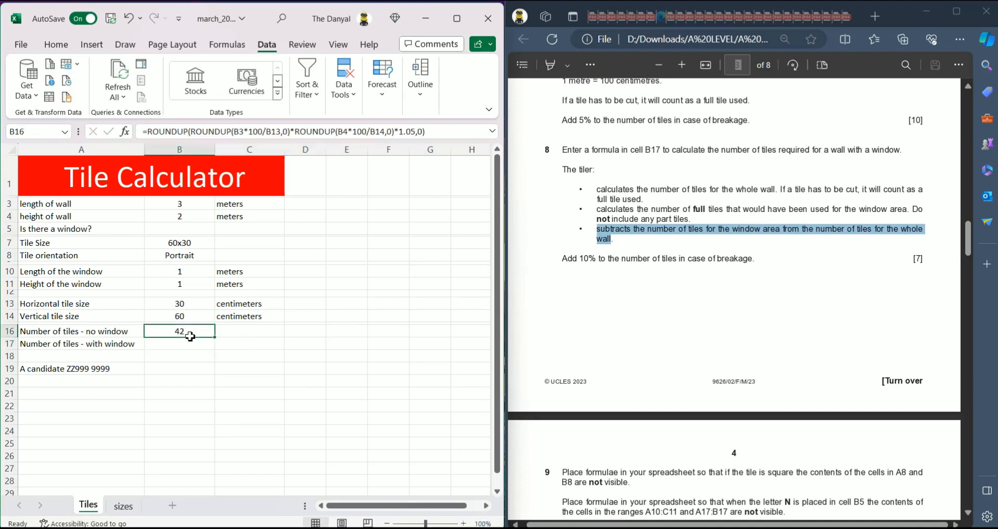
triple_click(280, 131)
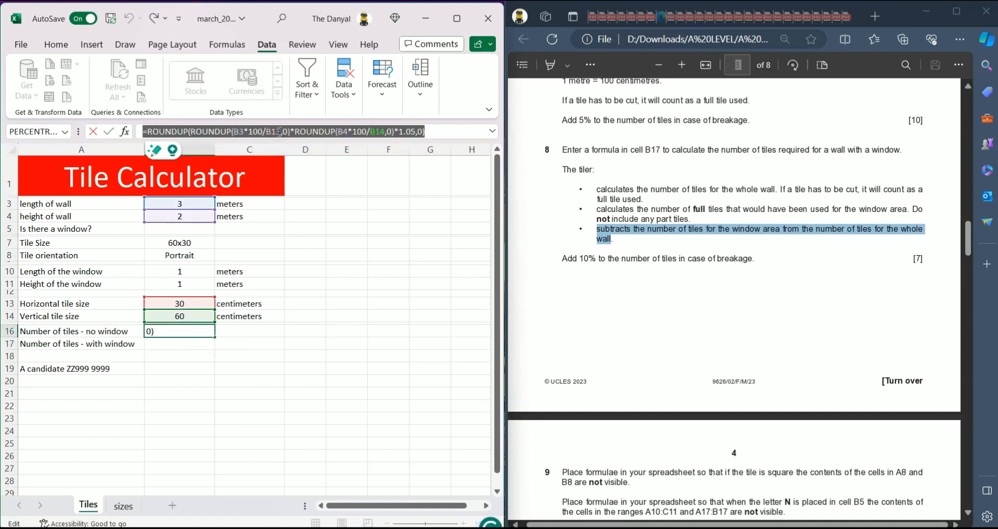
text(=)
click(307, 333)
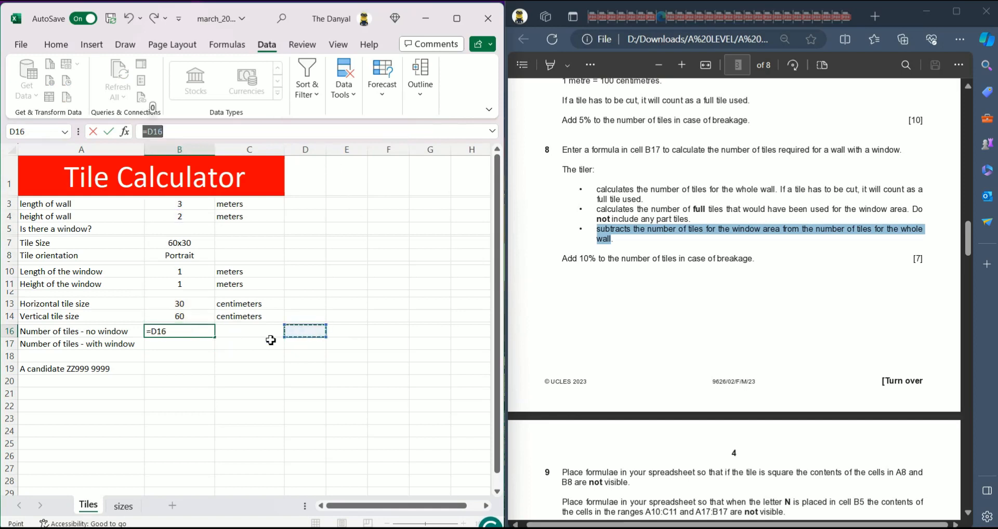
click(129, 20)
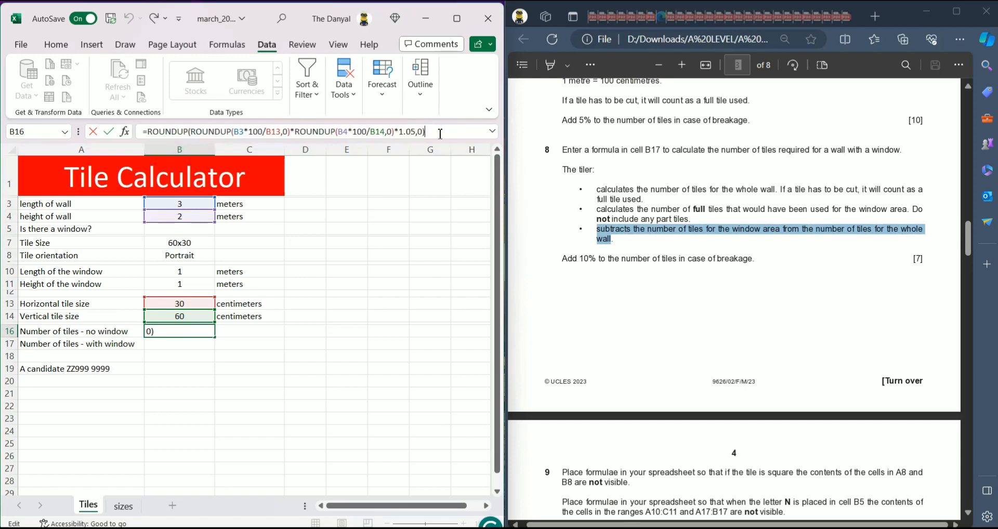
key(Return)
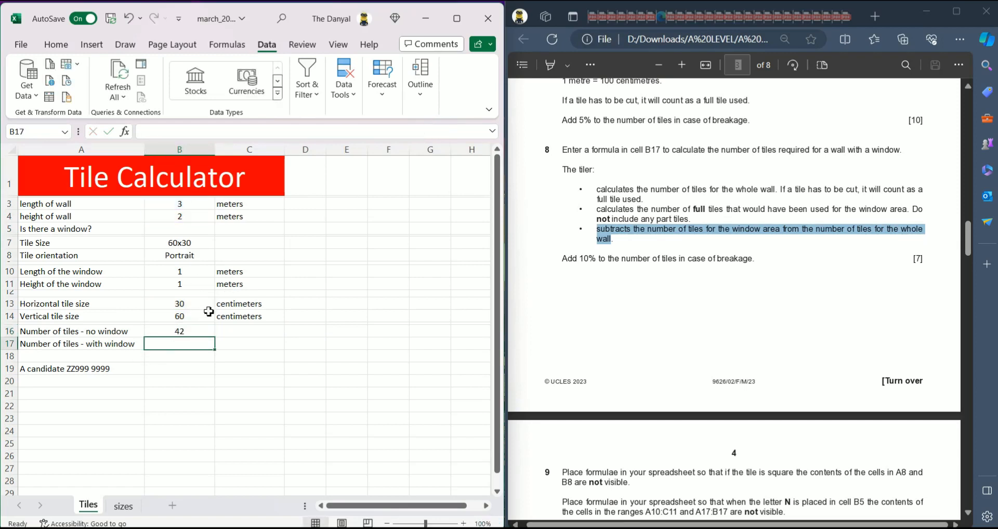
Start the B17 formula with =ROUNDDOWN(B10*100/B13,0) for the full tiles along the window's length.
click(168, 132)
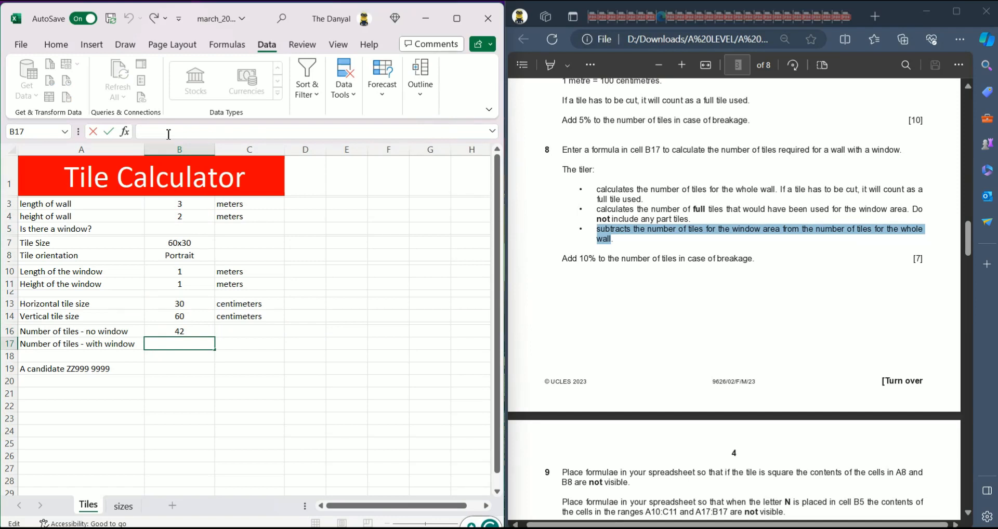
text(=round)
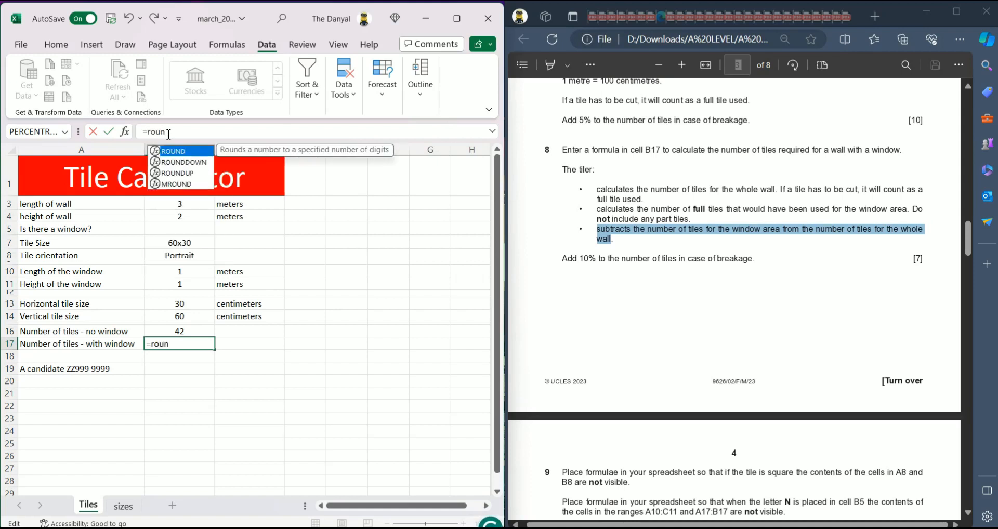
double_click(202, 162)
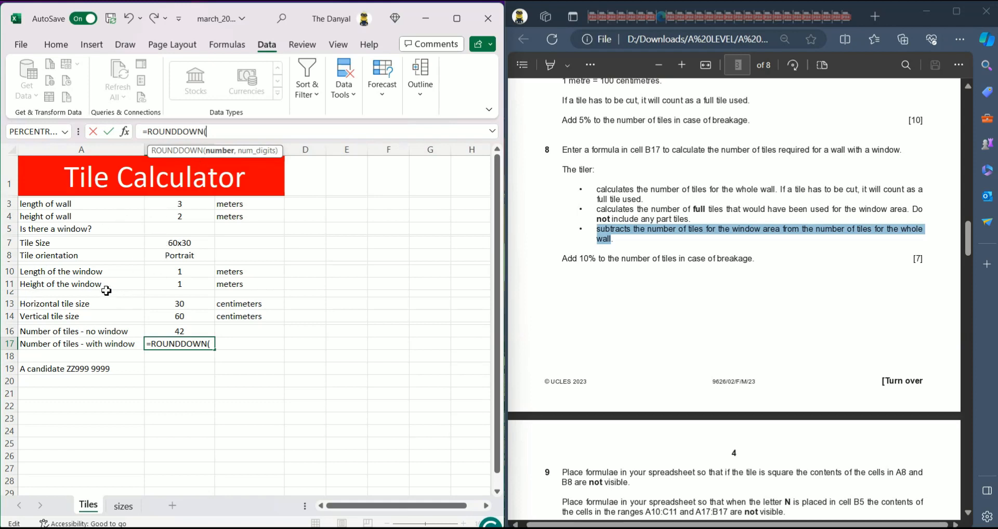
click(181, 271)
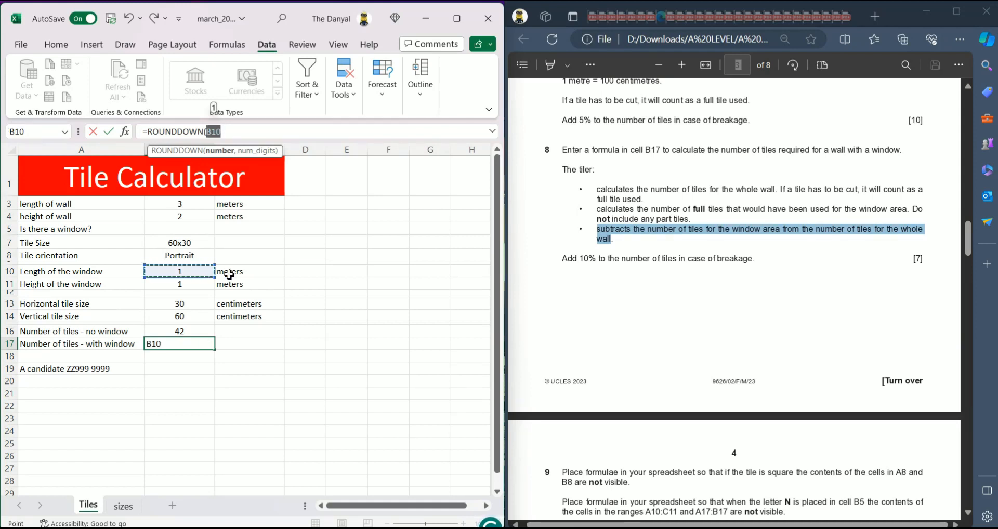
click(242, 132)
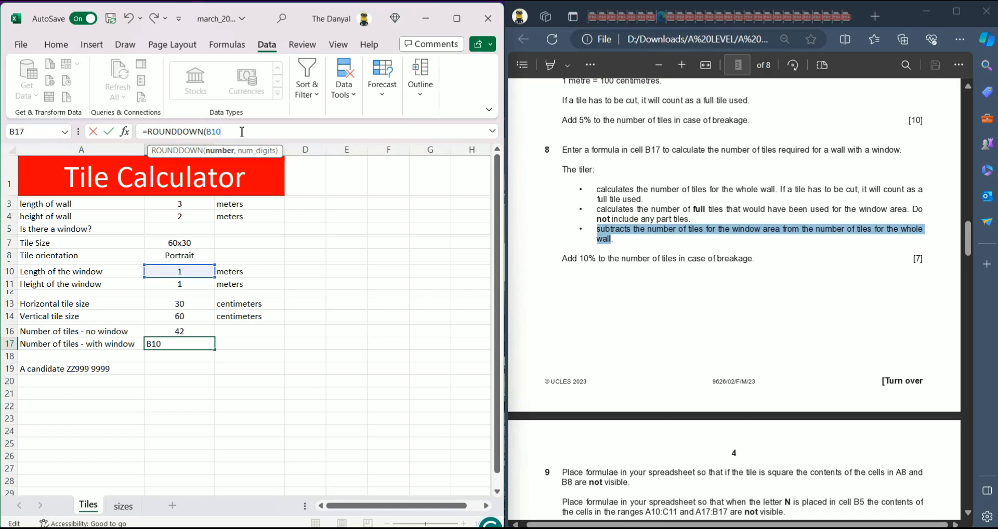
text(*100/)
click(179, 307)
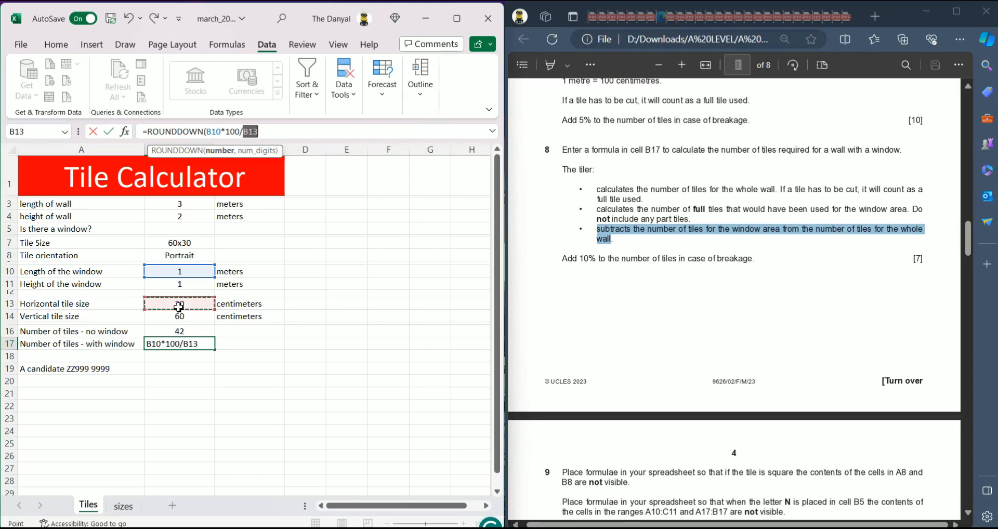
click(278, 133)
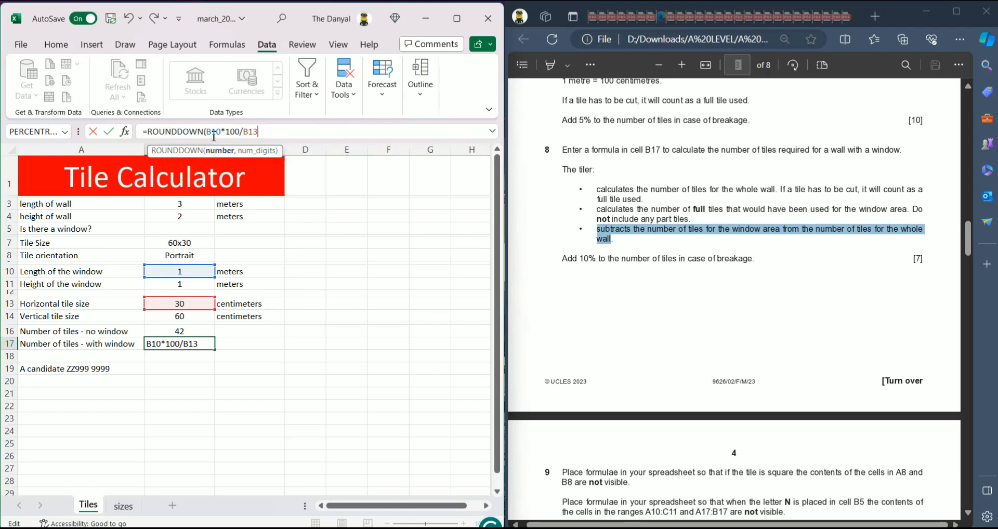
drag(207, 136, 240, 136)
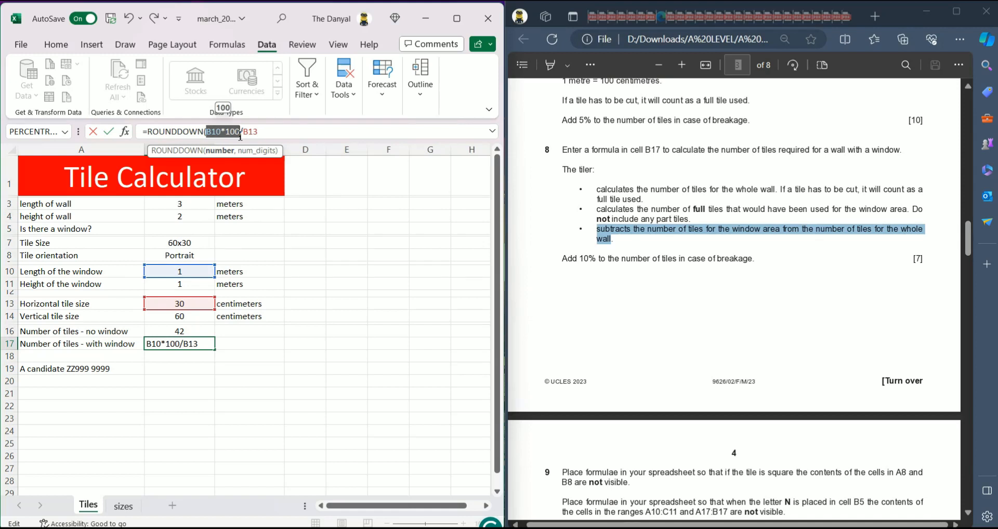
click(263, 134)
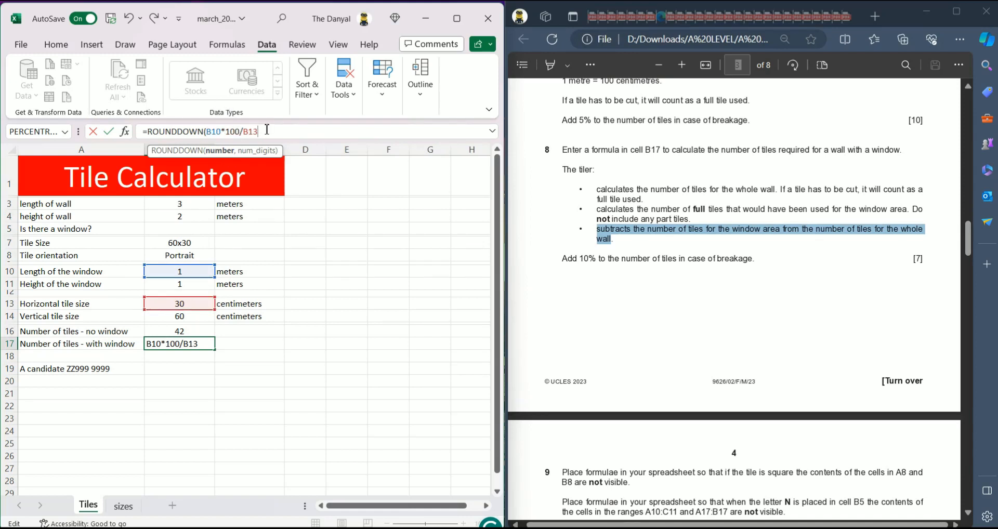
text(, 0))
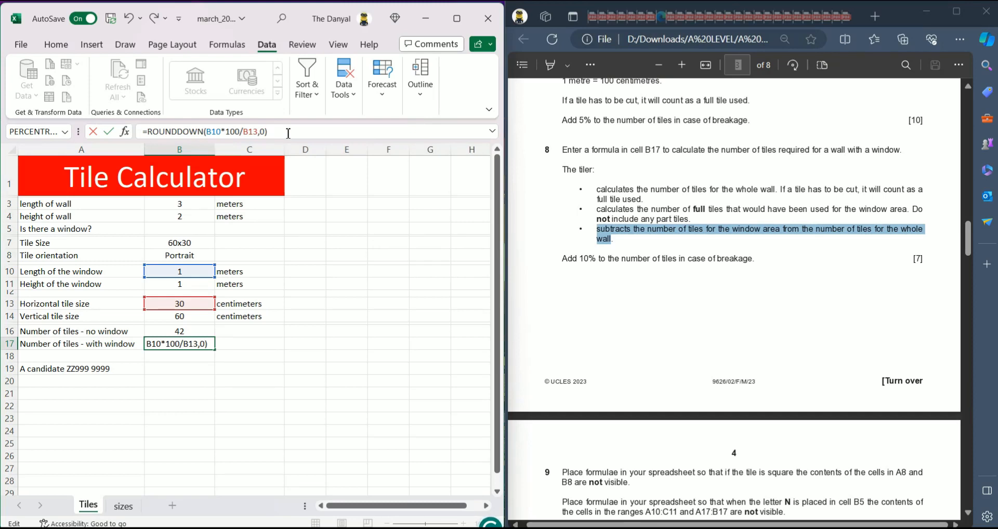
Multiply the B17 expression by ROUNDDOWN(B11*100/B14,0) for the full tiles along the window's height.
text(*)
text(ro)
text(und)
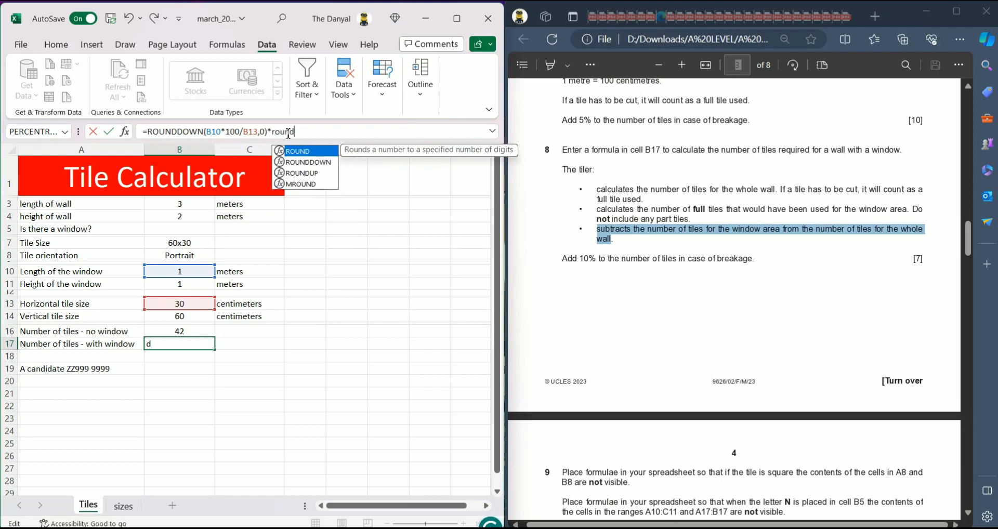
click(294, 162)
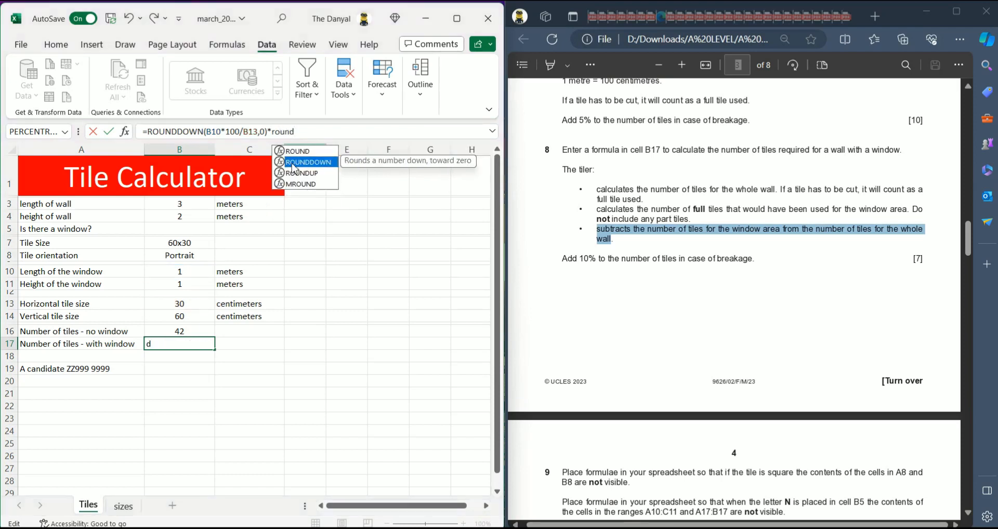
double_click(293, 163)
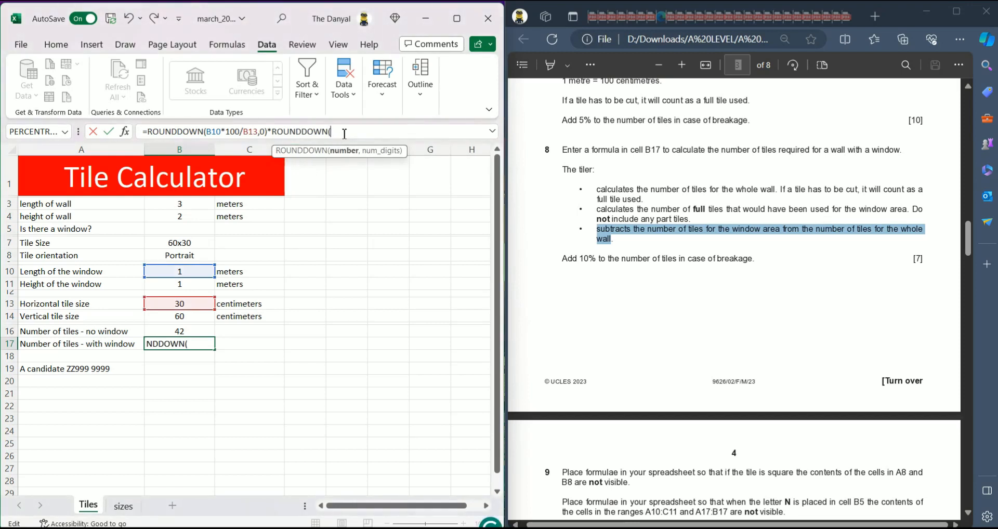
click(95, 284)
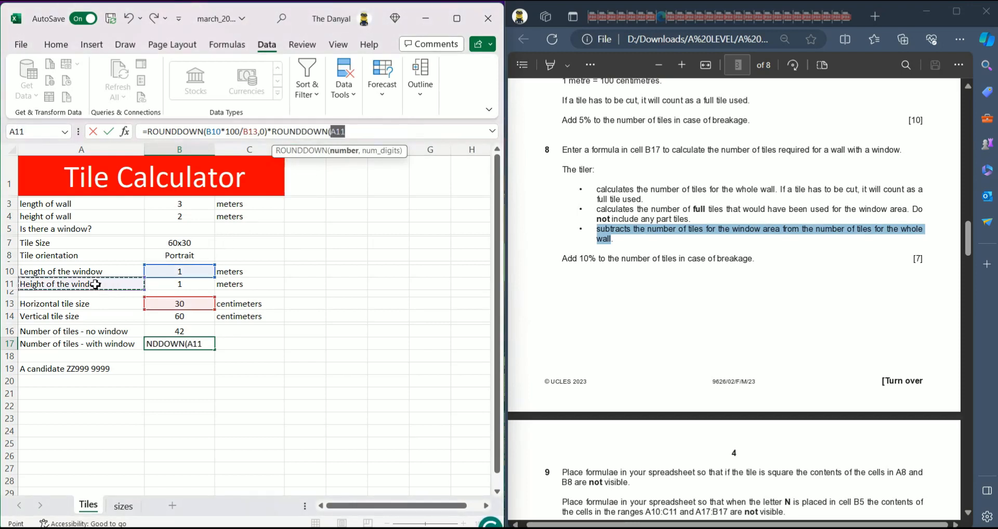
click(178, 286)
click(370, 132)
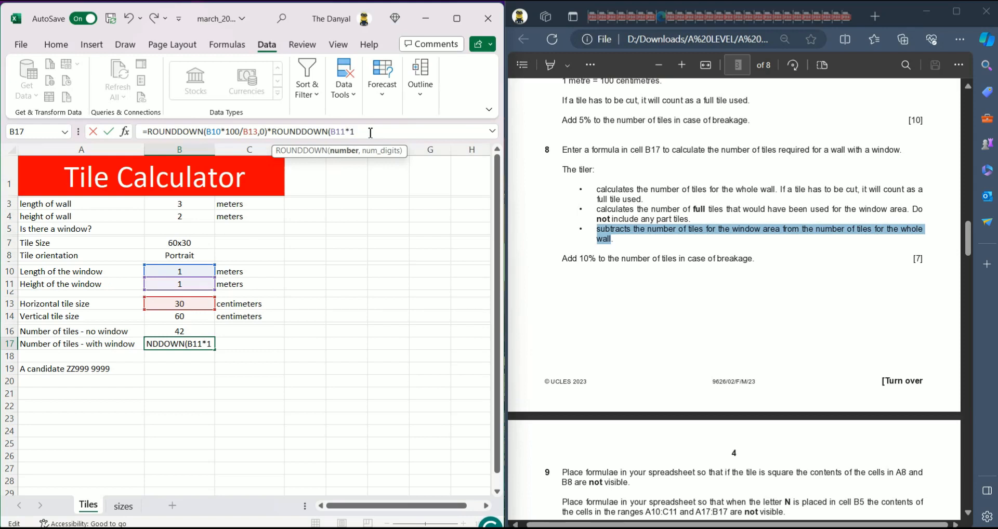
text(00/)
click(186, 319)
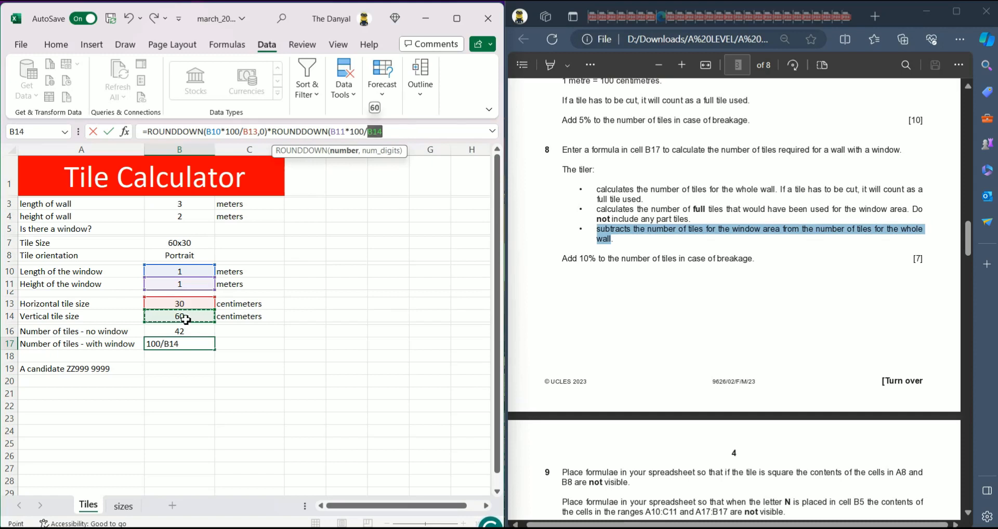
click(410, 130)
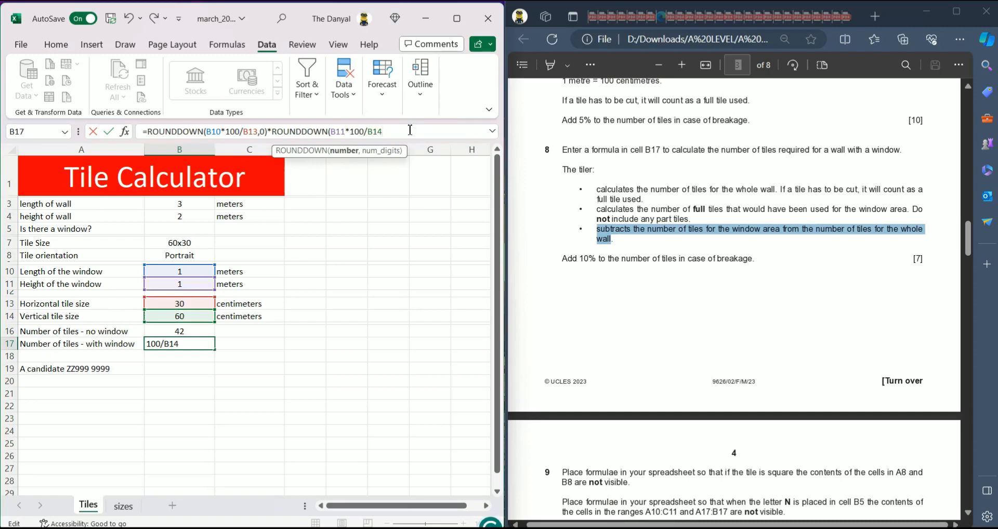
text(,0))
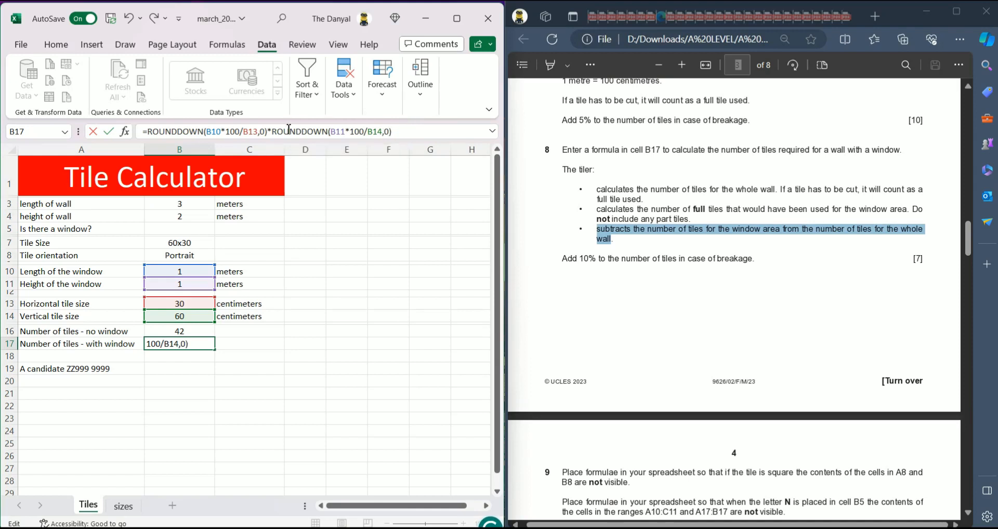
drag(268, 132, 149, 134)
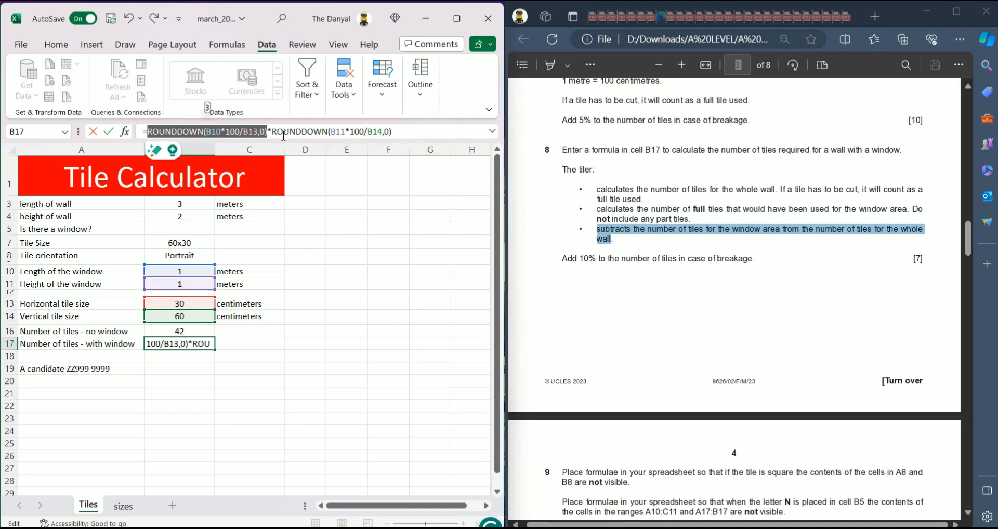
drag(270, 132, 405, 141)
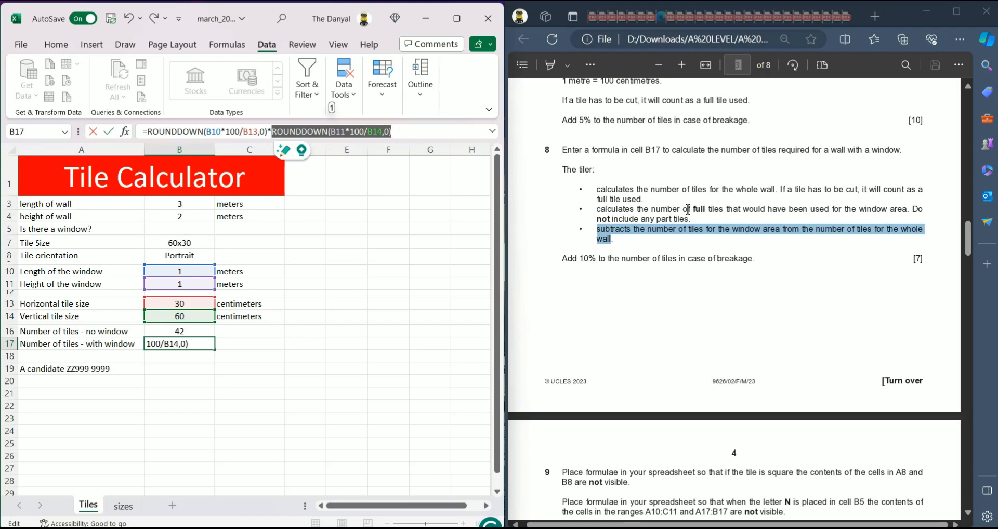
click(980, 237)
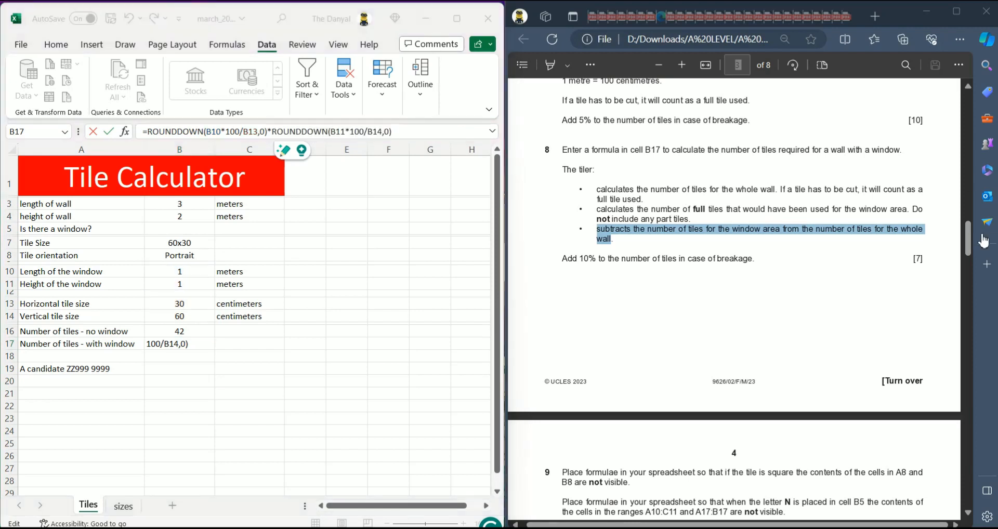
click(408, 132)
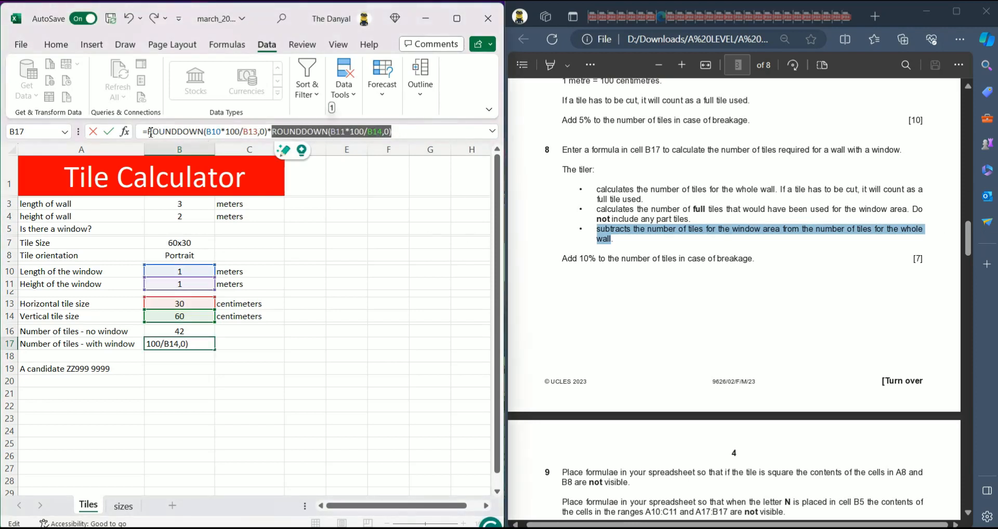
drag(147, 131, 394, 133)
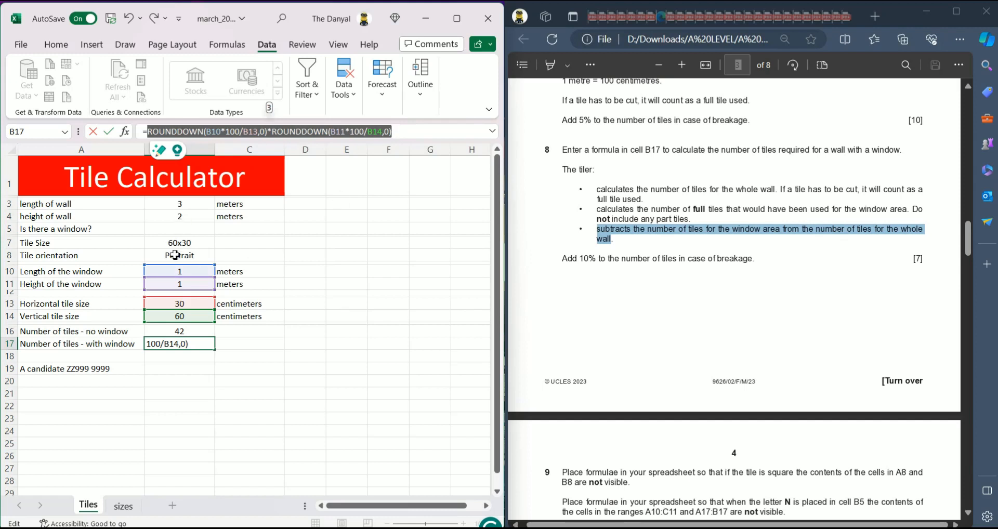
click(235, 132)
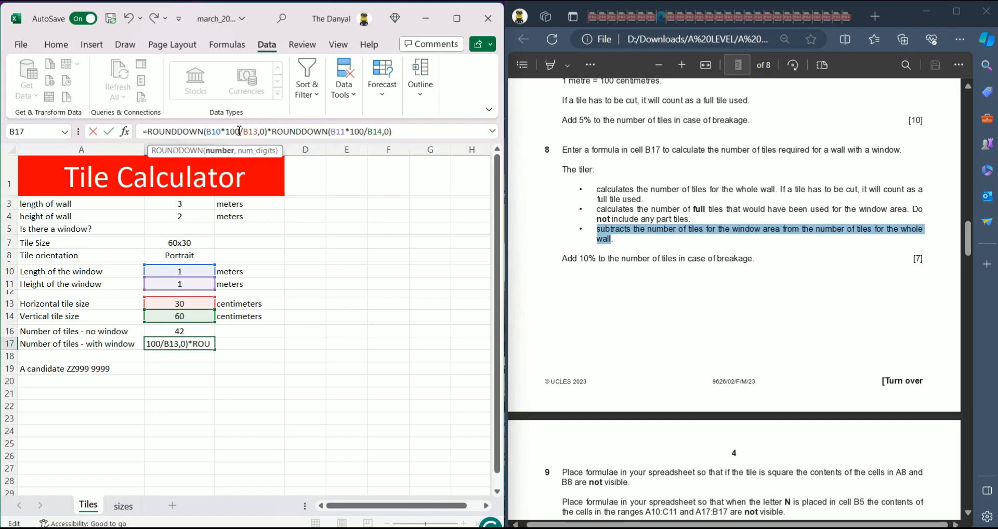
Prefix the ROUNDDOWN expression in B17 with a minus sign and undo the trial reference to B16.
click(151, 132)
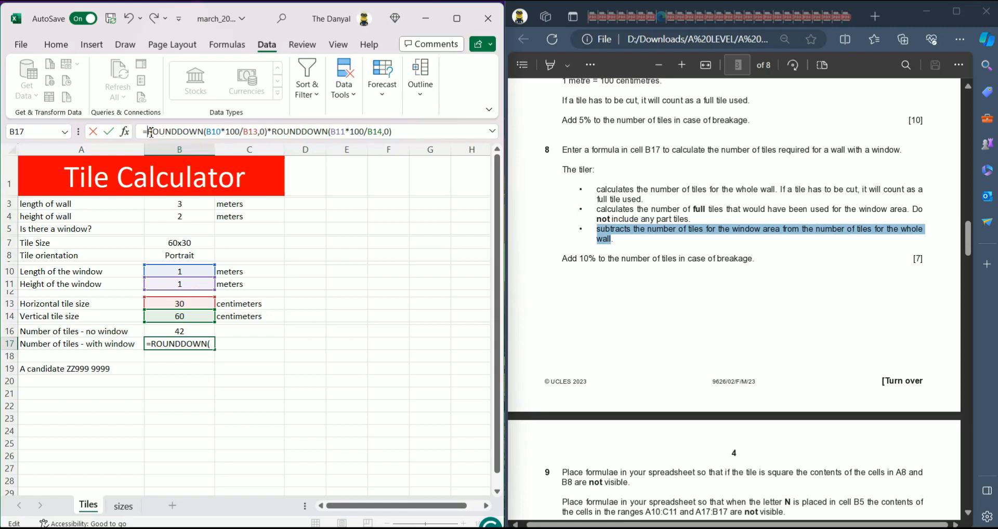
text(-)
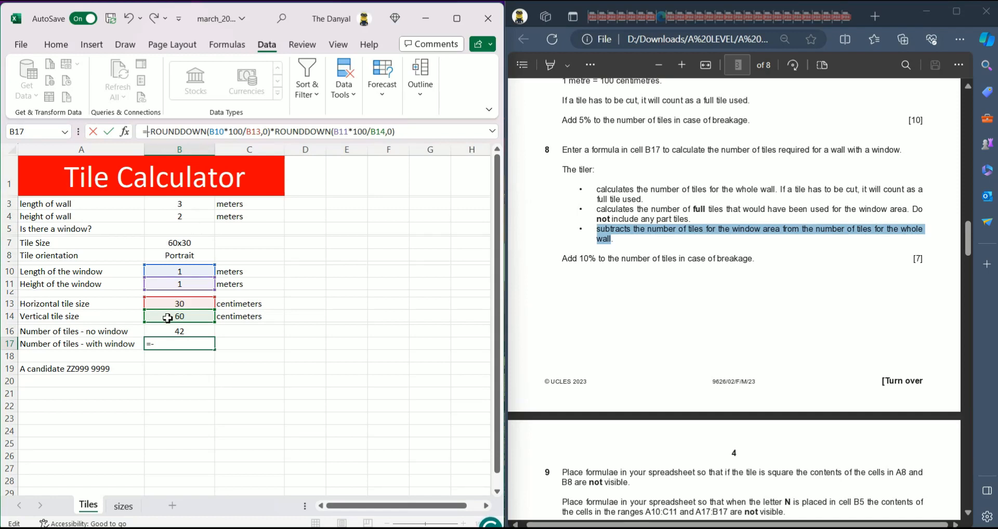
click(185, 331)
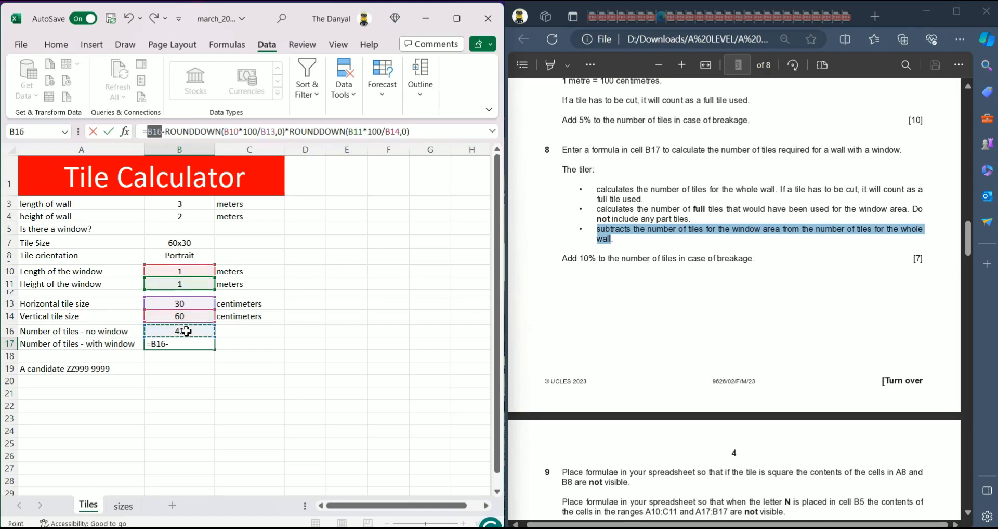
click(129, 18)
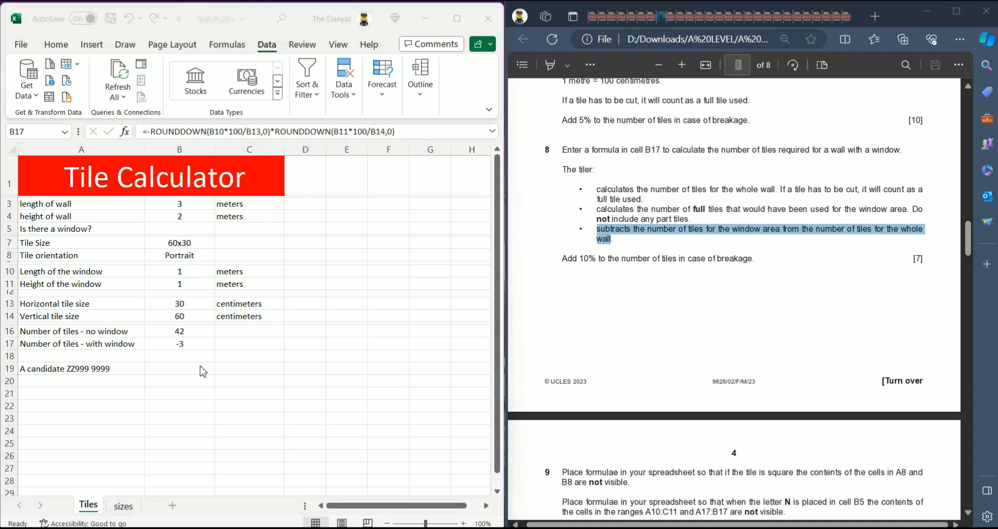
Copy B16's expression ROUNDUP(ROUNDUP(B3*100/B13,0)*ROUNDUP(B4*100/B14,0)*1.05,0) and insert it before the minus sign in the B17 formula.
click(187, 337)
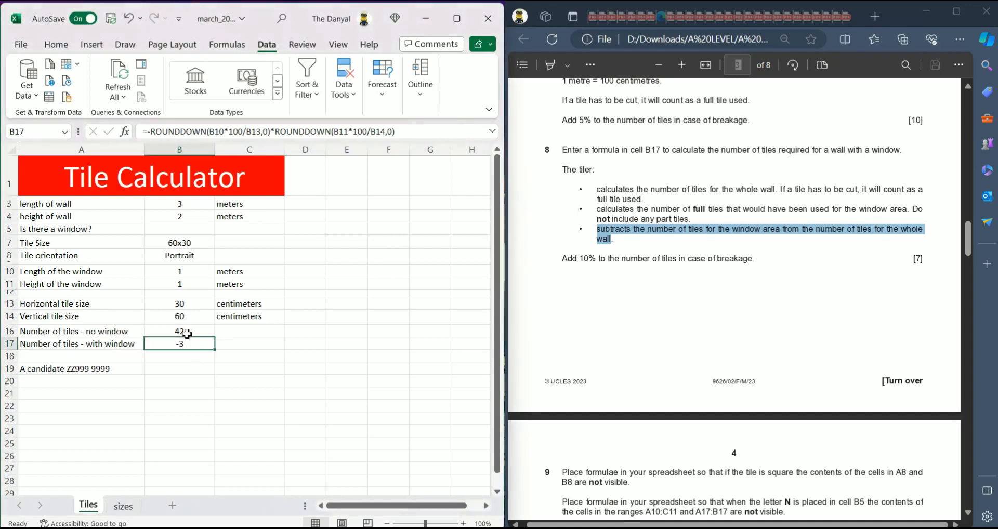
click(187, 334)
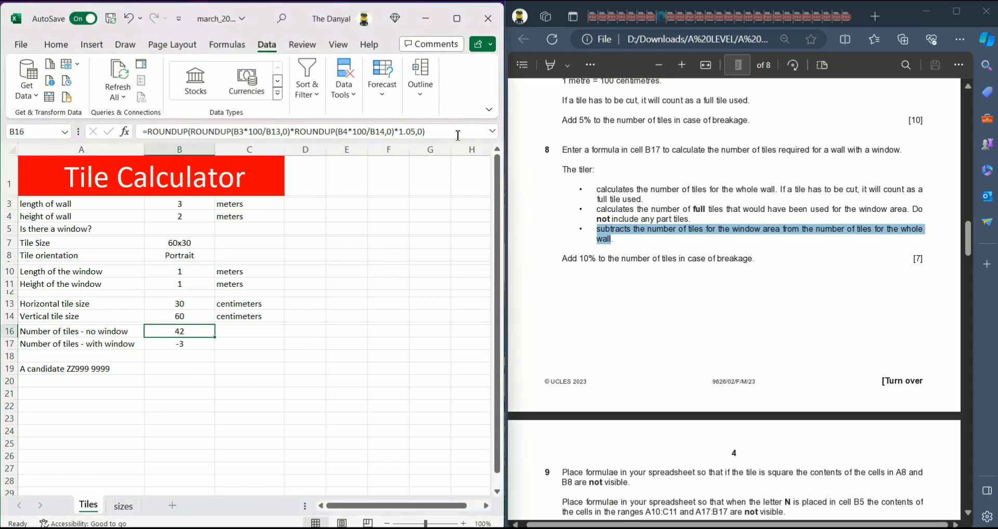
mouse_move(451, 133)
mouse_down()
mouse_move(147, 132)
mouse_move(435, 135)
mouse_up()
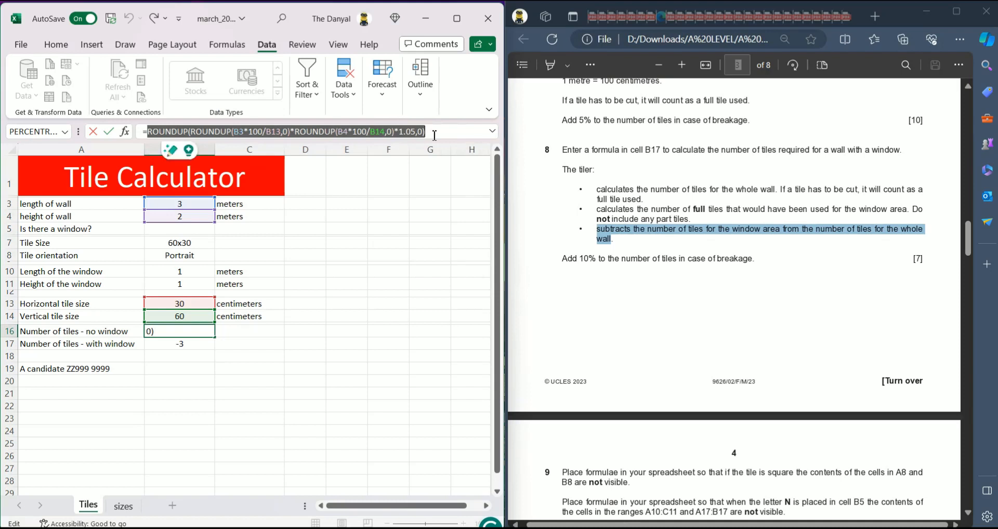
click(405, 217)
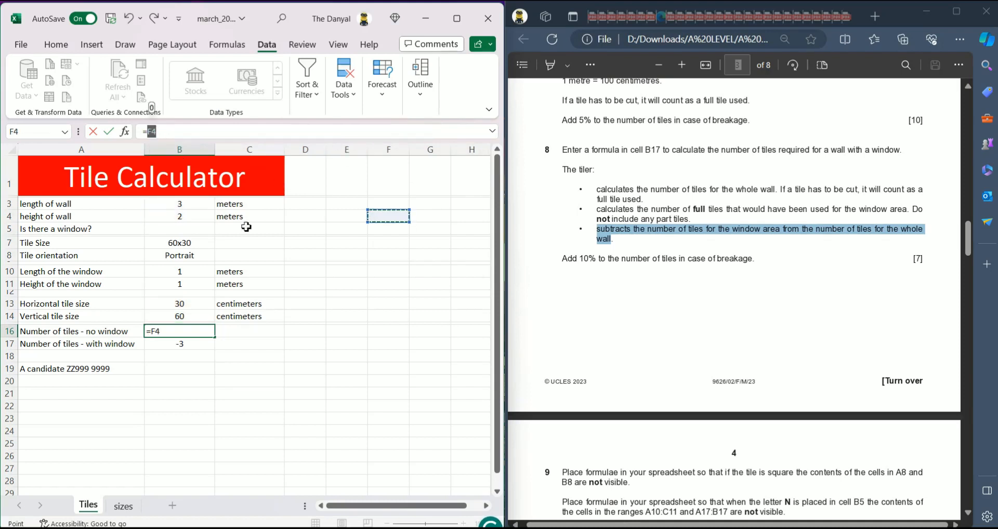
click(129, 18)
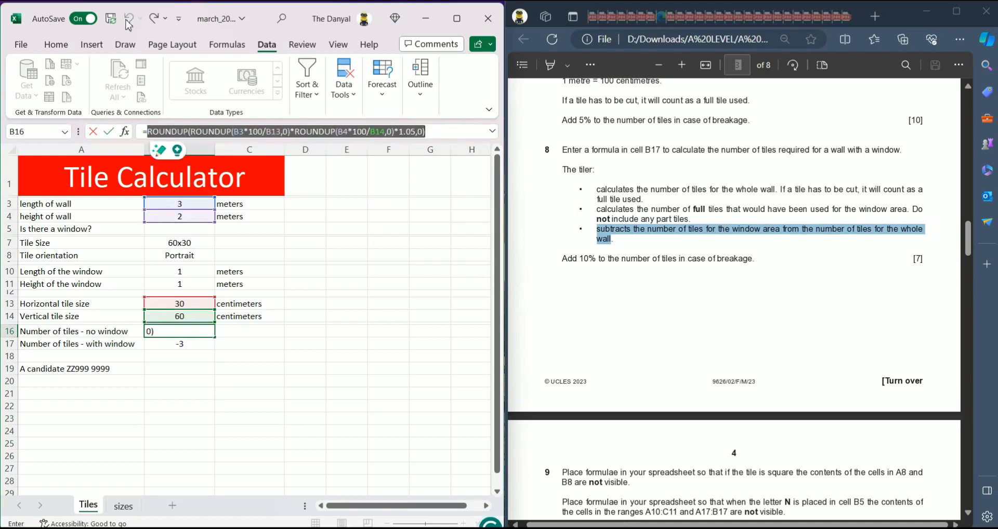
key(Return)
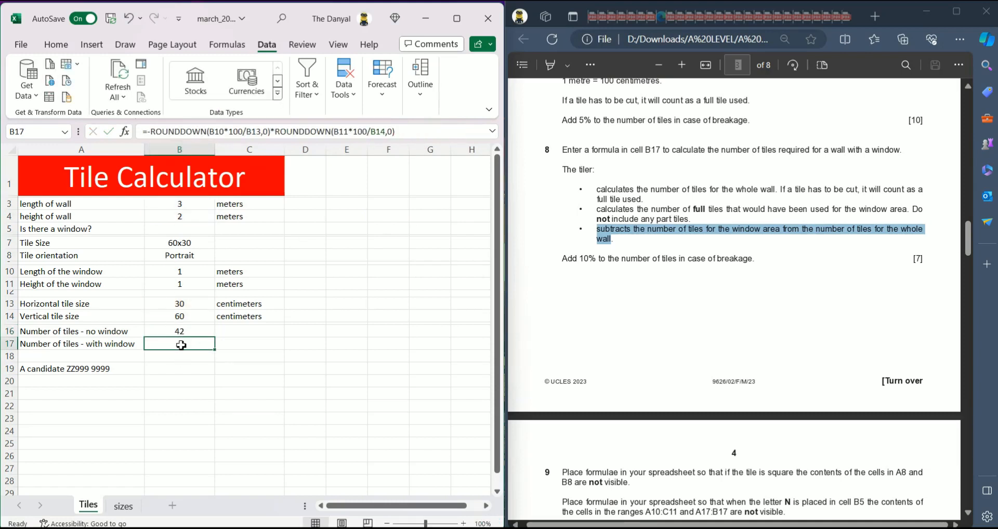
click(151, 132)
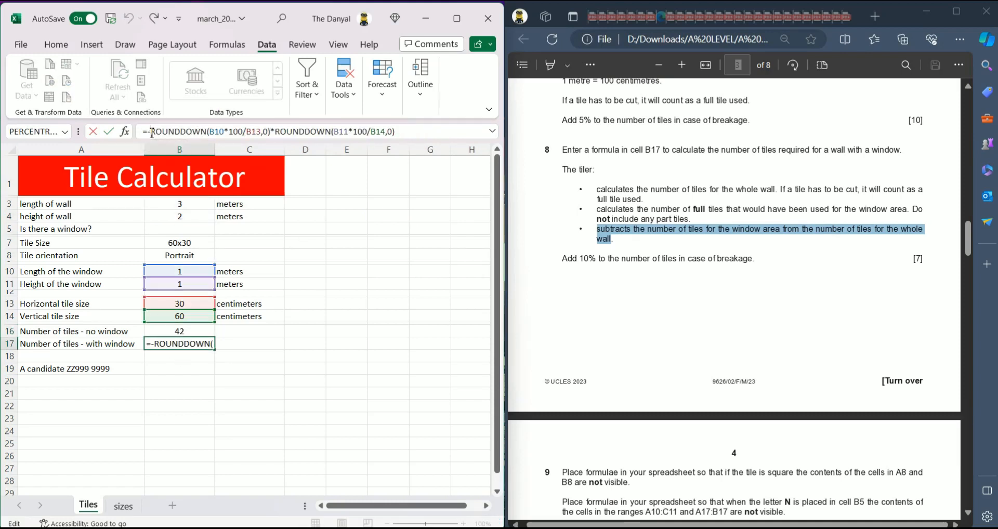
key(ctrl+v)
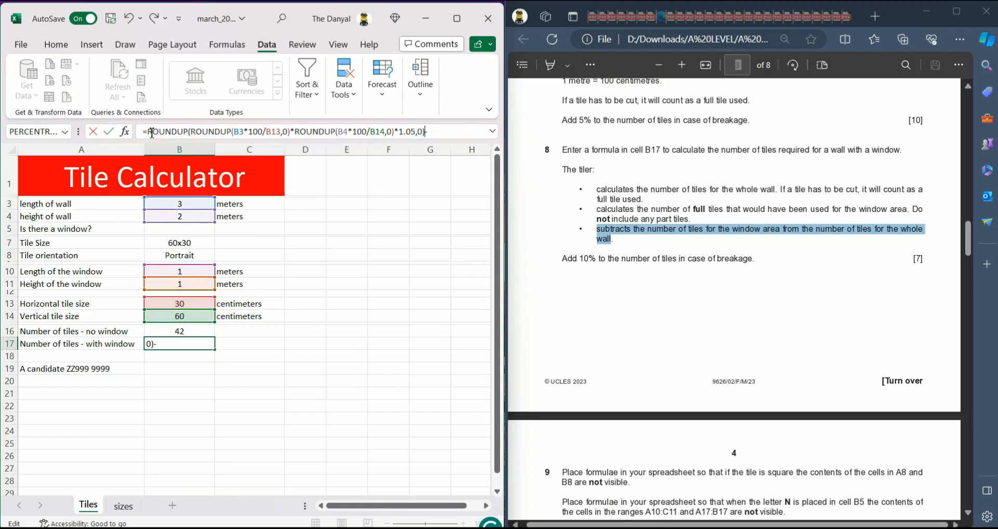
Maximize the spreadsheet window and add spaces around the minus sign between the wall and window parts of the B17 formula.
click(446, 133)
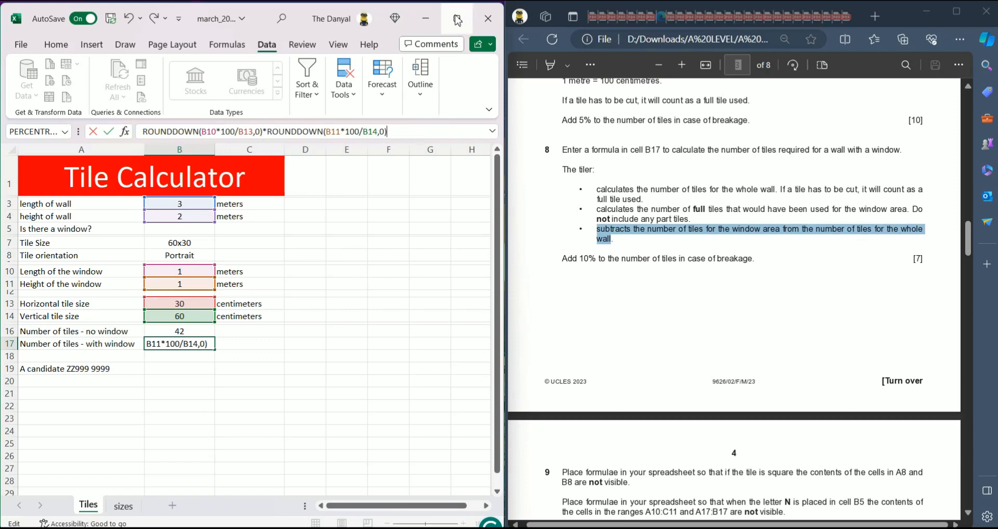
click(457, 18)
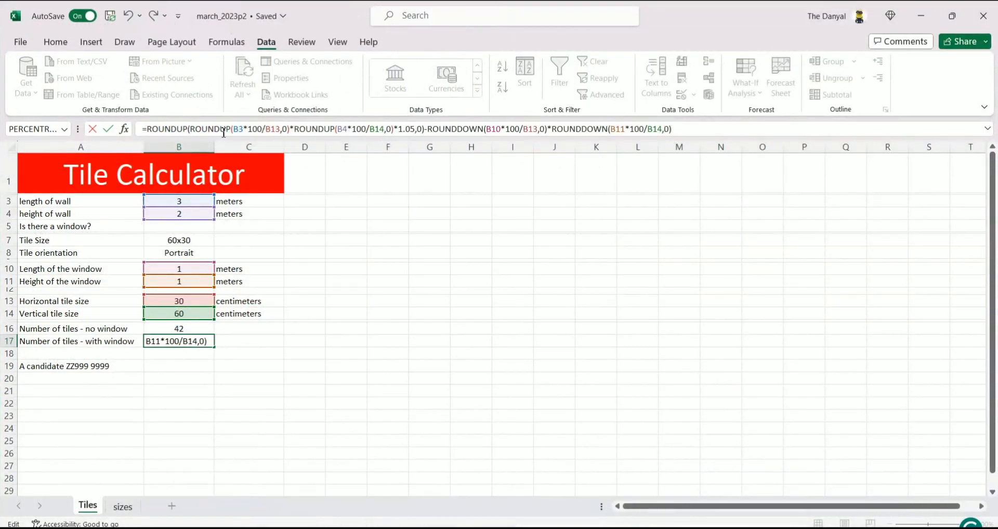
drag(149, 129, 423, 132)
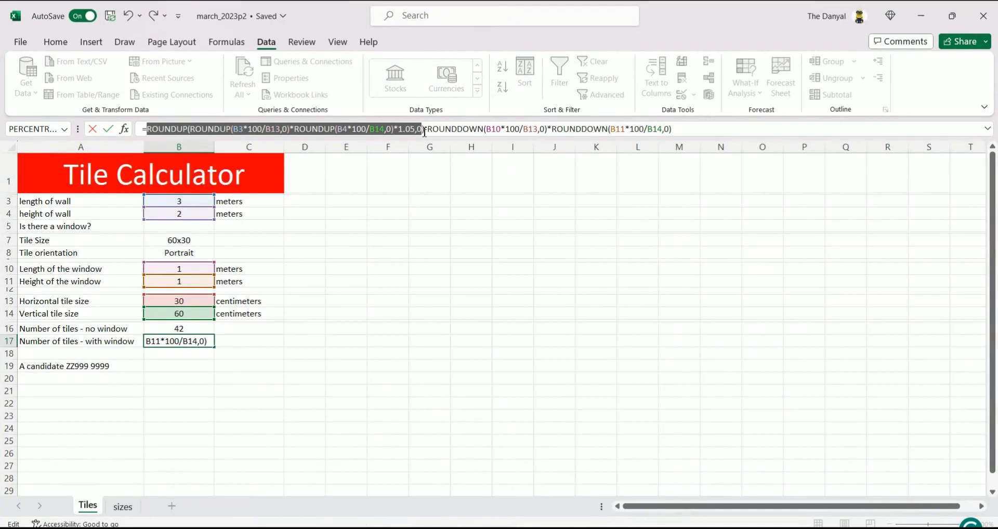
click(424, 132)
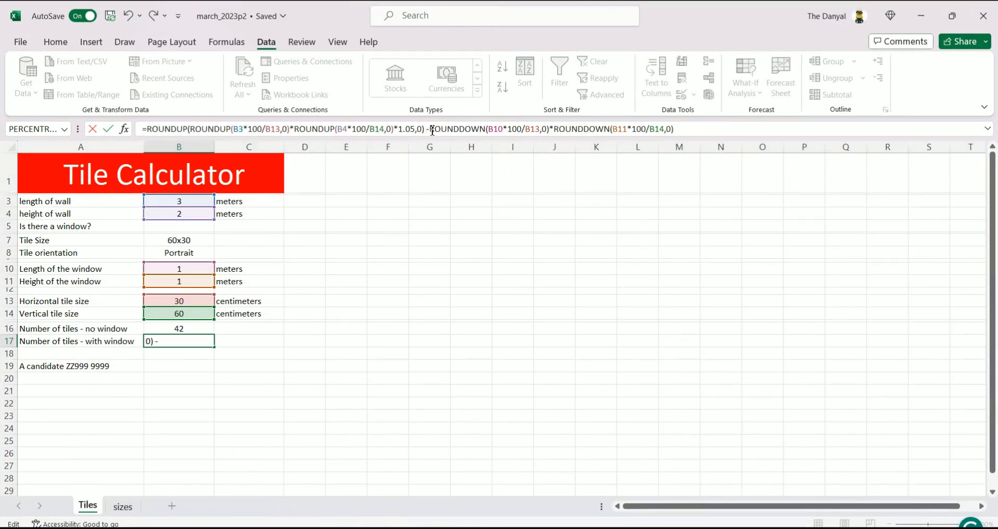
click(432, 130)
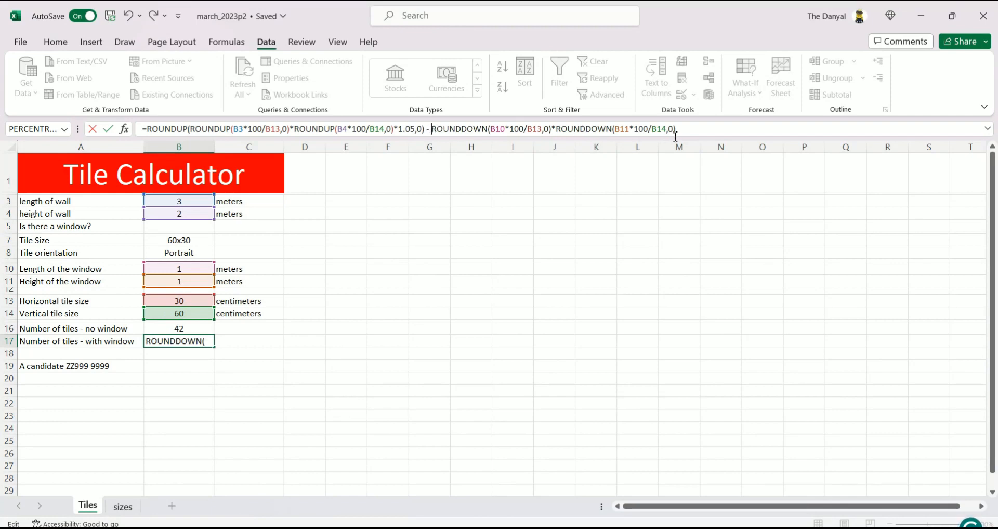
drag(675, 133, 436, 131)
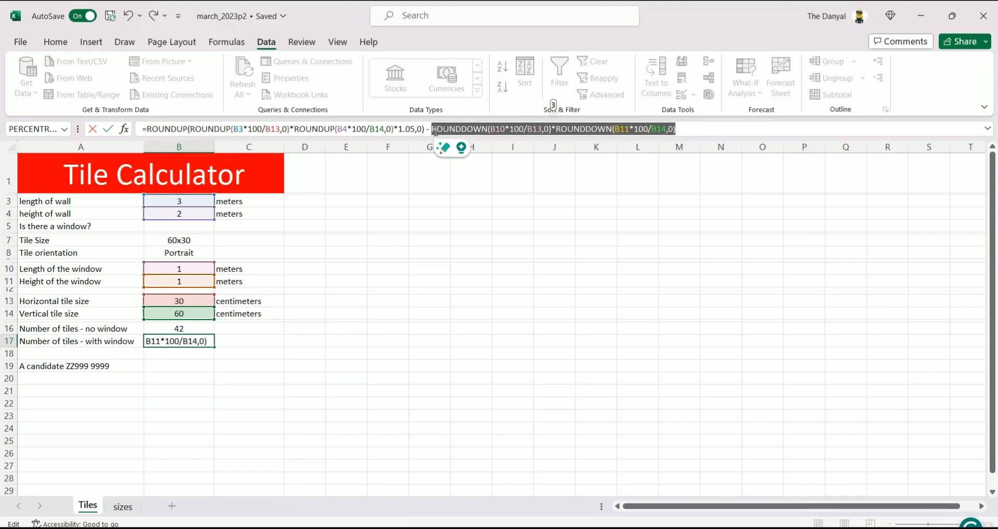
click(435, 131)
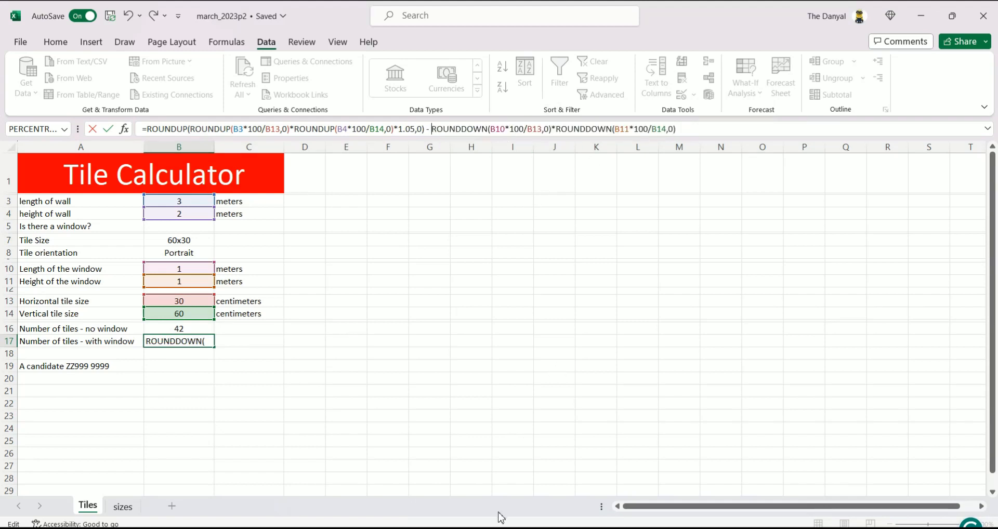
Check question 8's 10% breakage rule in the exam PDF and open an outer ROUNDUP( around the B17 formula.
mouse_move(702, 514)
click(704, 494)
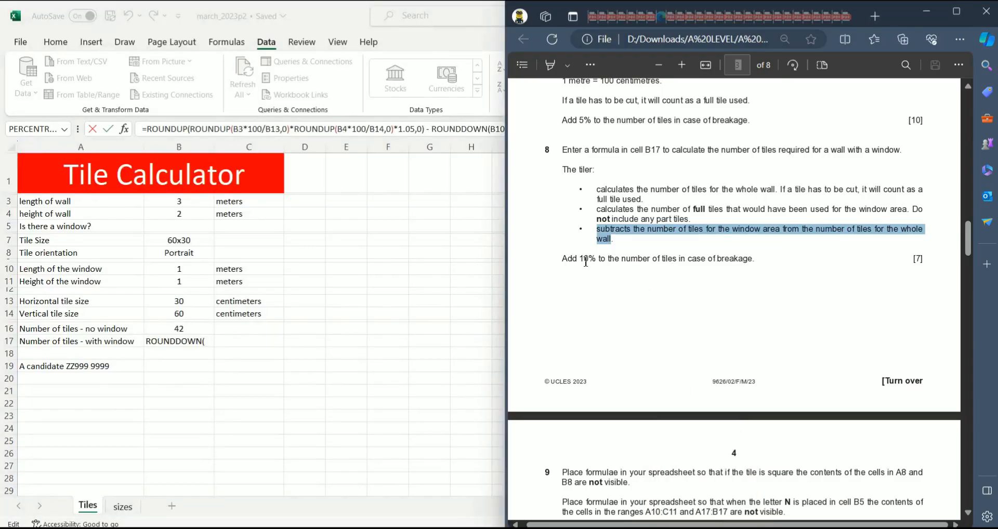
drag(581, 259, 762, 259)
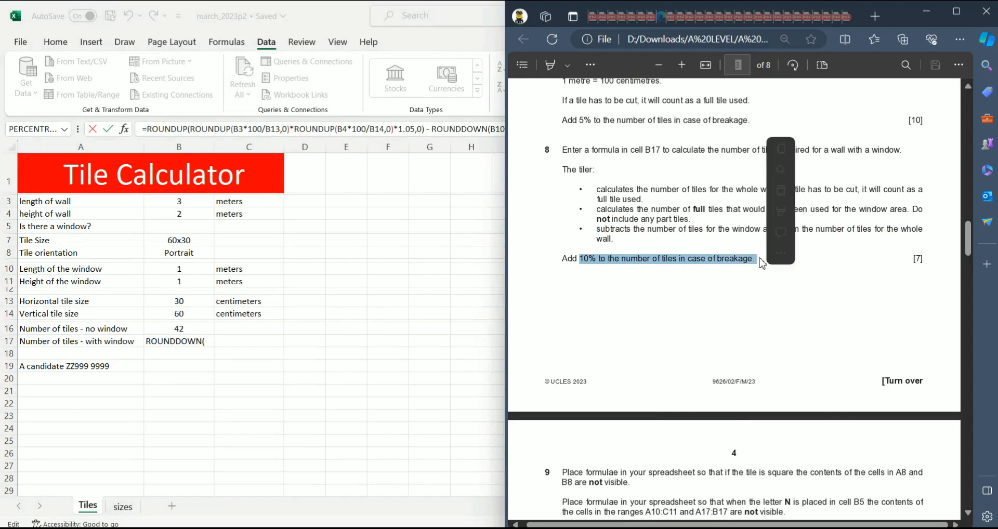
click(441, 51)
click(696, 130)
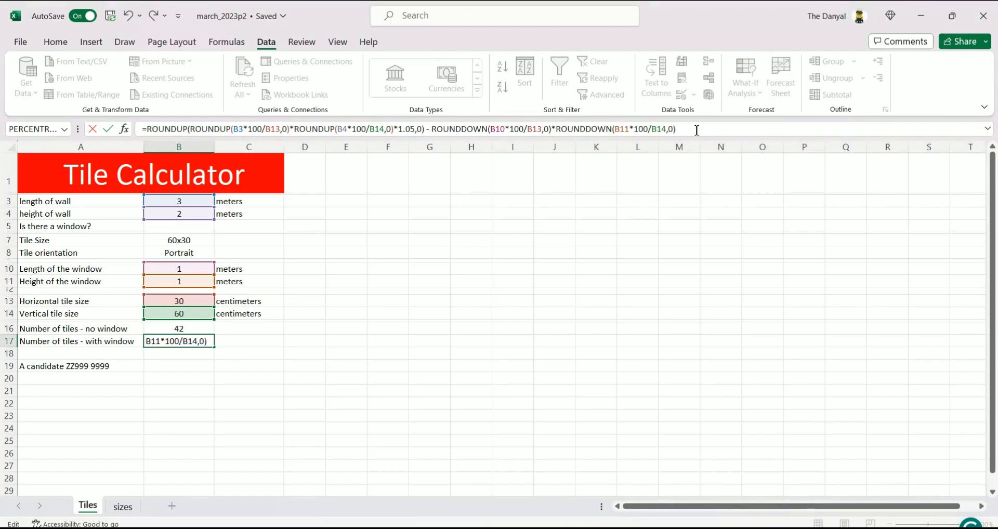
click(150, 130)
text(roundu)
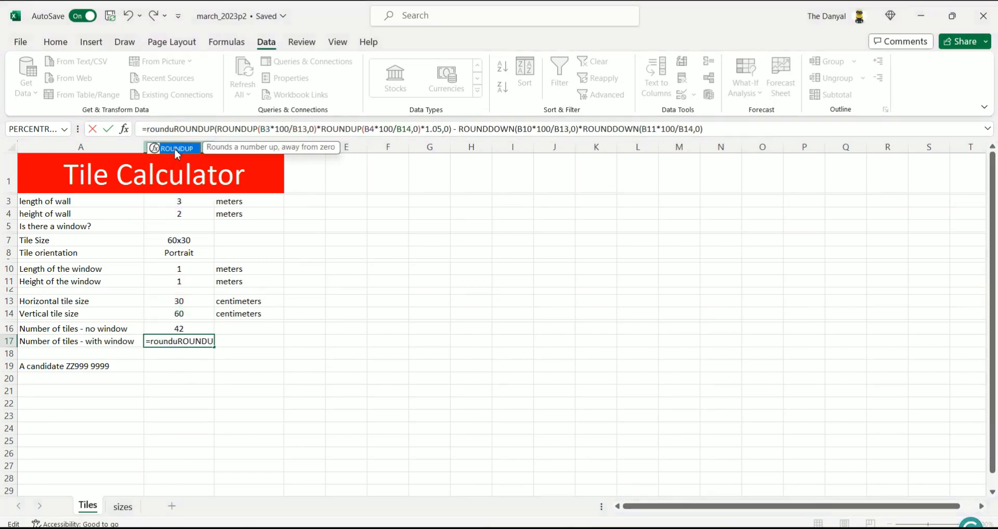
double_click(176, 150)
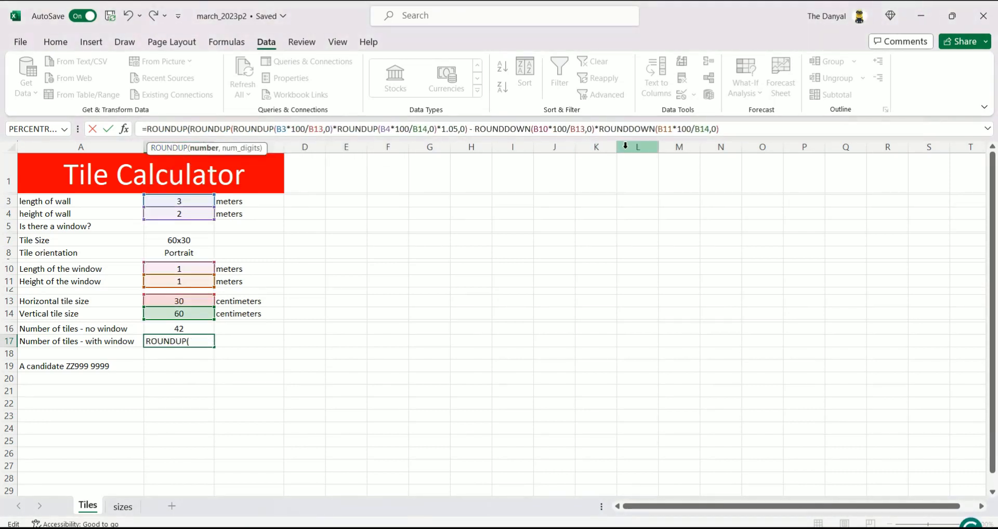
click(729, 130)
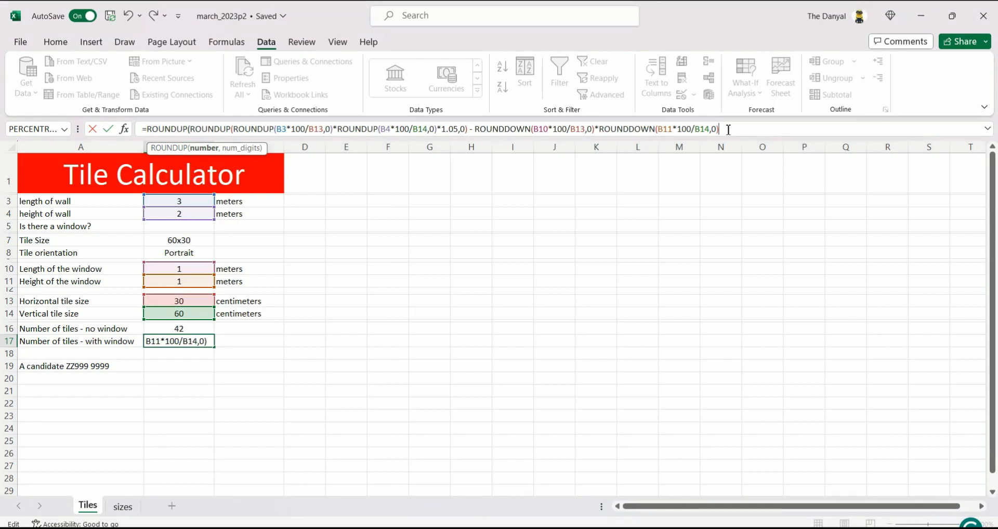
Enclose B17's subtraction in parentheses, multiply it by 1.1, close the outer ROUNDUP with 0 digits and commit the formula.
click(190, 130)
text(()
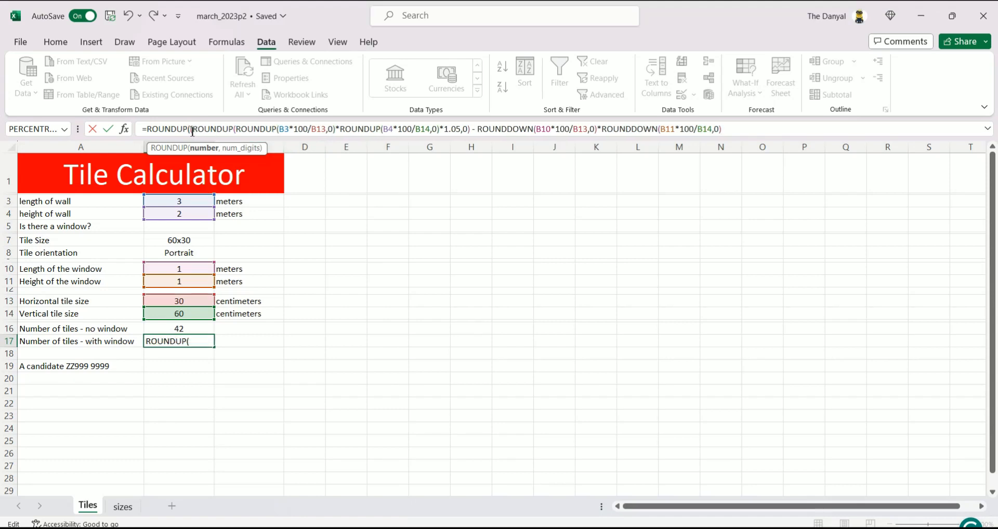
click(732, 130)
text()*)
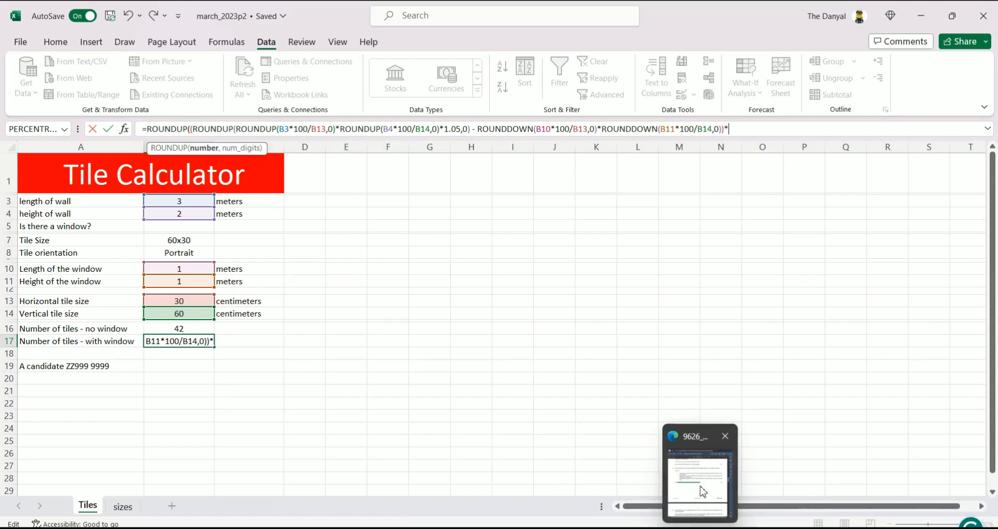
click(703, 492)
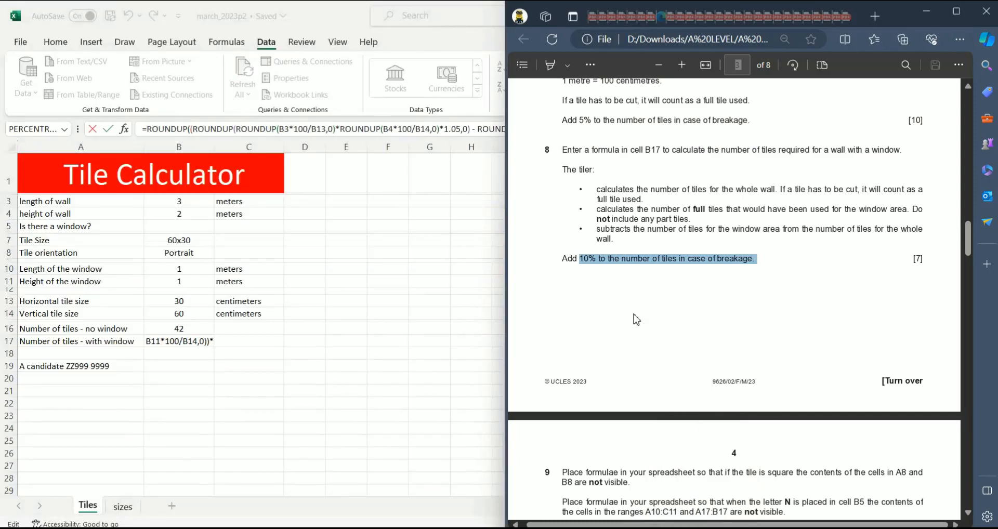
click(476, 129)
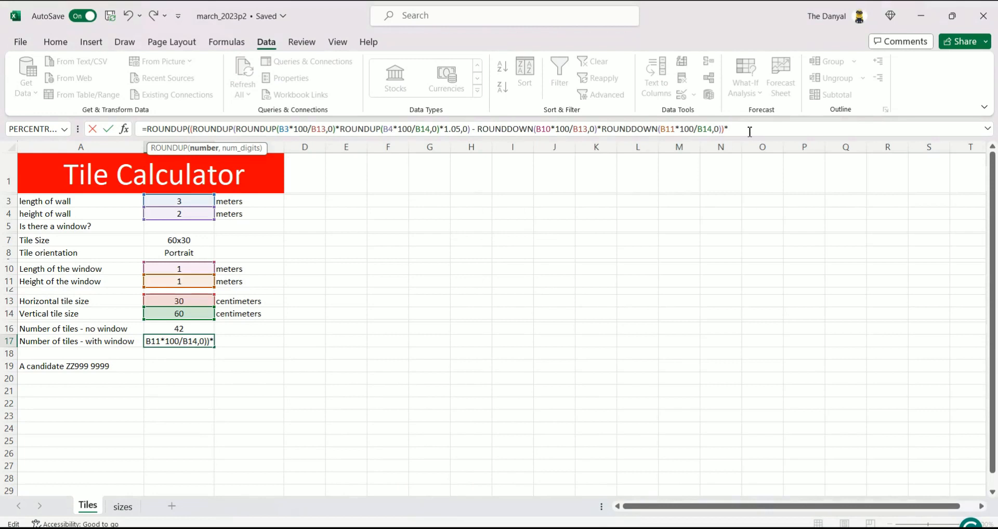
text(1.1)
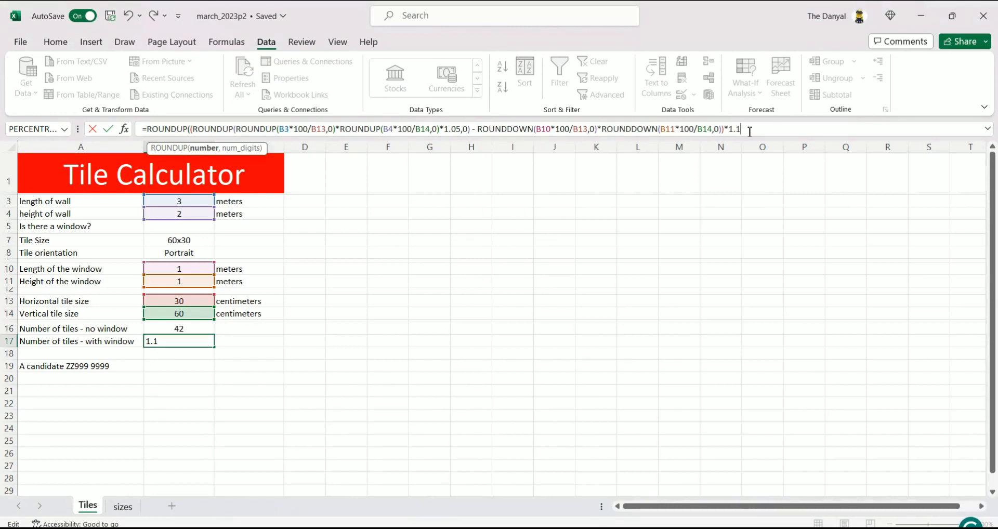
text(,0))
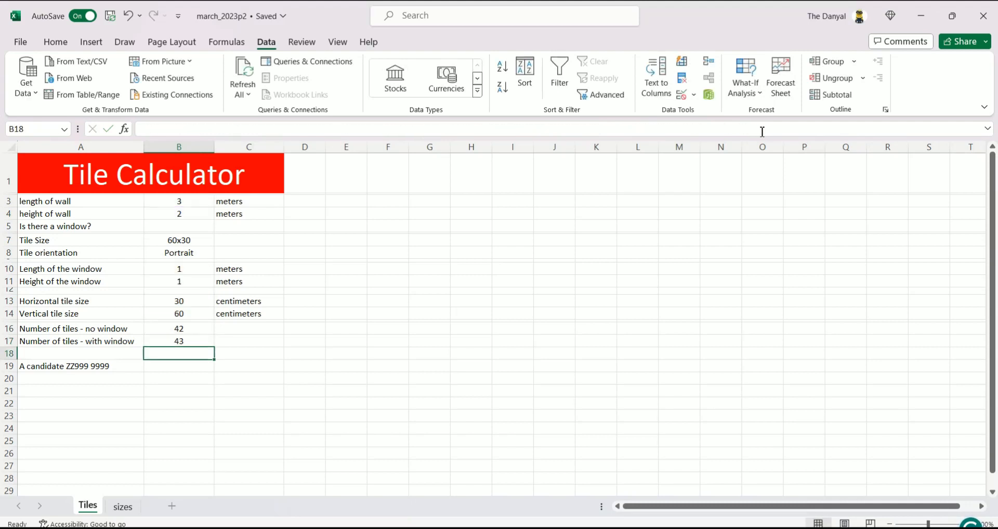
key(Return)
Compare the tile counts and formulas for the walls with and without a window in B17 and B16.
click(133, 345)
click(179, 345)
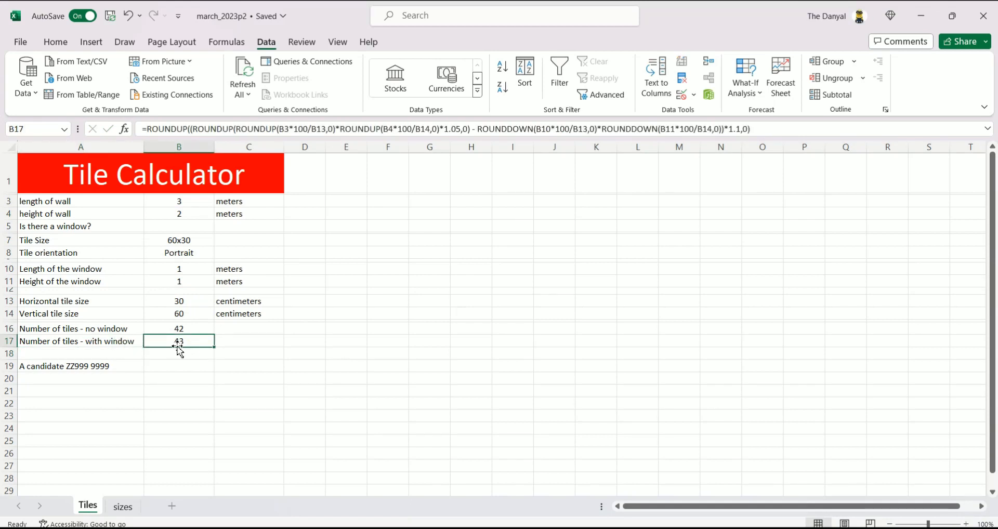
click(130, 331)
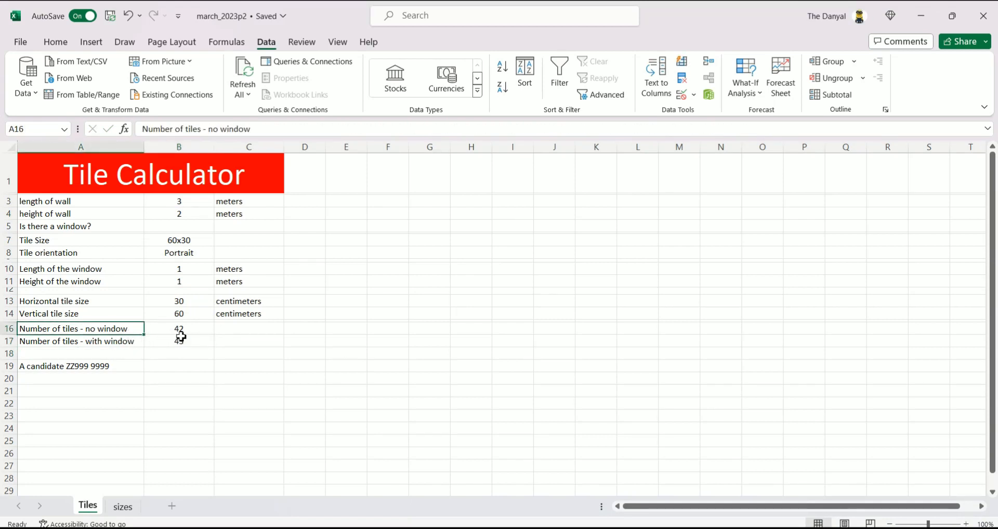
click(180, 340)
click(181, 329)
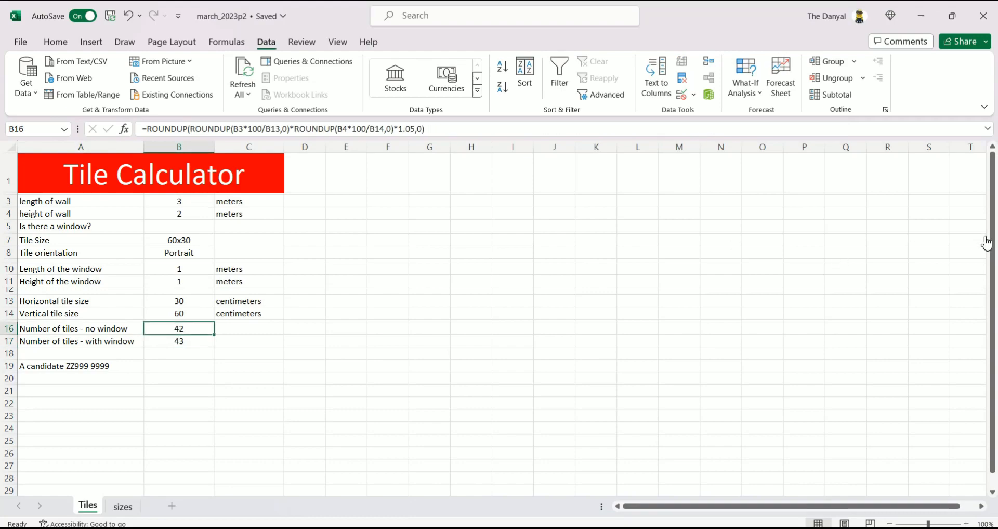